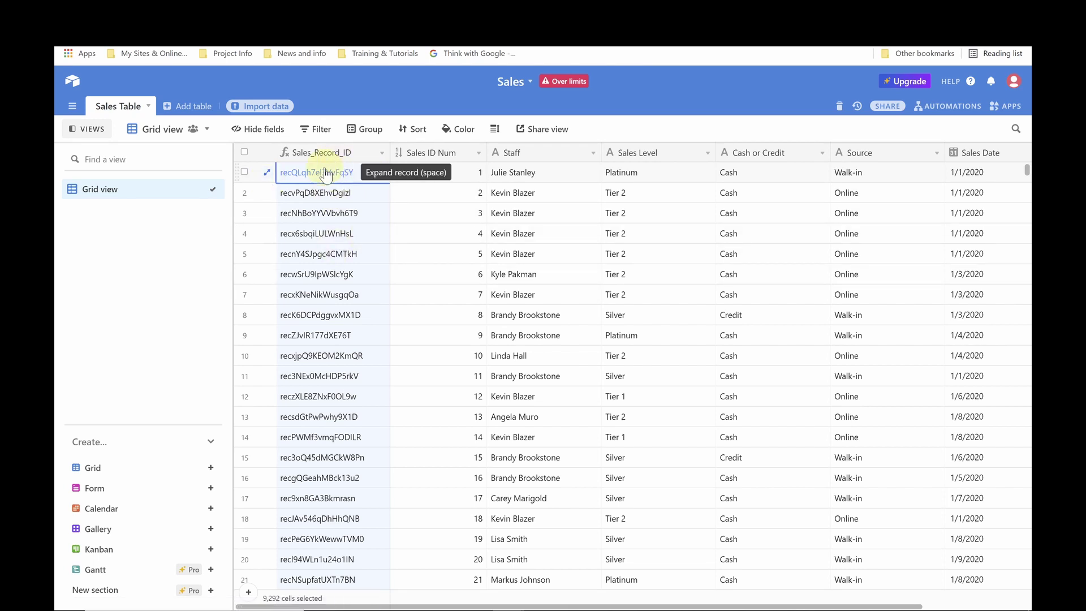
- Inspect the formula behind the Sales_Record_ID field in the Sales Table without changing it
left_click(381, 154)
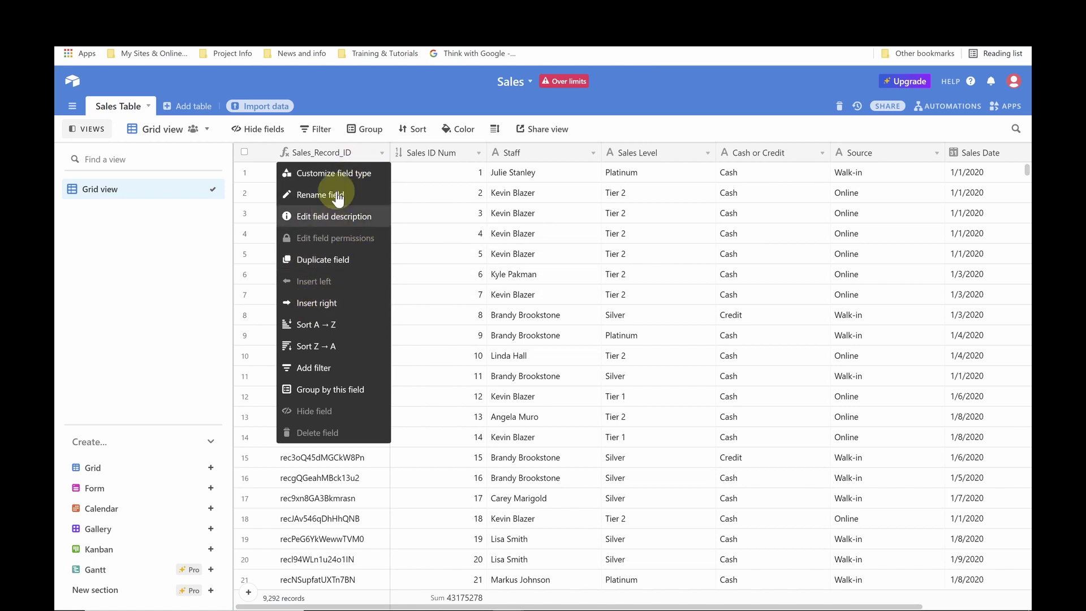
left_click(338, 173)
left_click(341, 334)
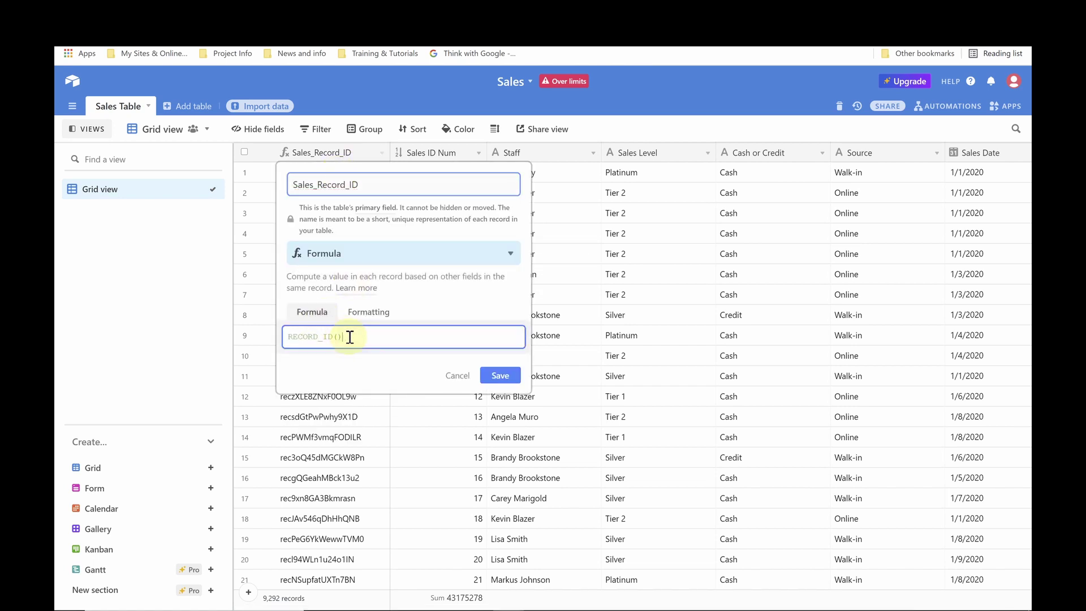
left_click_drag(349, 336, 284, 334)
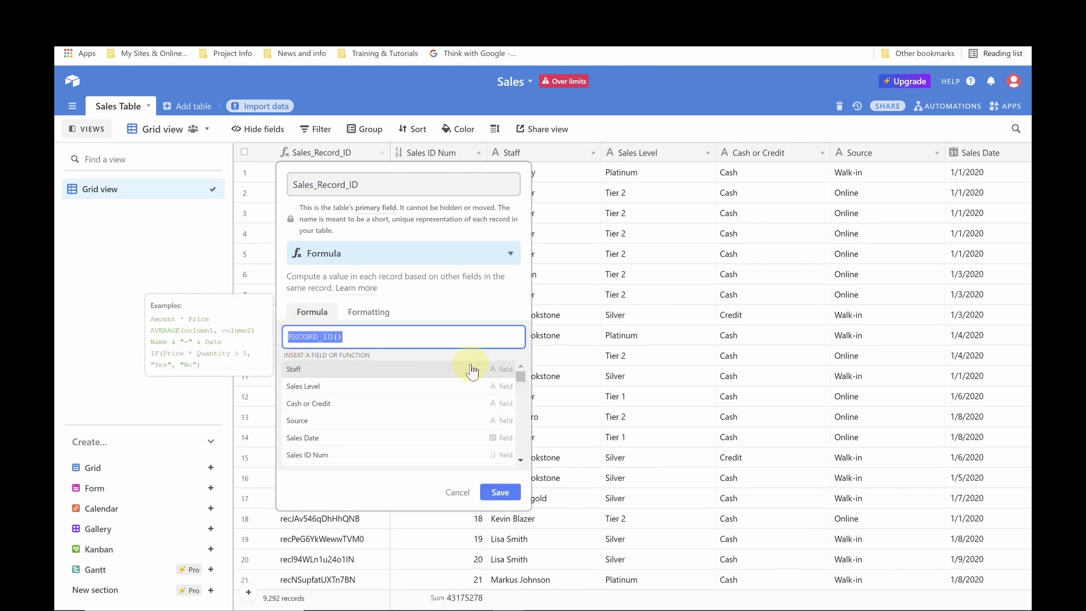
left_click(457, 490)
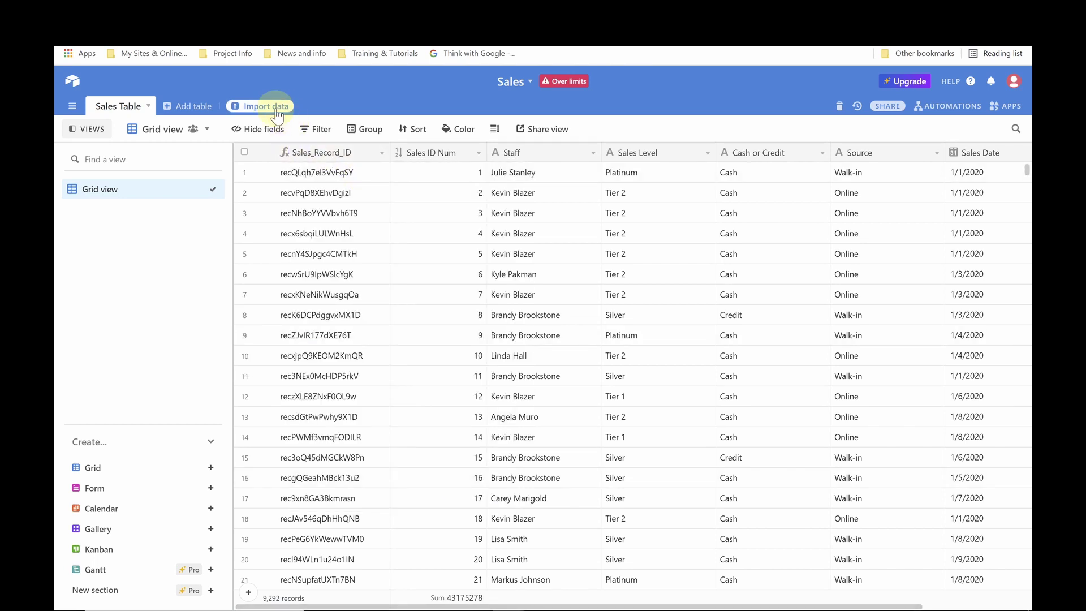
- Review the Sales Table fields from Sales ID Num and Staff through Sales Level, Cash or Credit, Source and Sales Date
left_click(432, 178)
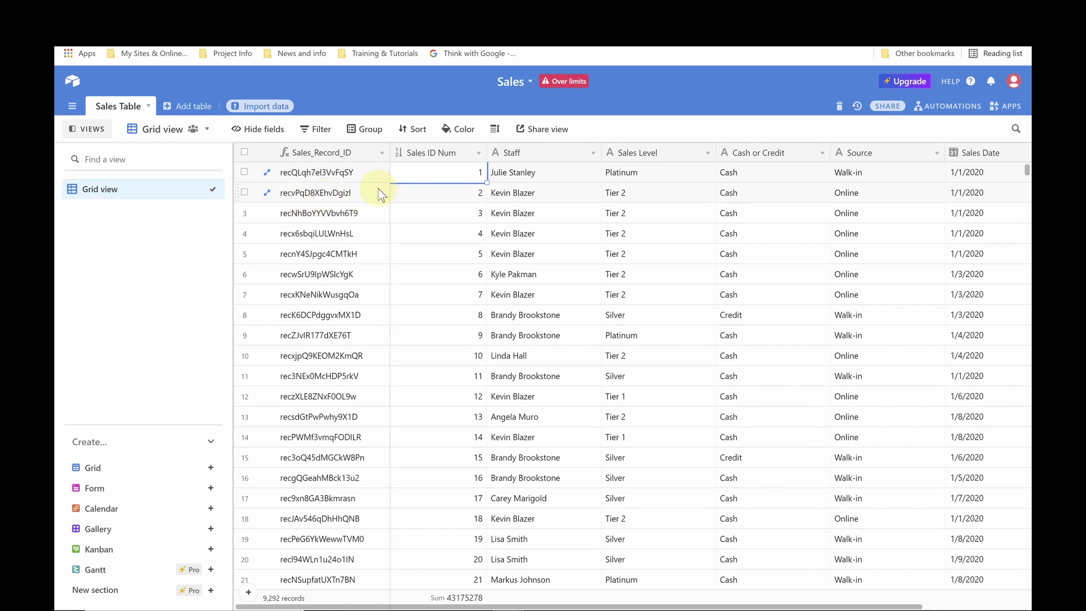
left_click(341, 195)
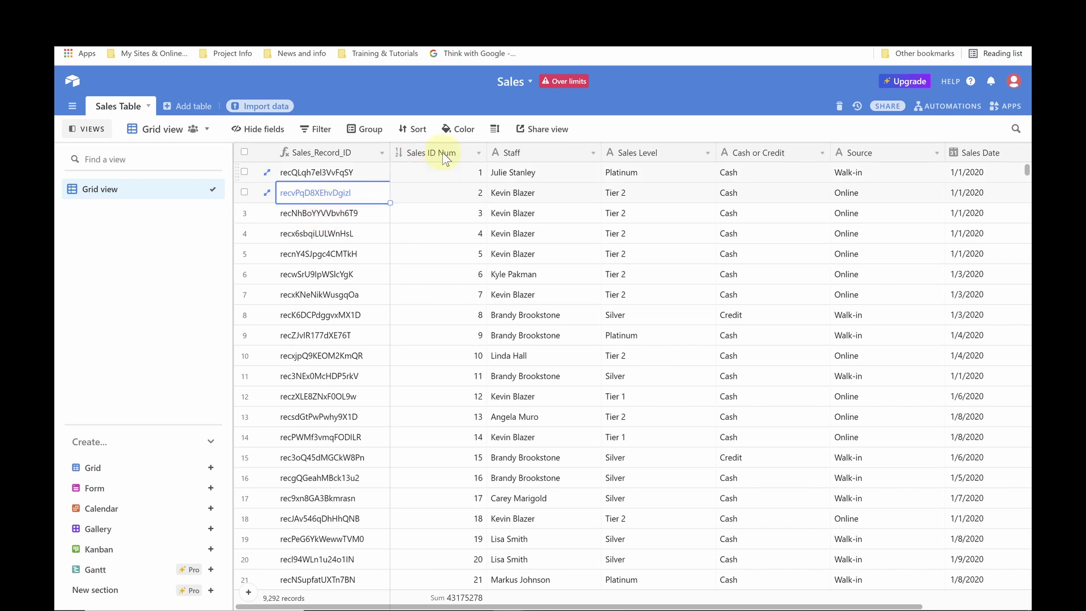
left_click(513, 177)
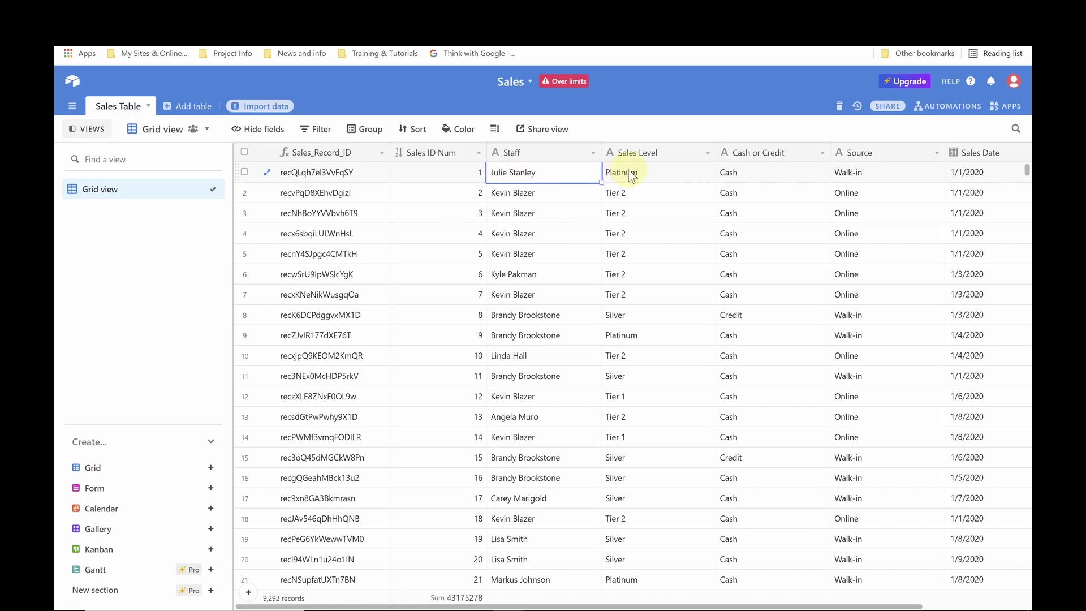
left_click(653, 172)
left_click(766, 170)
left_click(855, 177)
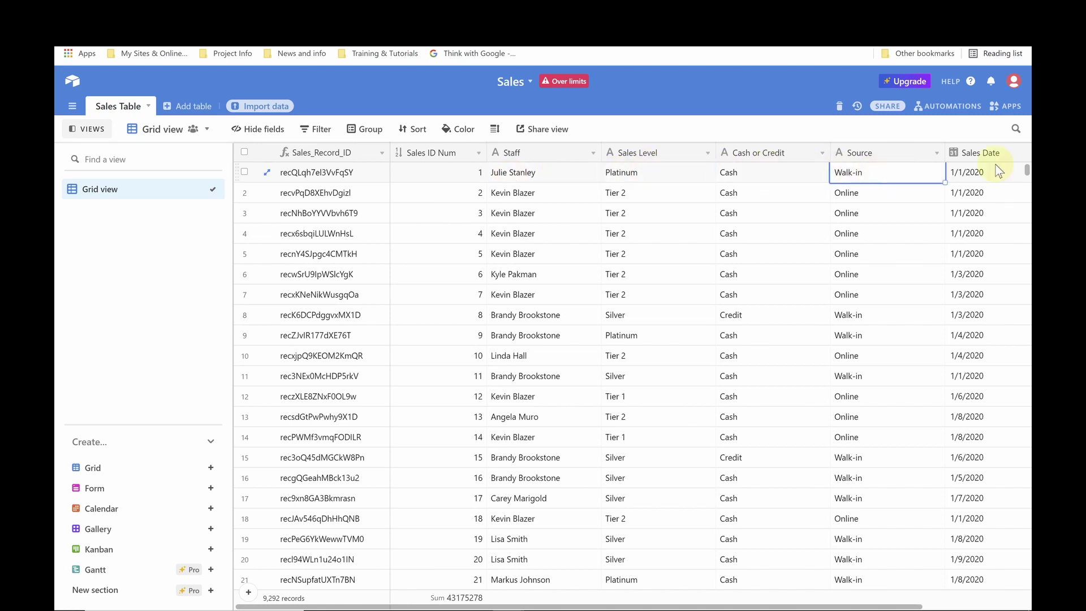
left_click(993, 178)
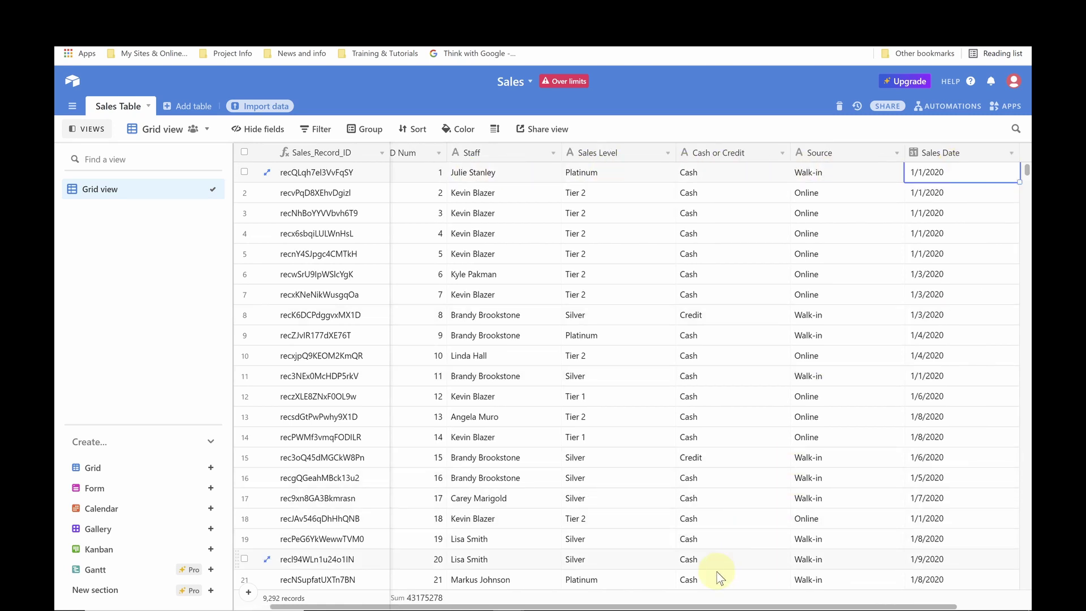
scroll(691, 605, "right", 2)
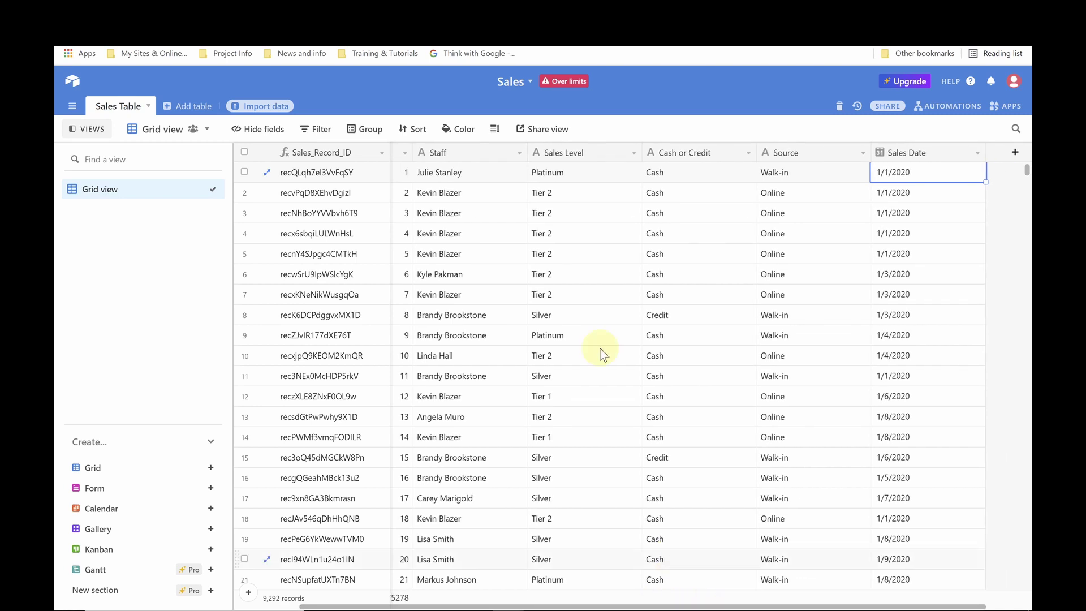
- Switch to Google Drive, create a blank Google Sheets spreadsheet in the Tutorial folder and name it "AT Data Tutorial"
left_click(261, 17)
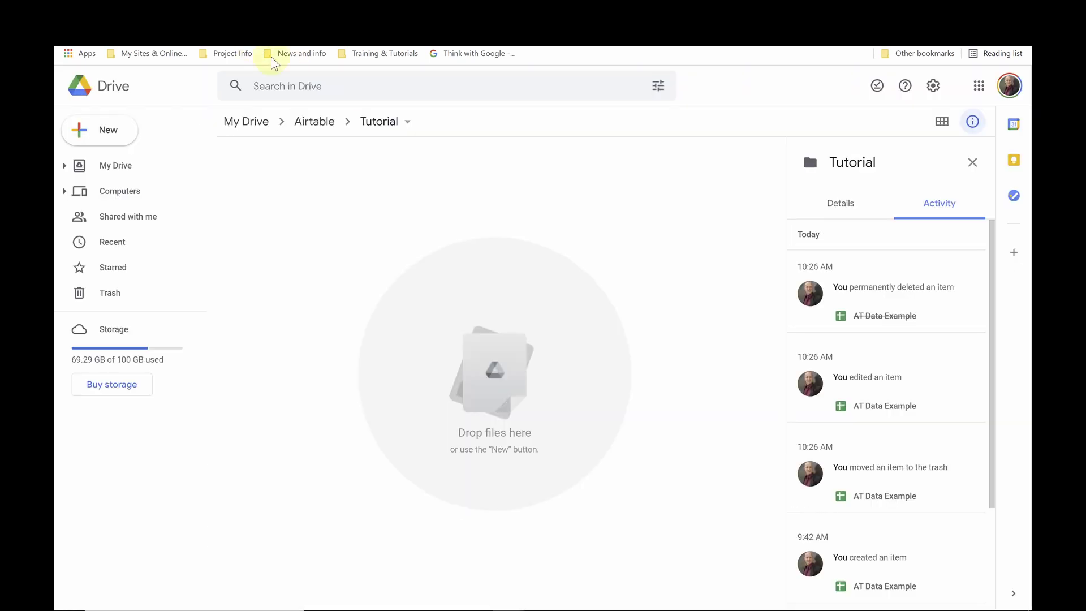
left_click(99, 129)
left_click(133, 240)
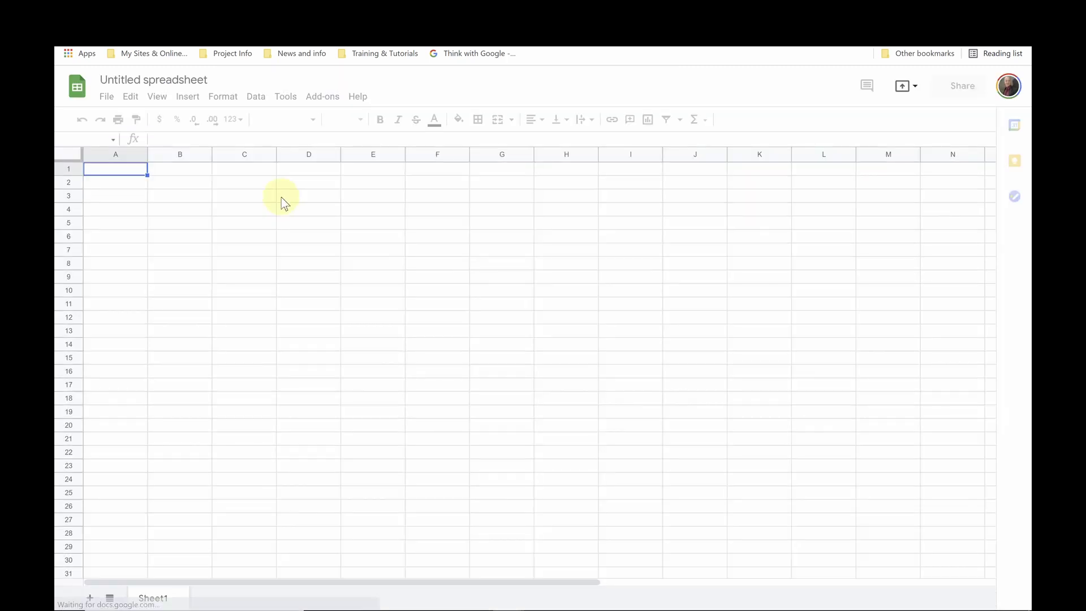
left_click(203, 83)
type("A")
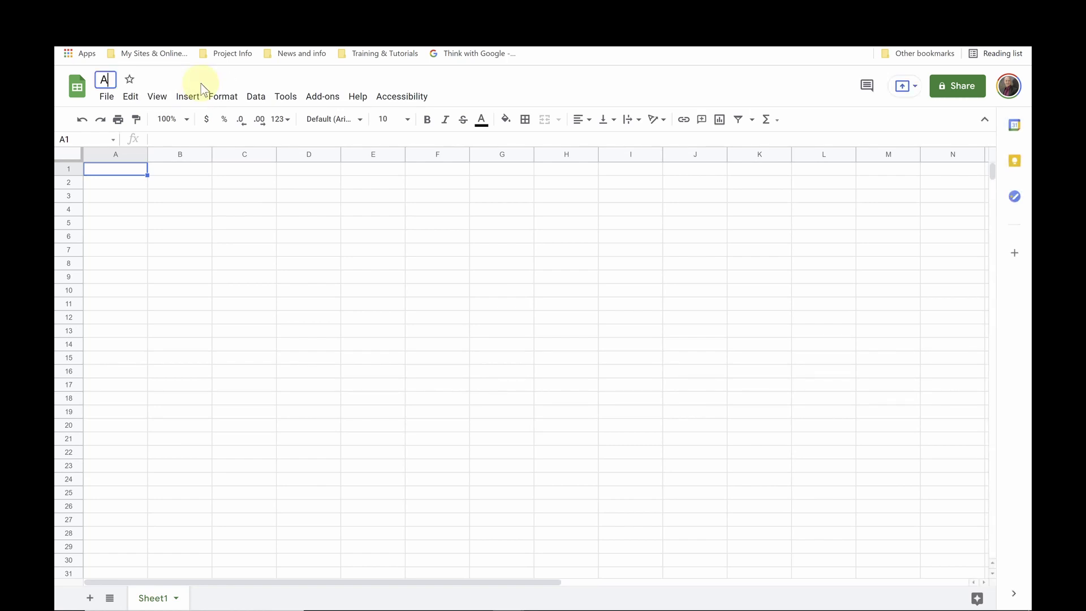
type("T Data Tutorial")
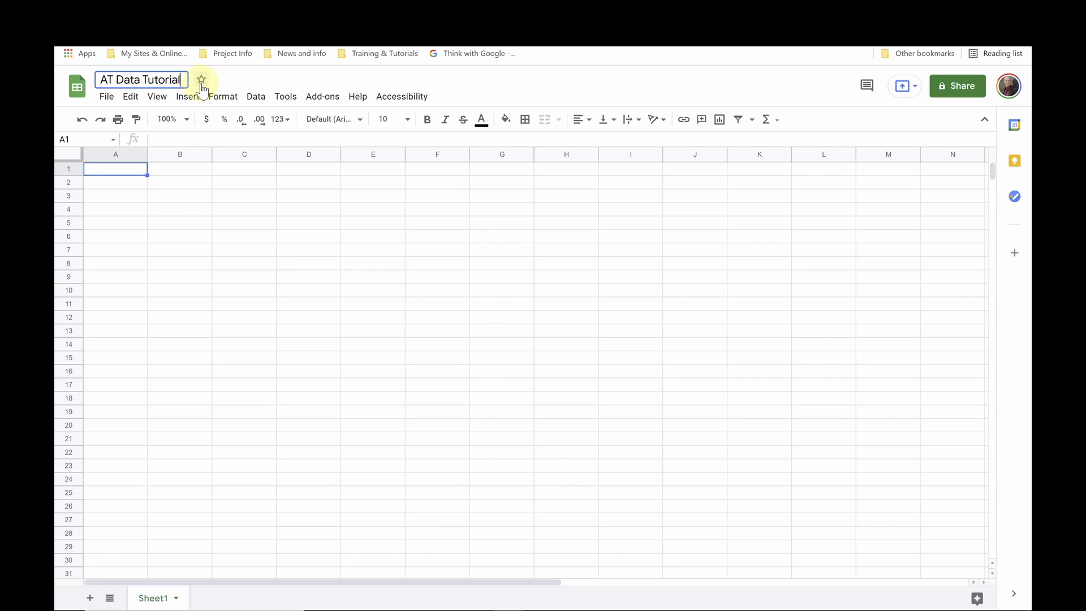
key("Return")
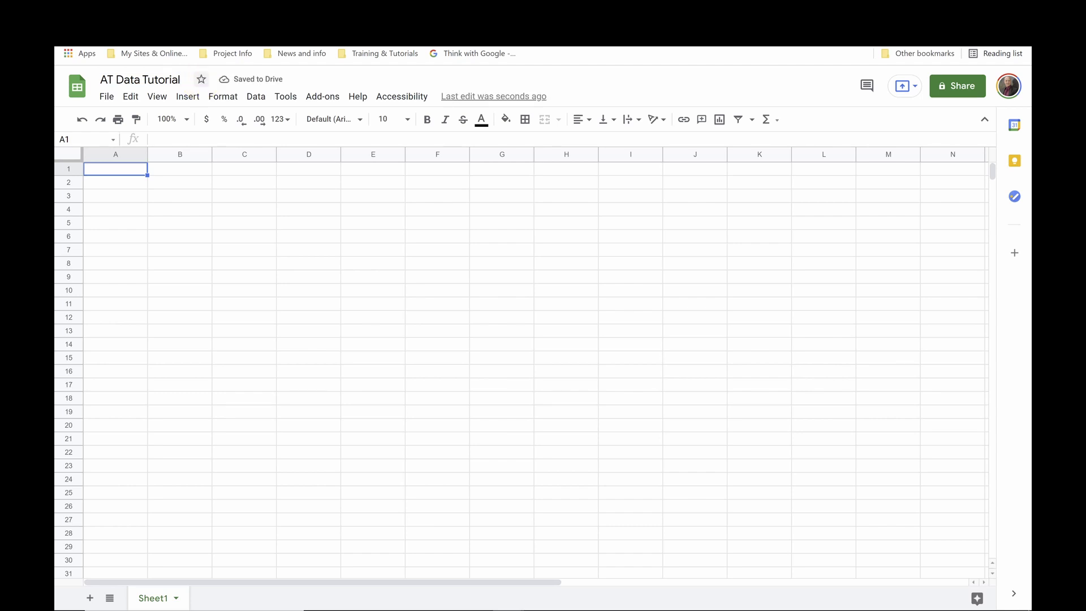
- Rename the sheet Sheet1 as "AT Data Control"
double_click(157, 600)
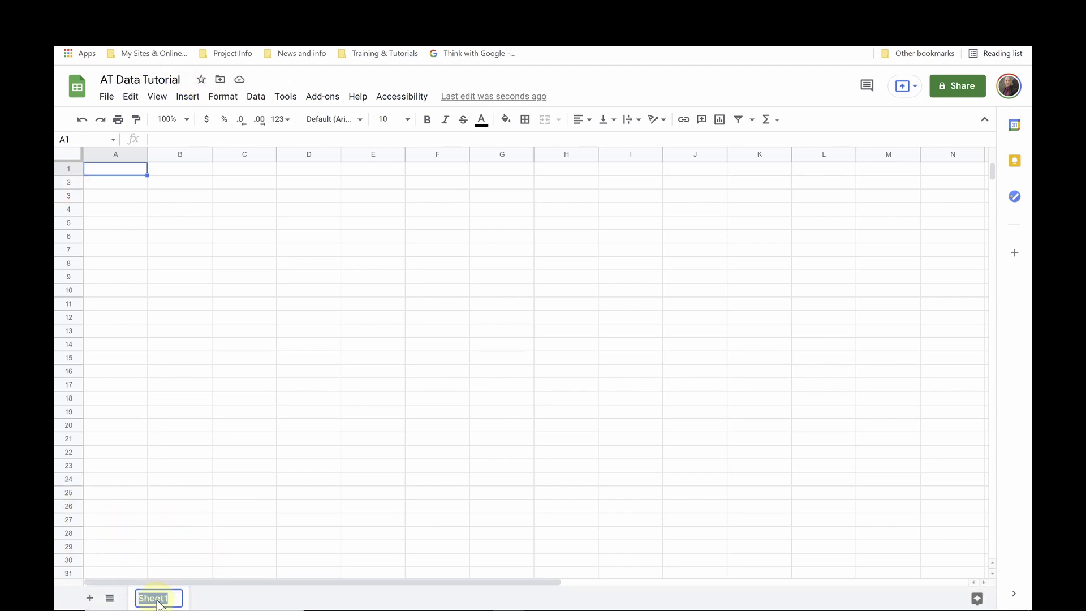
type("AT Data Control")
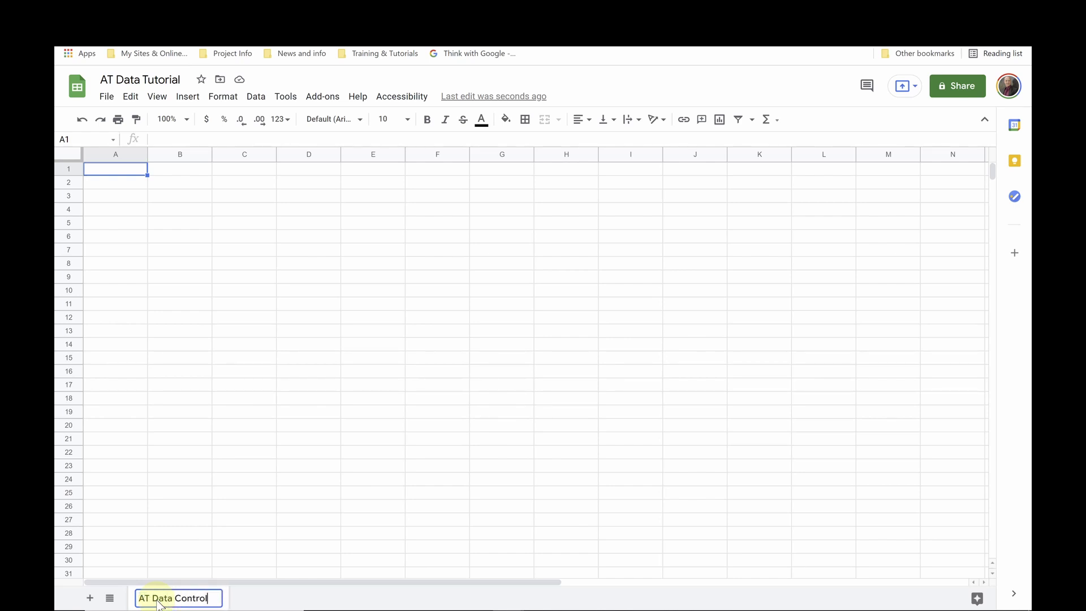
key("Return")
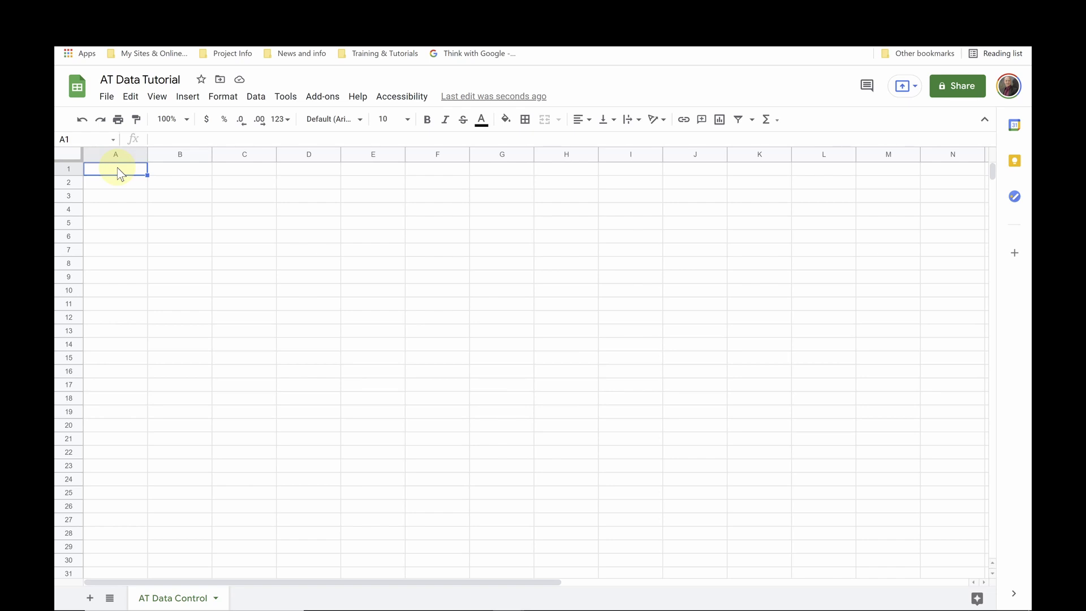
- Enter the headers "Sheet name", "Start" and "Finish" in cells A1 to C1
type("Sheet name")
key("Tab")
type("St")
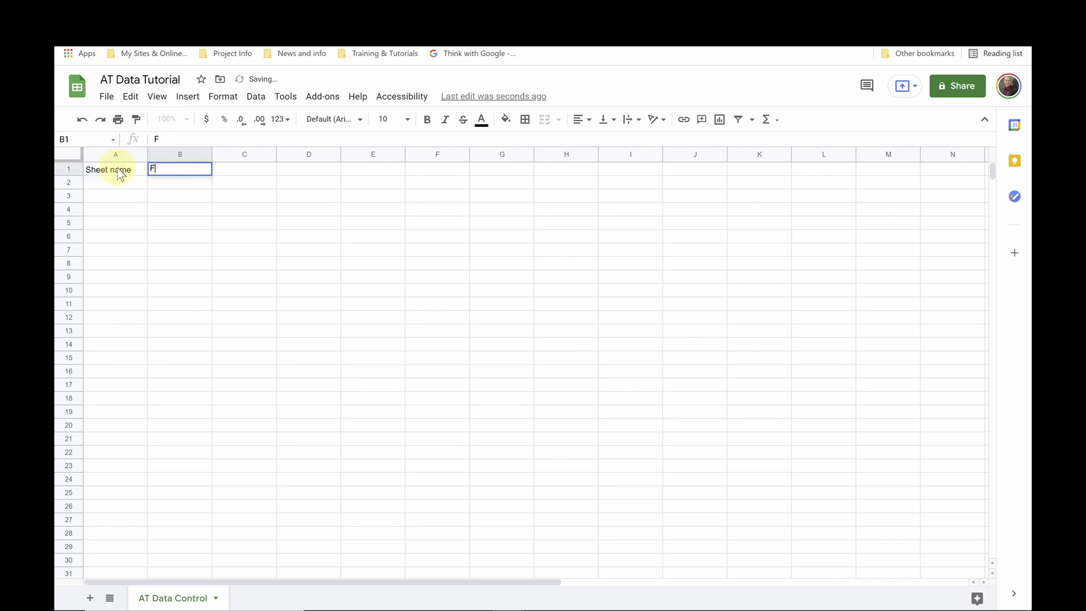
type("art")
key("Tab")
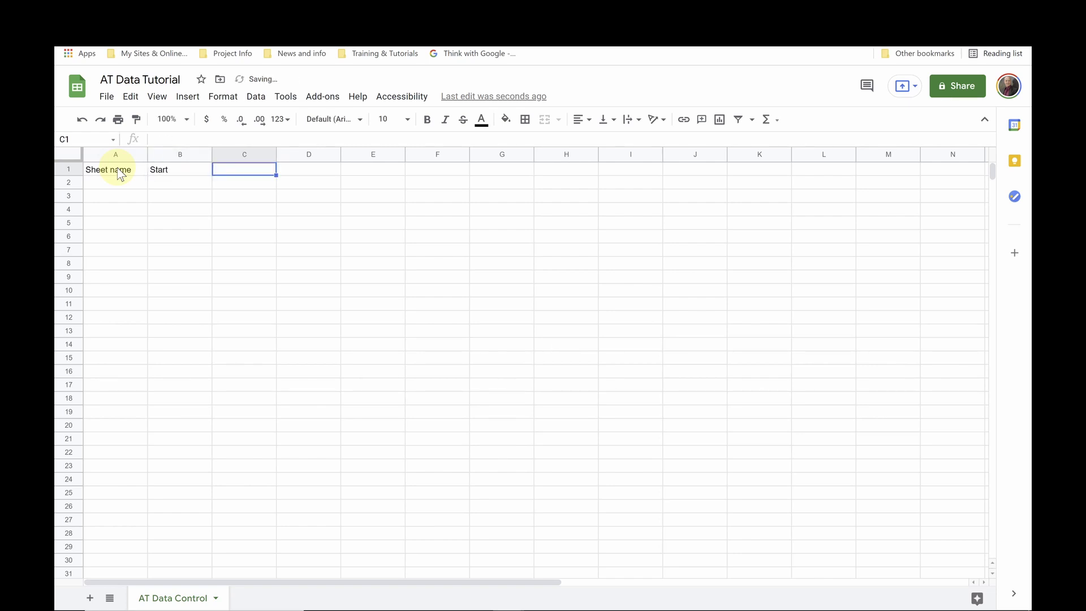
type("Fin")
key("ctrl+Return")
key("Left")
key("Left")
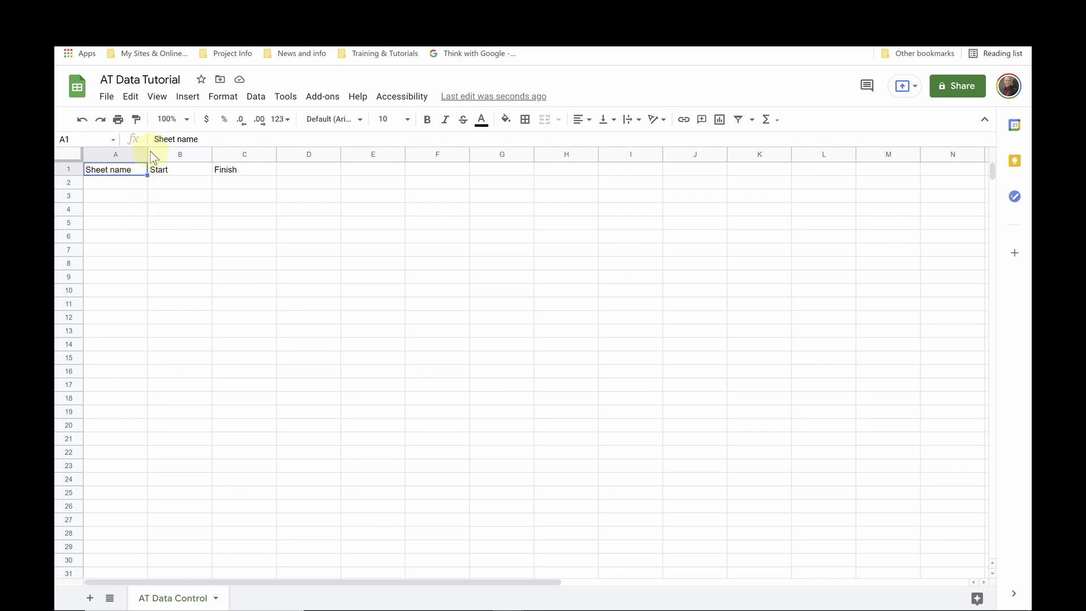
- Widen columns A, B and C to well beyond the width of their header text
left_click_drag(147, 154, 193, 154)
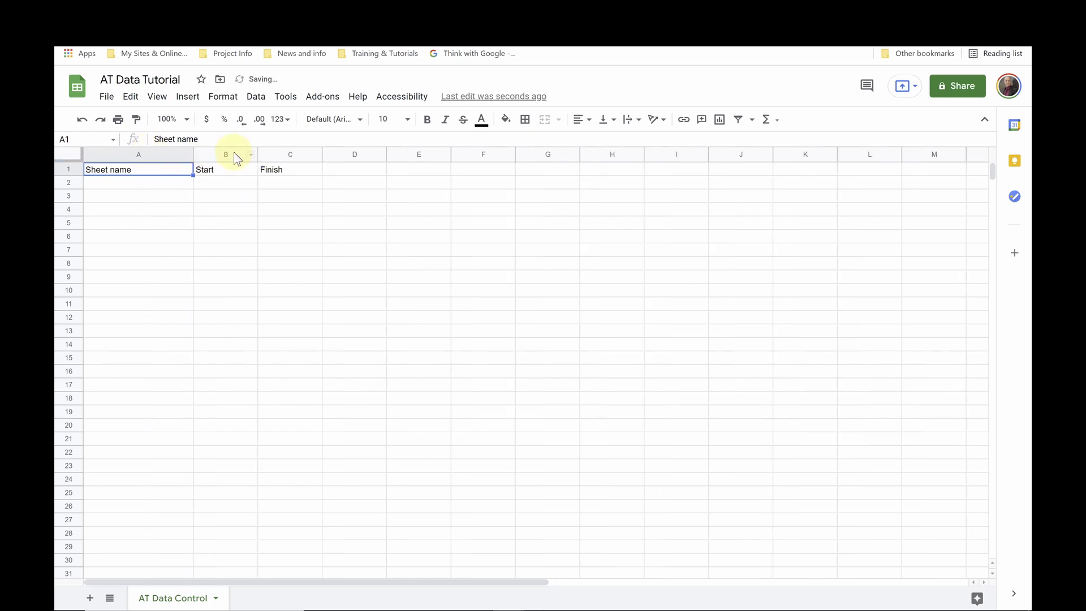
left_click_drag(263, 154, 319, 154)
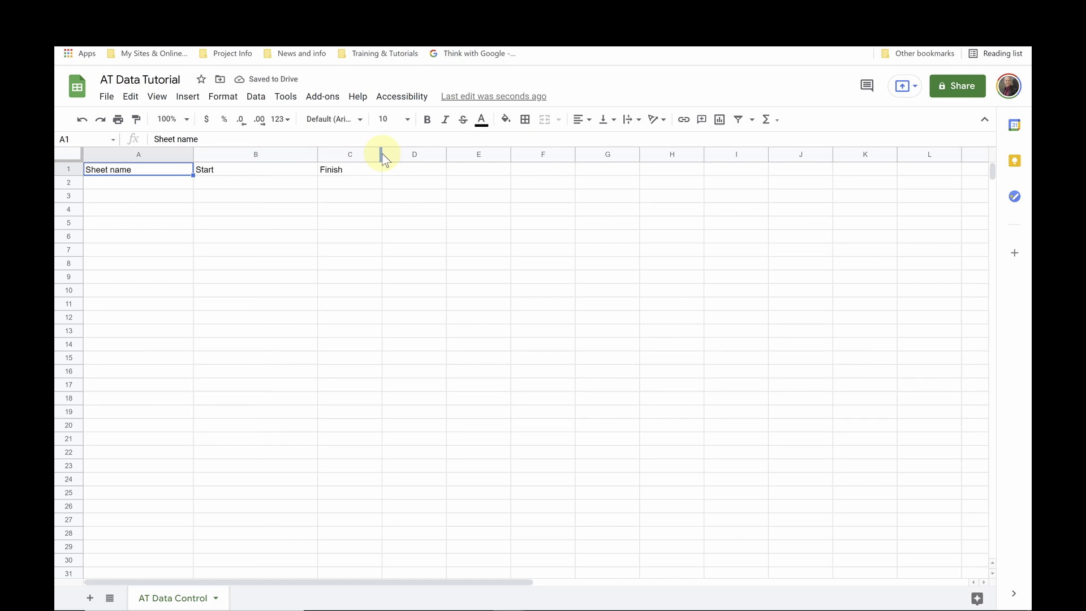
left_click_drag(380, 154, 473, 154)
left_click(239, 170)
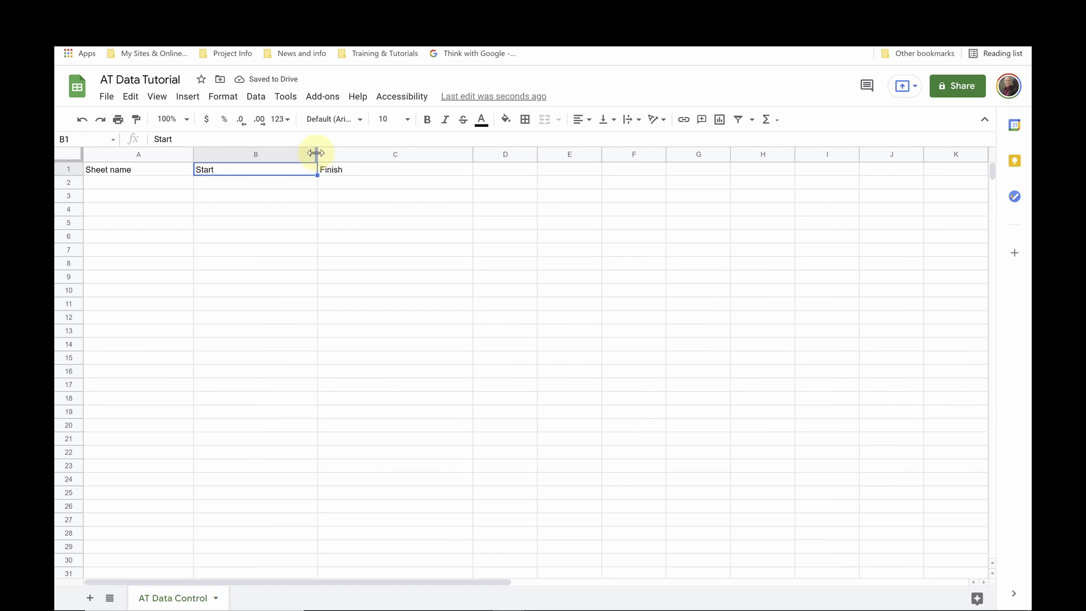
left_click_drag(316, 153, 326, 154)
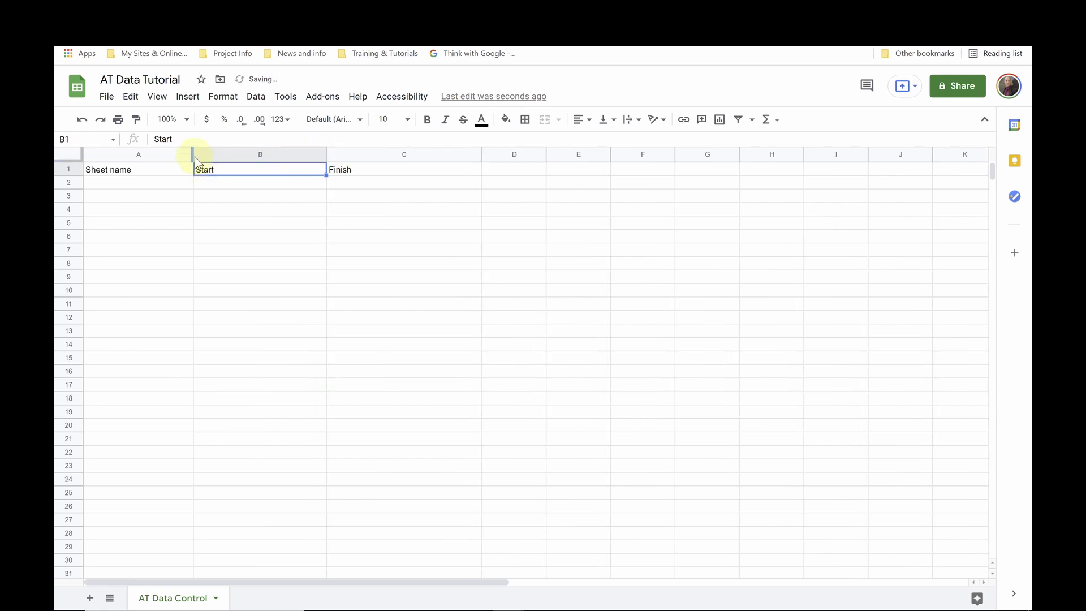
left_click_drag(192, 153, 243, 161)
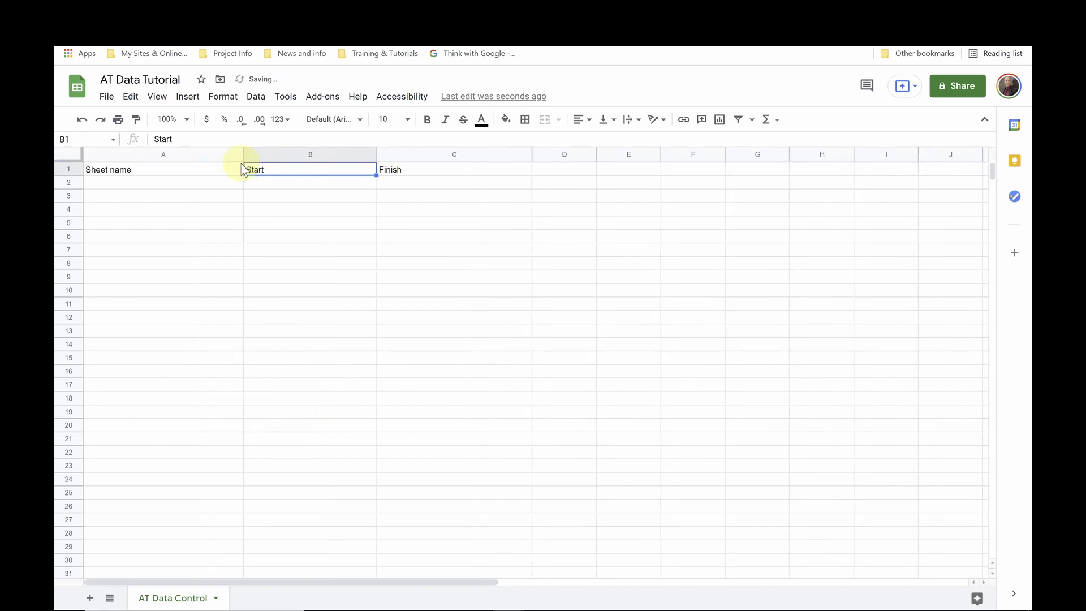
- Make the header cells A1:C1 bold
left_click(132, 172)
left_click(400, 175, "shift")
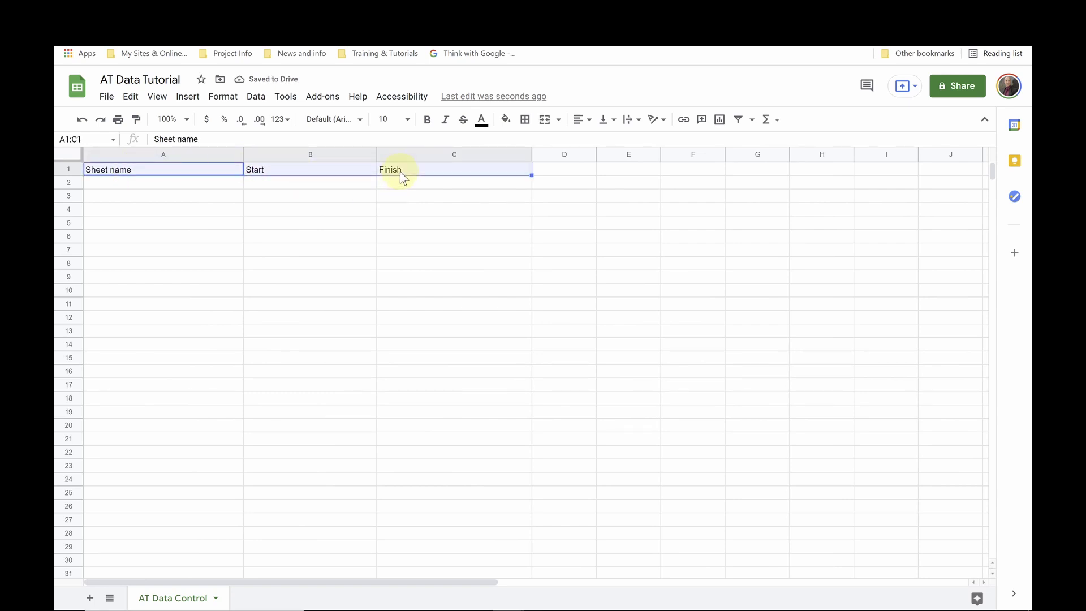
key("ctrl+b")
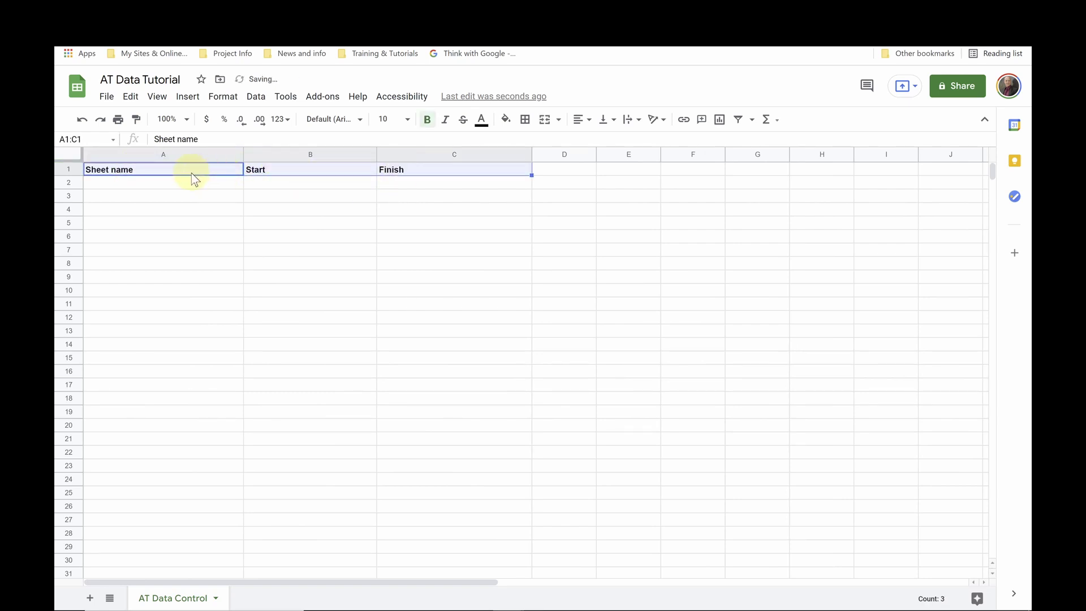
- Open the script editor for the AT Data Tutorial spreadsheet
left_click(182, 184)
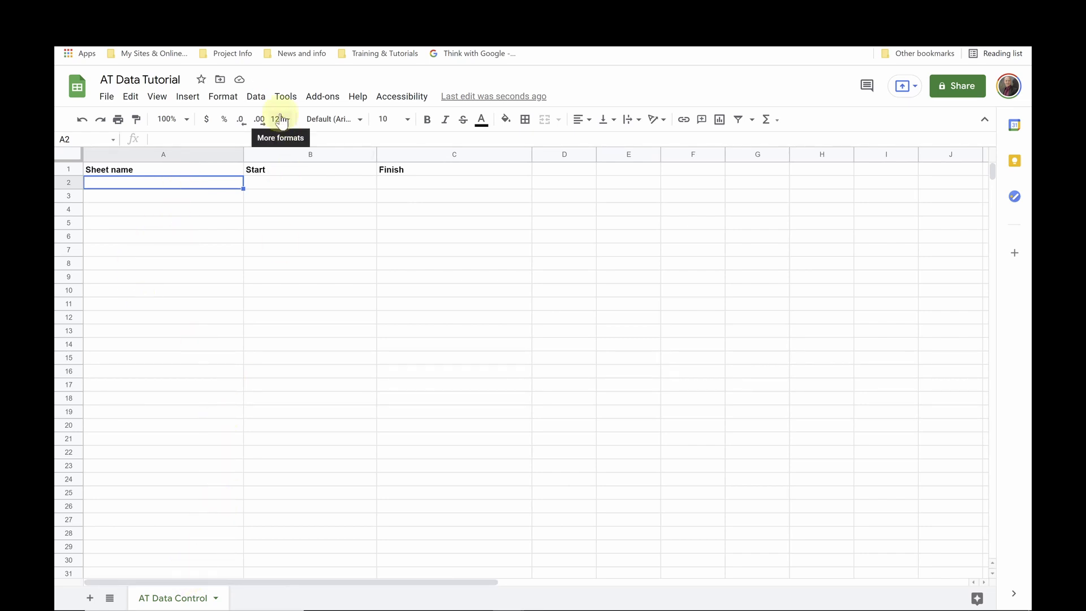
left_click(286, 97)
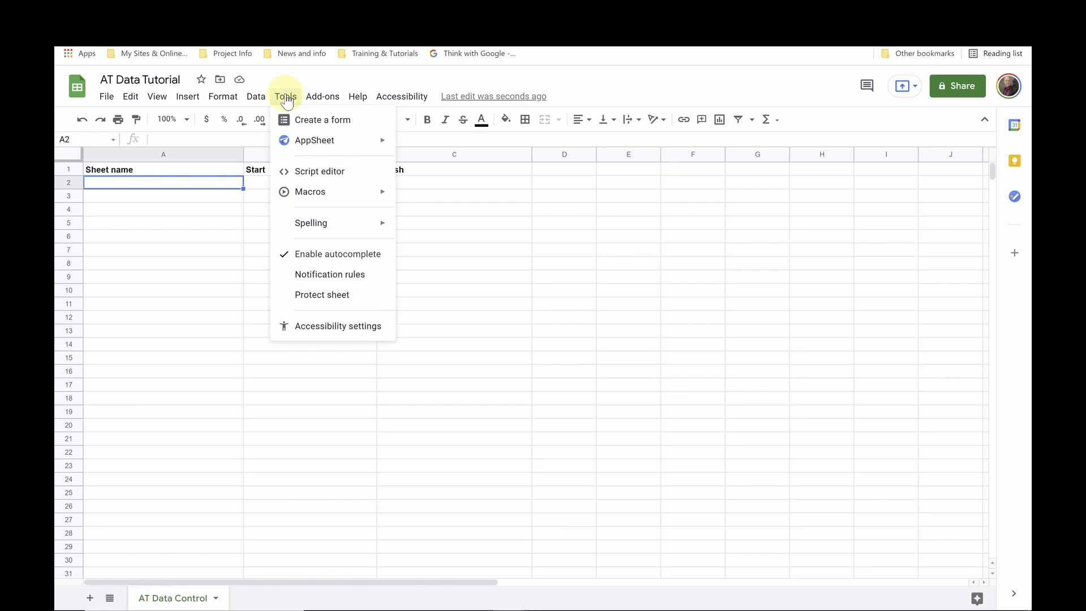
left_click(311, 171)
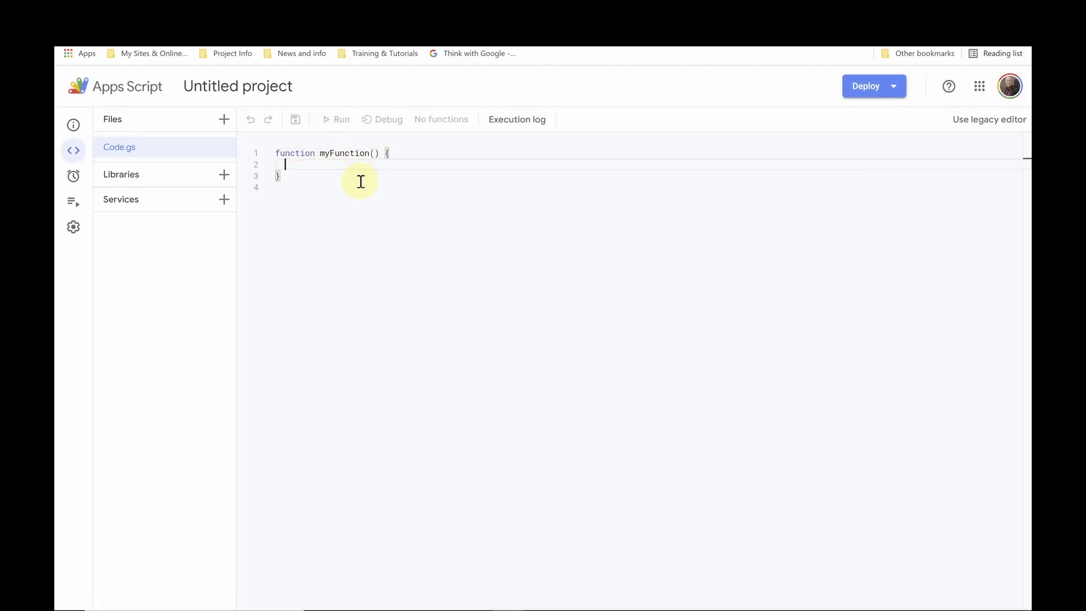
- Switch to the text editor, copy the entire script beginning with the getAirtableData function, and return to the Apps Script project
mouse_move(478, 588)
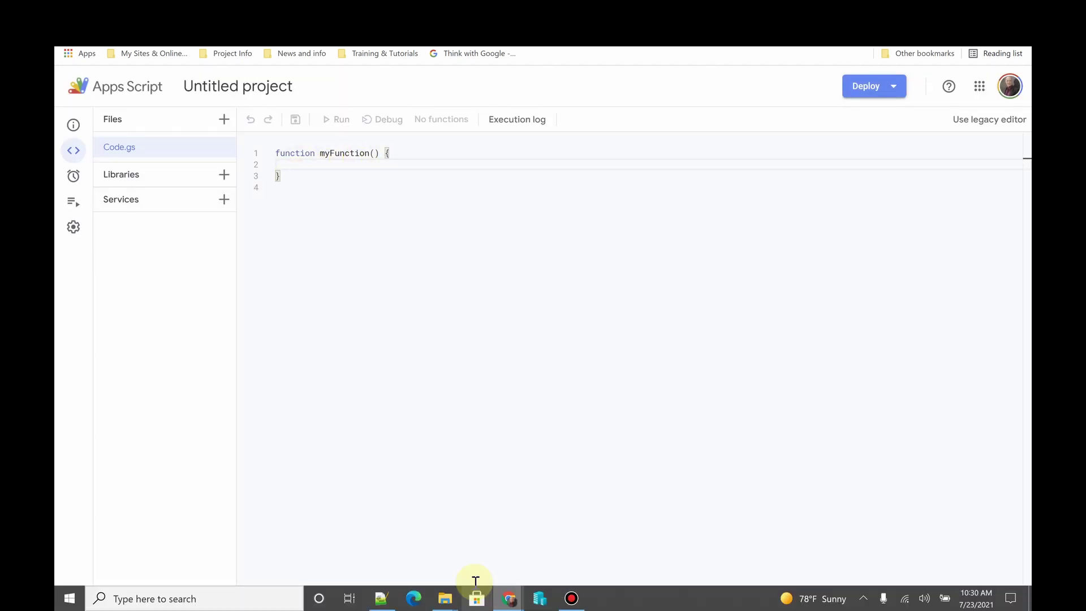
left_click(380, 600)
left_click(181, 75)
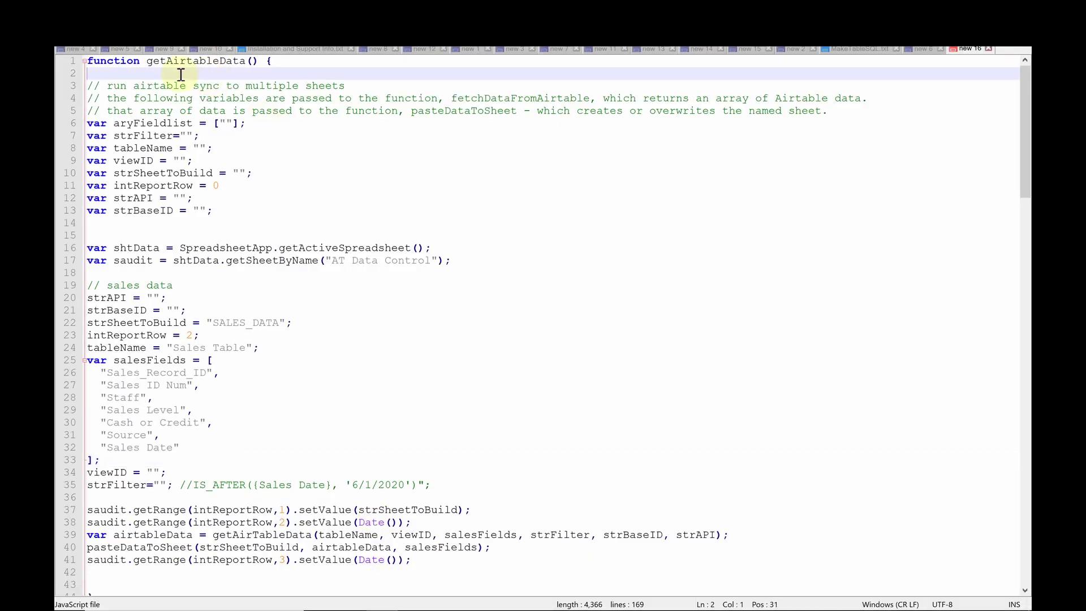
key("ctrl+a")
key("ctrl+c")
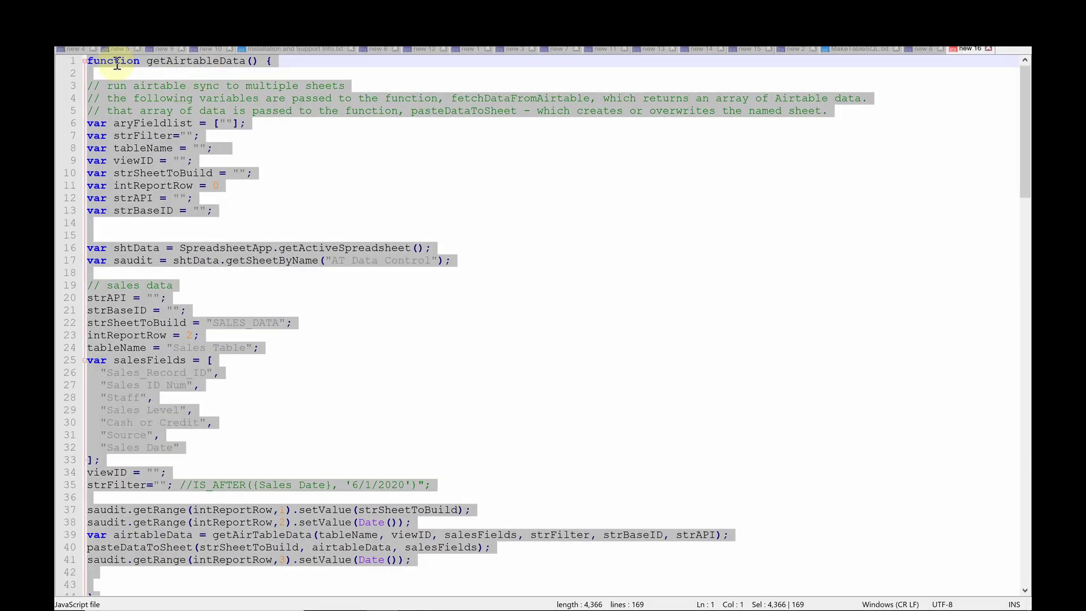
key("alt+Tab")
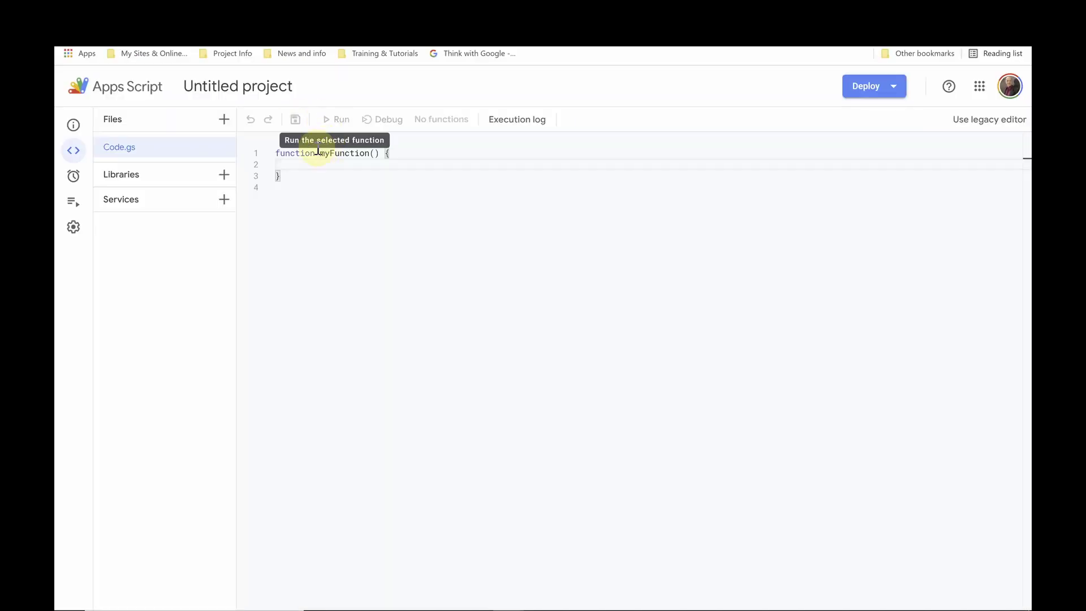
- Replace the default myFunction code in Code.gs with the copied getAirtableData script and insert two blank lines above it
key("ctrl+a")
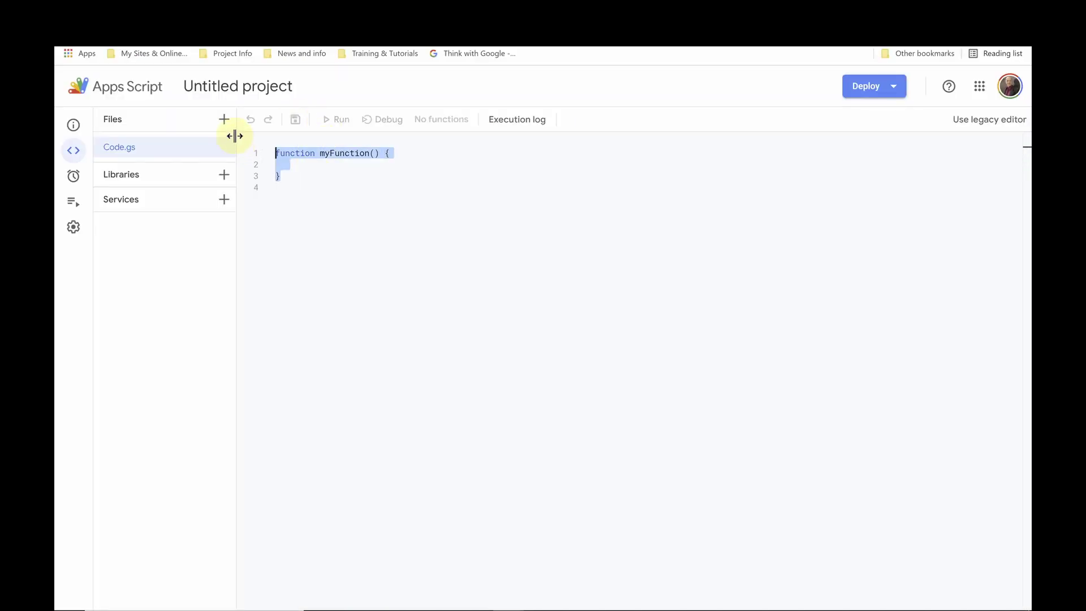
key("ctrl+v")
key("ctrl+Home")
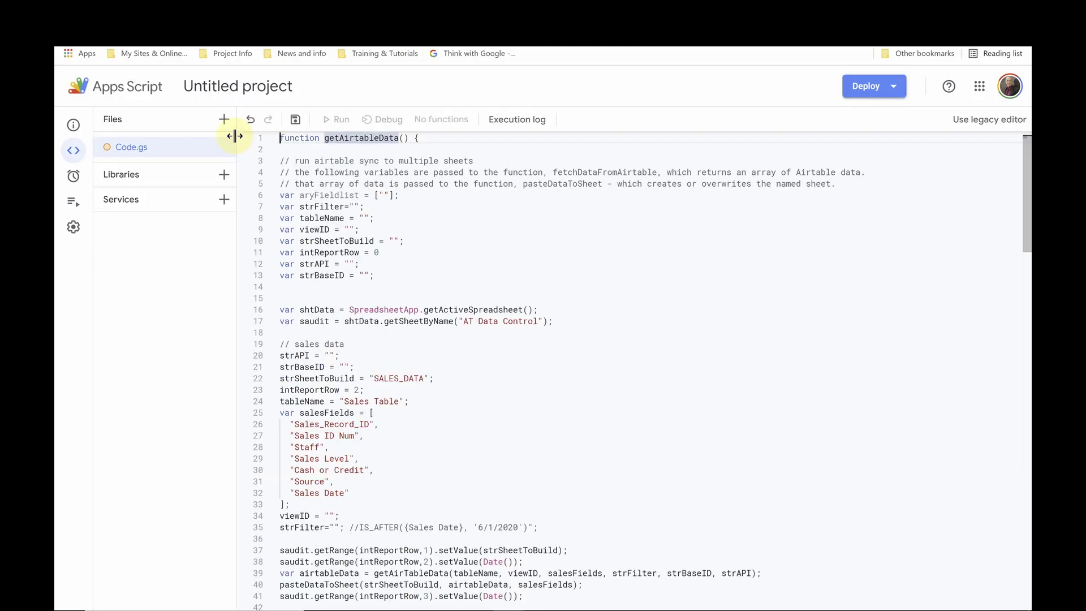
key("Return")
key("Return")
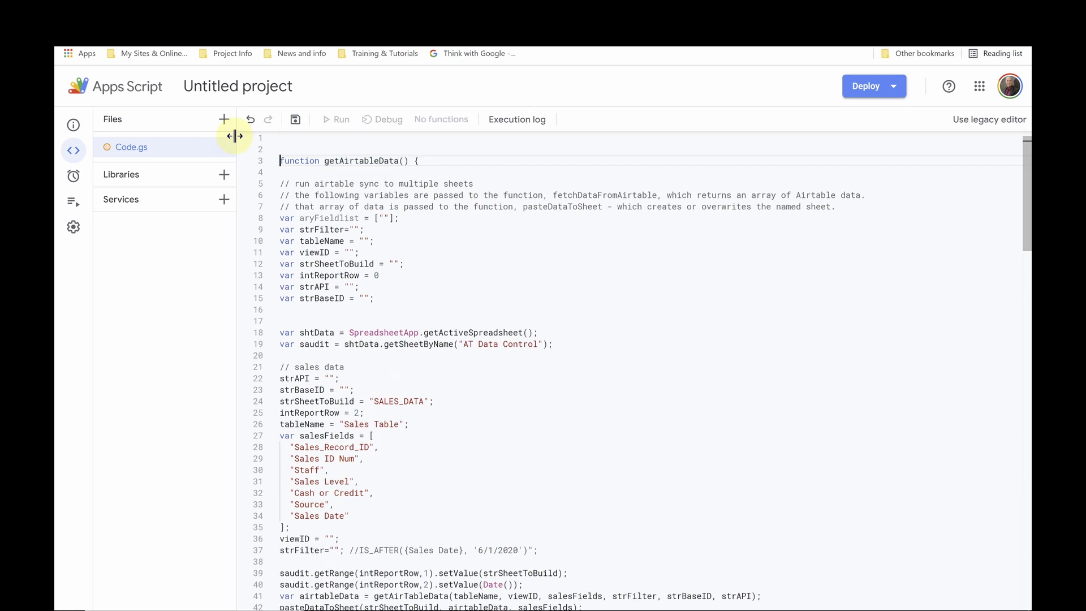
left_click(349, 162)
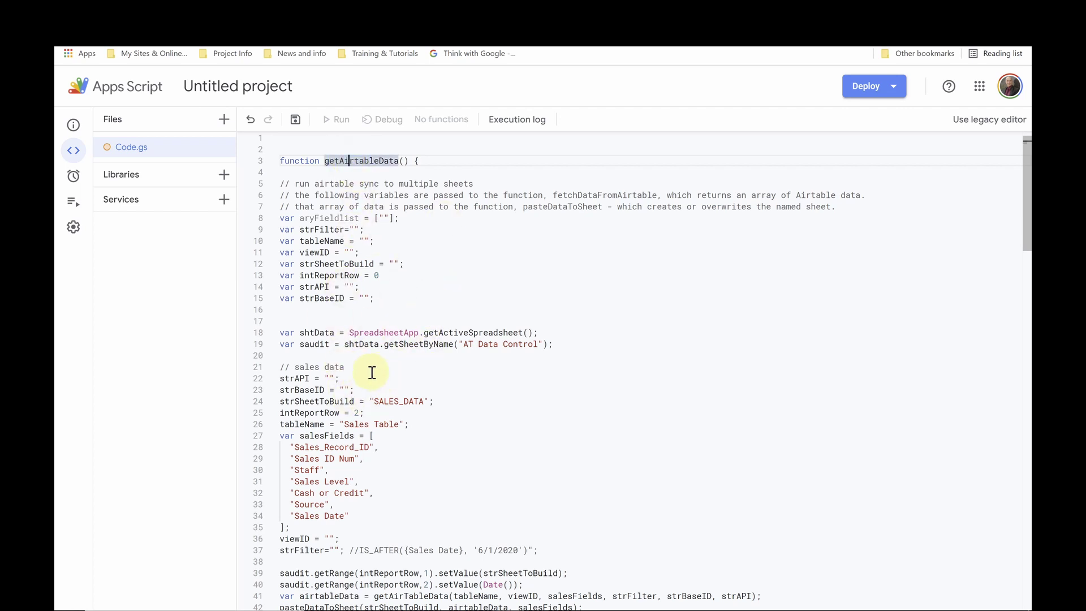
- Locate the strAPI line in the sales data section, switch to the Airtable Sales base, and open its API documentation with JavaScript examples
left_click_drag(346, 368, 280, 368)
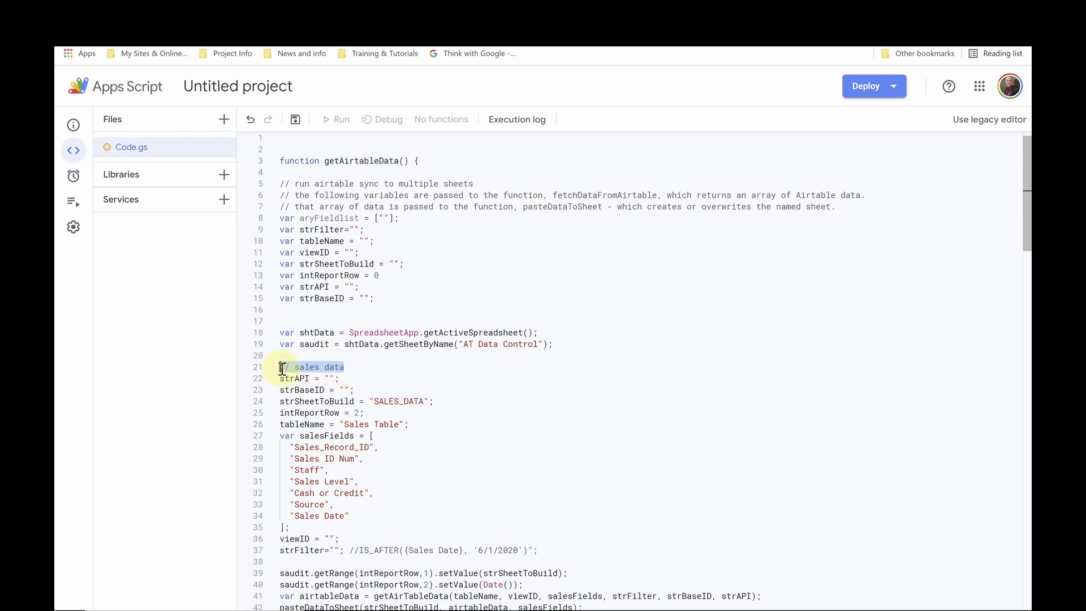
left_click(315, 381)
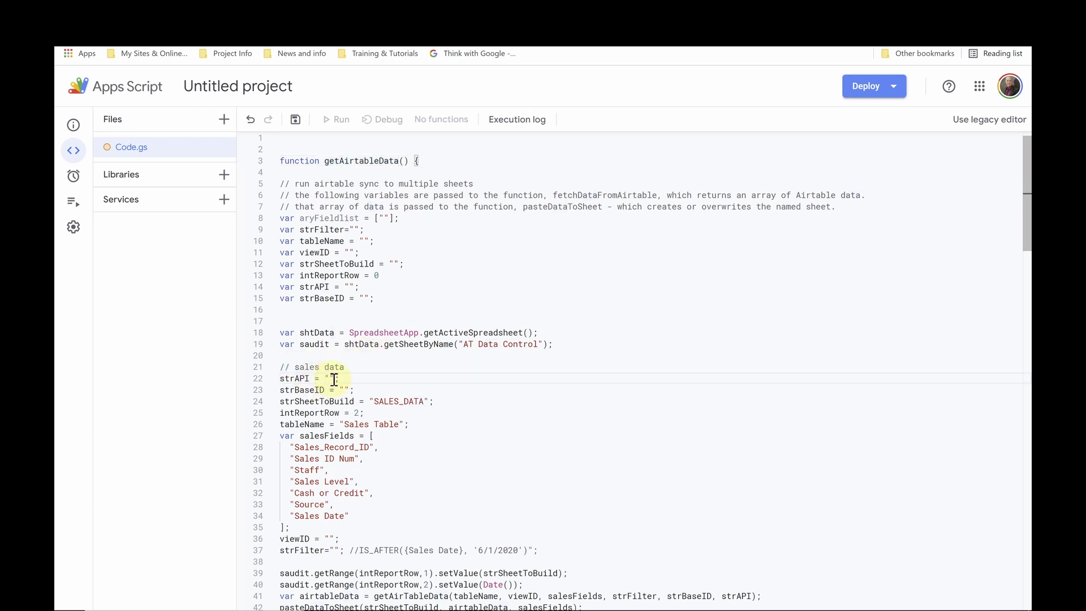
left_click(335, 380)
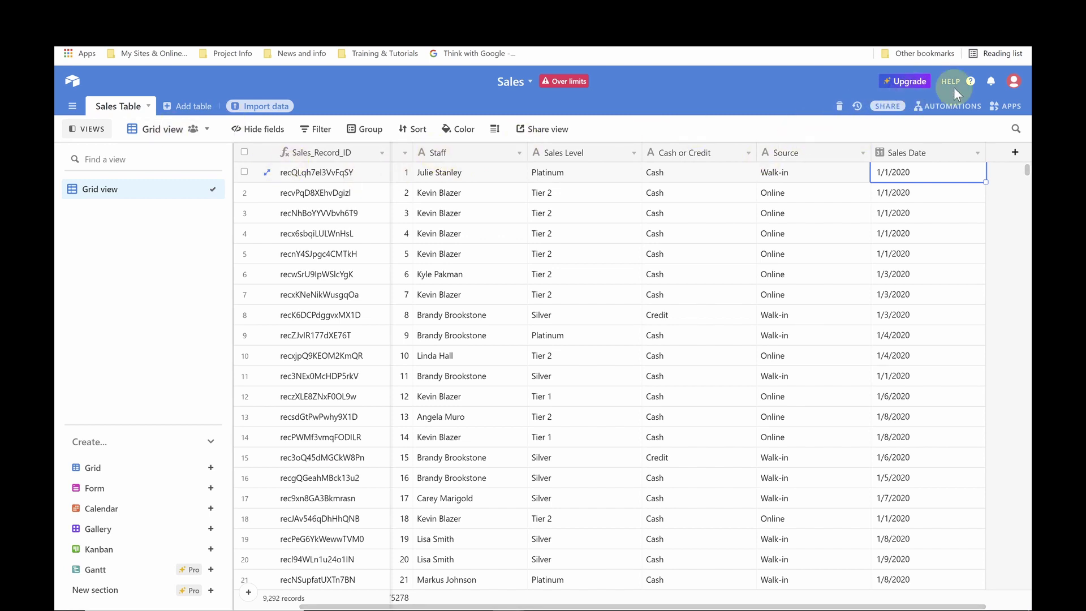
left_click(971, 82)
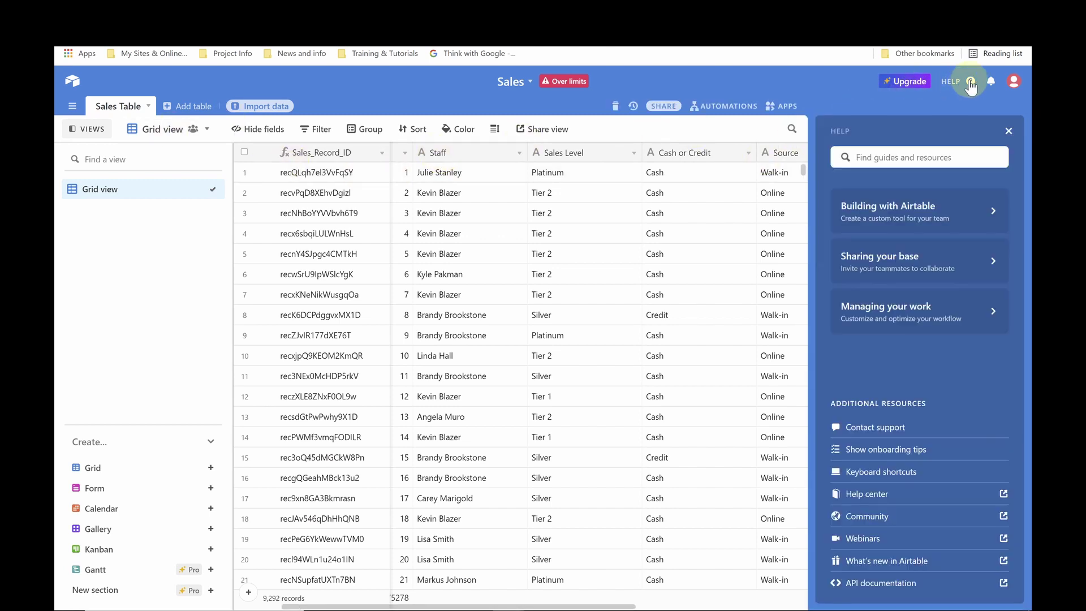
left_click(882, 586)
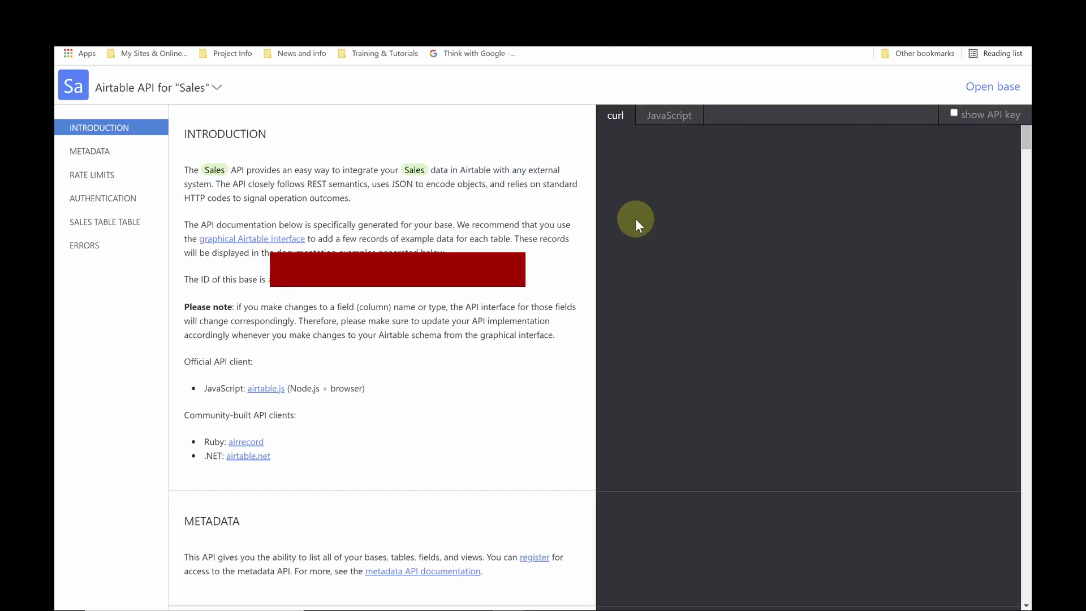
left_click(667, 120)
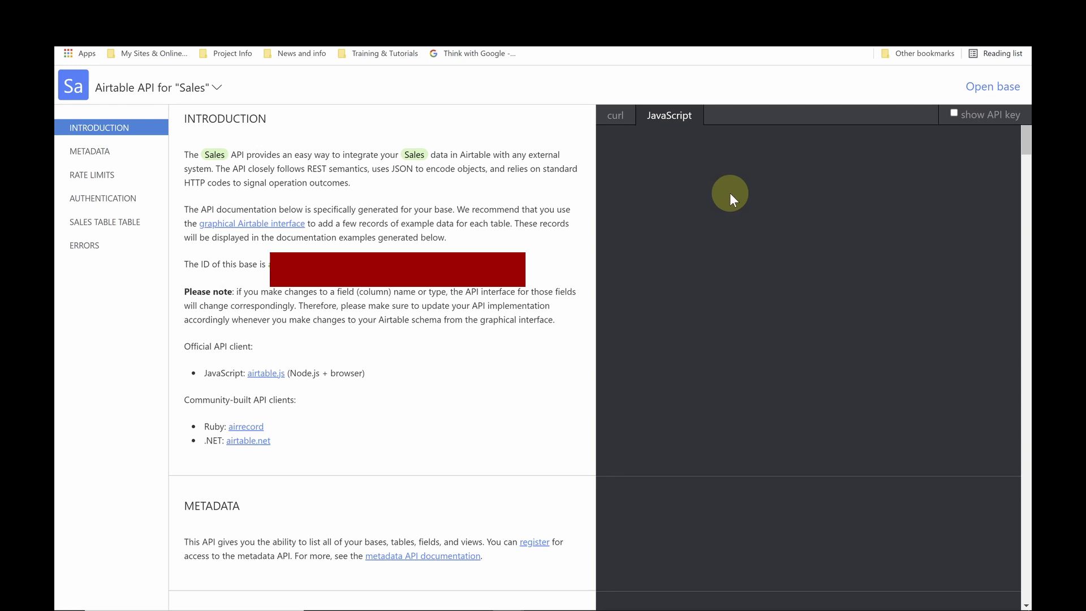
- Find the API key placeholder in the Authentication examples, reveal the real API key, and hide it again
scroll(690, 221, "down", 10)
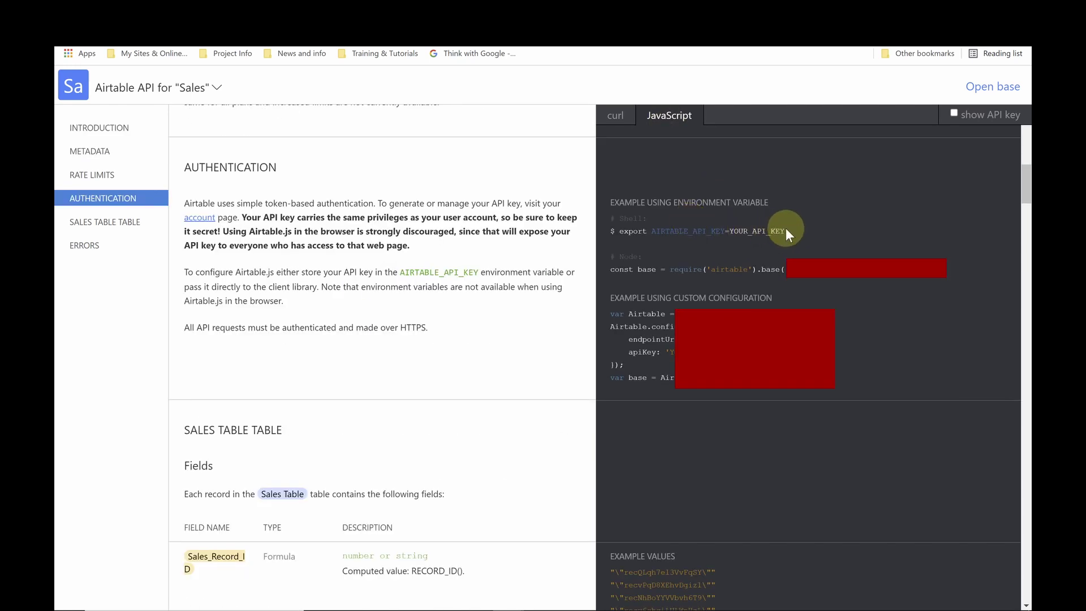
left_click_drag(786, 231, 728, 232)
left_click(754, 231)
left_click_drag(729, 230, 790, 232)
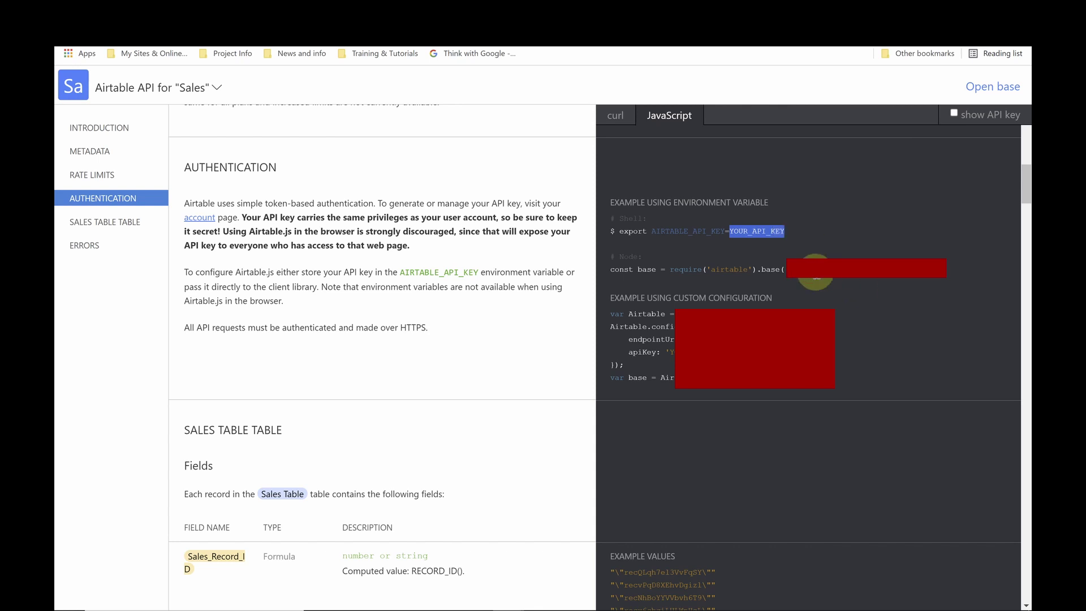
left_click(954, 114)
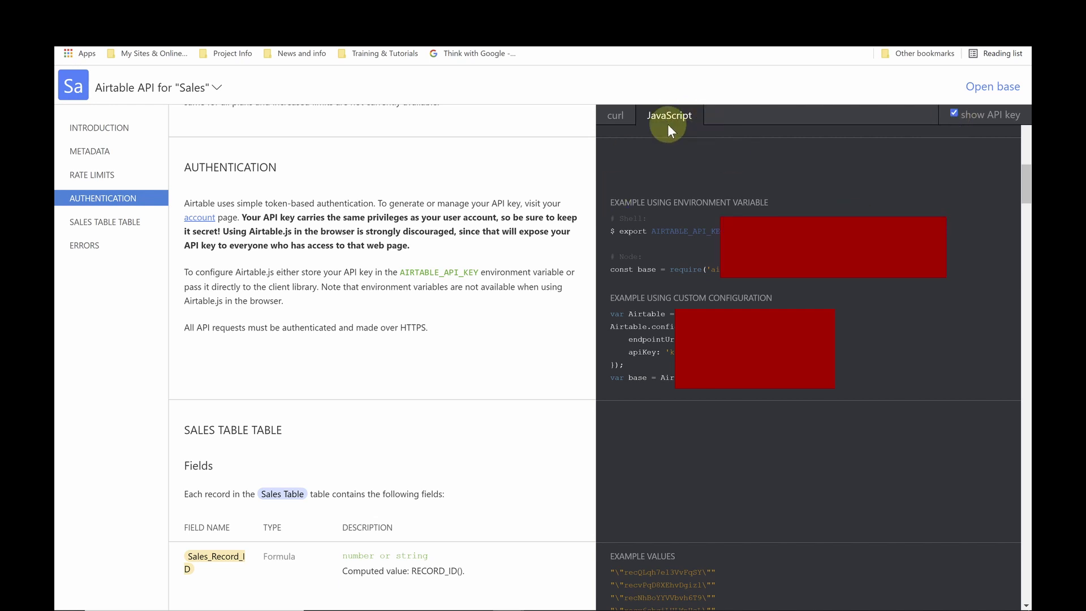
left_click(954, 113)
- Return to the Apps Script project, fill in the API key for strAPI and the base ID for strBaseID, and save the script
left_click(481, 12)
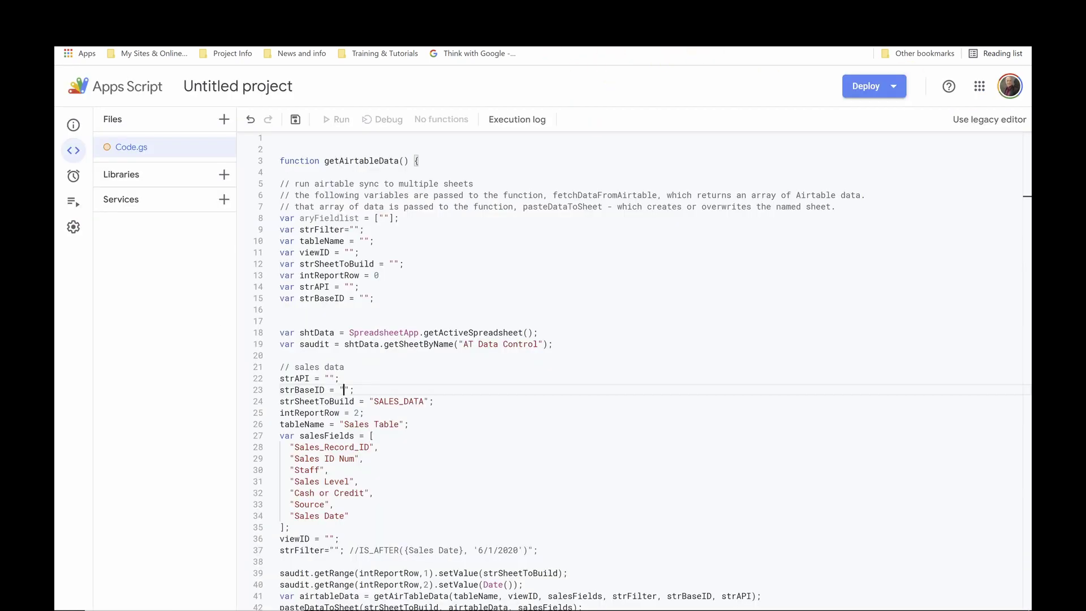
left_click_drag(353, 391, 261, 384)
key("ctrl+v")
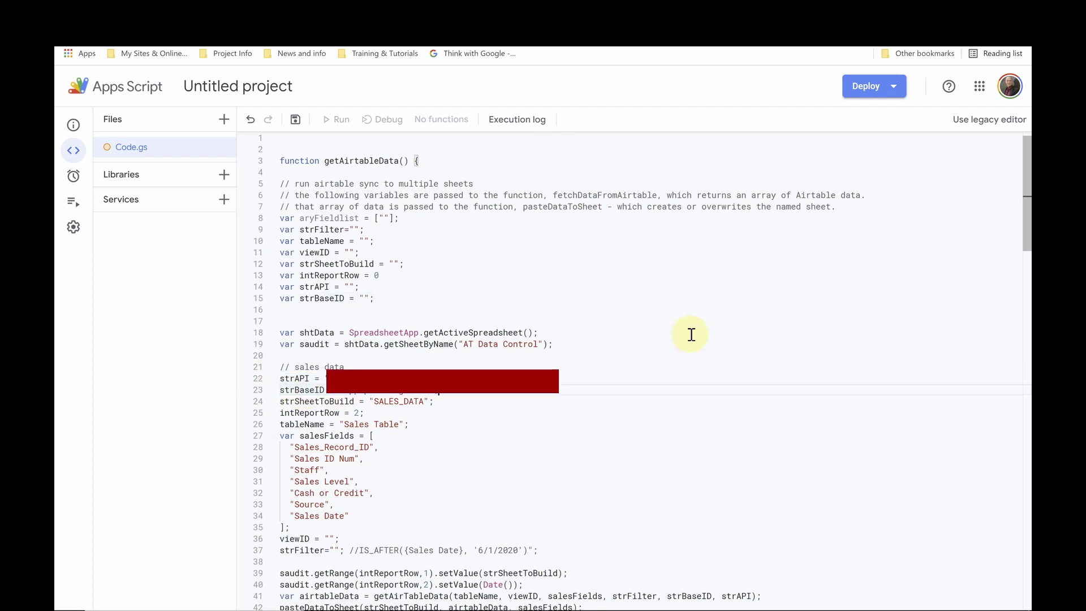
left_click(294, 121)
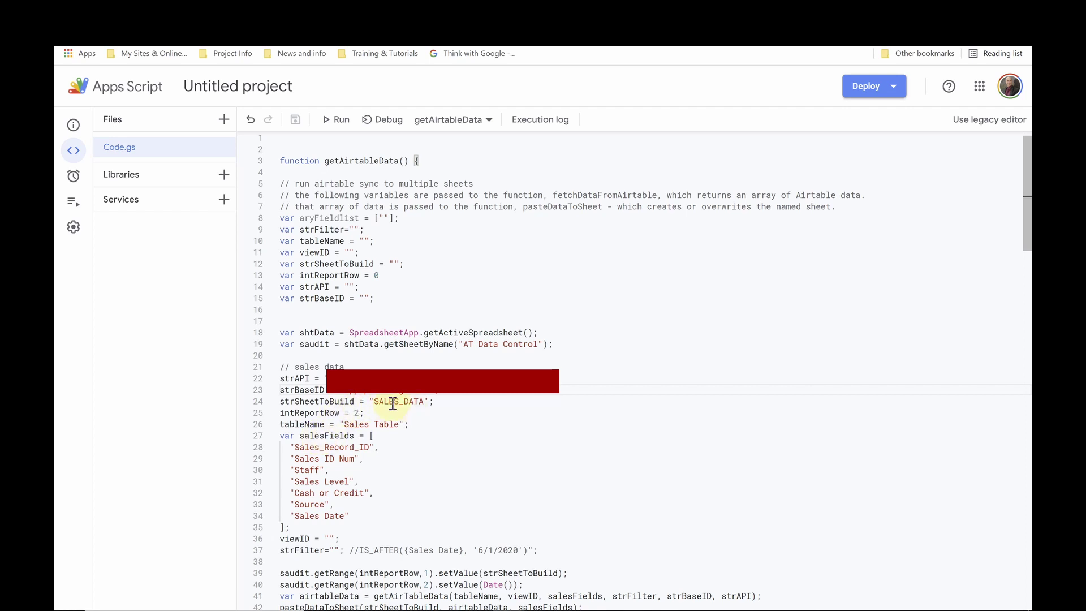
- Examine the report row, table name, filter, run-logging lines and AT Data Control sheet reference in the getAirtableData function
left_click(357, 413)
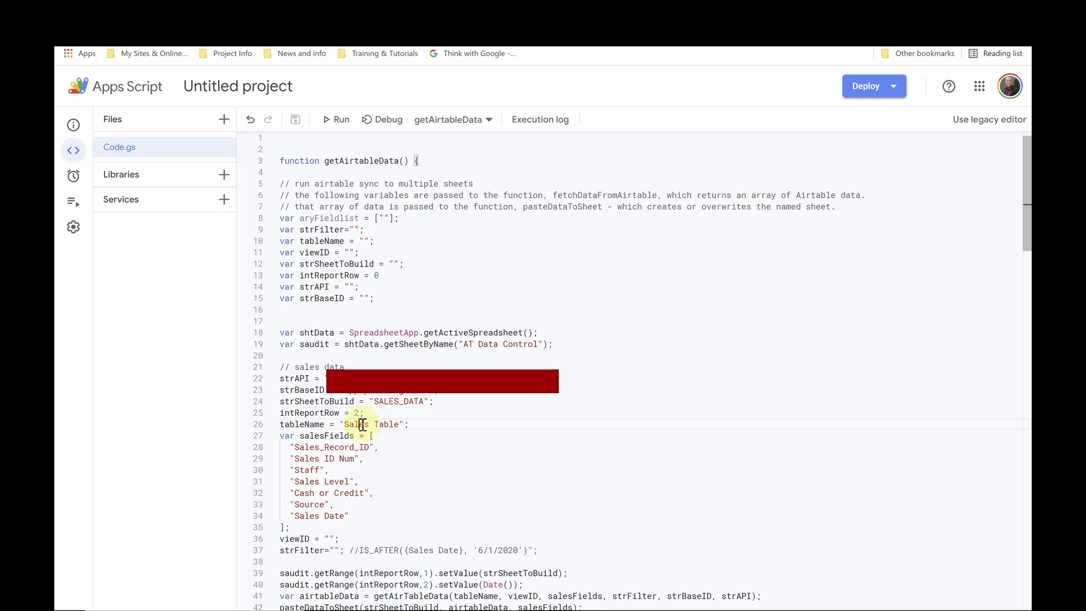
double_click(362, 424)
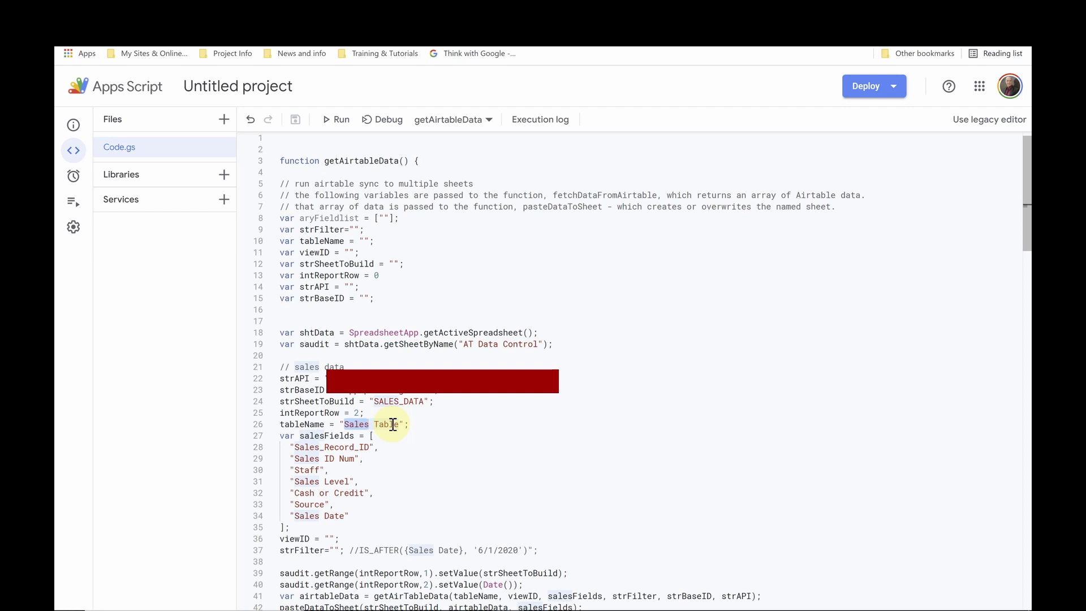
scroll(394, 424, "down", 4)
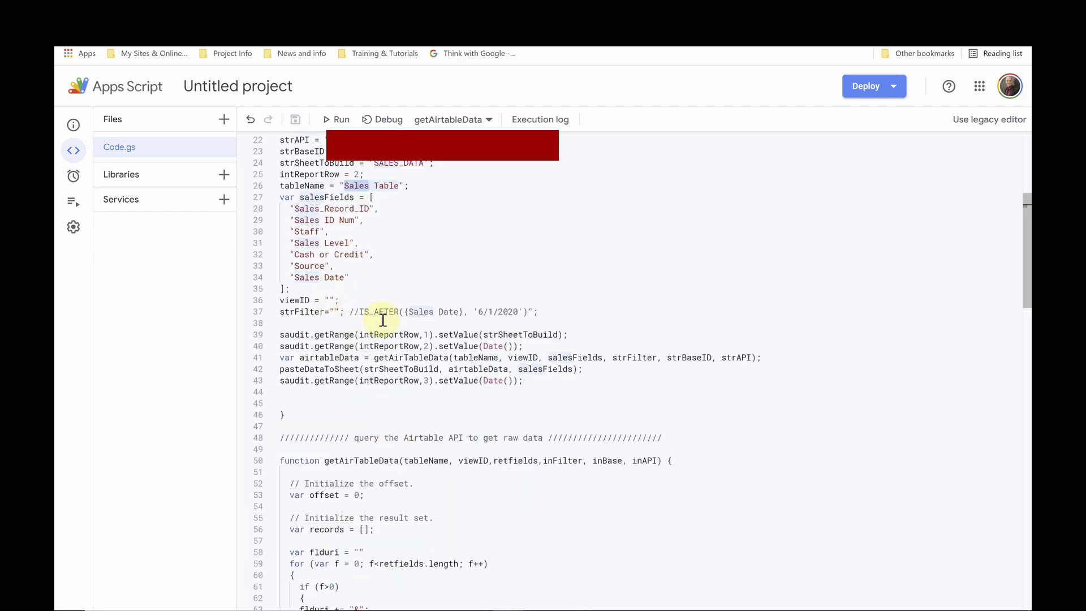
left_click(379, 313)
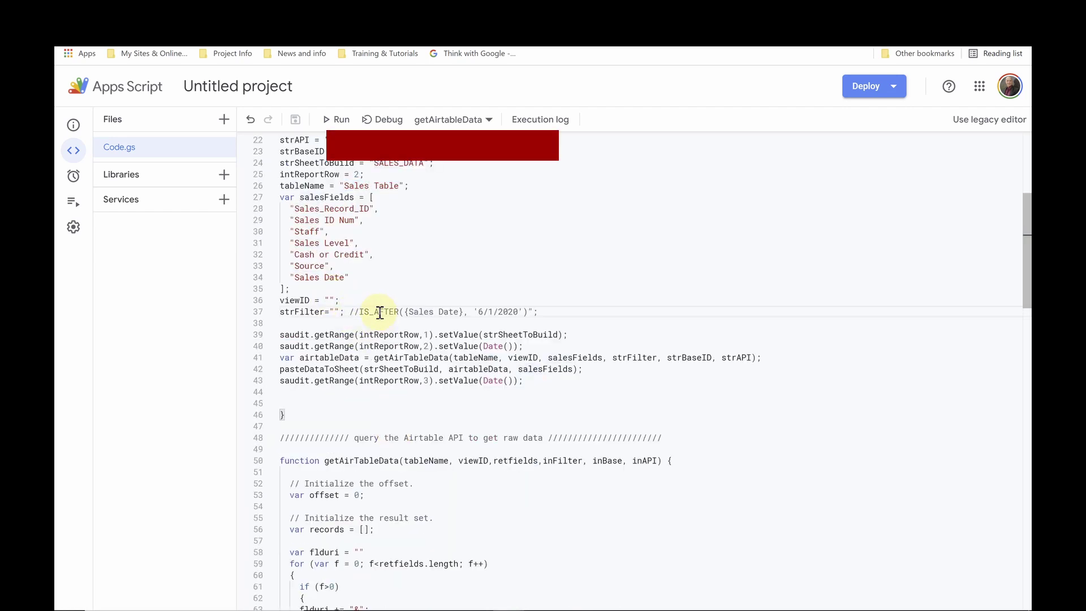
left_click(285, 335)
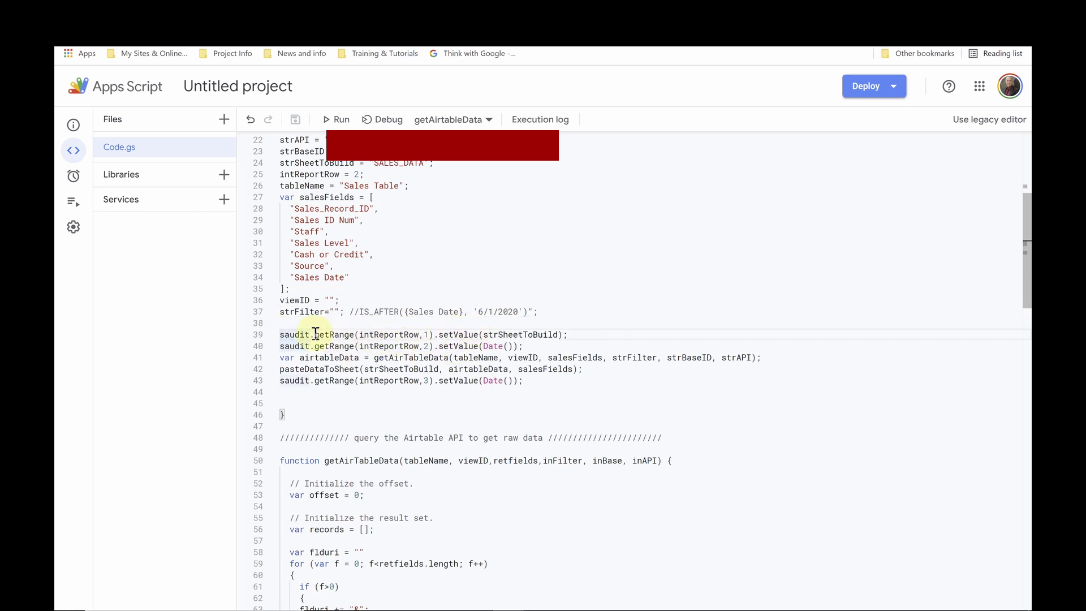
left_click(504, 336)
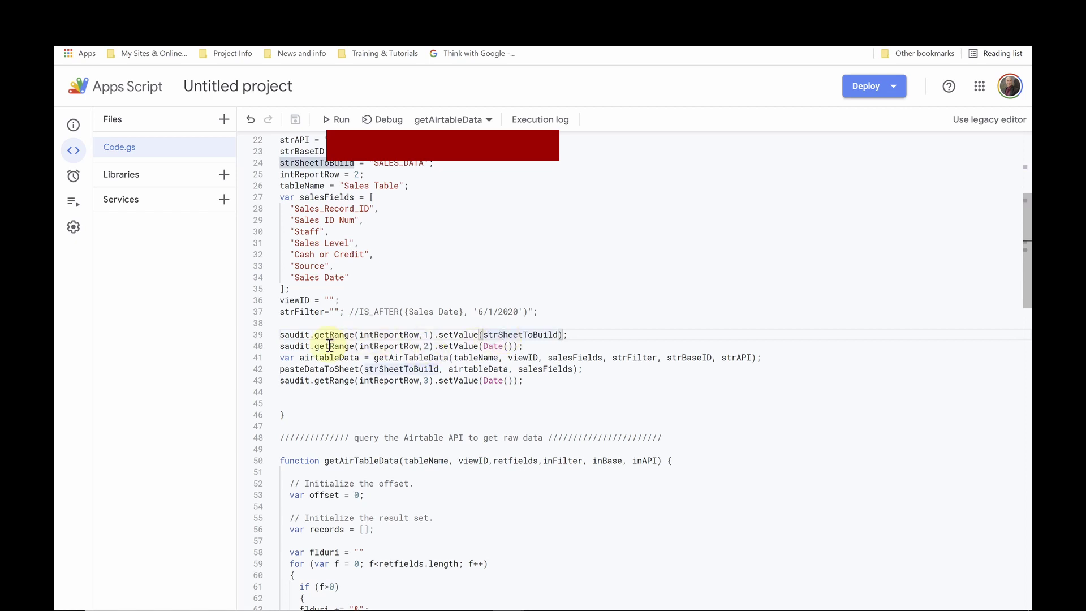
left_click(439, 344)
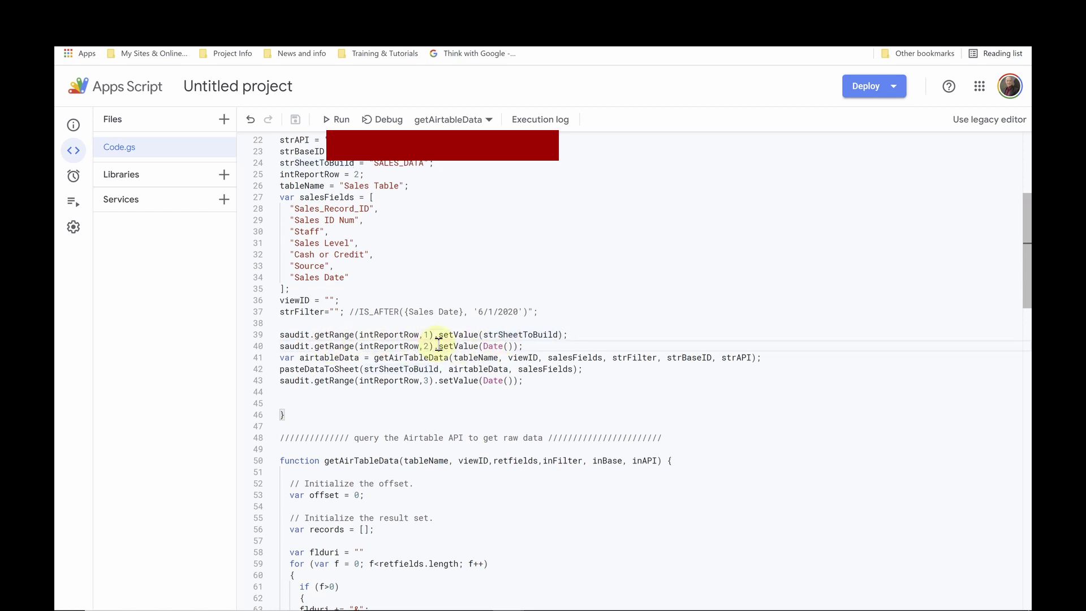
left_click(373, 380)
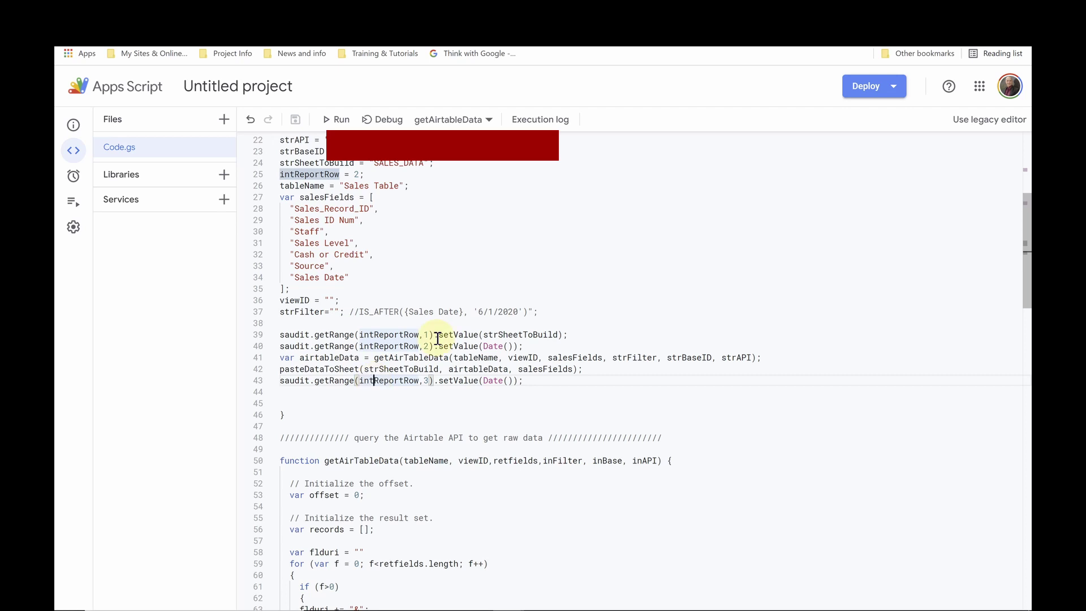
scroll(437, 338, "up", 5)
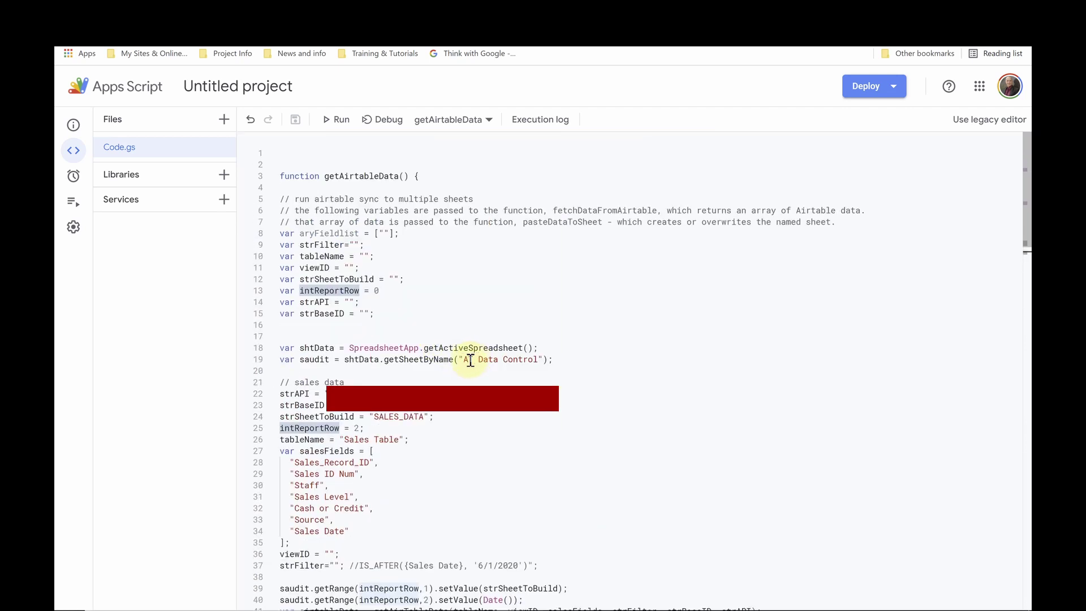
left_click_drag(464, 360, 538, 362)
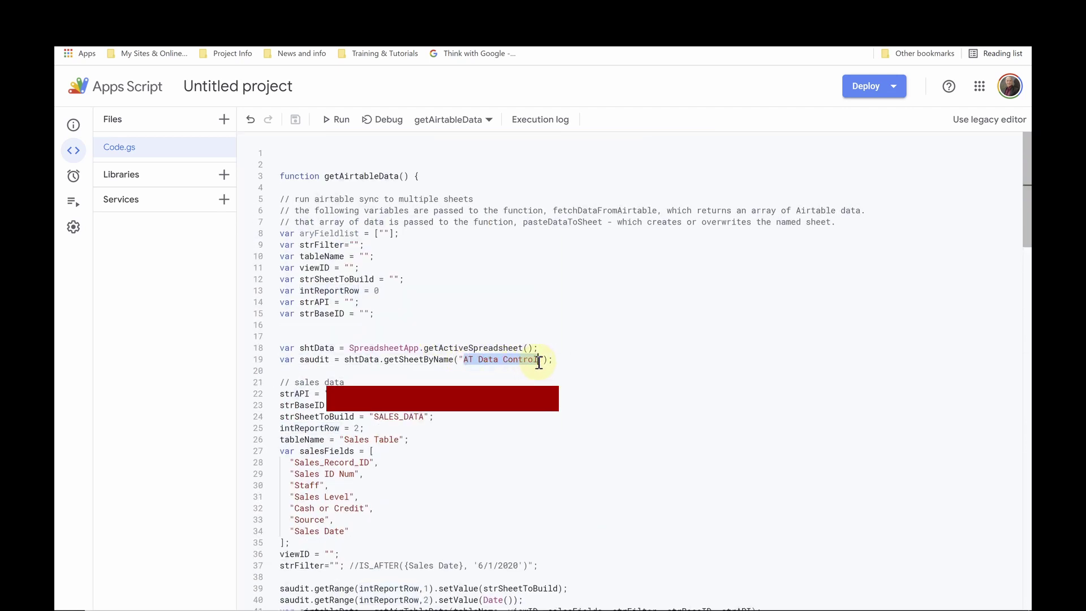
double_click(326, 360)
scroll(403, 371, "down", 4)
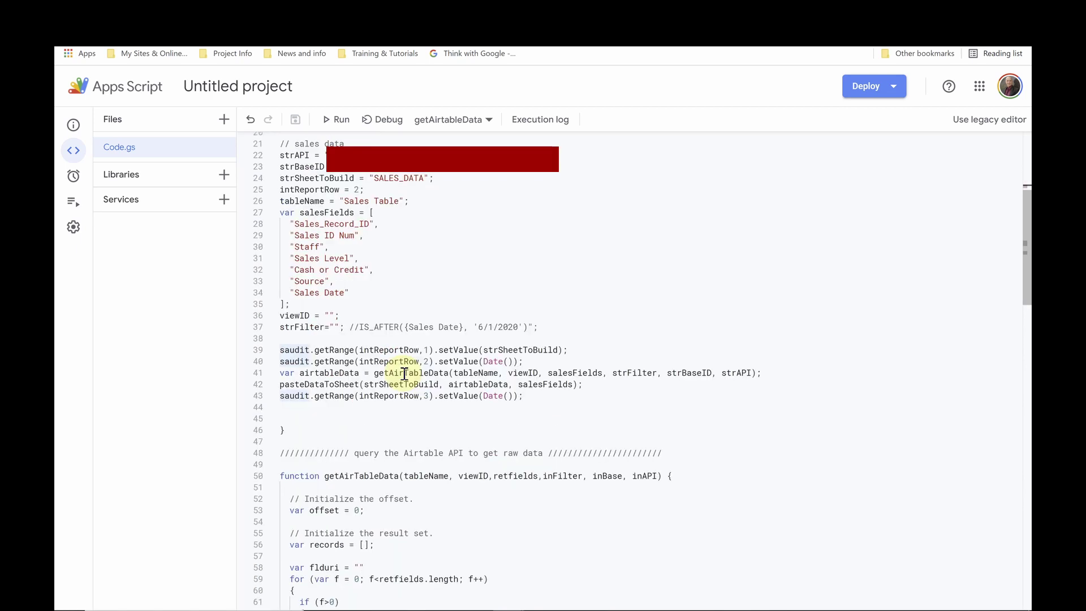
scroll(403, 372, "down", 3)
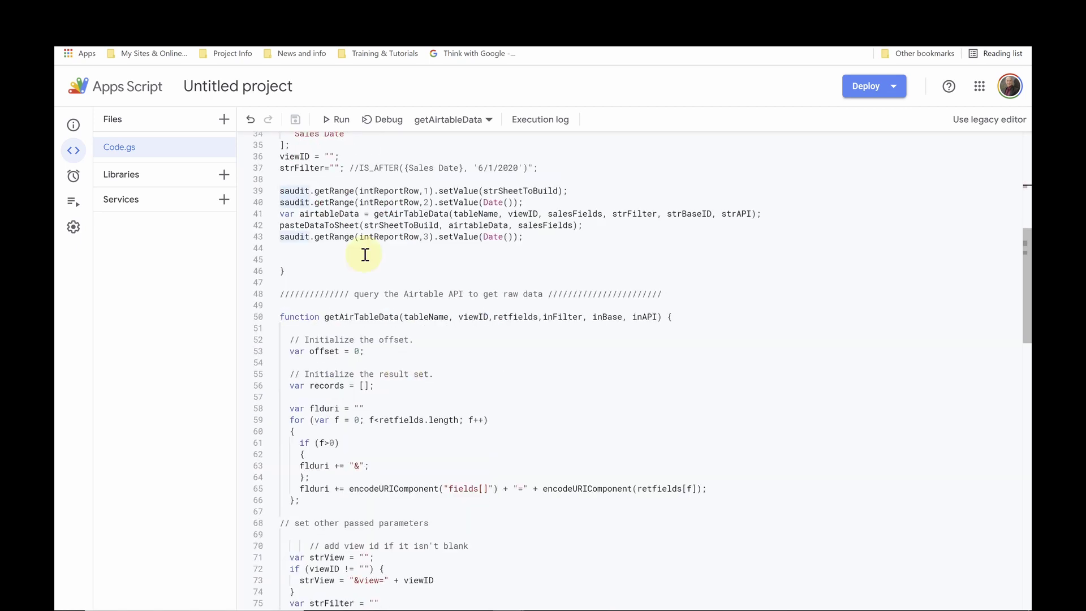
- Run getAirtableData and authorize the unverified project to access the Google account's spreadsheets and connect to an external service
left_click(336, 121)
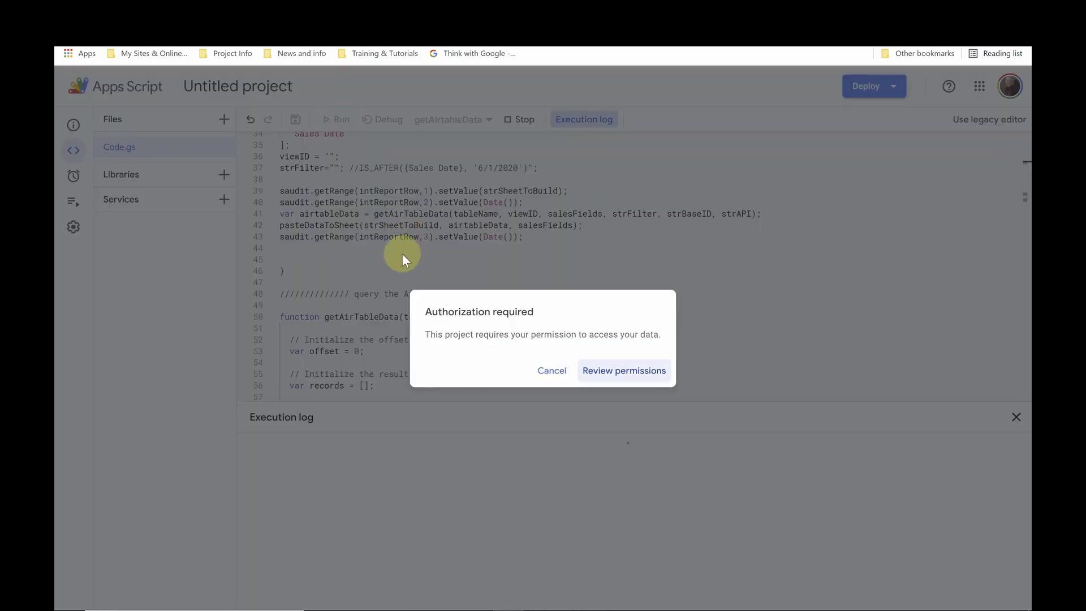
left_click(609, 372)
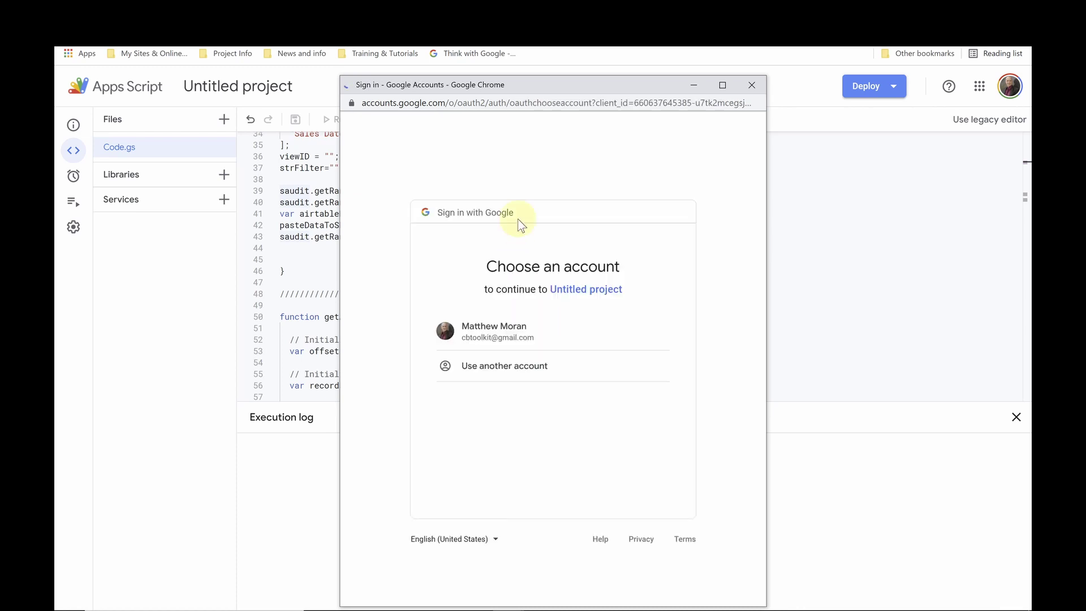
left_click(496, 334)
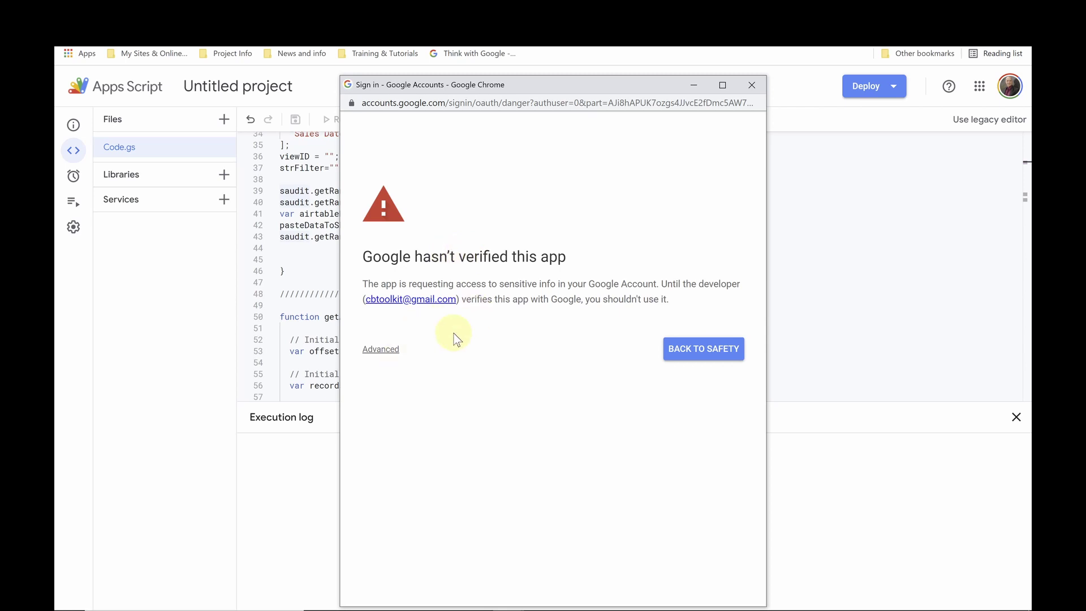
left_click(382, 351)
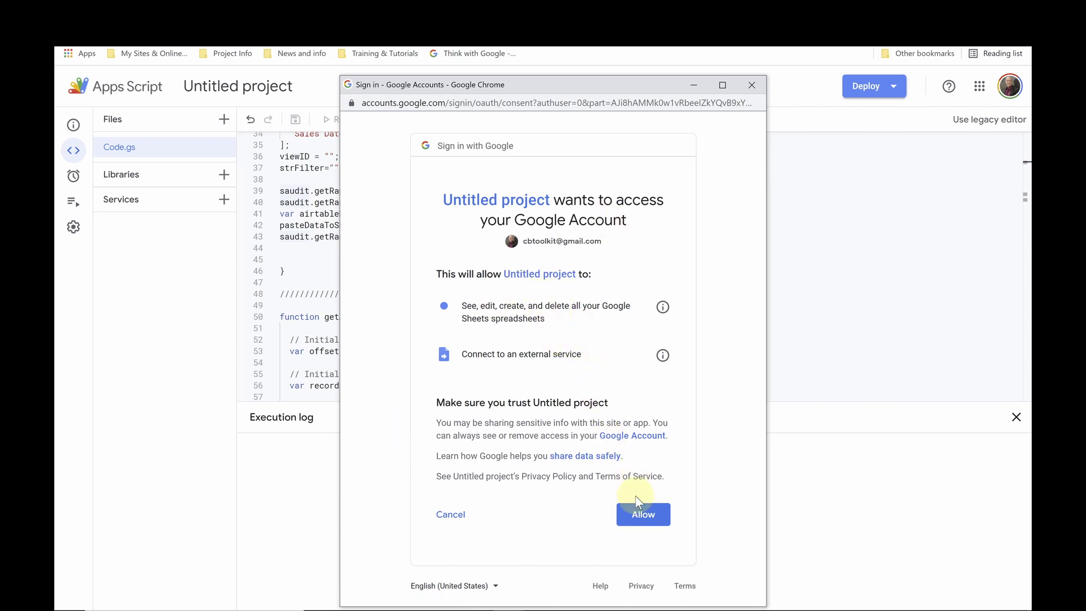
left_click(624, 515)
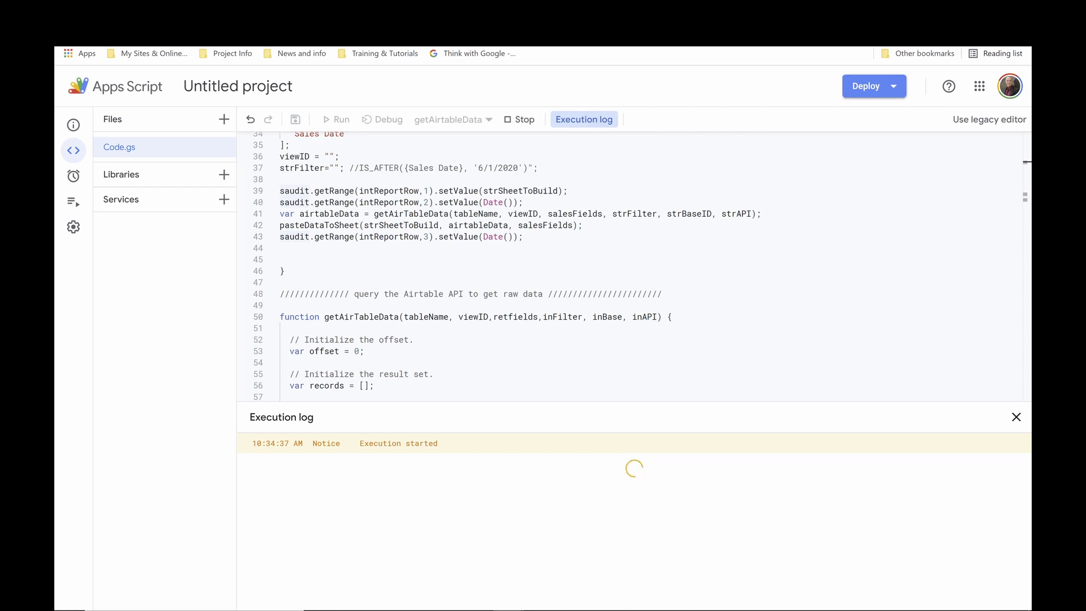
- Check the AT Data Control sheet in the AT Data Tutorial spreadsheet and return to the script's execution log
key("ctrl+Tab")
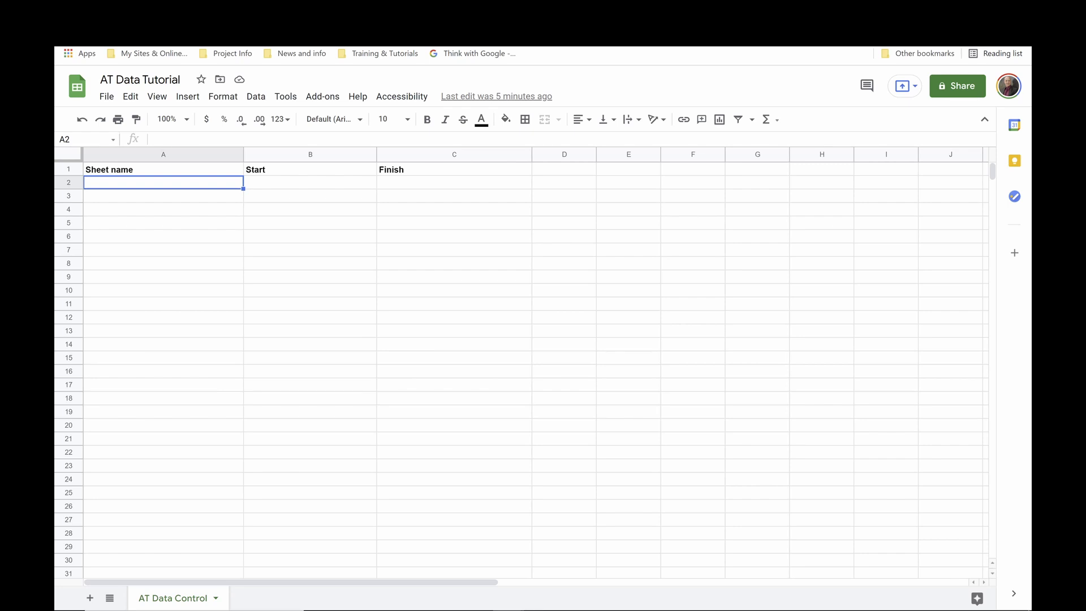
key("ctrl+Tab")
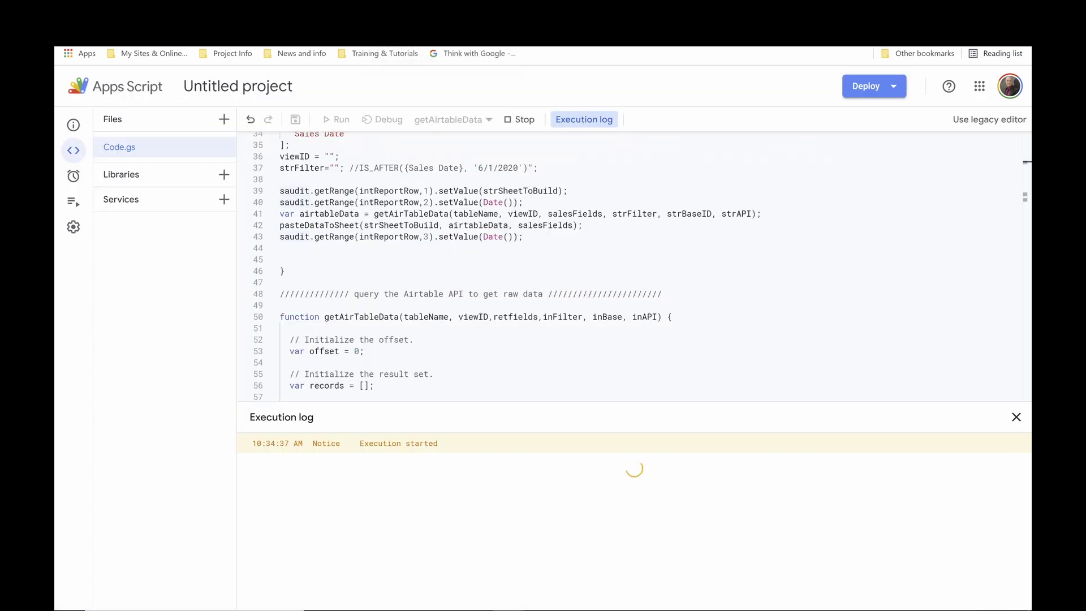
- Check the run times in the AT Data Control sheet and compare the SALES_DATA rows, down to the last, with Airtable's Sales Table
key("ctrl+shift+Tab")
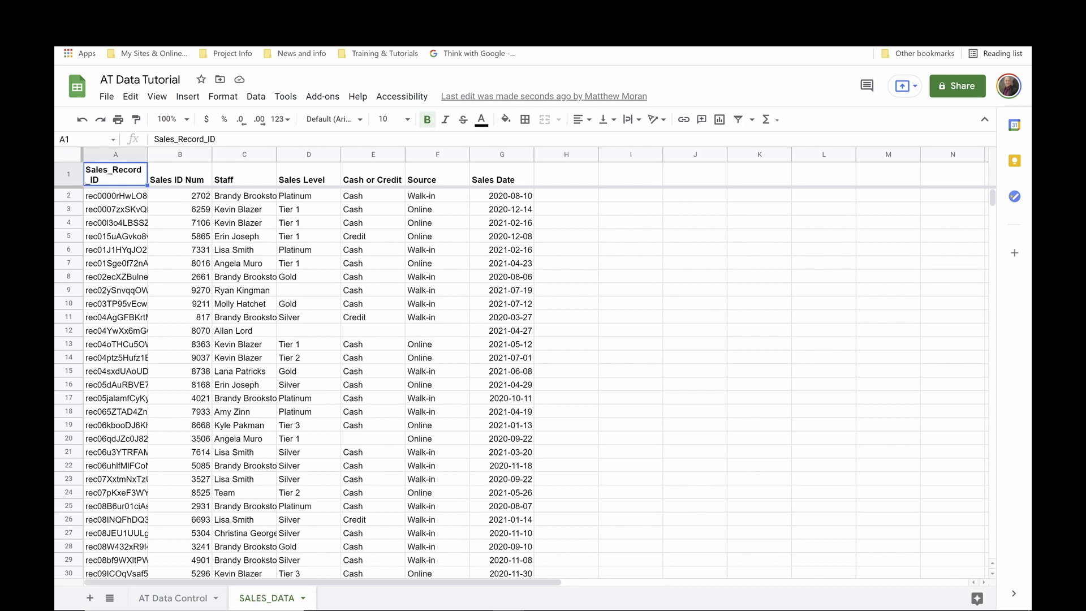
mouse_move(180, 608)
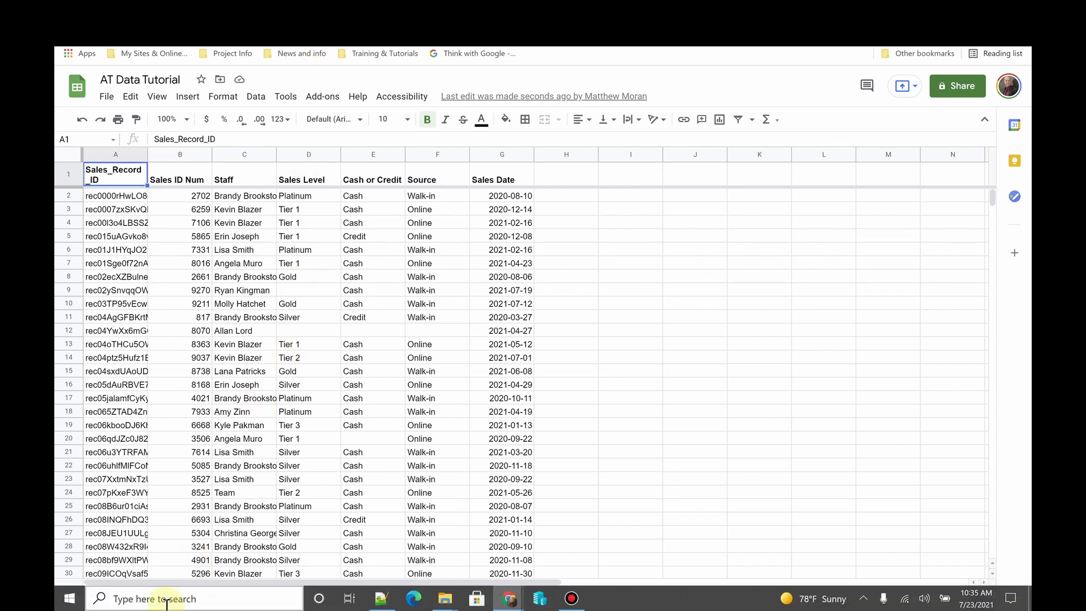
left_click(173, 598)
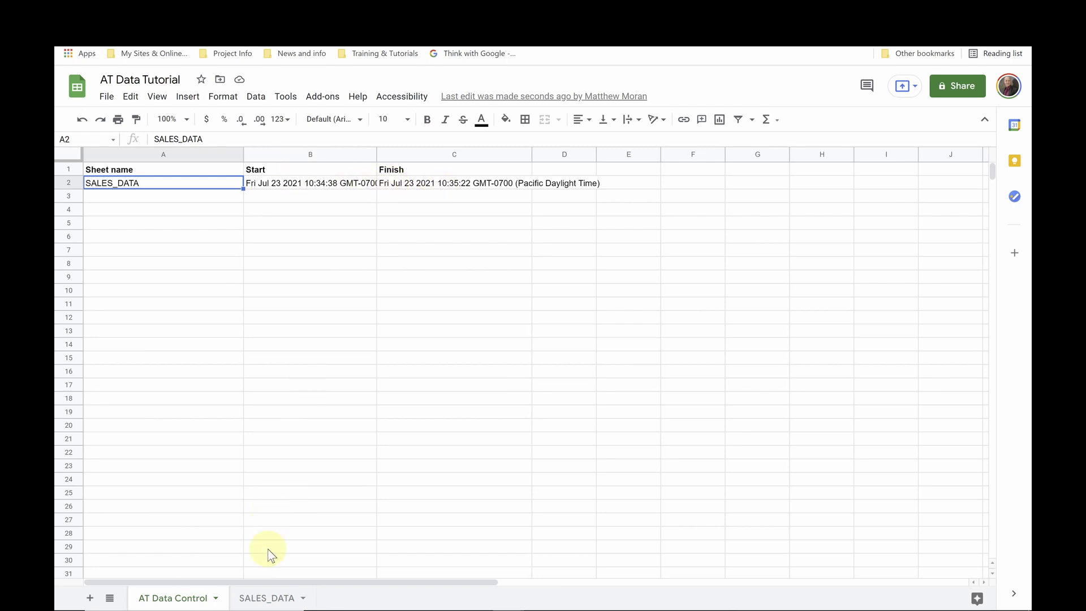
left_click(264, 600)
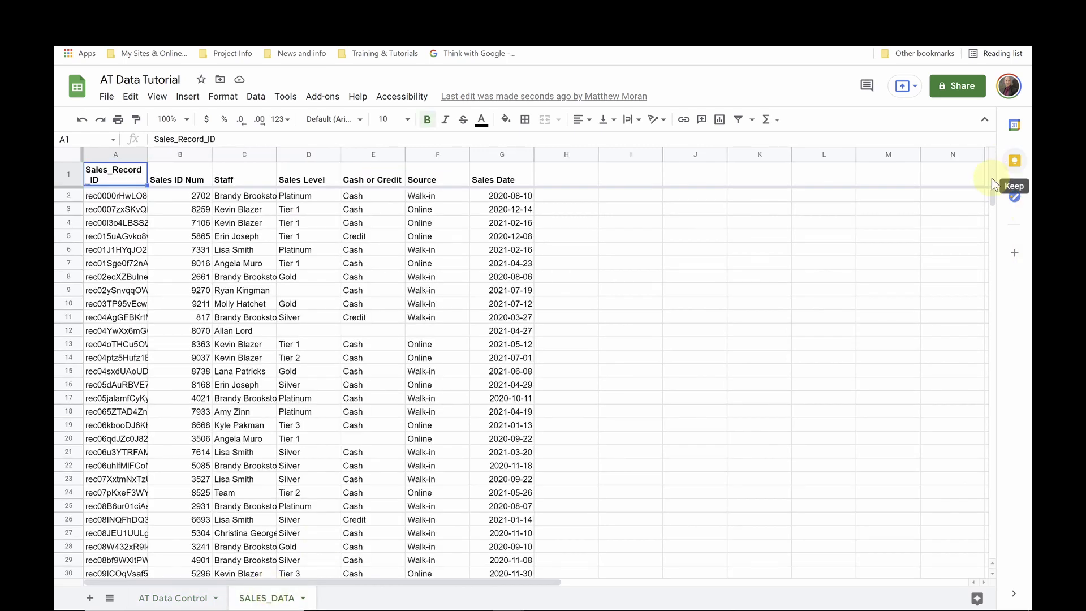
left_click_drag(993, 195, 1023, 608)
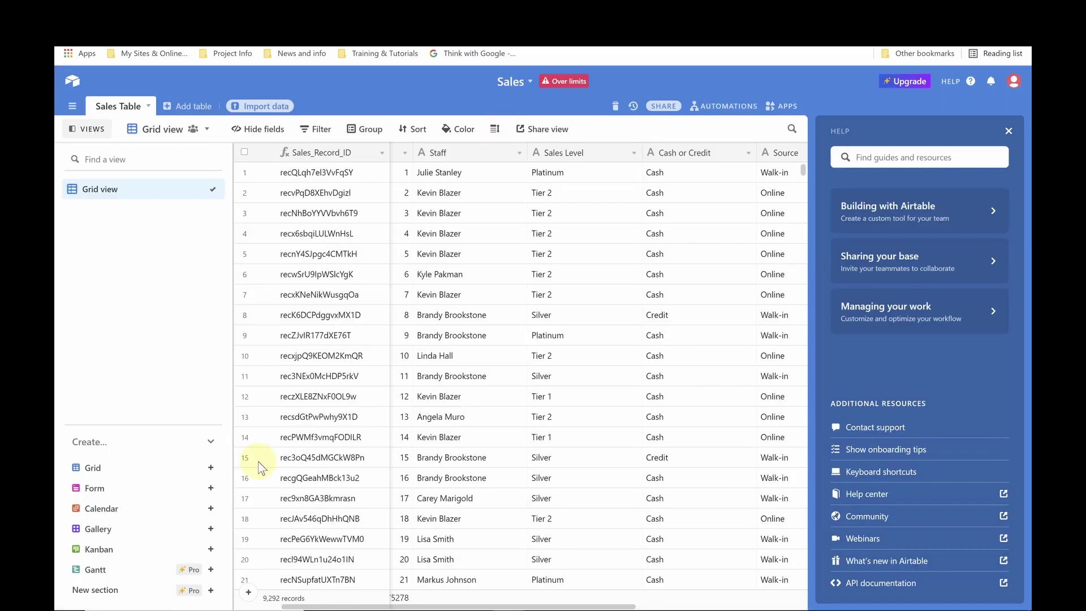
left_click(1008, 131)
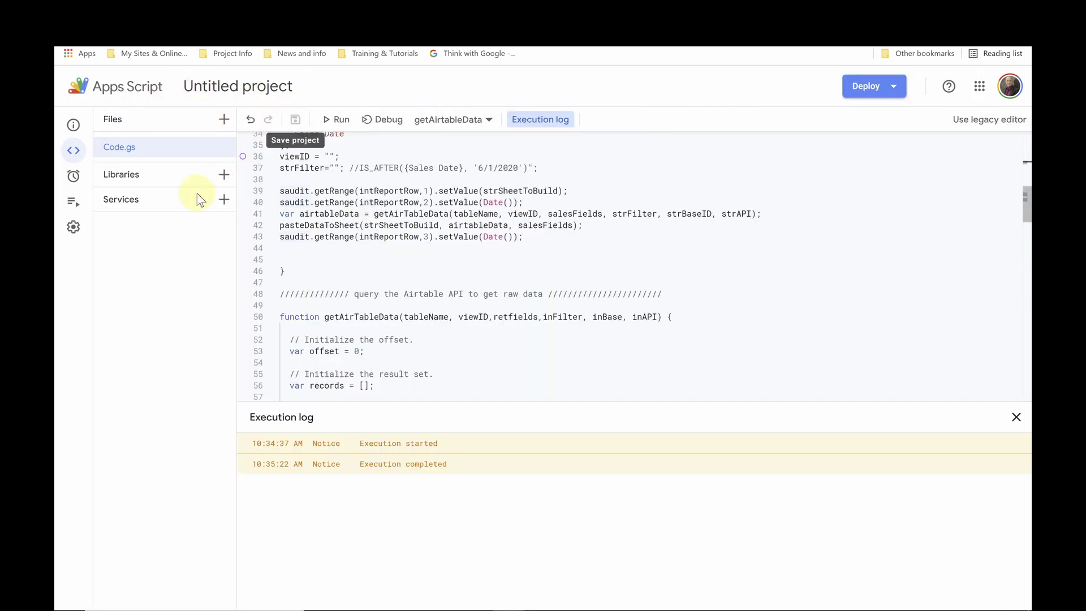
- Return to the Apps Script project and rename it "AT Data Pull Code"
left_click(215, 87)
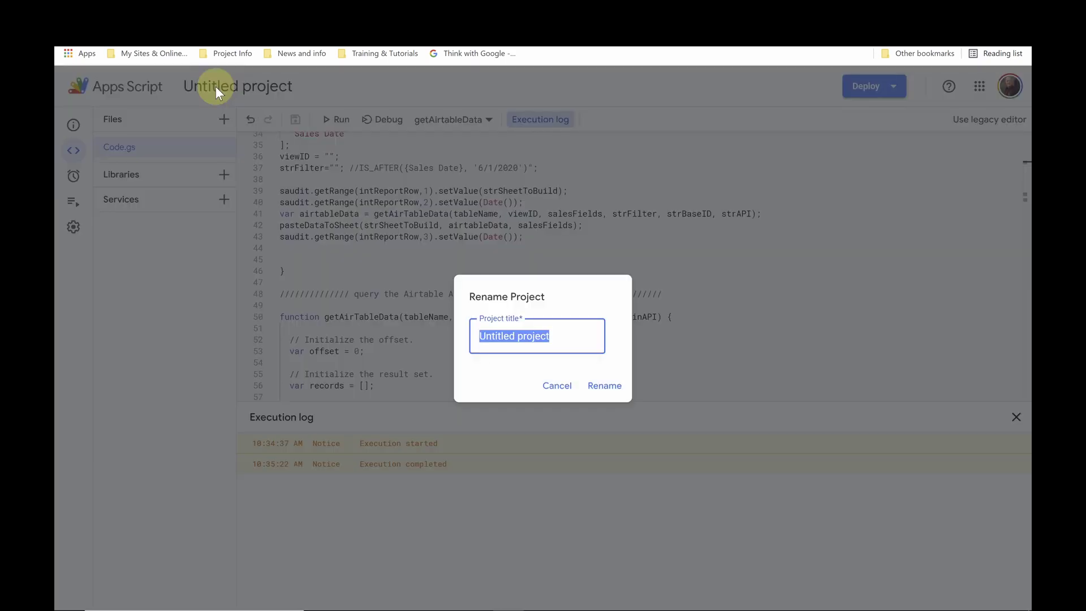
type("AT Data ")
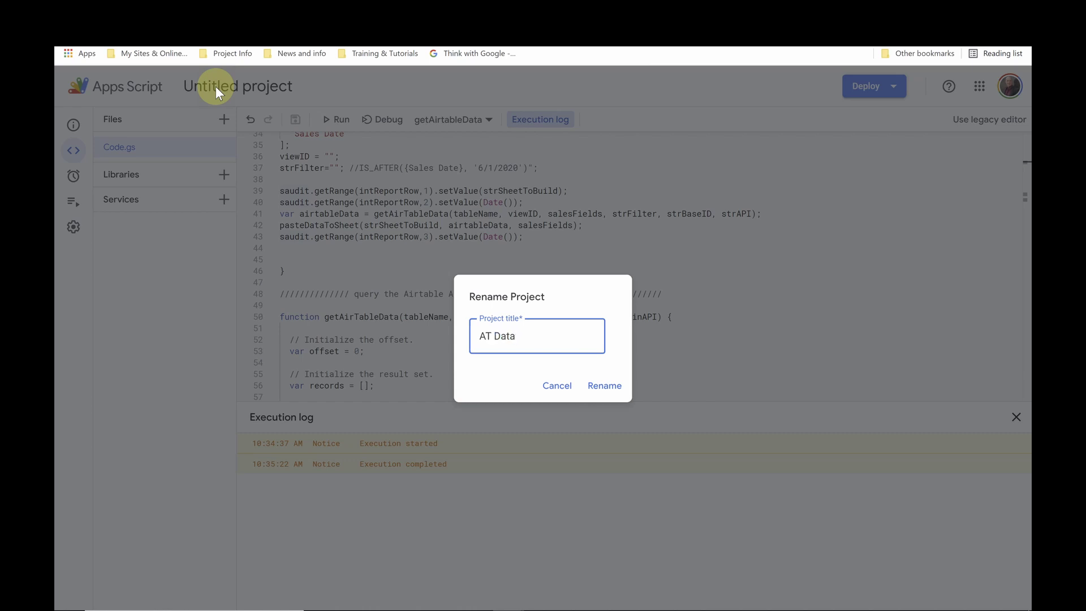
type("Pull Code")
left_click(606, 388)
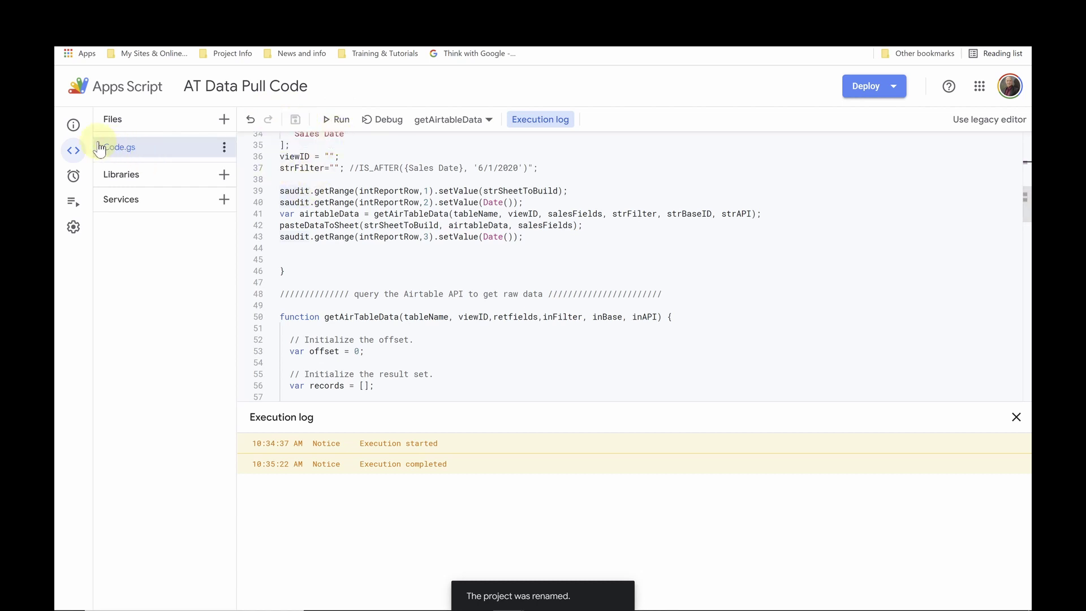
- Add and save a time-driven trigger that runs getAirtableData on an hour timer every 4 hours
left_click(74, 180)
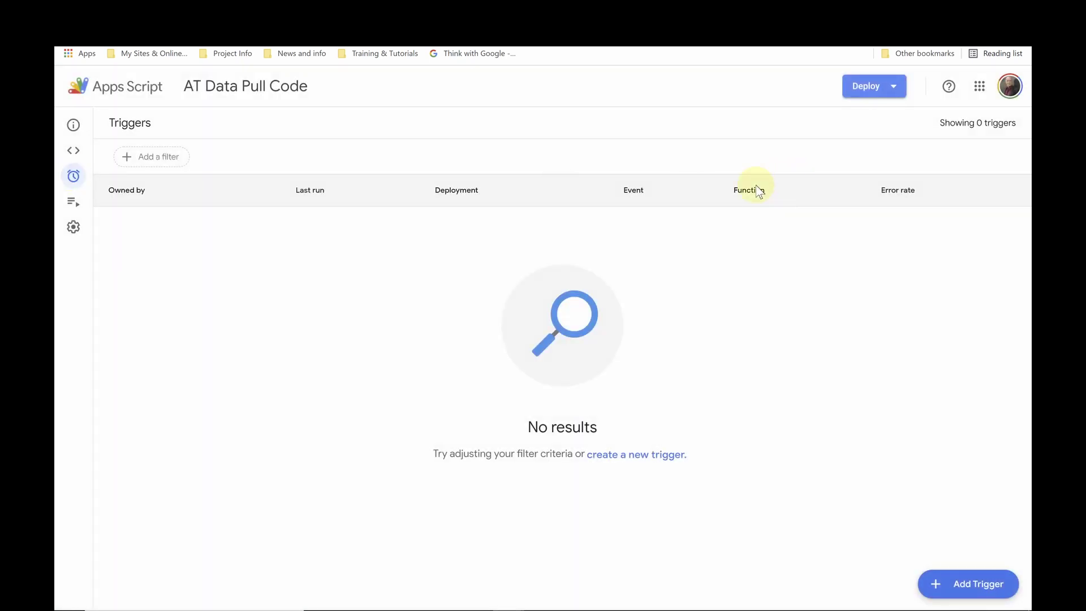
left_click(979, 583)
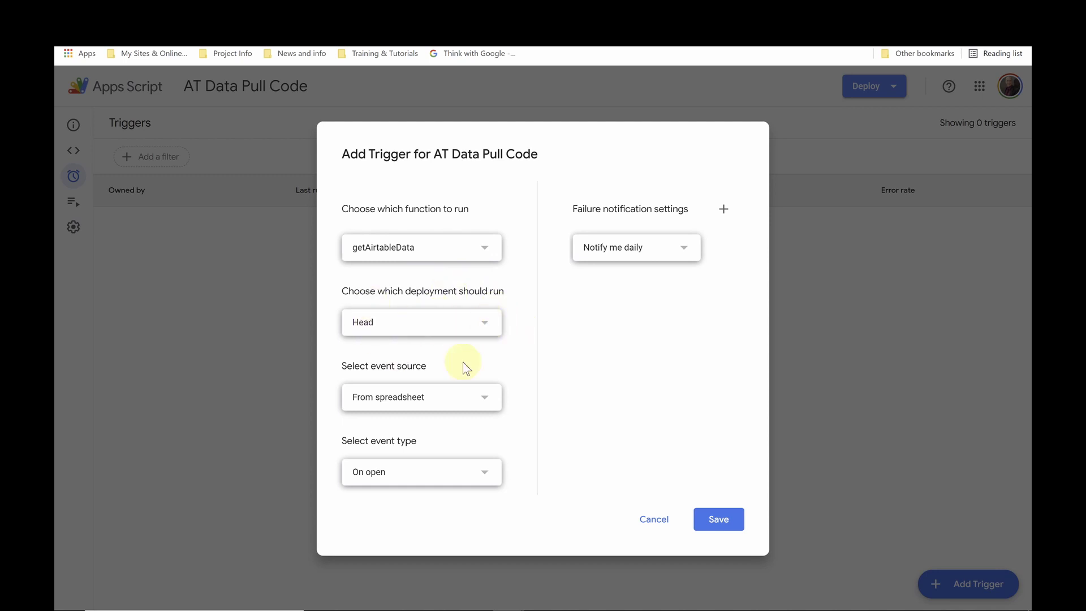
left_click(485, 399)
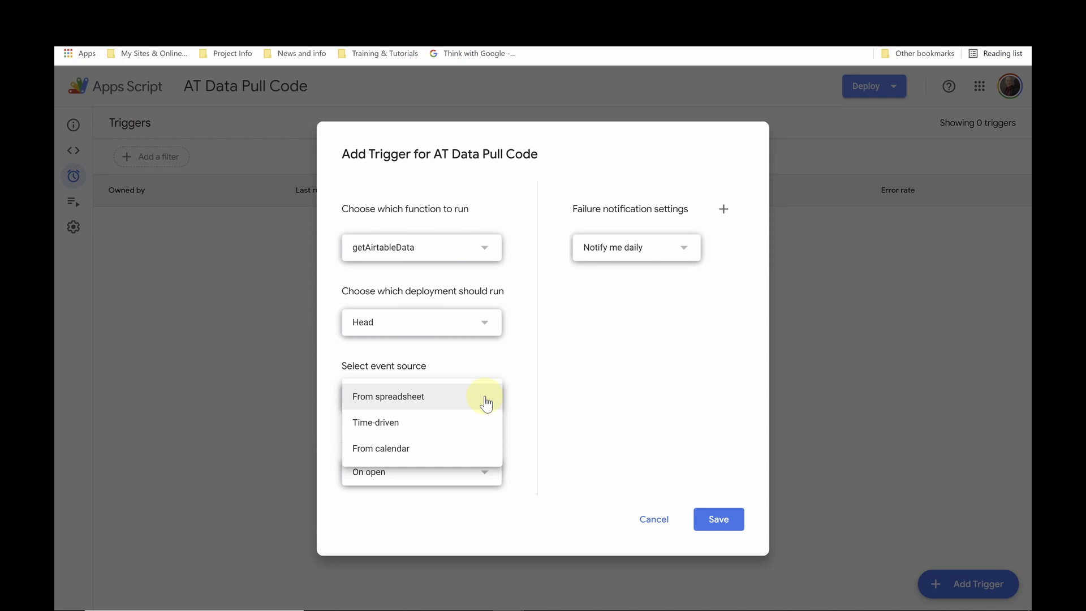
left_click(432, 433)
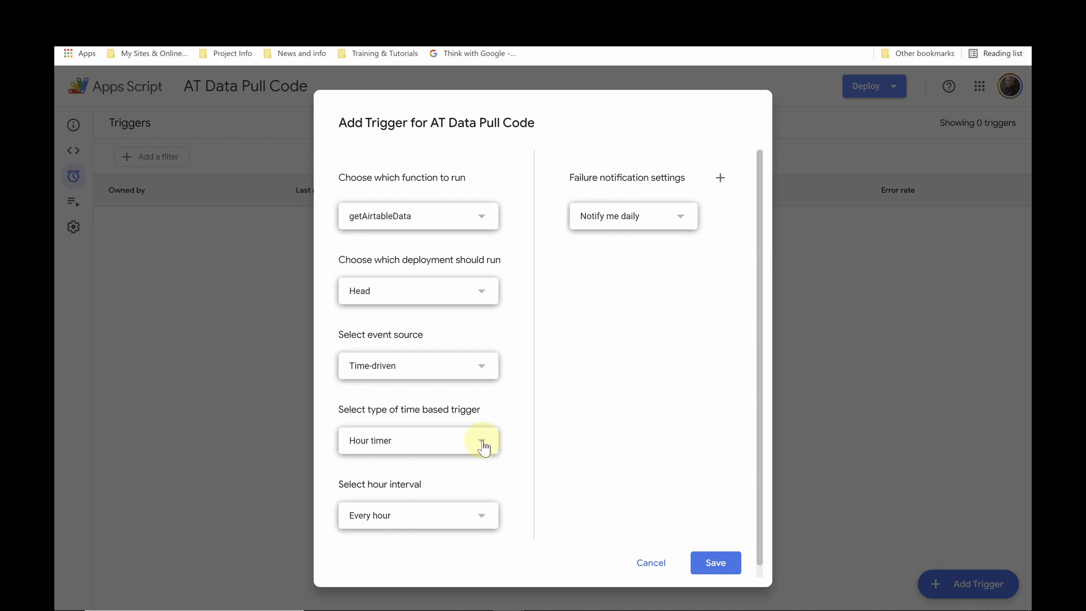
left_click(483, 446)
left_click(484, 446)
left_click(487, 517)
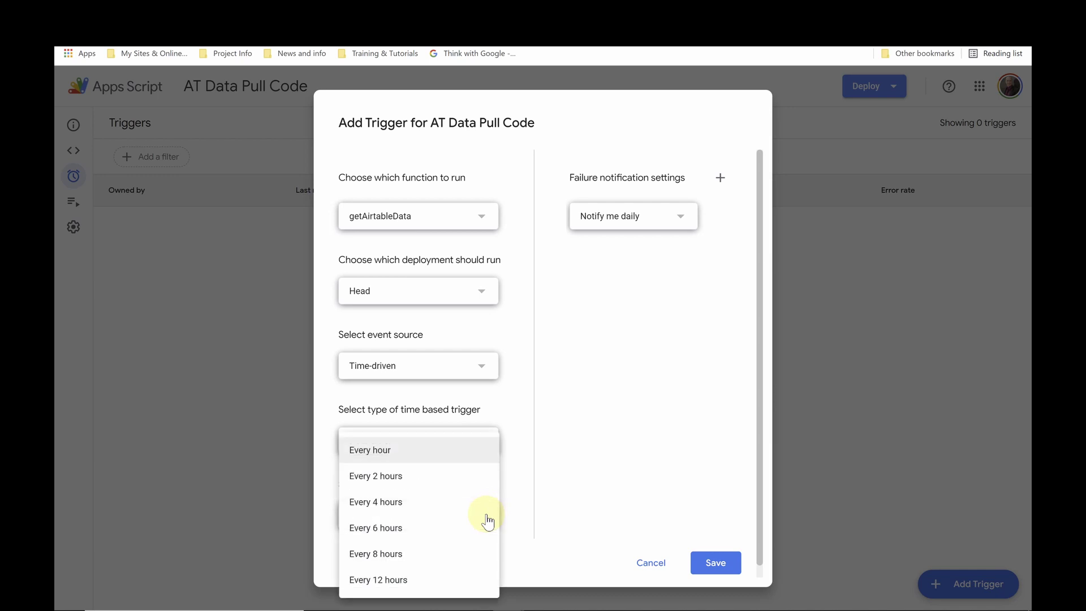
left_click(404, 507)
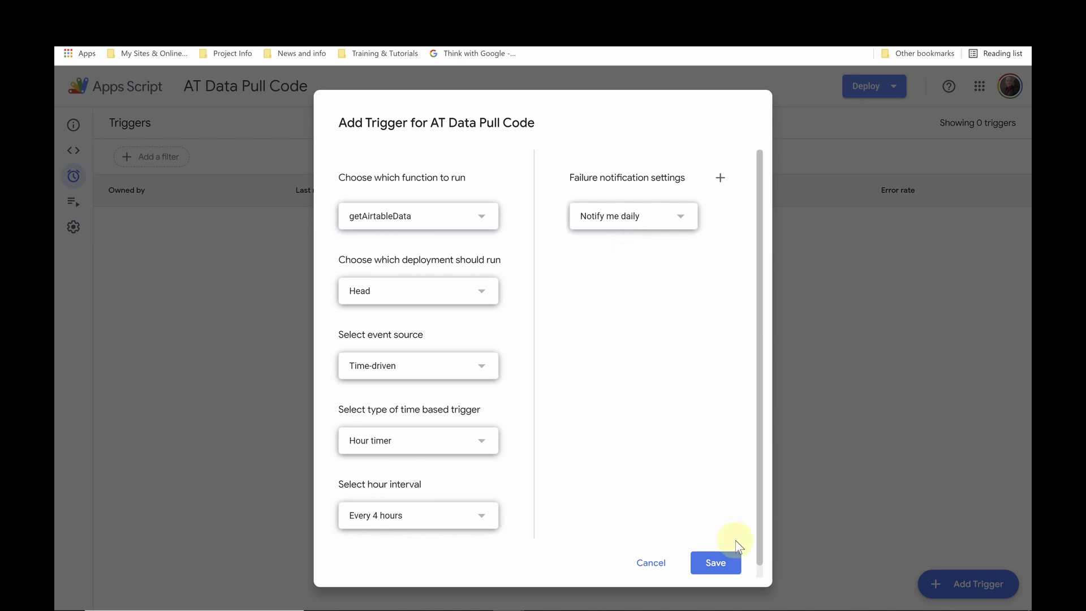
left_click(721, 563)
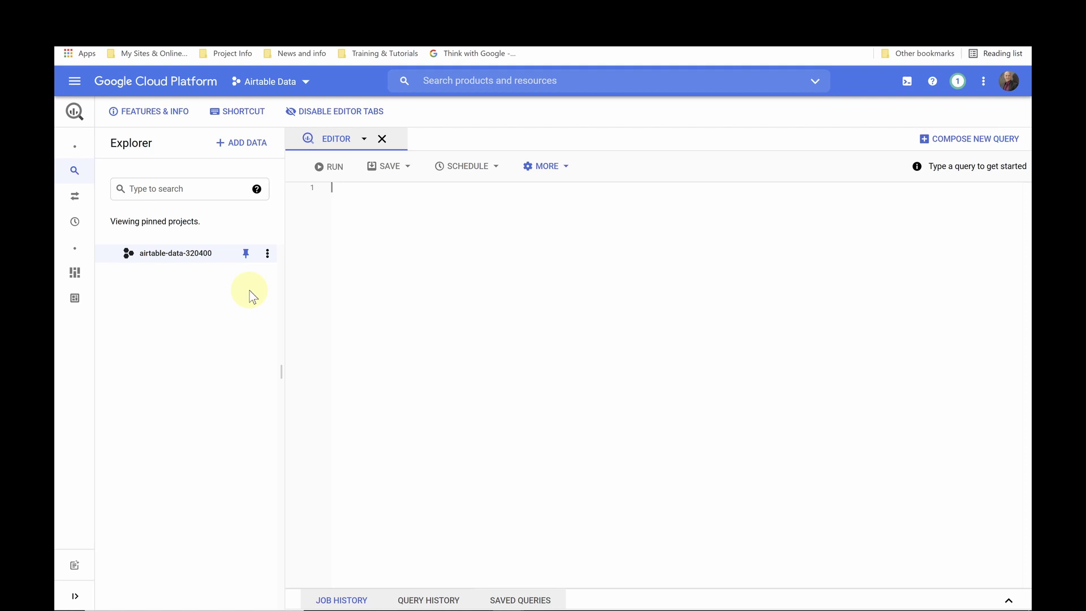
- In BigQuery, create a dataset with ID AT_Data_Tutorial in the airtable-data-320400 project, with United States (us) as the data location
left_click(268, 256)
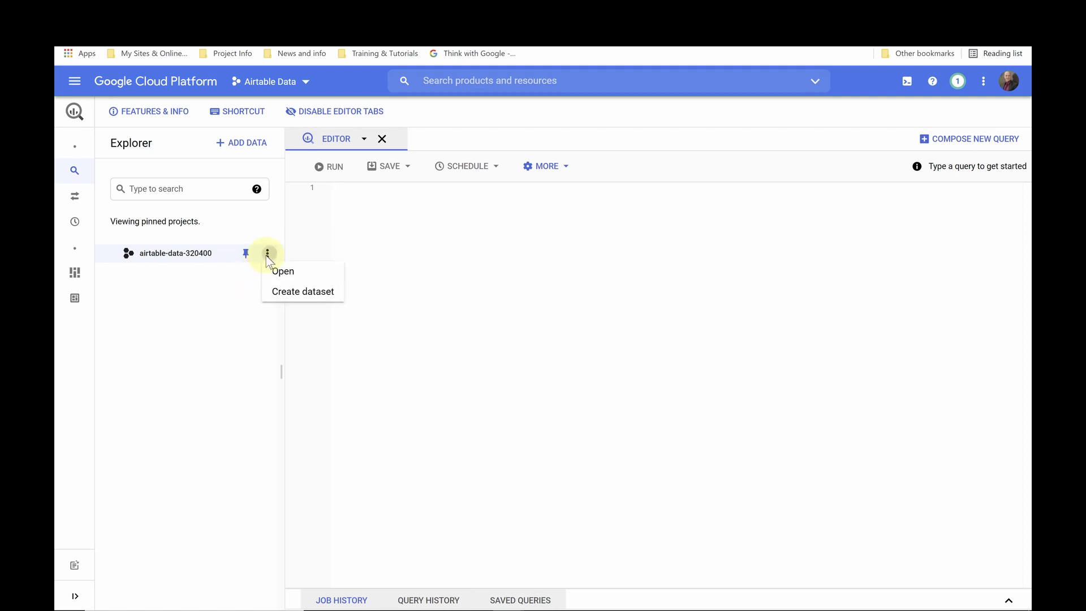
left_click(299, 293)
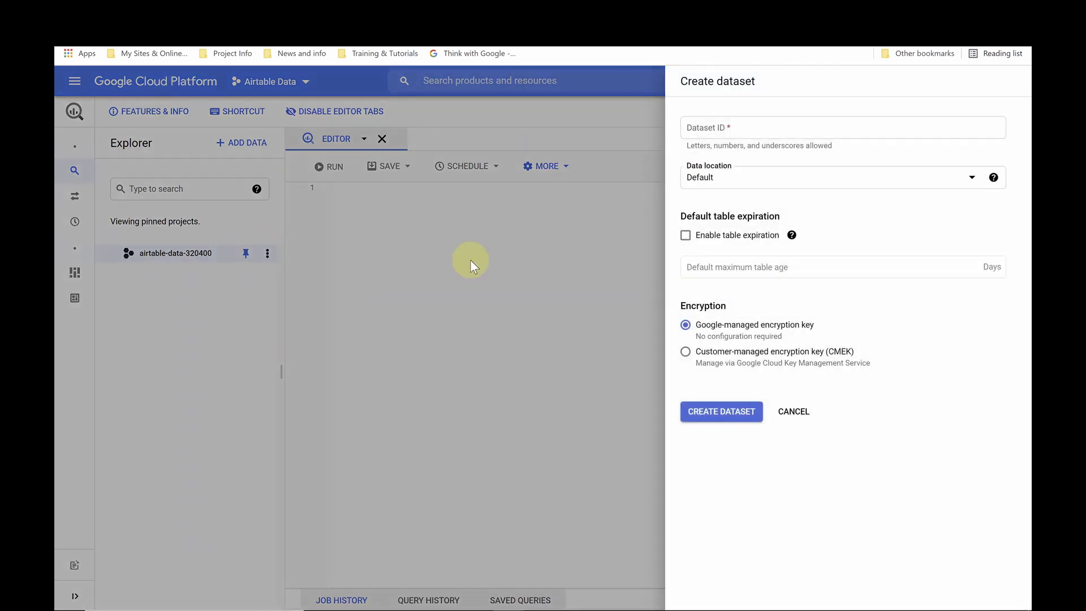
left_click(729, 129)
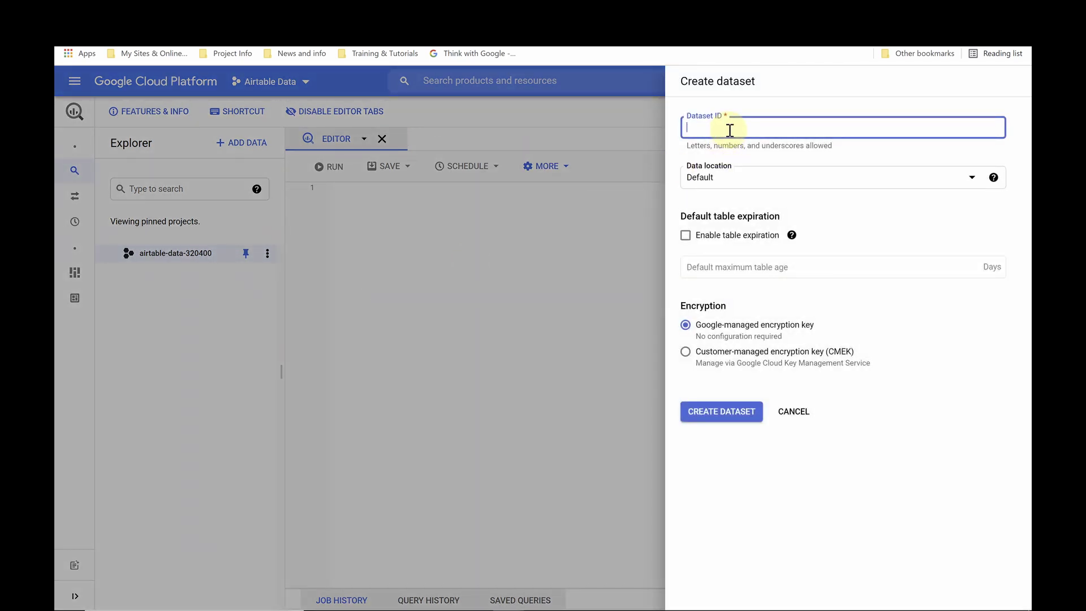
type("AT Data Tutorial")
left_click(861, 179)
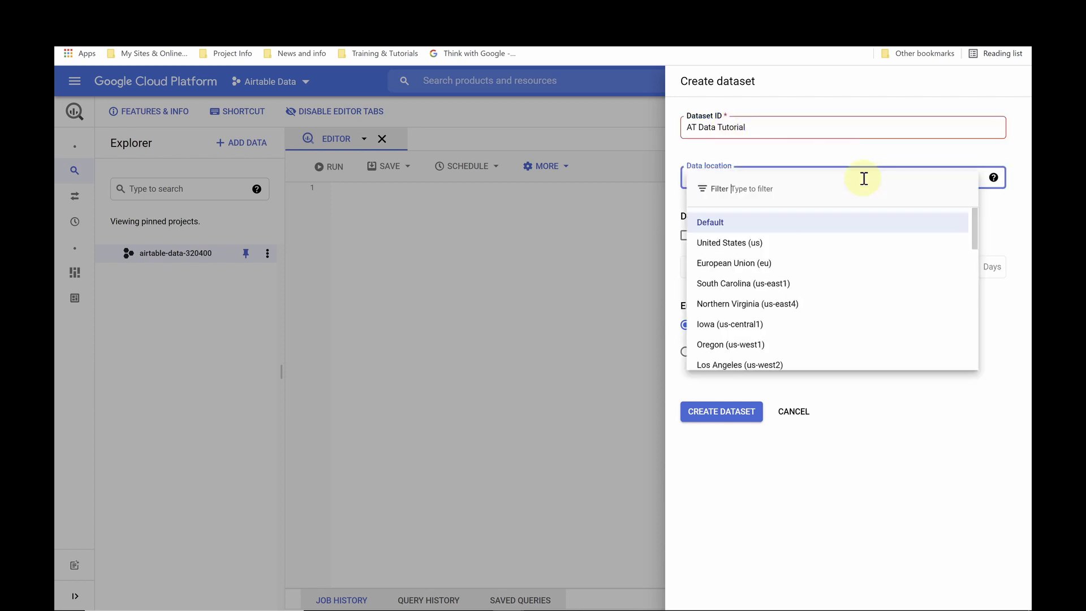
left_click(755, 247)
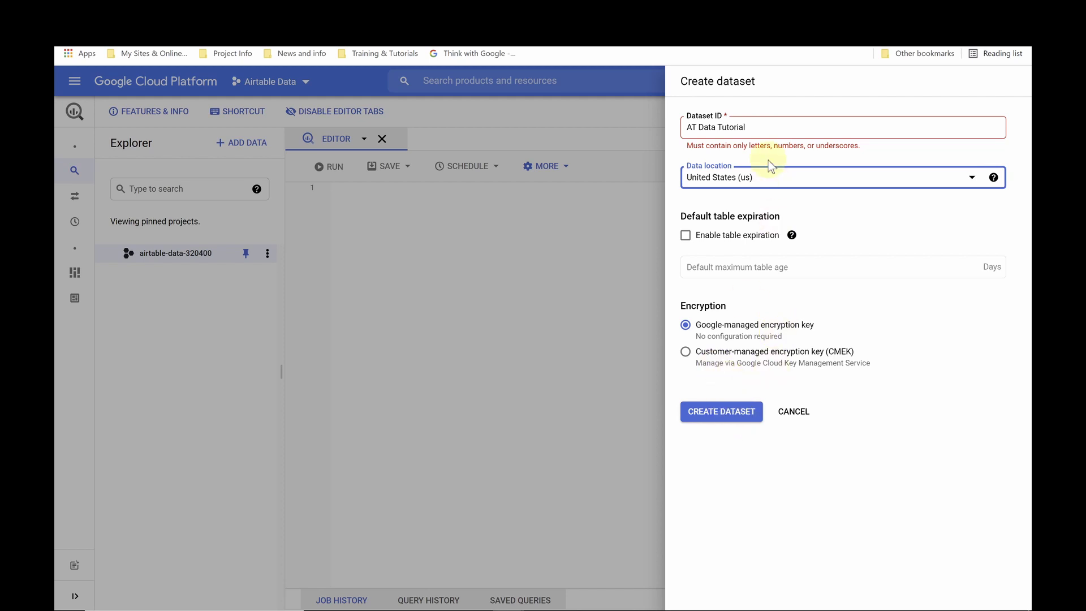
left_click(765, 126)
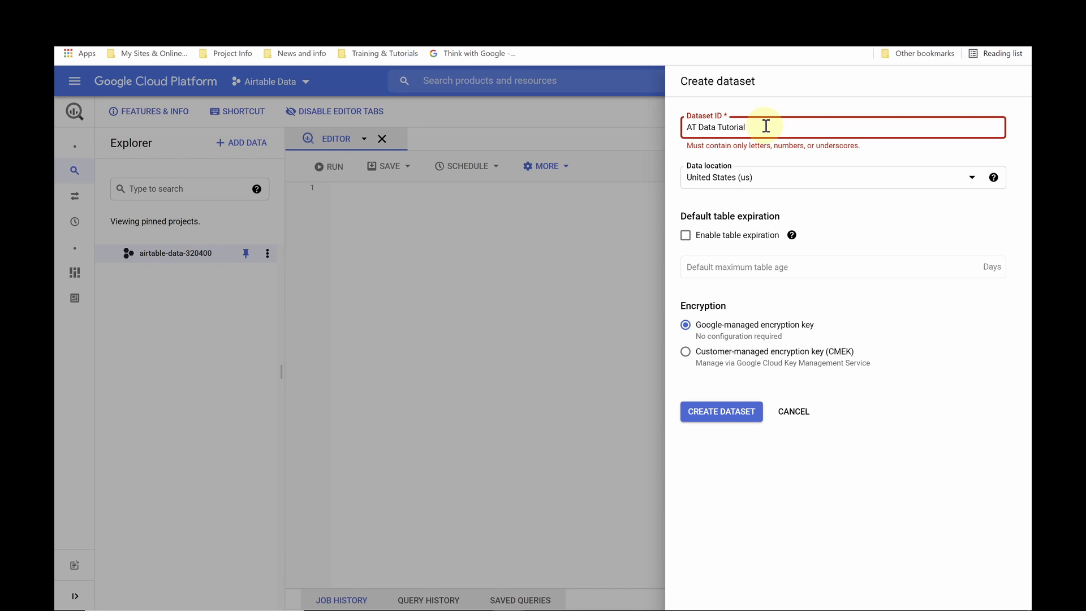
type("_Data_")
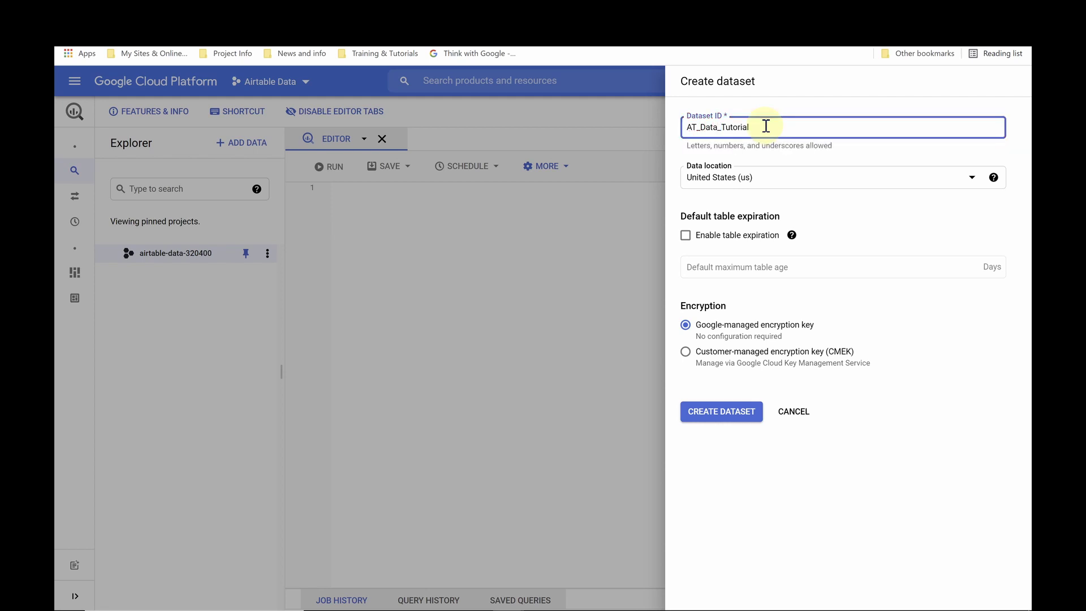
left_click(724, 418)
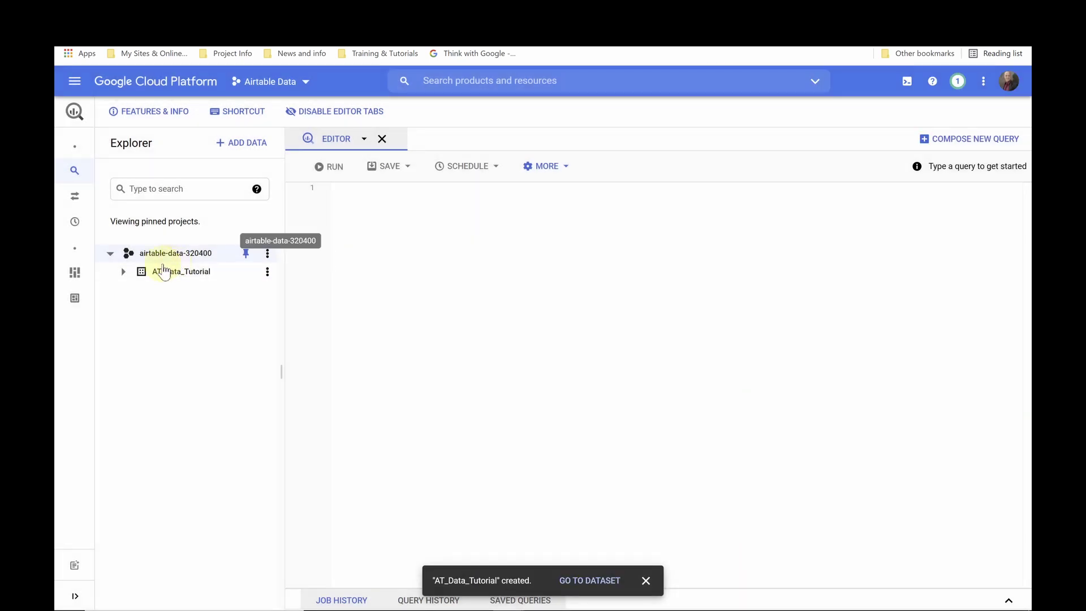
- Open the AT_Data_Tutorial dataset and start creating a table in it
left_click(157, 277)
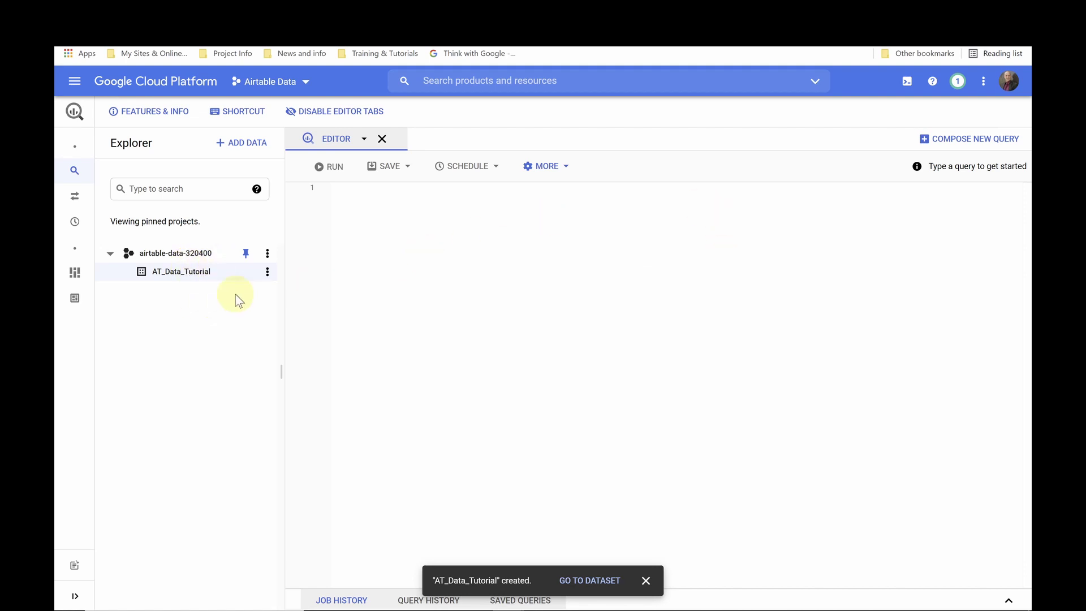
left_click(268, 272)
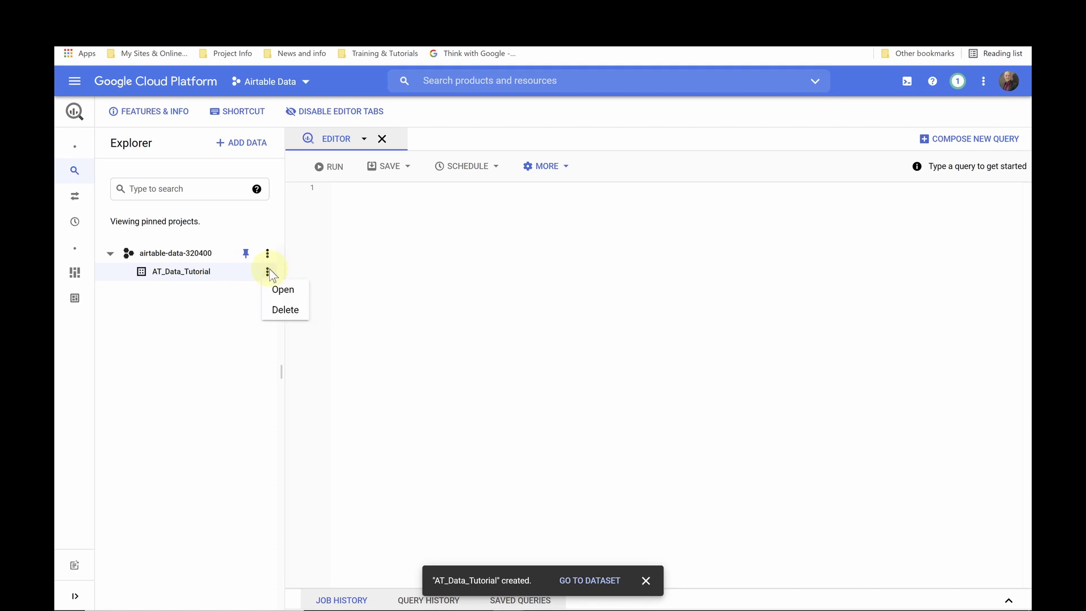
left_click(248, 279)
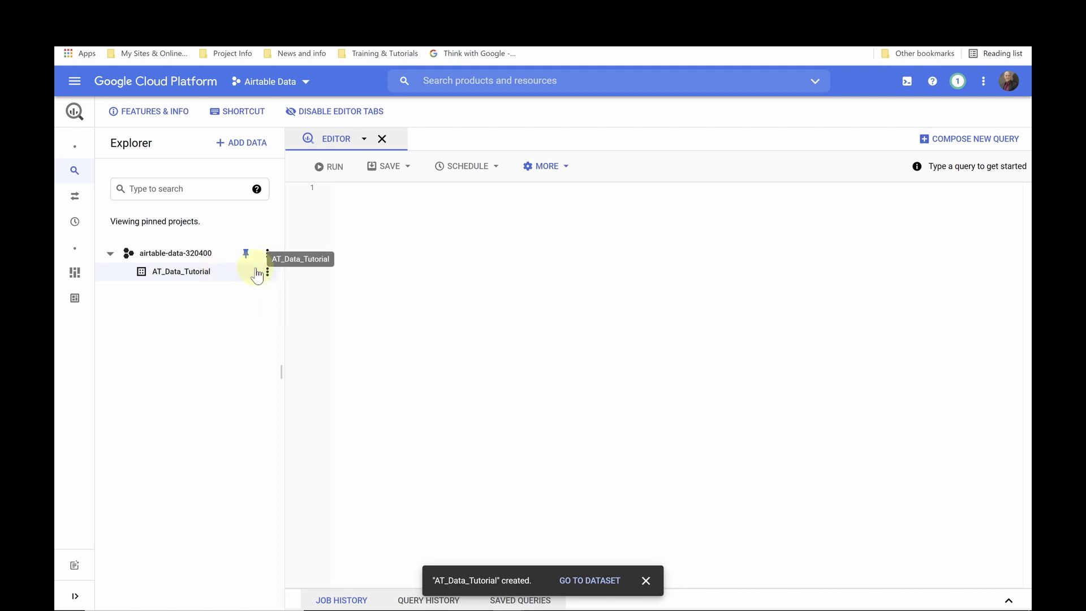
left_click(268, 272)
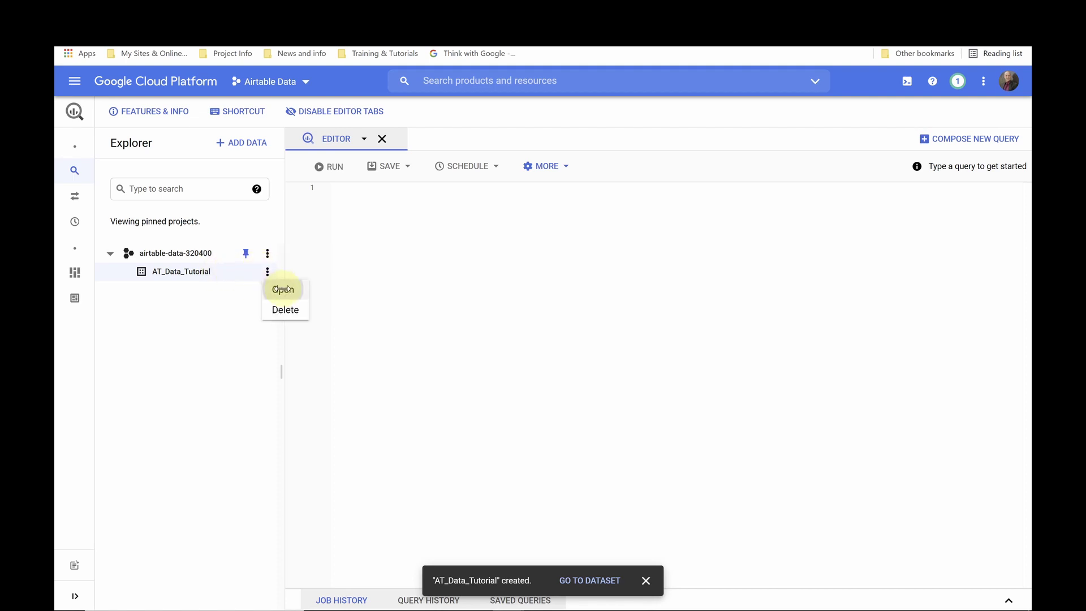
left_click(281, 290)
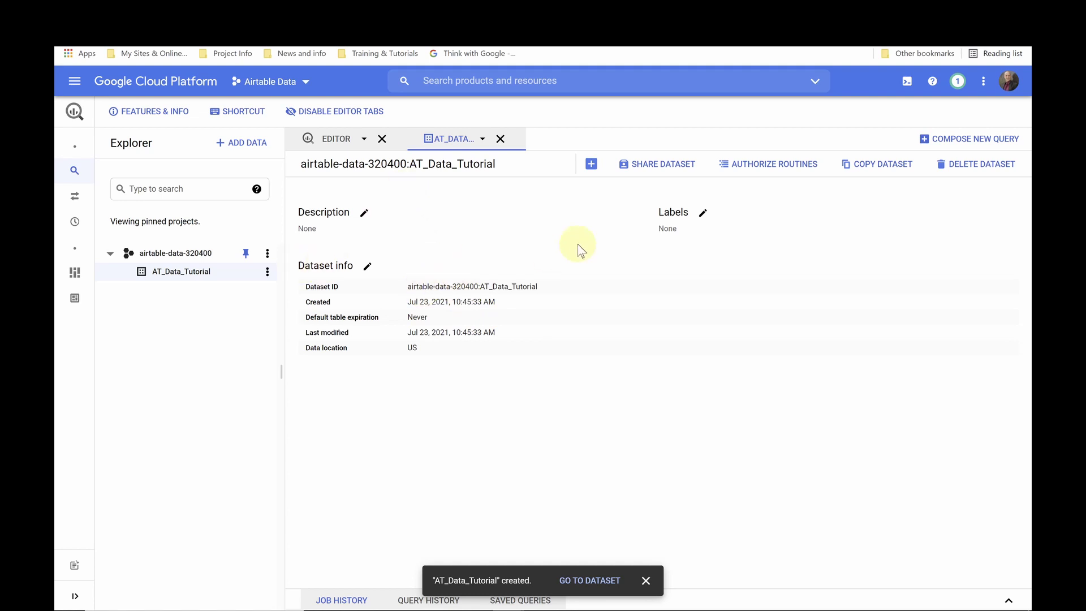
left_click(590, 165)
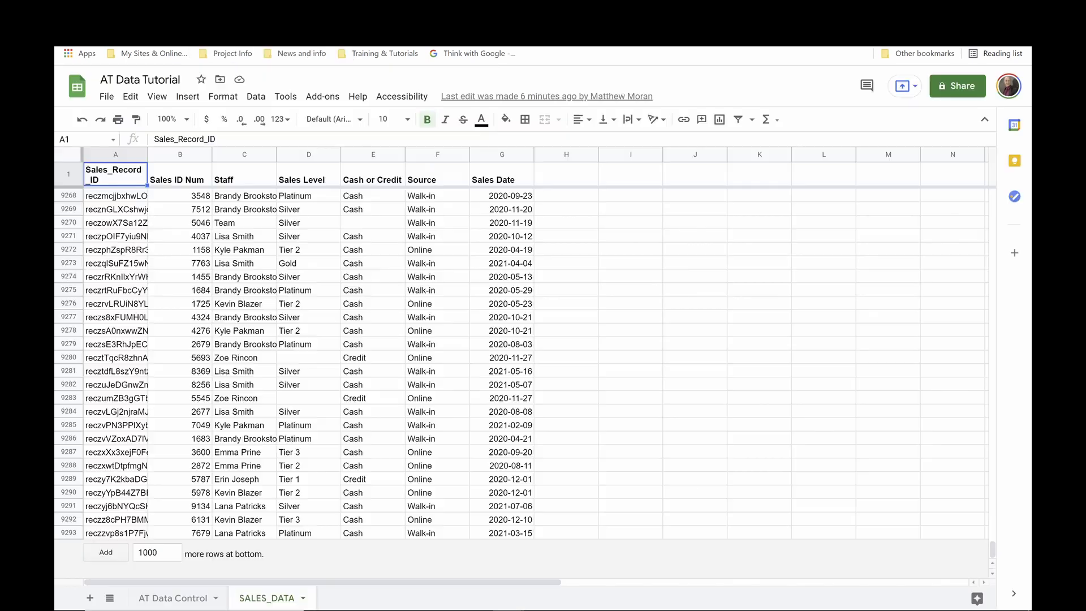
- Switch to the Tutorial folder in Google Drive and copy the sharing link of the AT Data Tutorial spreadsheet
left_click(238, 34)
left_click(113, 34)
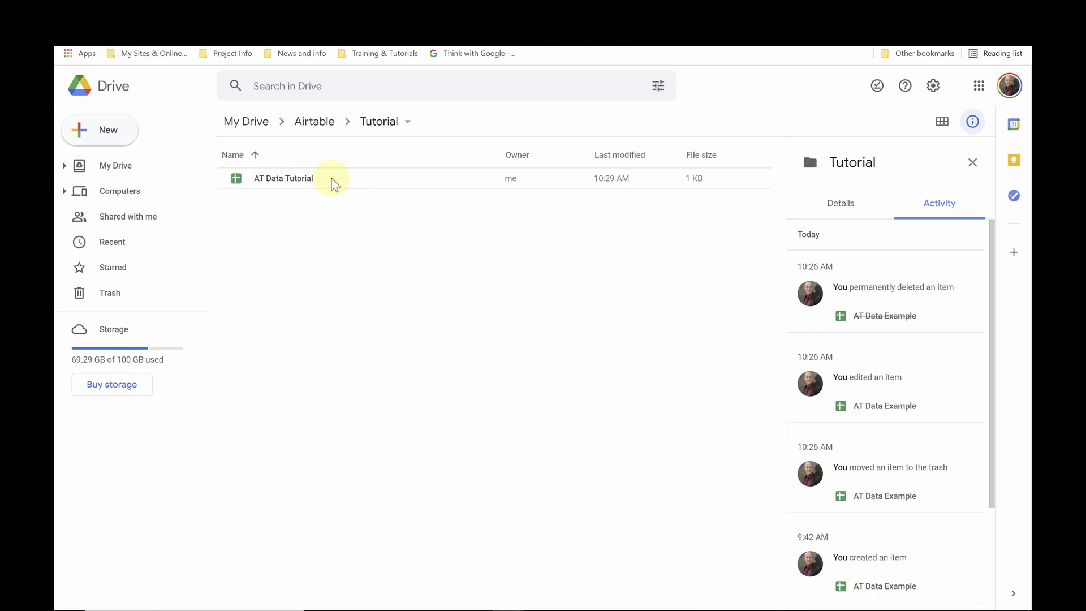
left_click(284, 180)
right_click(285, 180)
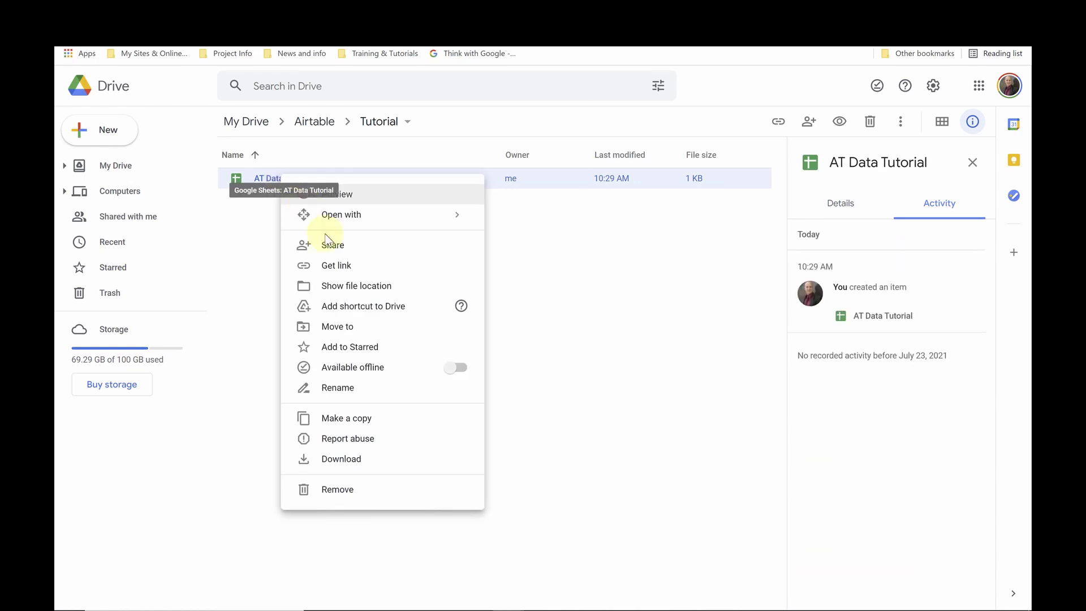
left_click(338, 264)
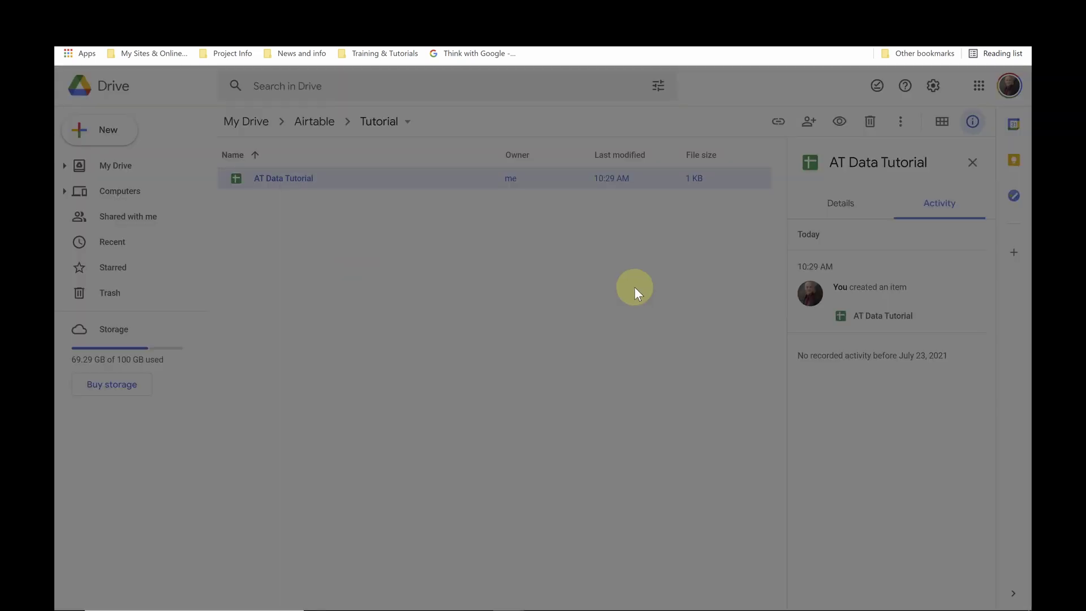
left_click(705, 357)
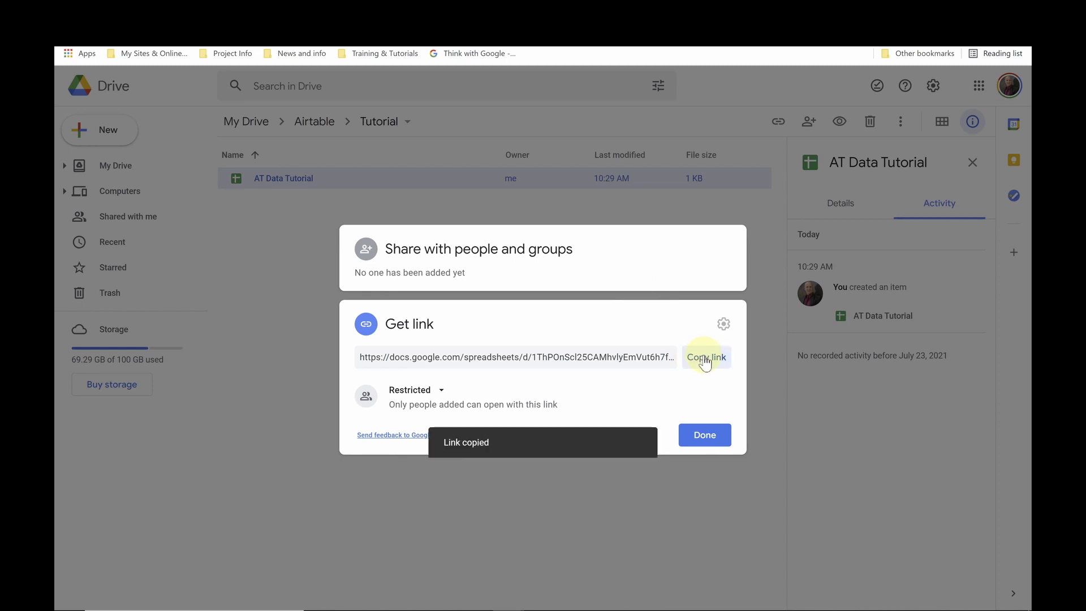
left_click(705, 435)
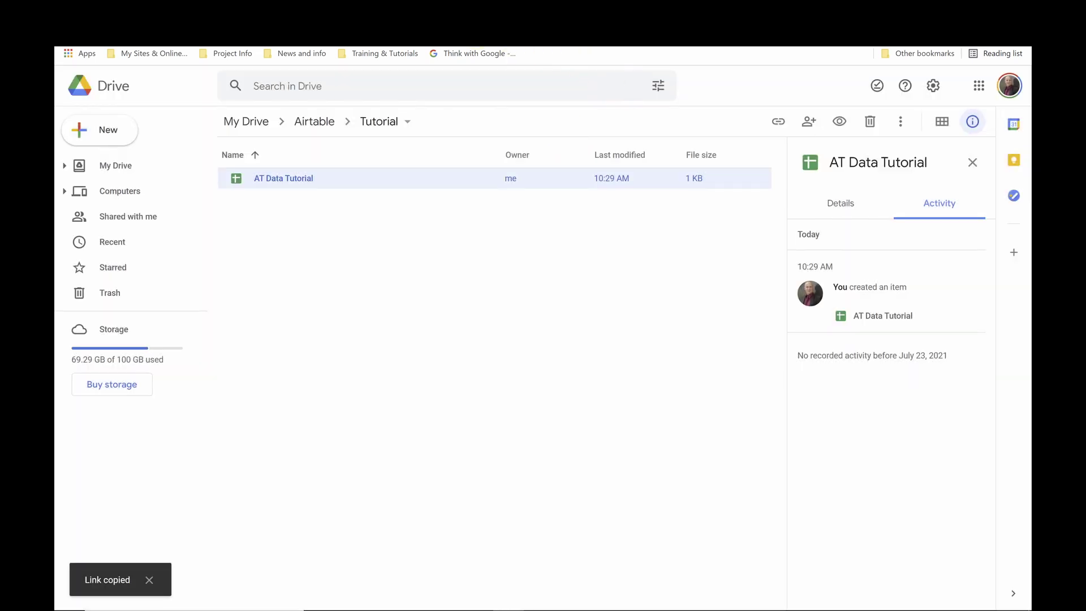
- Back in BigQuery, set the new table's source to Drive with the copied spreadsheet link as the URI and Google Sheet as the file format
left_click(362, 8)
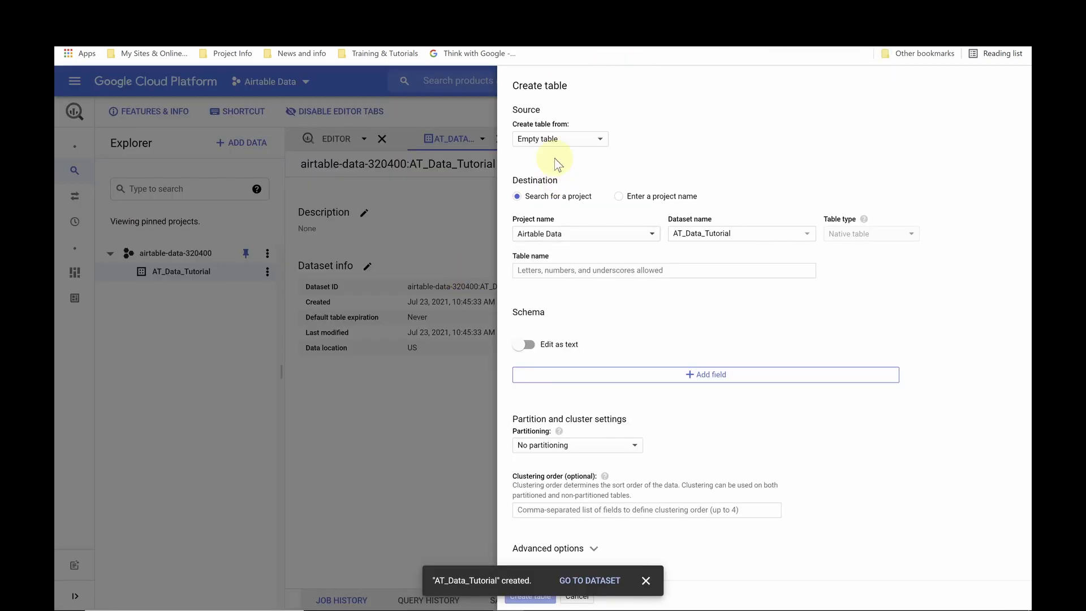
left_click(559, 145)
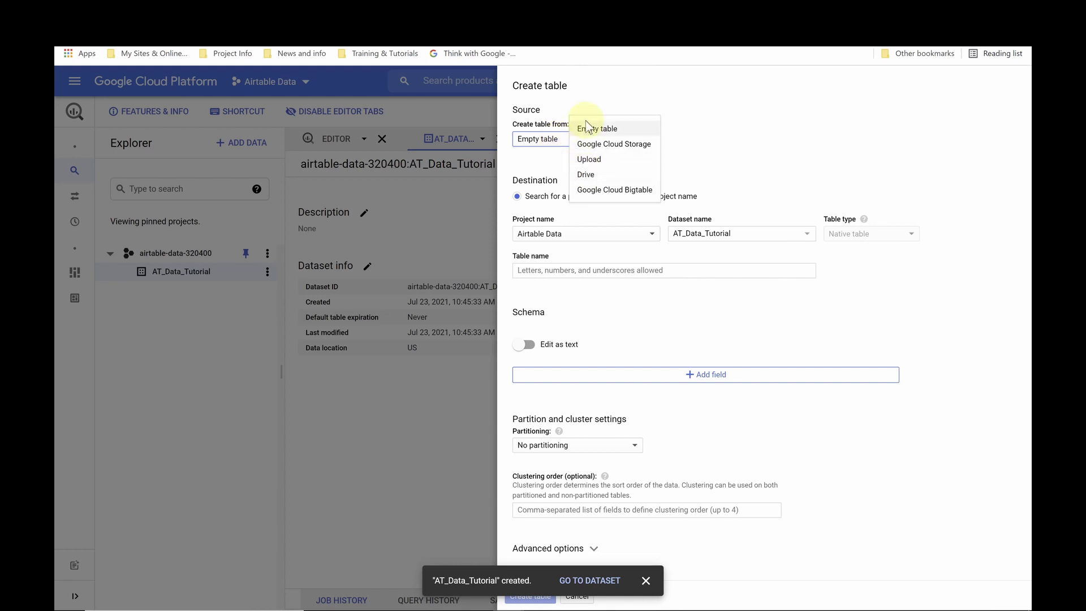
left_click(602, 175)
left_click(651, 136)
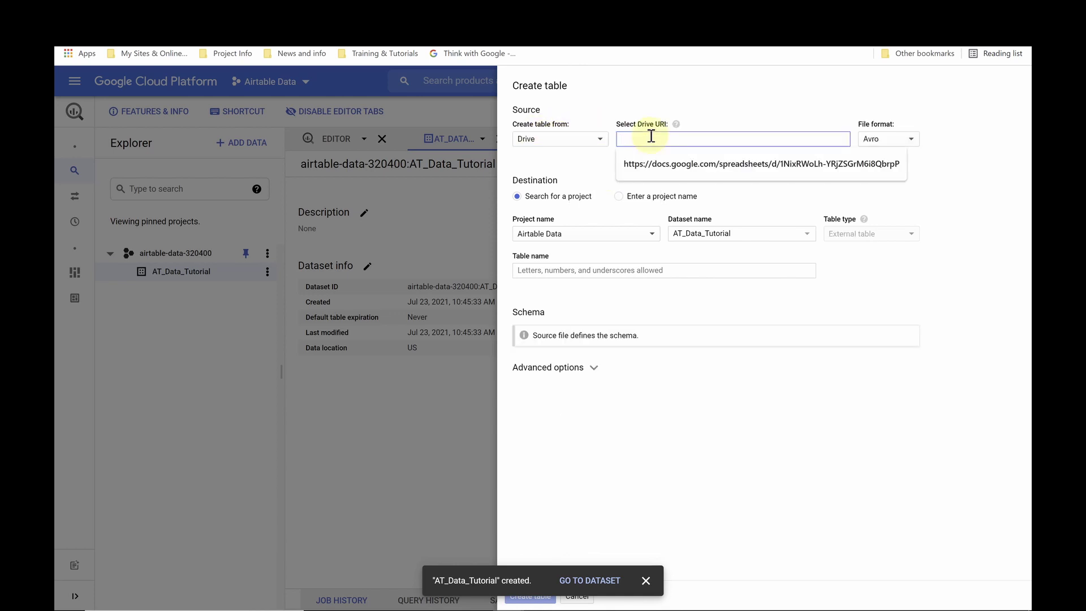
key("ctrl+v")
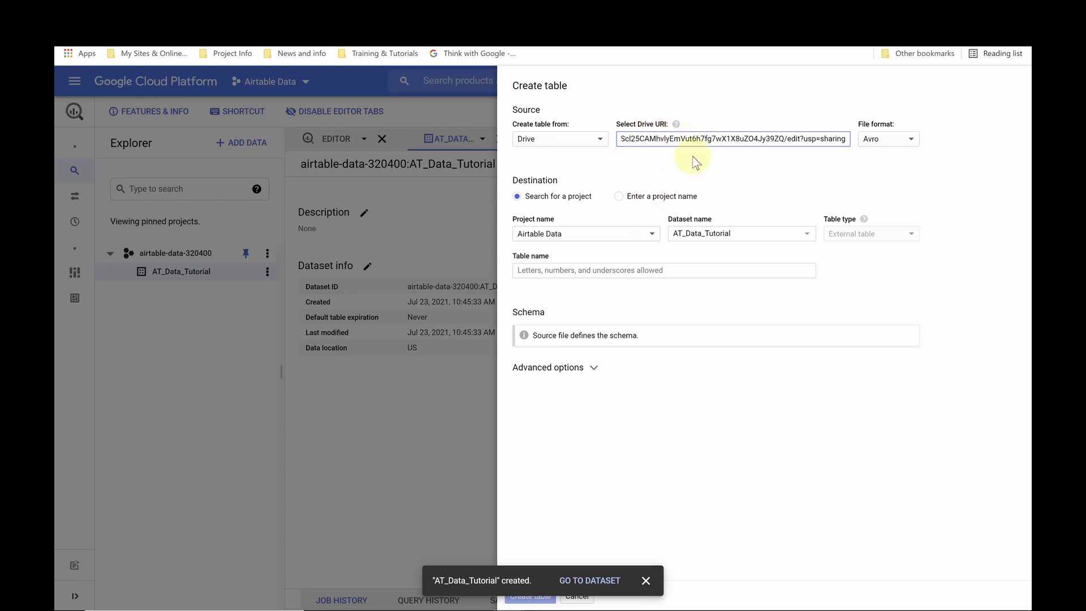
left_click(911, 142)
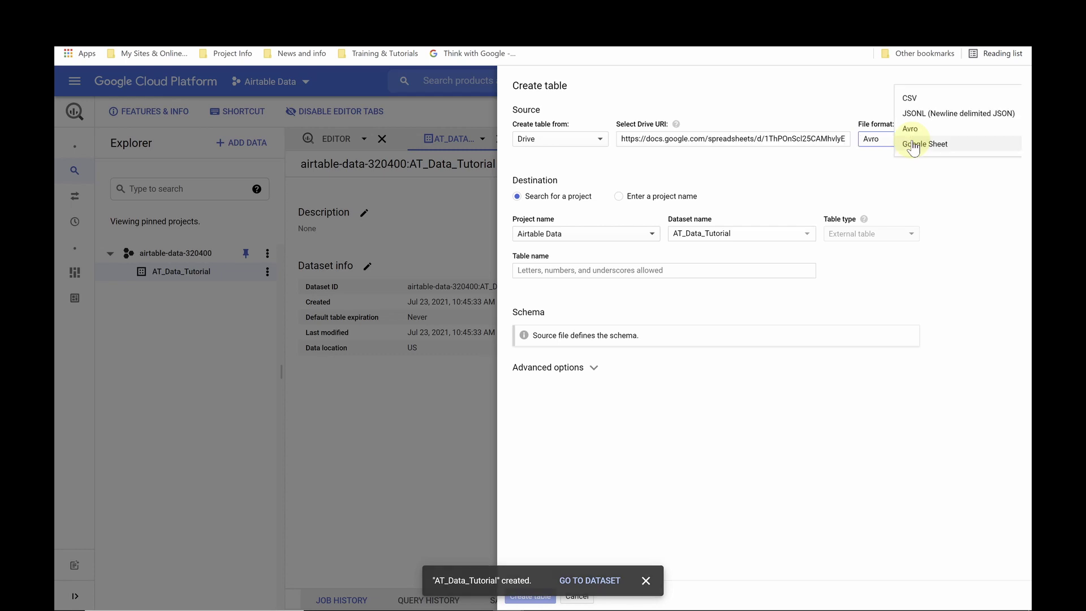
left_click(939, 145)
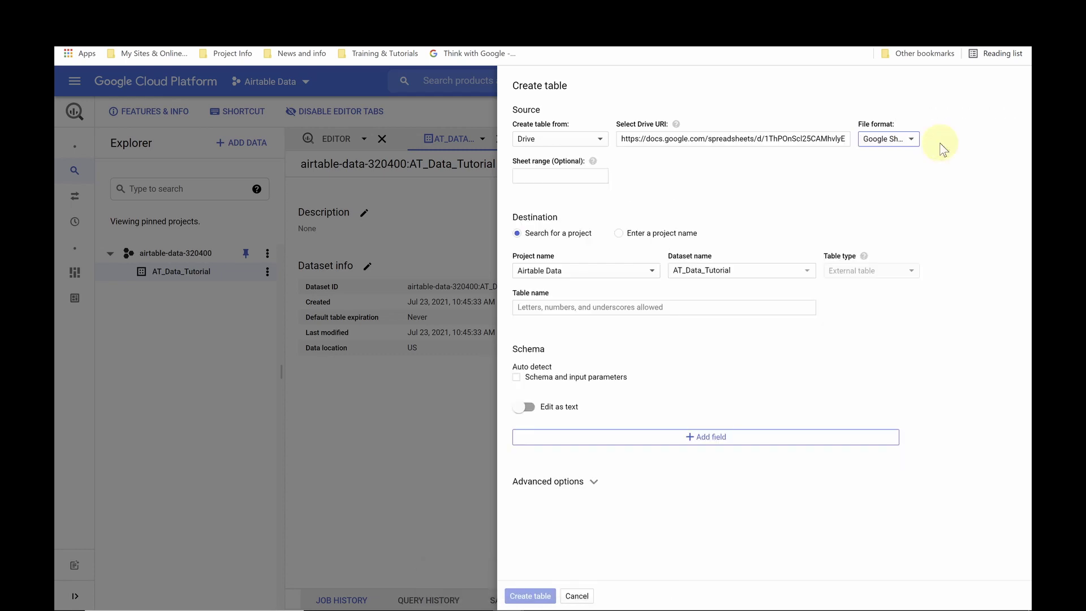
- Copy the SALES_DATA sheet name from the AT Data Tutorial spreadsheet and enter it as the new table's sheet range
left_click(543, 176)
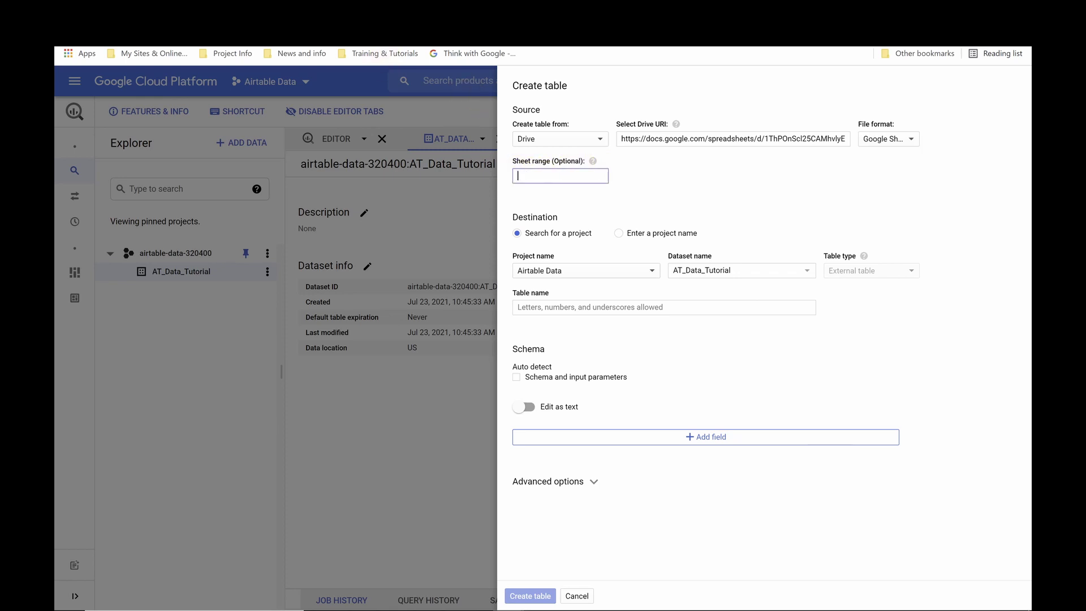
left_click(351, 10)
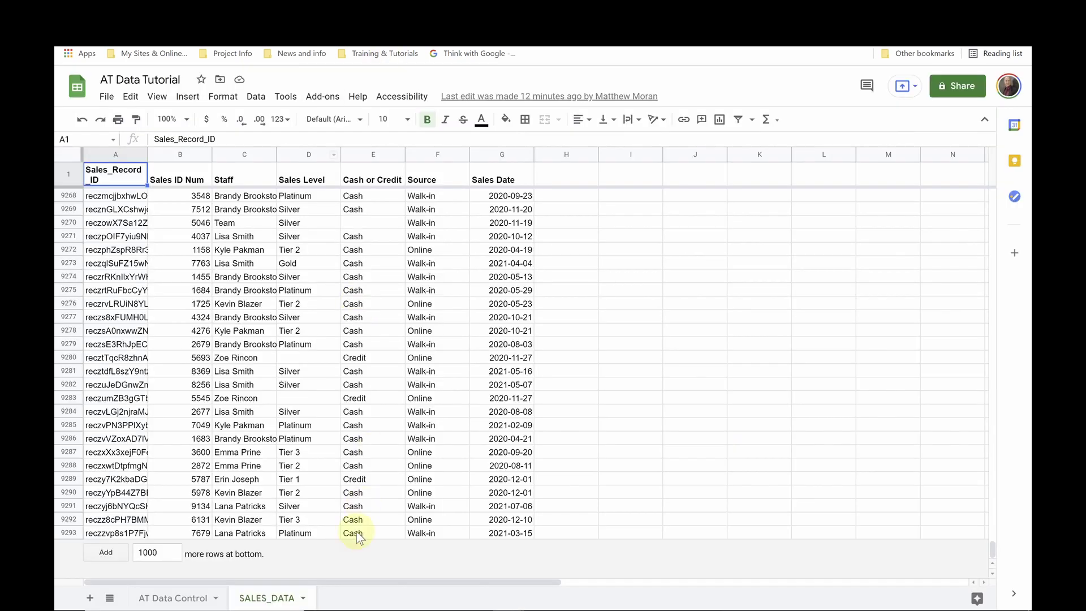
double_click(258, 600)
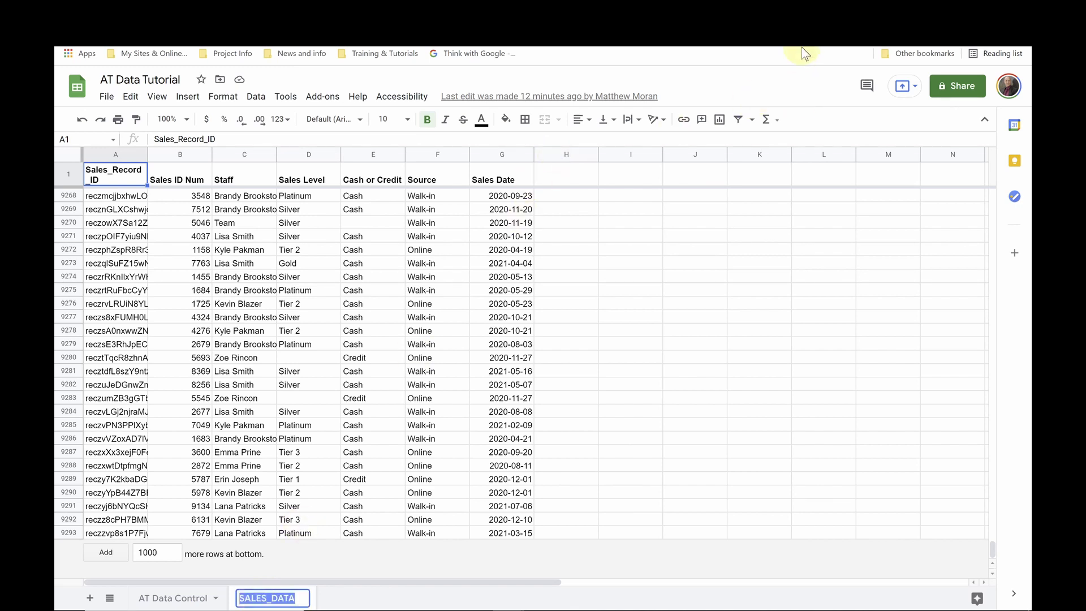
key("ctrl+shift+Tab")
left_click(532, 176)
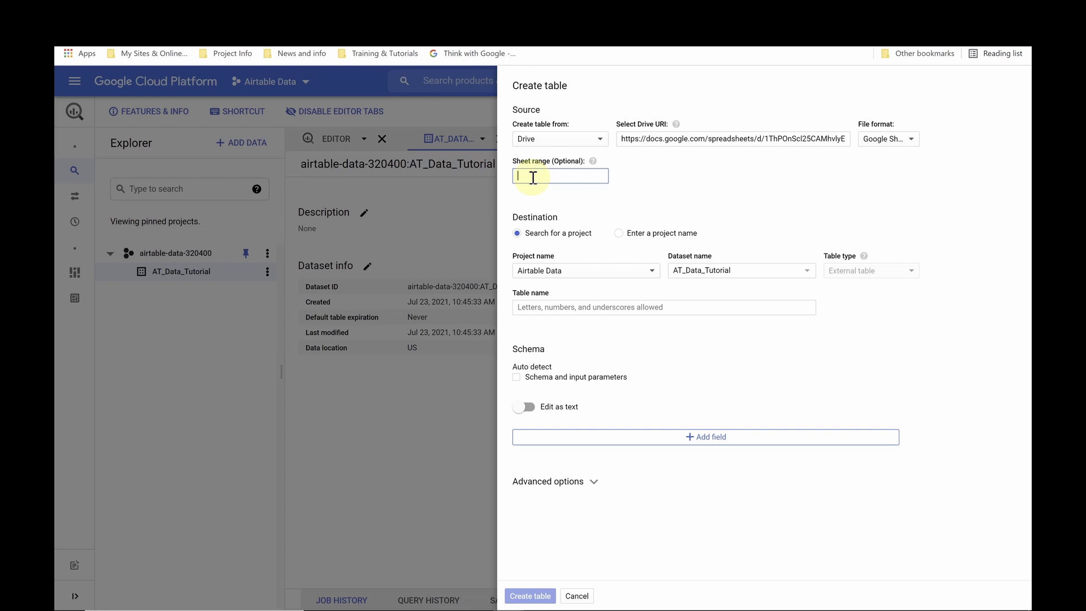
key("ctrl+v")
- Name the table ATSales_Data, enable schema auto-detection, set header rows to skip to 1, and create the table
left_click(534, 306)
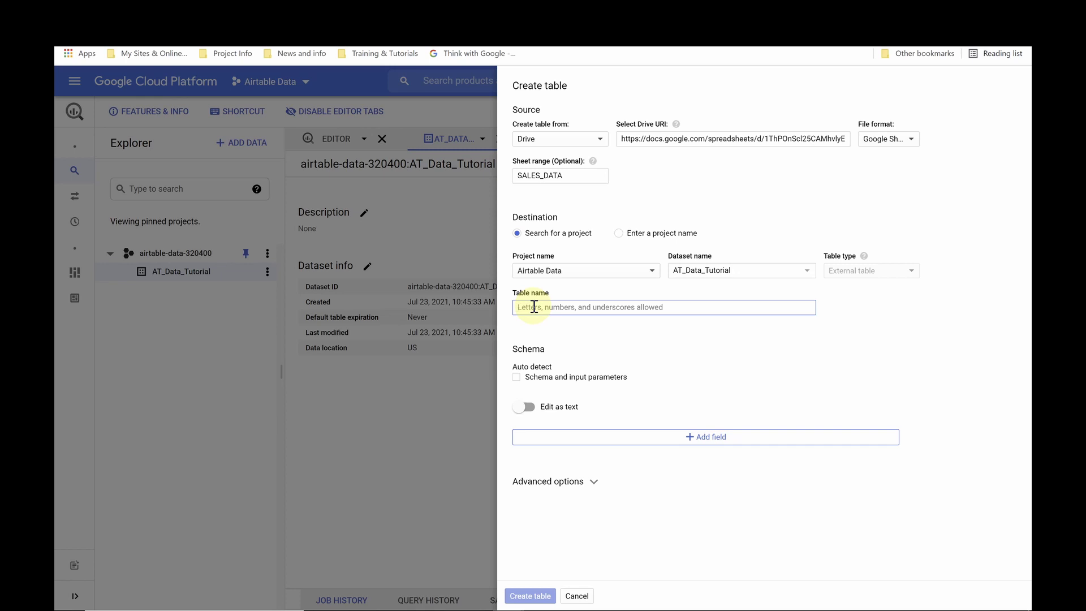
type("ATSales_Data")
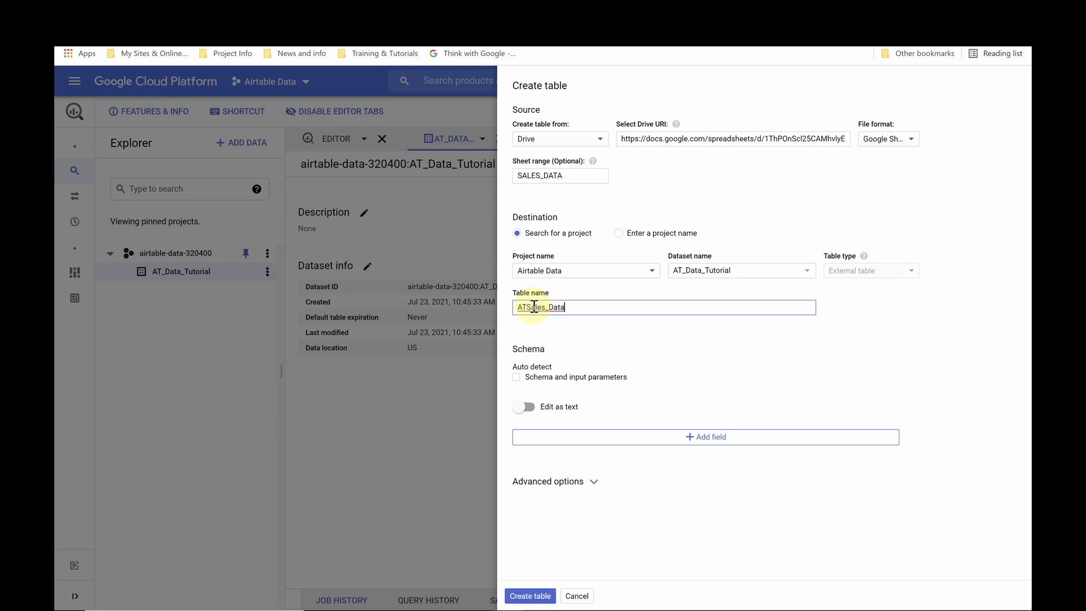
left_click(517, 379)
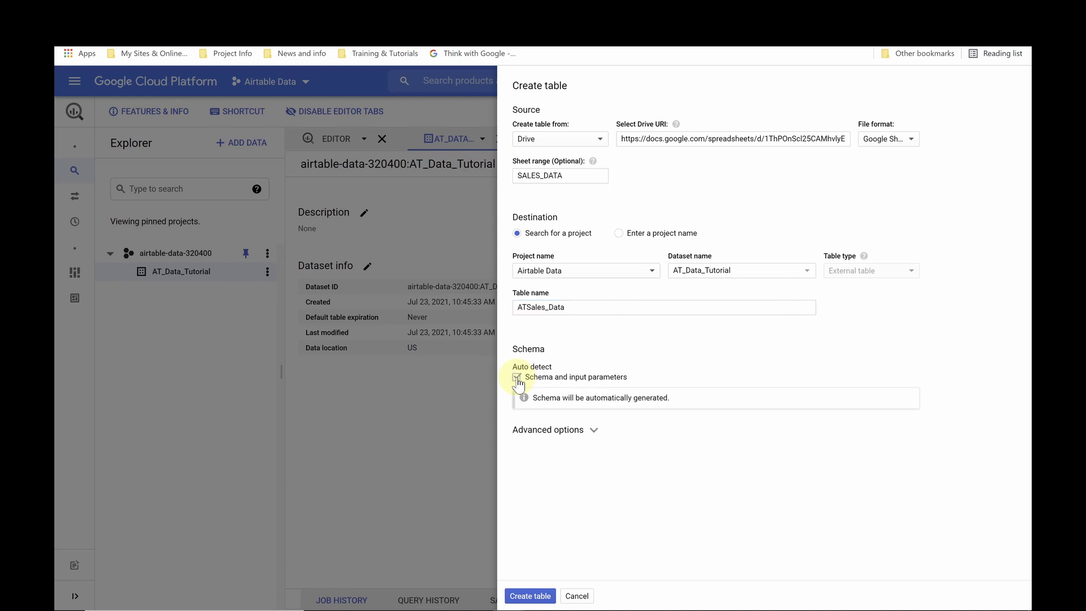
left_click(594, 431)
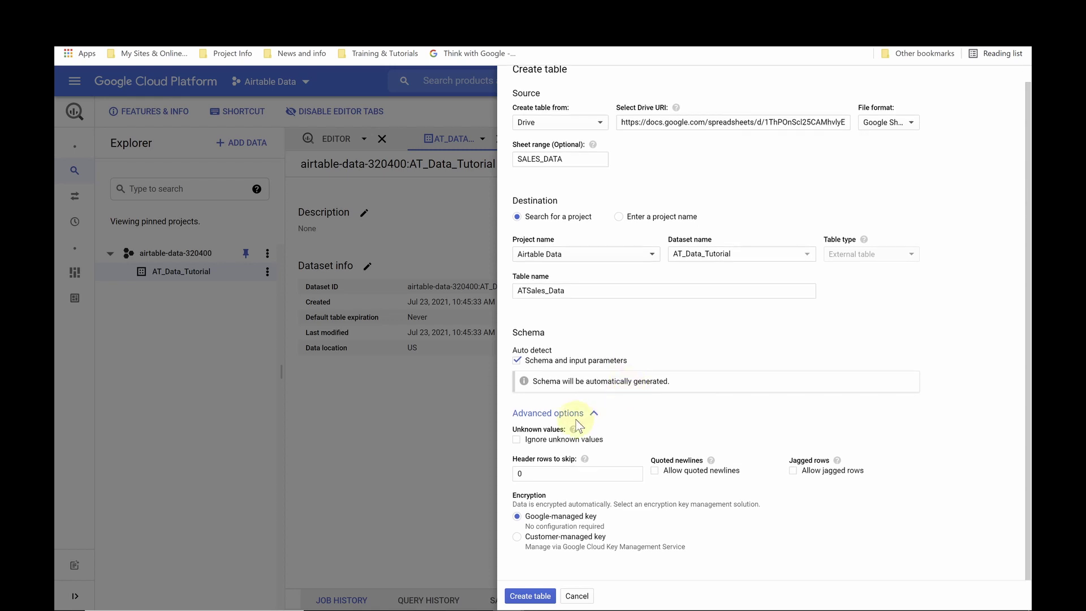
left_click_drag(532, 474, 514, 475)
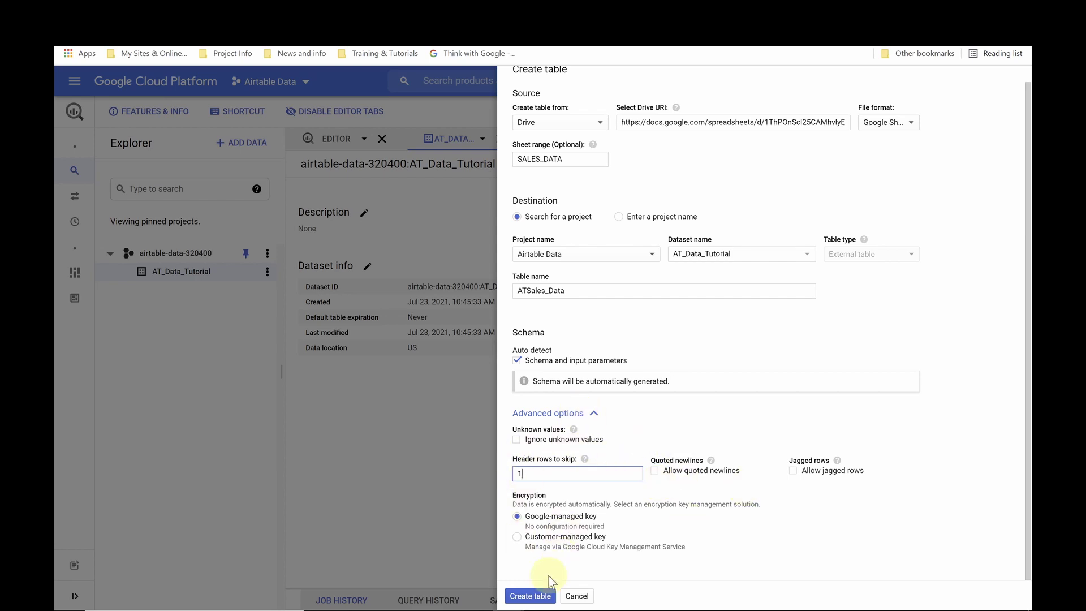
left_click(531, 597)
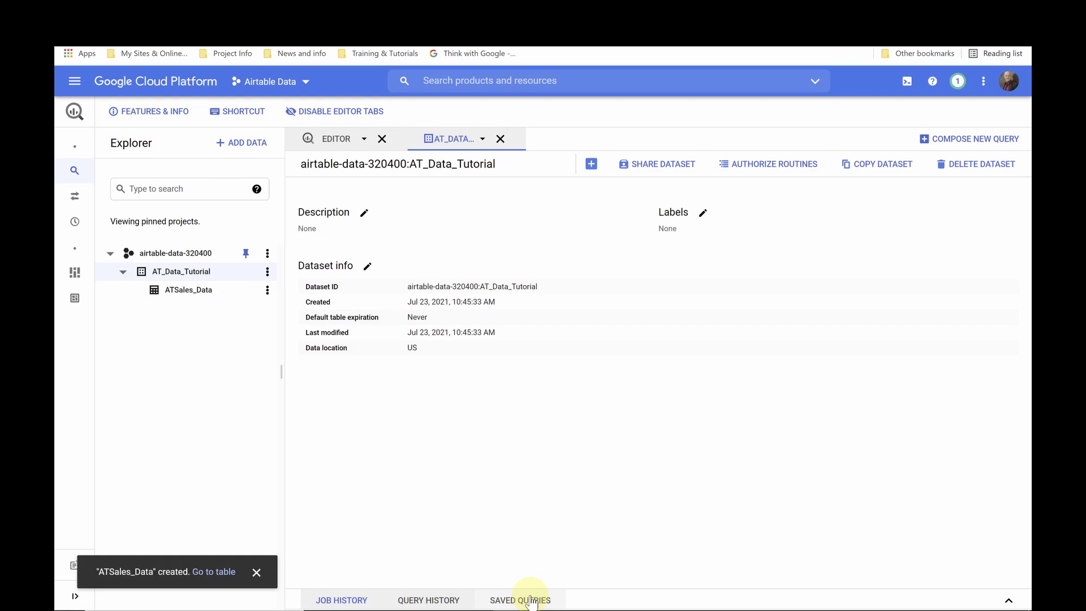
- Review the ATSales_Data table's schema and details, and run a SELECT * query on it with LIMIT 1000
left_click(164, 290)
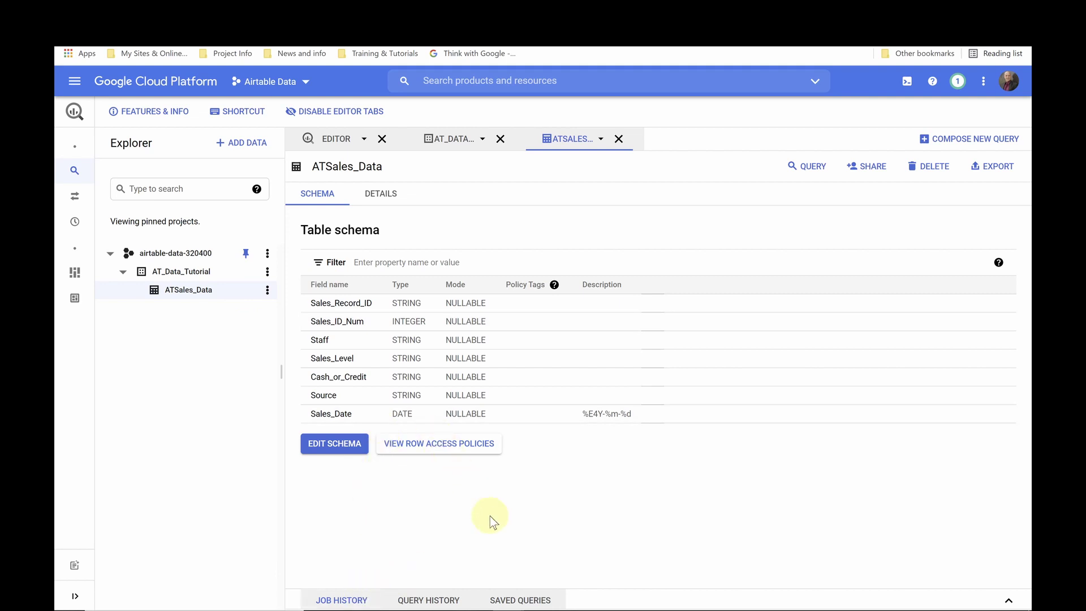
left_click(373, 193)
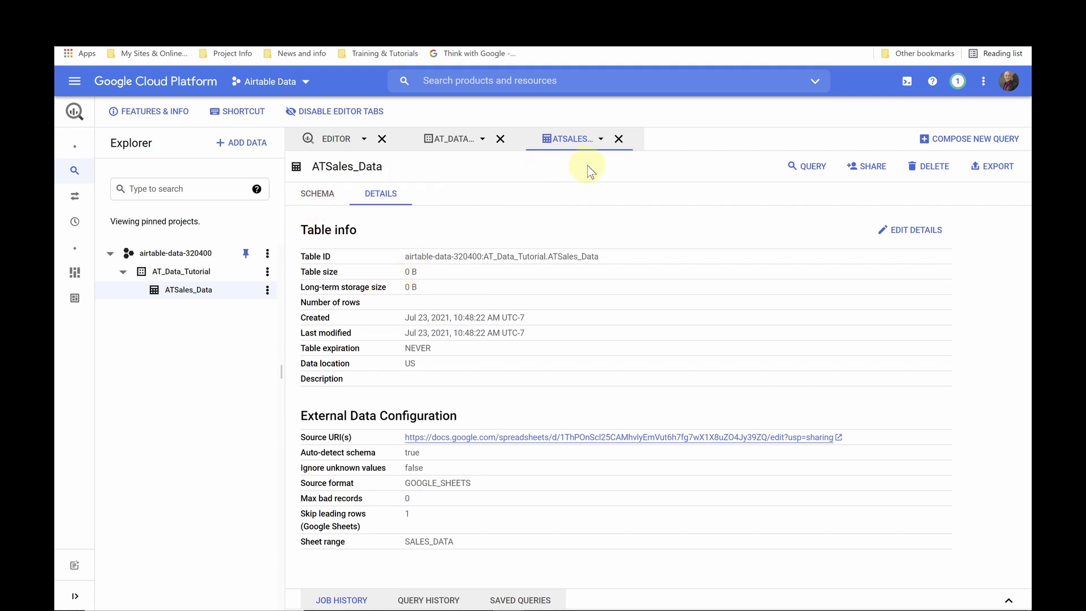
left_click(816, 168)
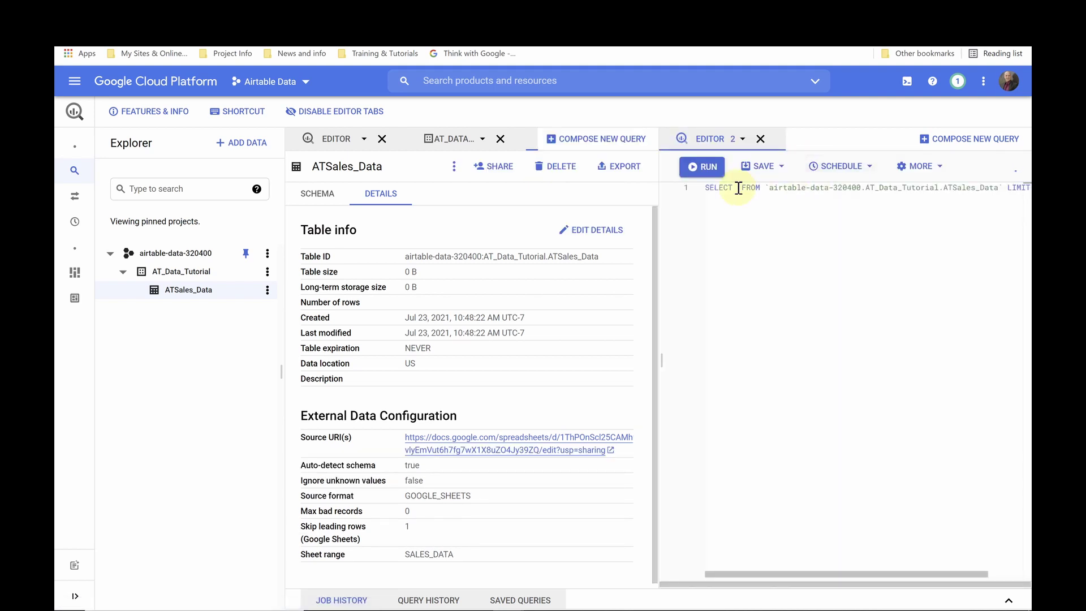
left_click(738, 187)
type("*")
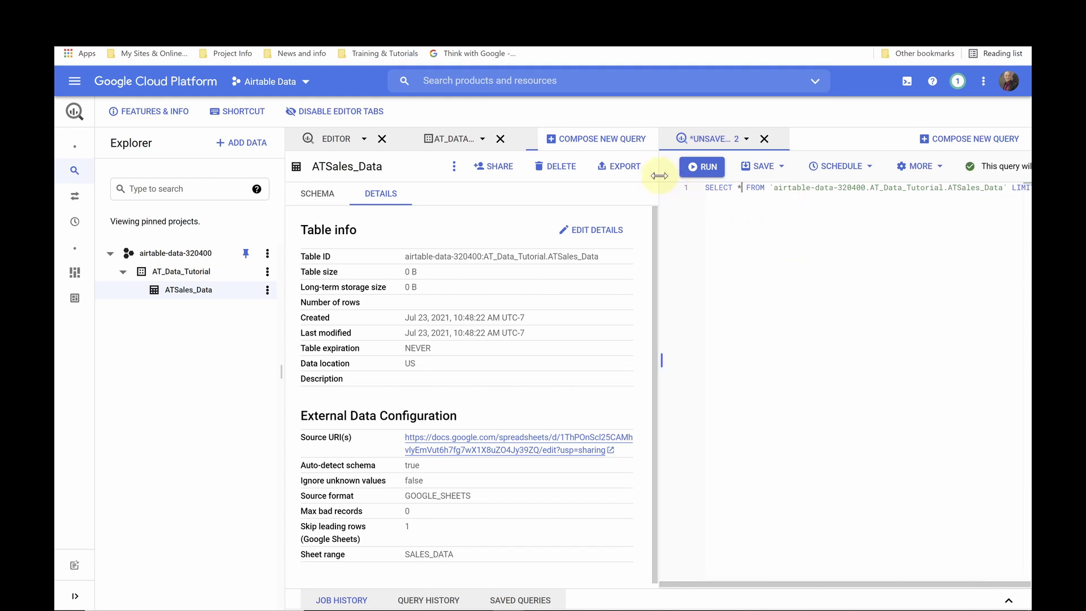
left_click_drag(657, 173, 453, 164)
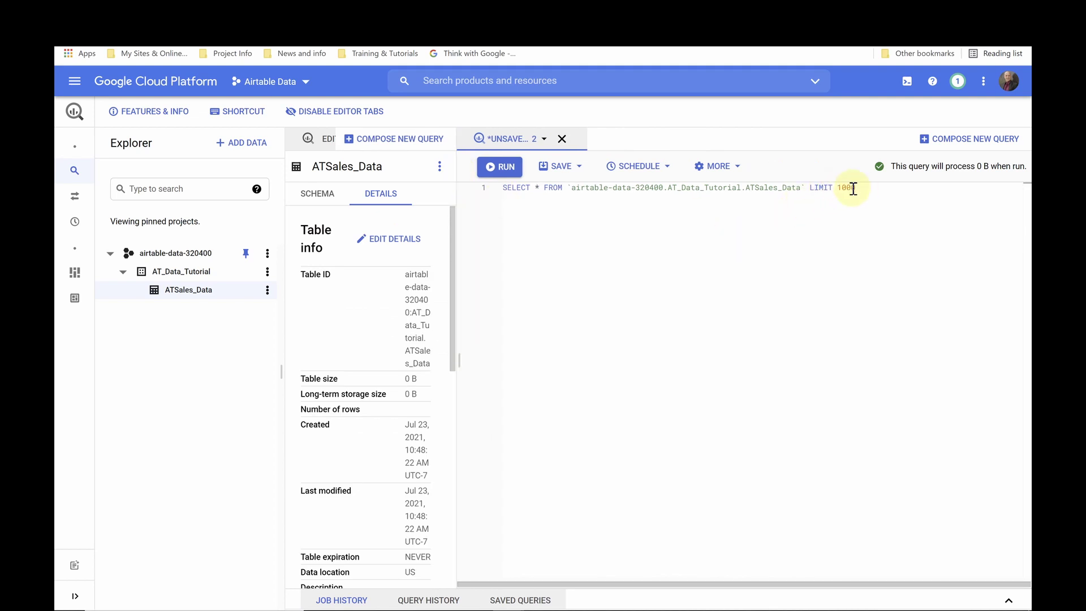
left_click(506, 168)
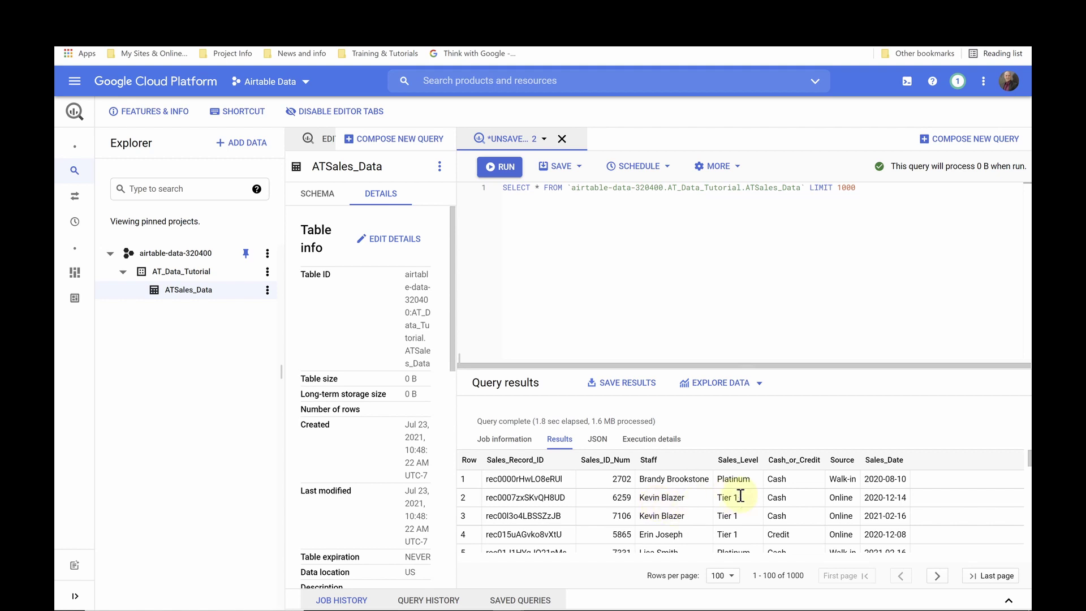
scroll(740, 496, "down", 5)
scroll(738, 489, "up", 5)
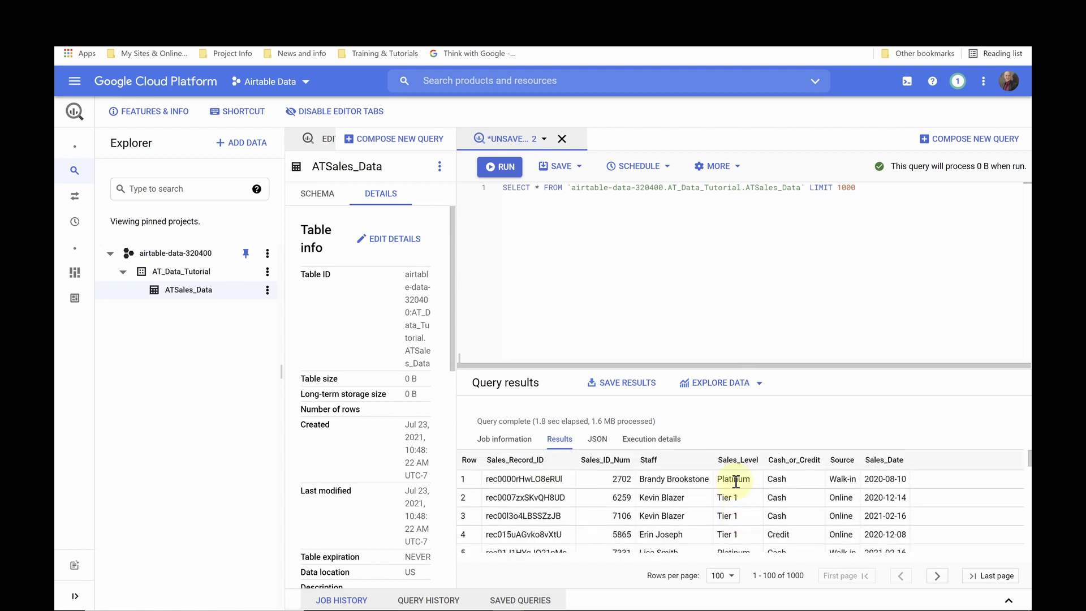
- Replace the query's LIMIT clause with WHERE Sales_Level = "Platinum", run it, and look through the results
left_click(805, 188)
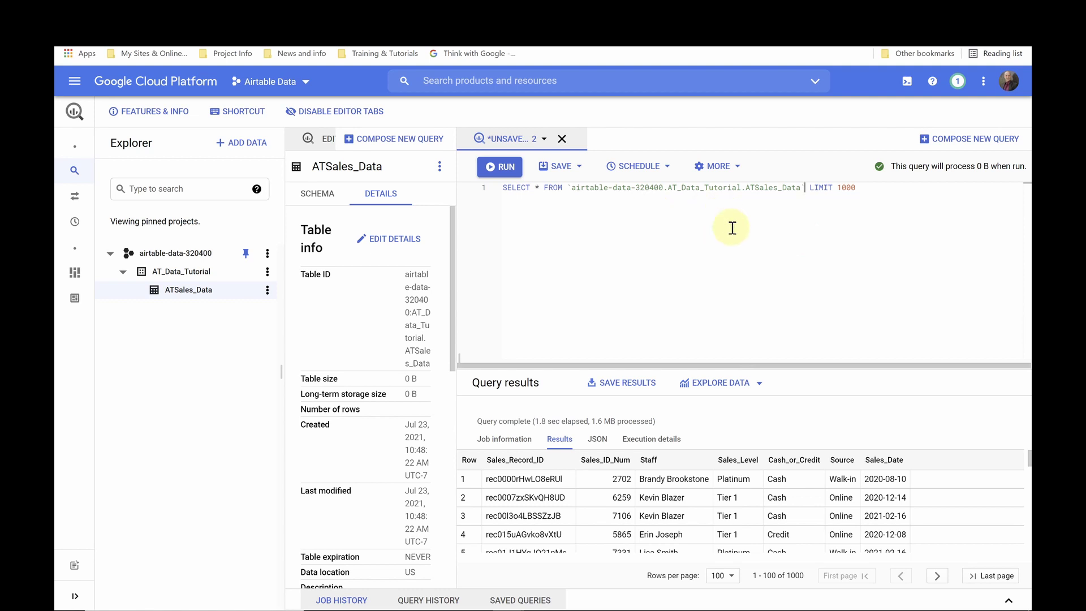
key("shift+End")
key("Delete")
type("WHERE")
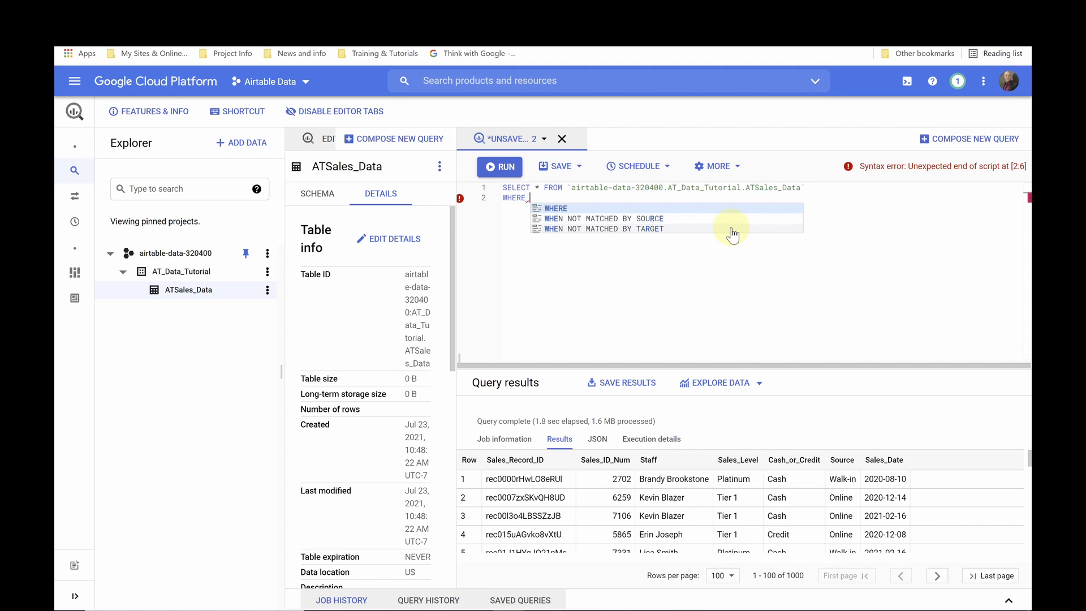
type("sales")
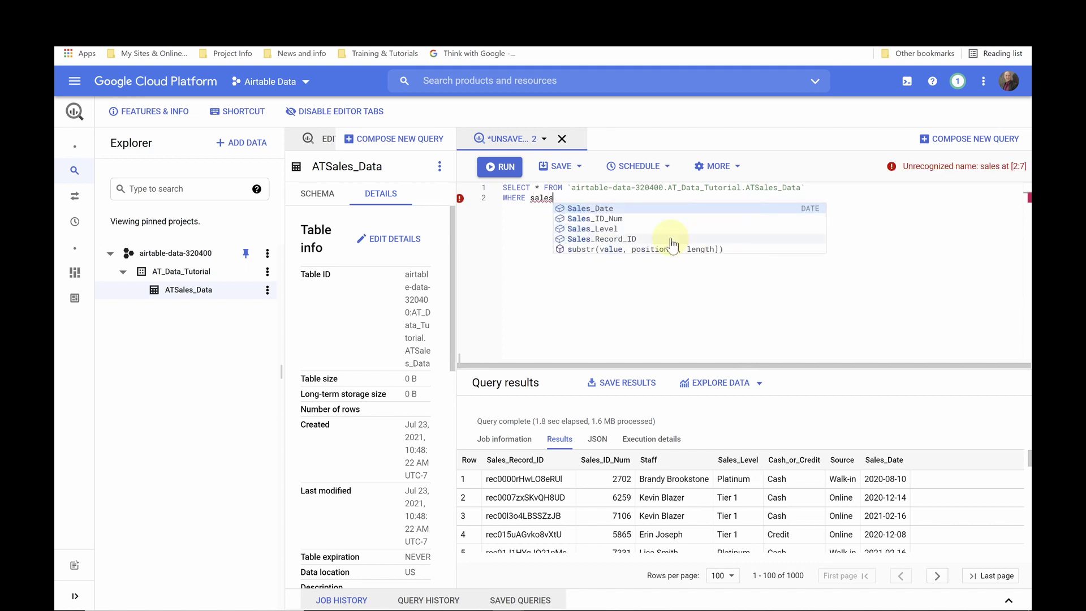
left_click(626, 230)
type("= ")
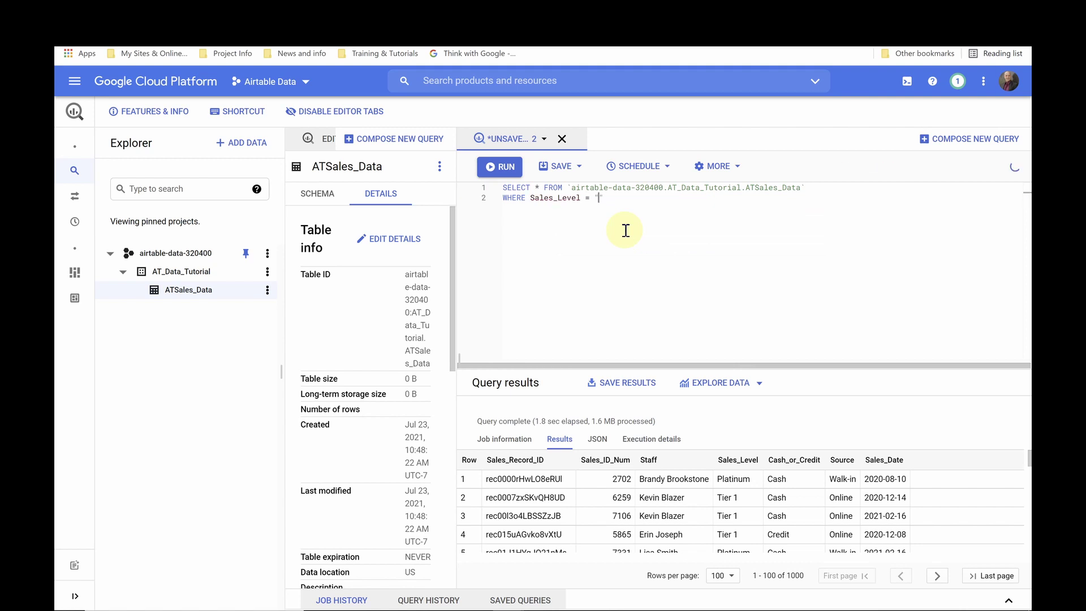
type("\"Platinum")
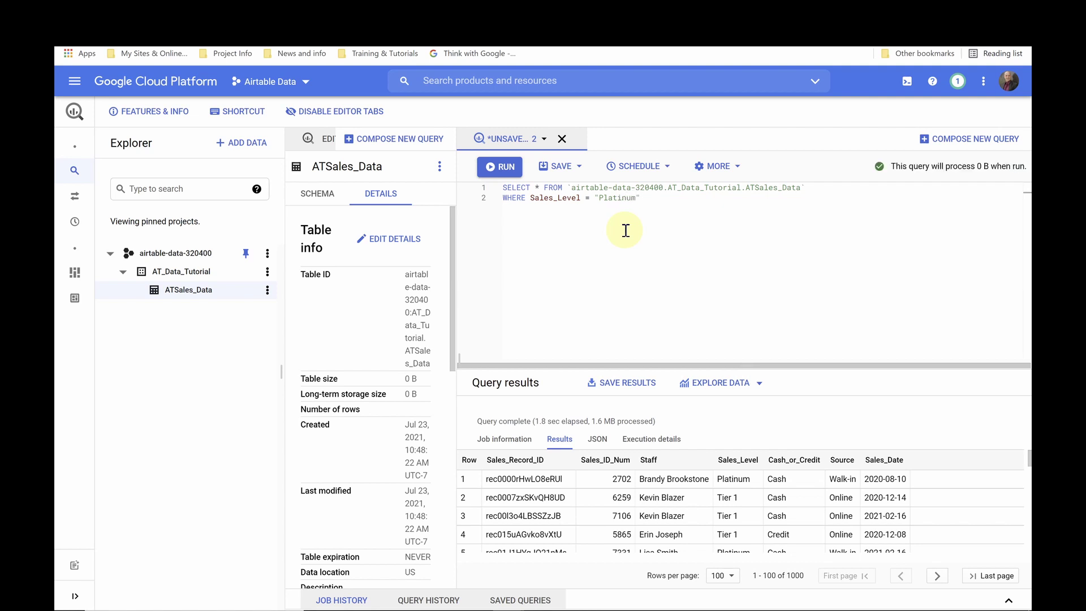
left_click(497, 167)
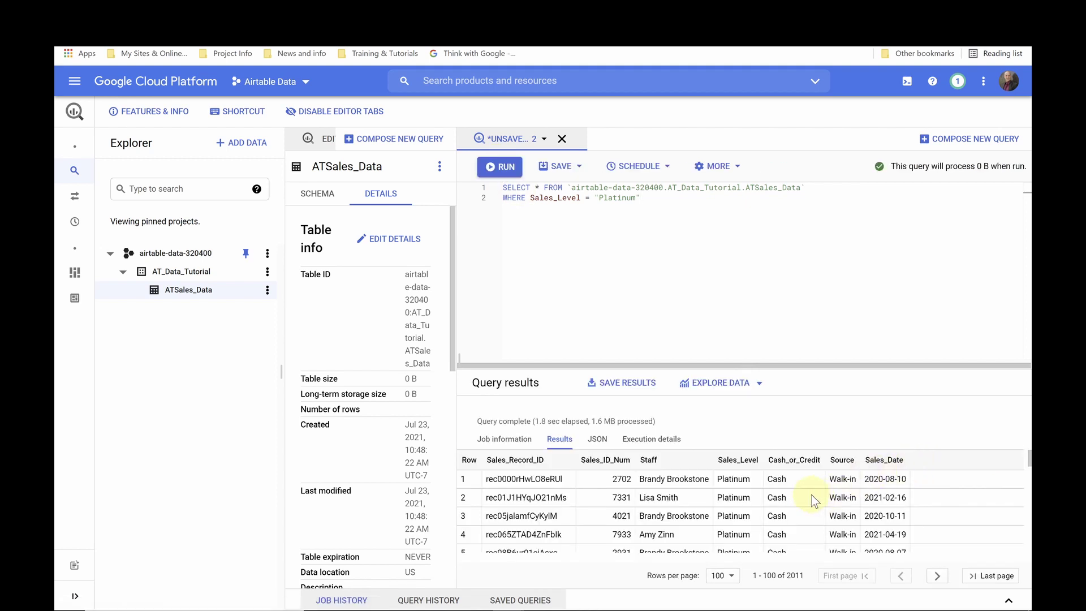
scroll(719, 498, "down", 6)
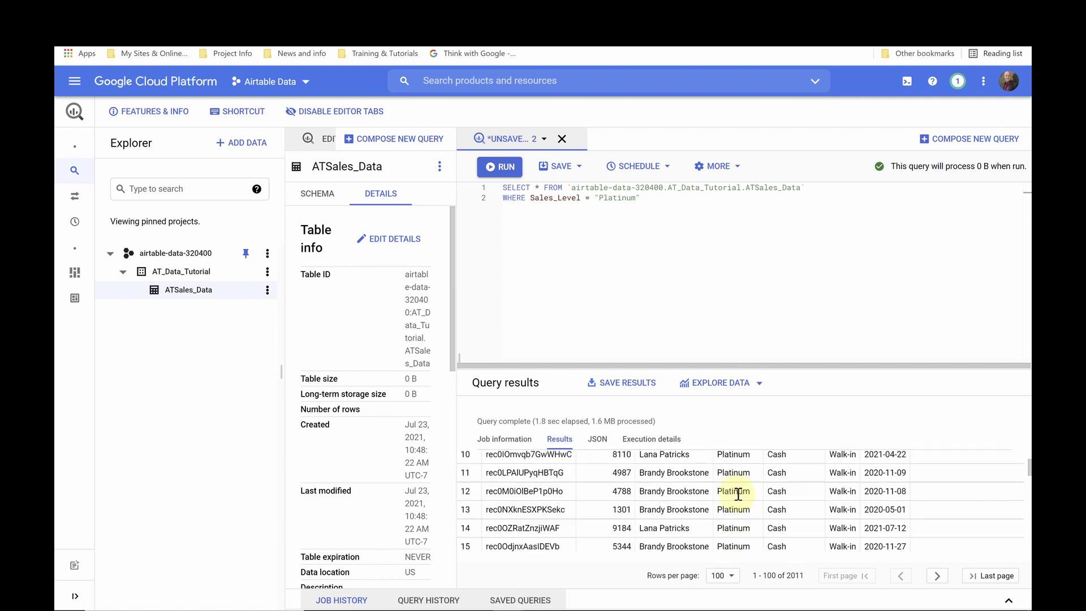
scroll(739, 494, "up", 5)
scroll(738, 495, "up", 2)
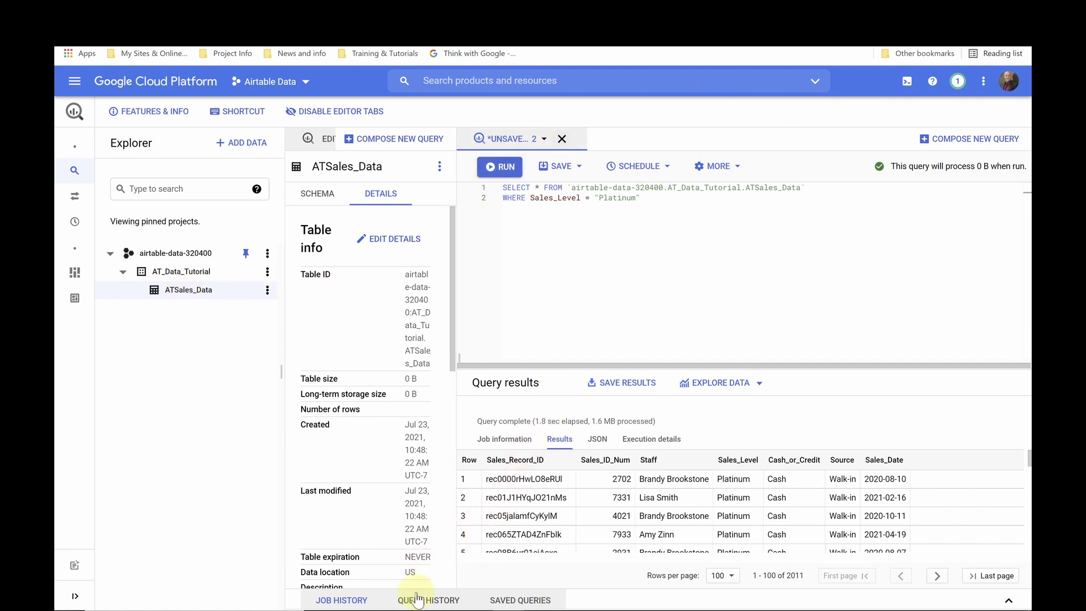
- Switch to Notepad++ and bring up the MakeTableSQL.txt file containing the SELECT query with case expressions
mouse_move(402, 603)
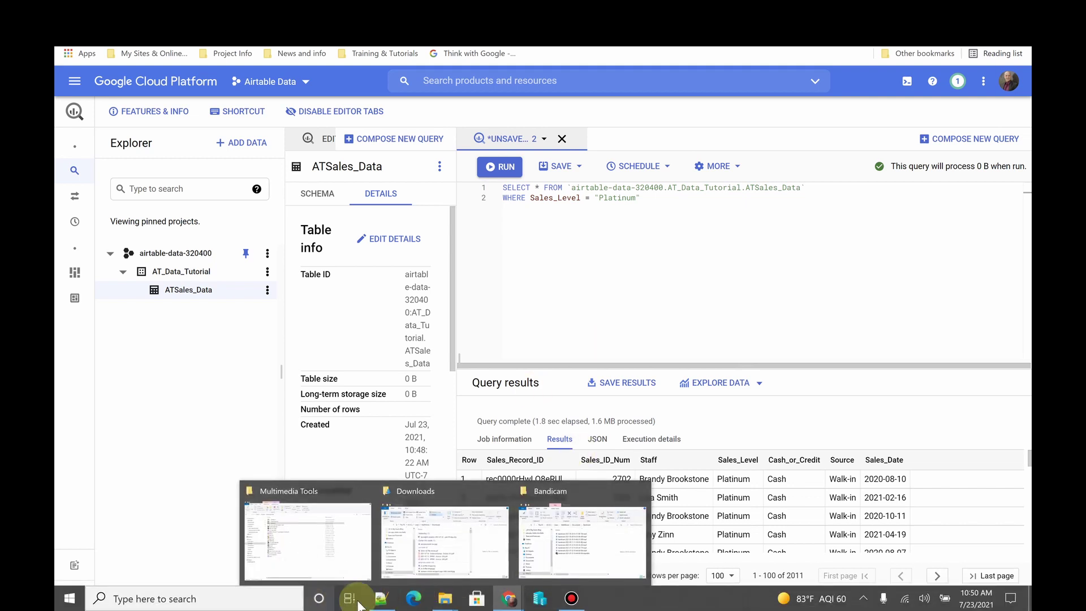
left_click(382, 599)
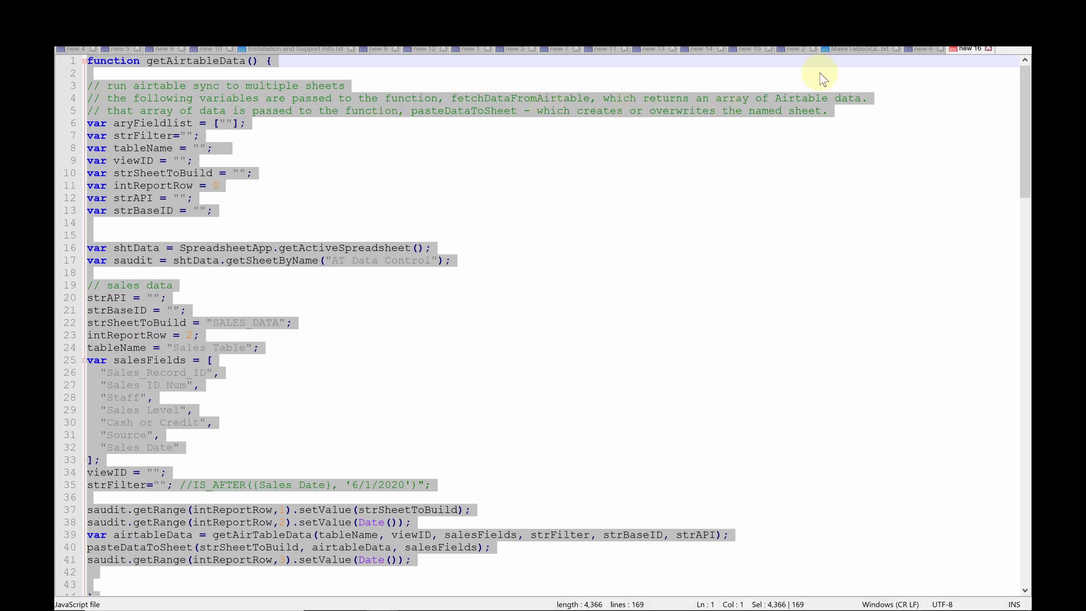
left_click(857, 48)
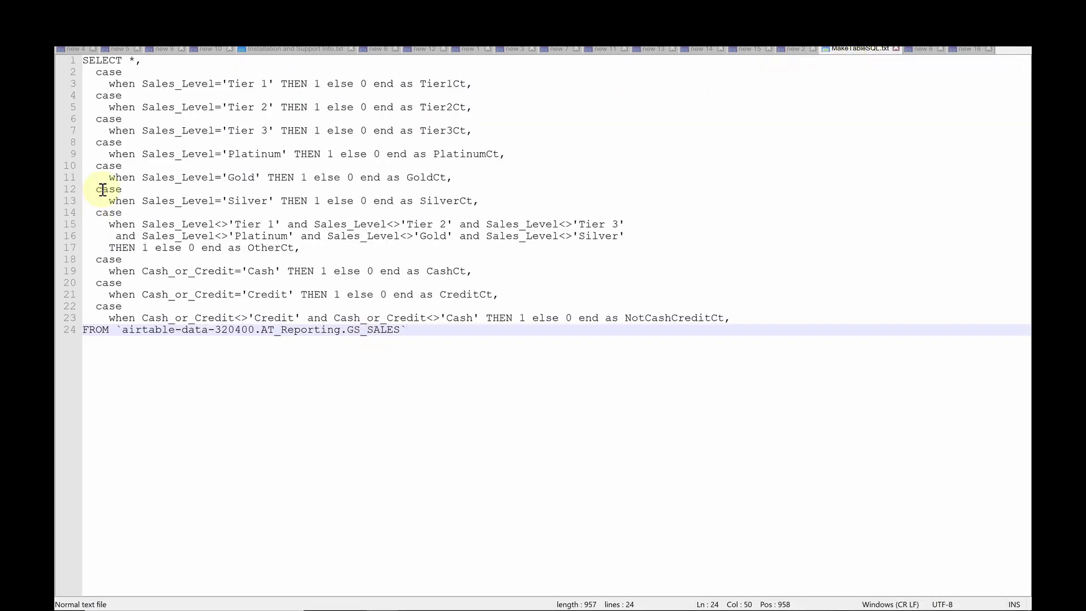
left_click(102, 190)
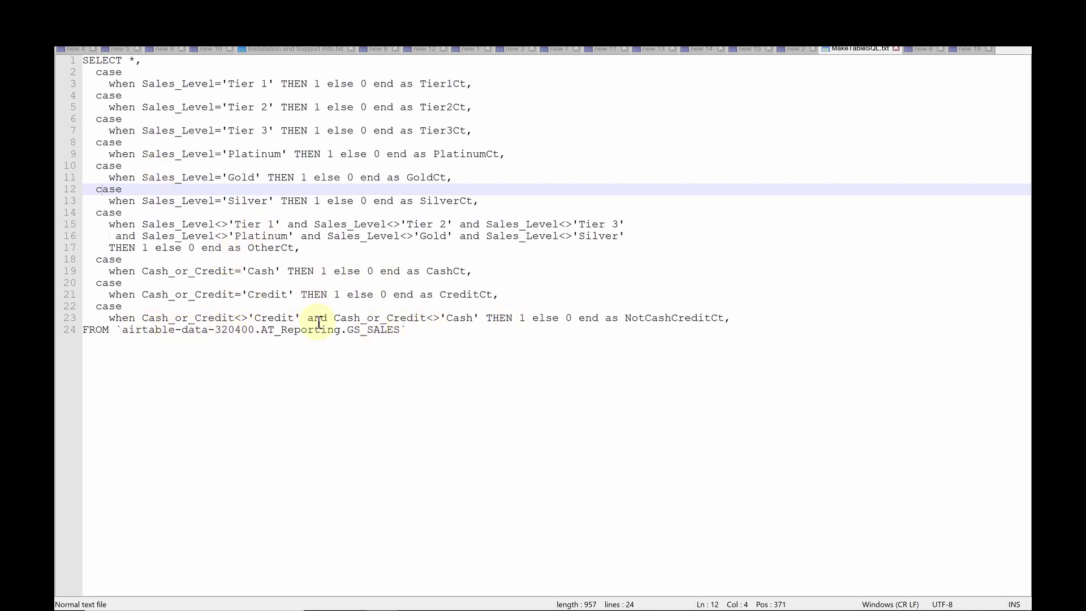
- Review the query's FROM line and its case expressions, from Tier1Ct through the Platinum, Gold and Silver counts to OtherCt
left_click(294, 330)
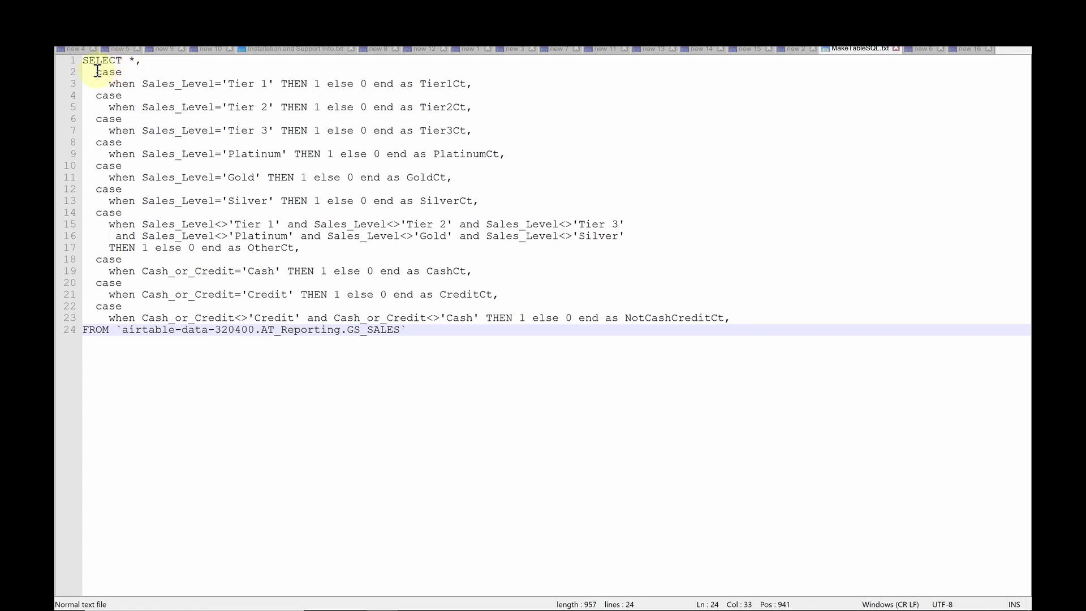
left_click_drag(85, 72, 129, 96)
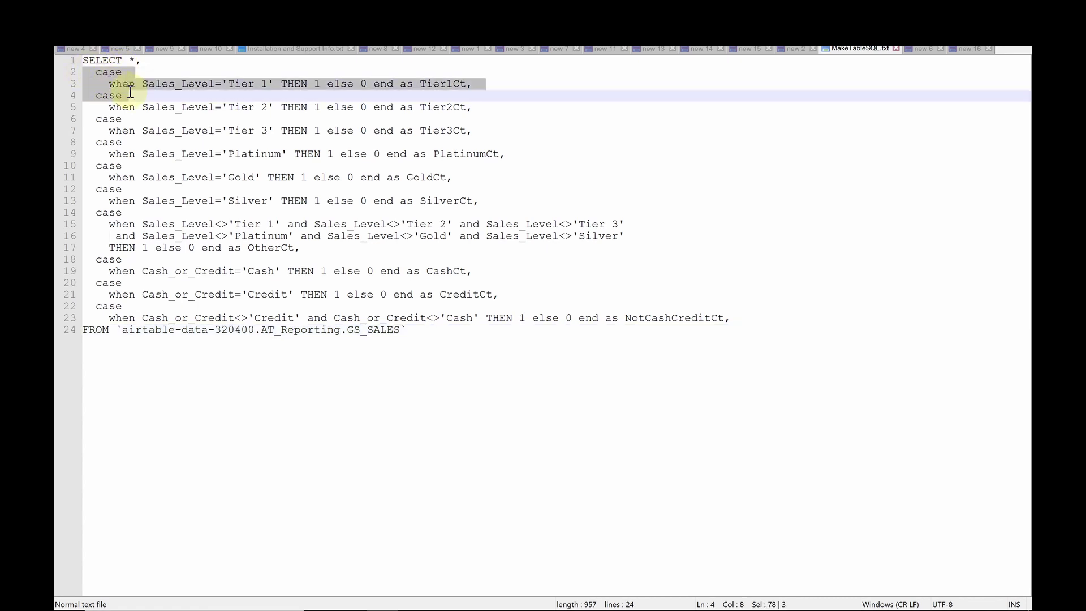
left_click(248, 84)
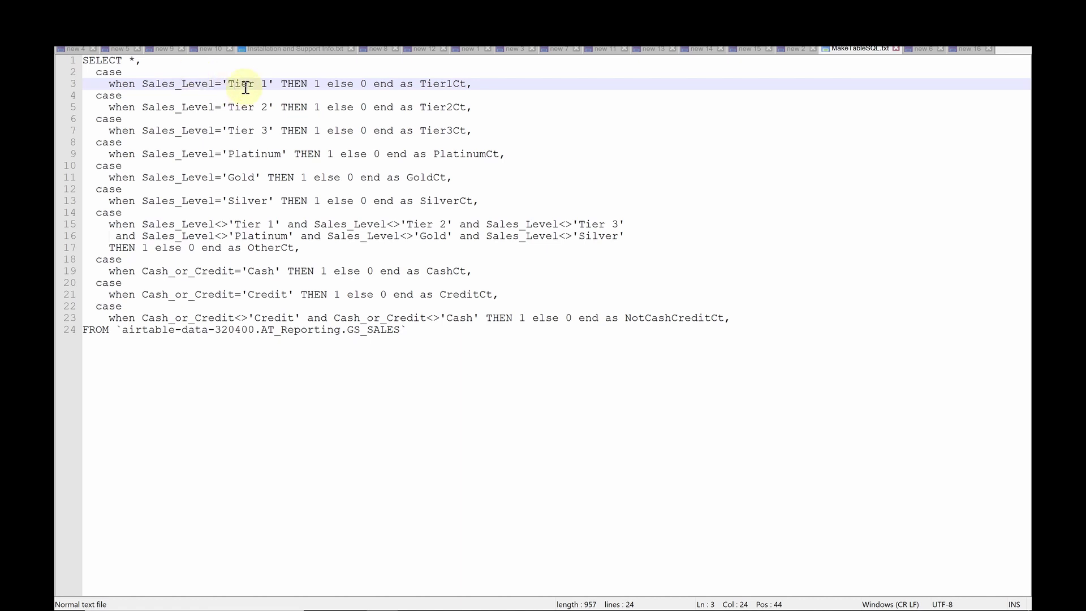
key("Right")
double_click(429, 82)
left_click(444, 107)
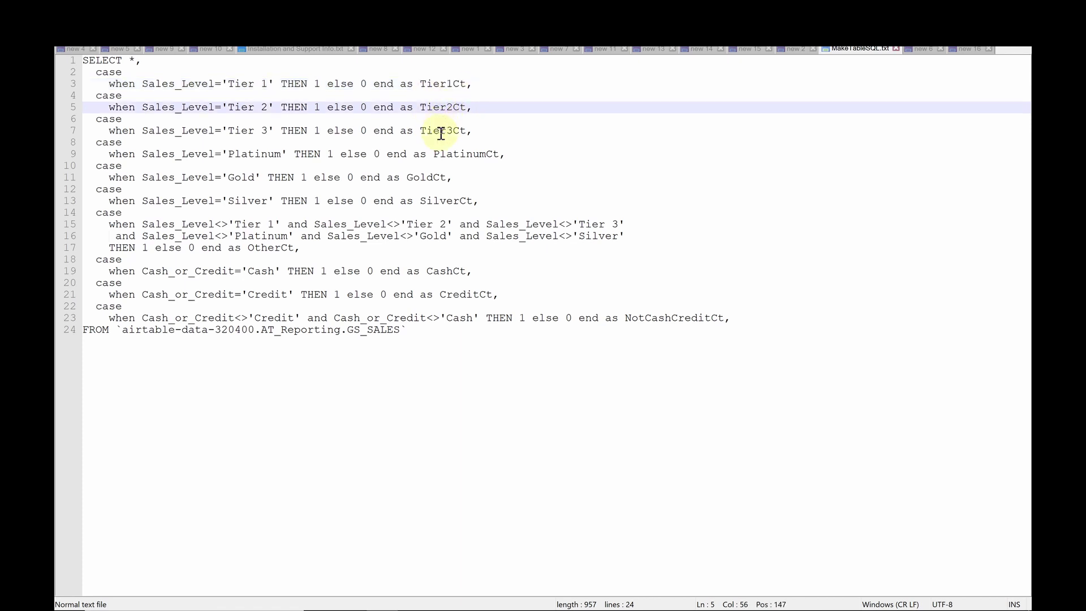
left_click(441, 132)
left_click(459, 153)
left_click(421, 180)
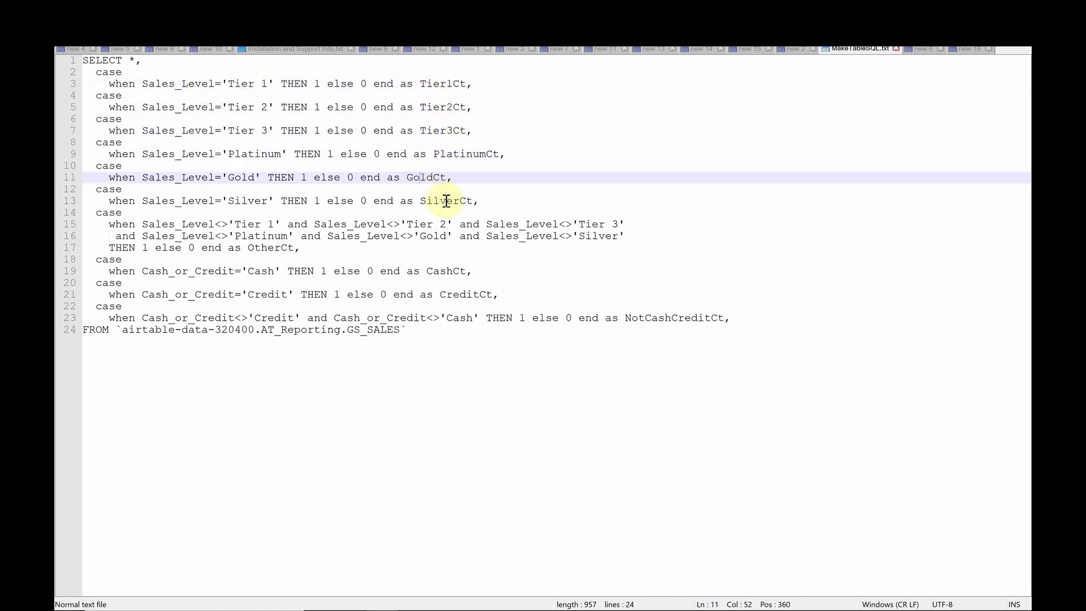
left_click(445, 201)
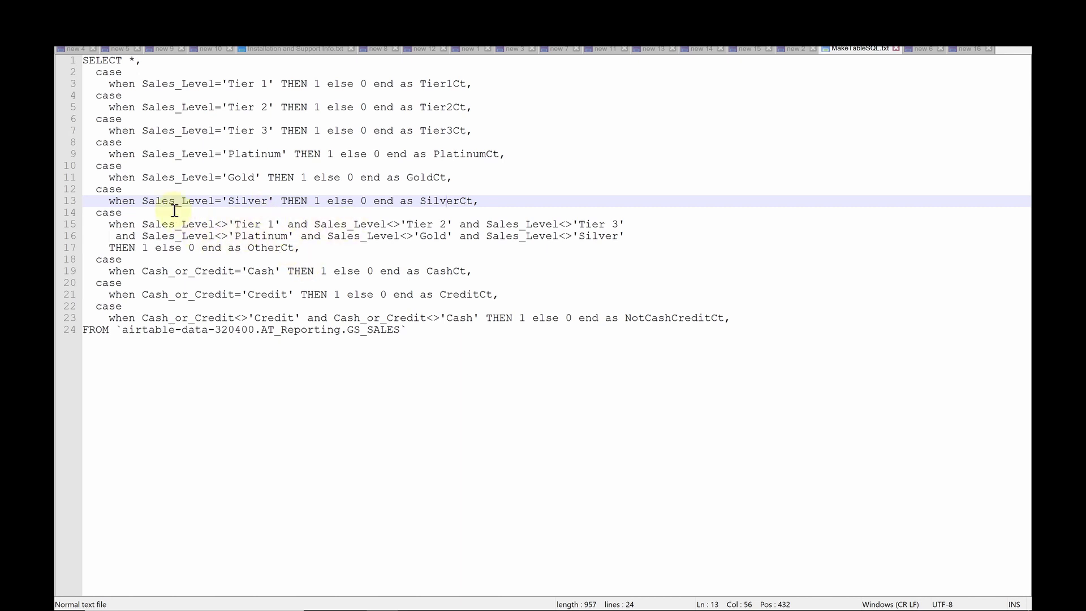
double_click(270, 249)
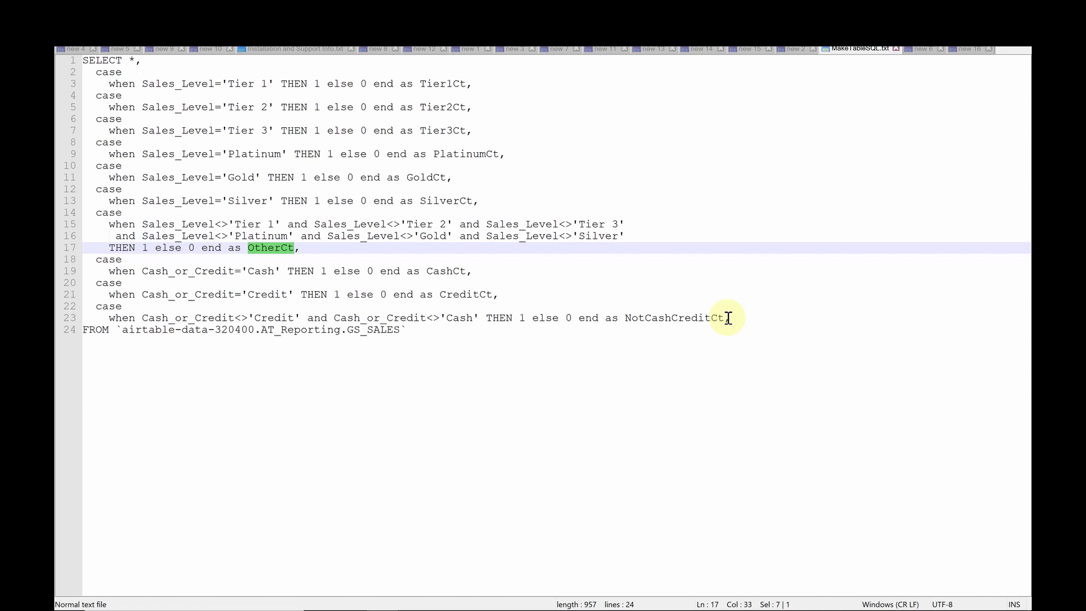
- Copy the SELECT block through NotCashCreditCt without its trailing comma, and switch to the BigQuery query editor
left_click_drag(728, 317, 72, 55)
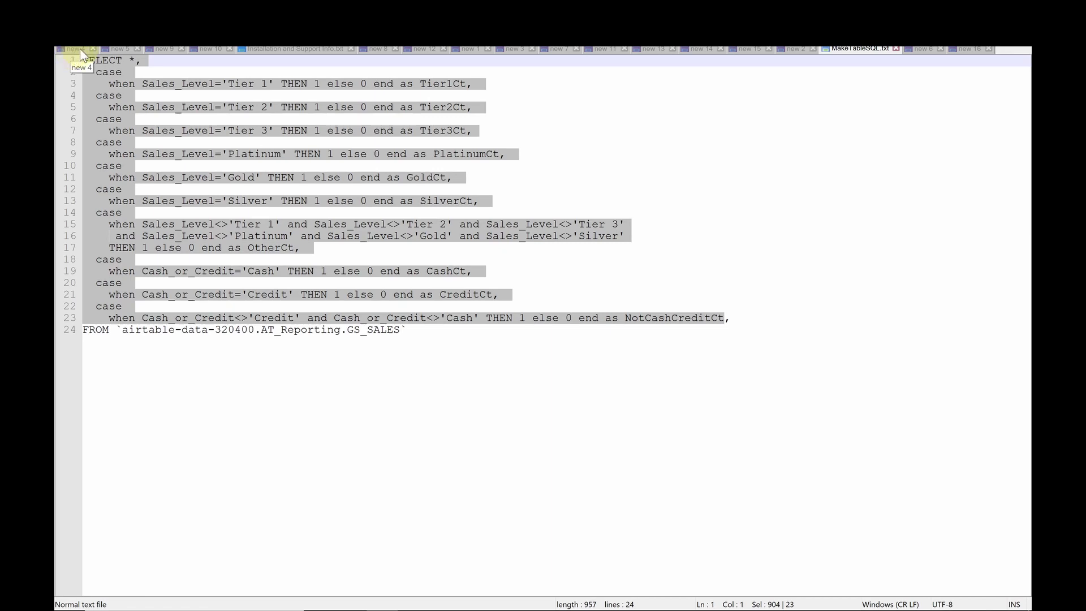
left_click(426, 153)
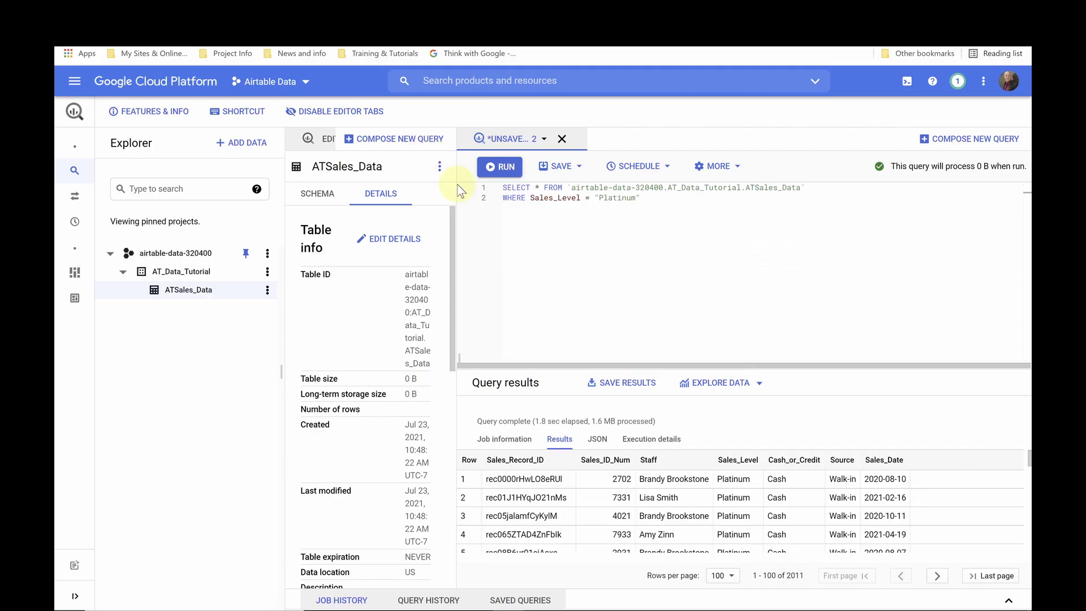
left_click_drag(640, 198, 444, 173)
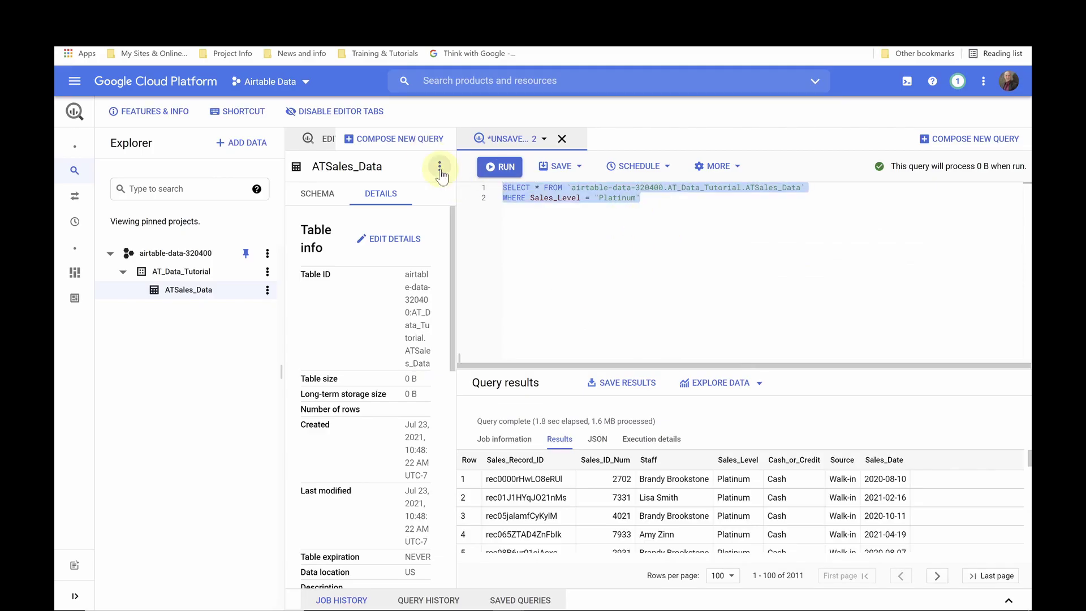
key("ctrl+v")
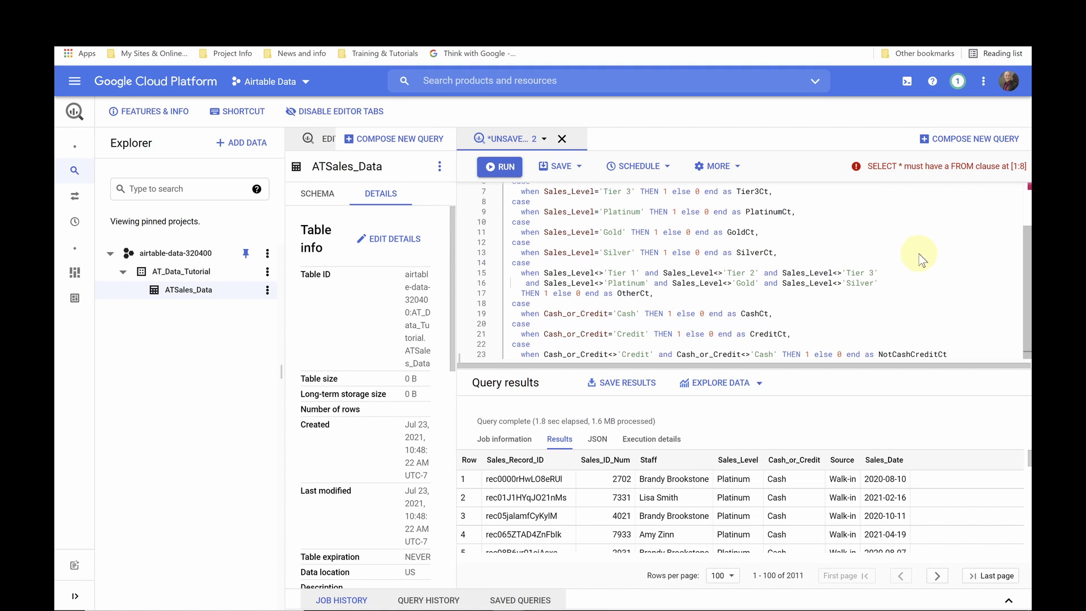
key("ctrl+z")
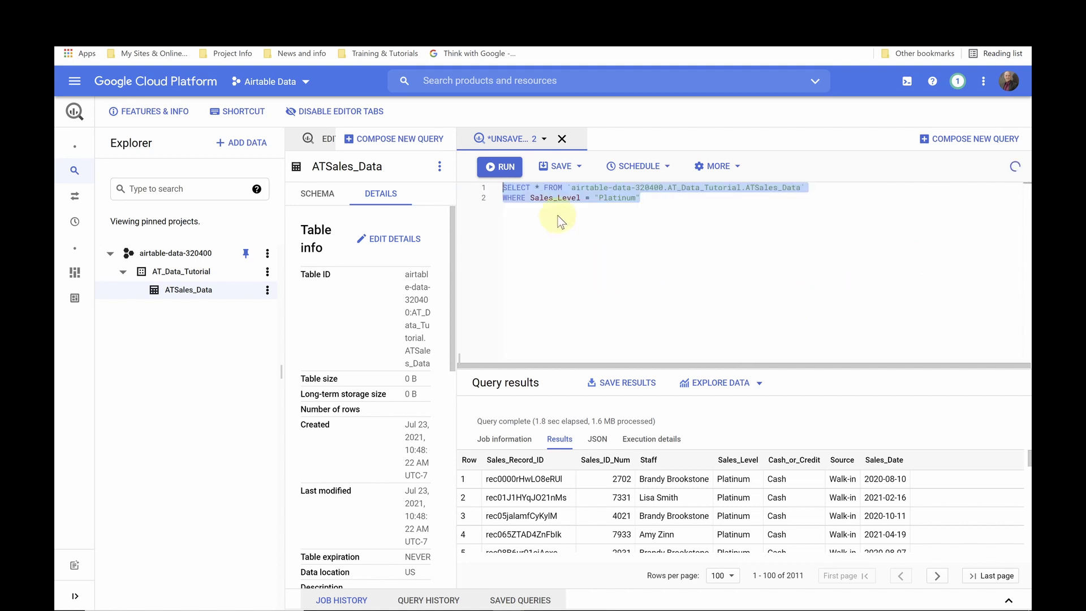
left_click(635, 205)
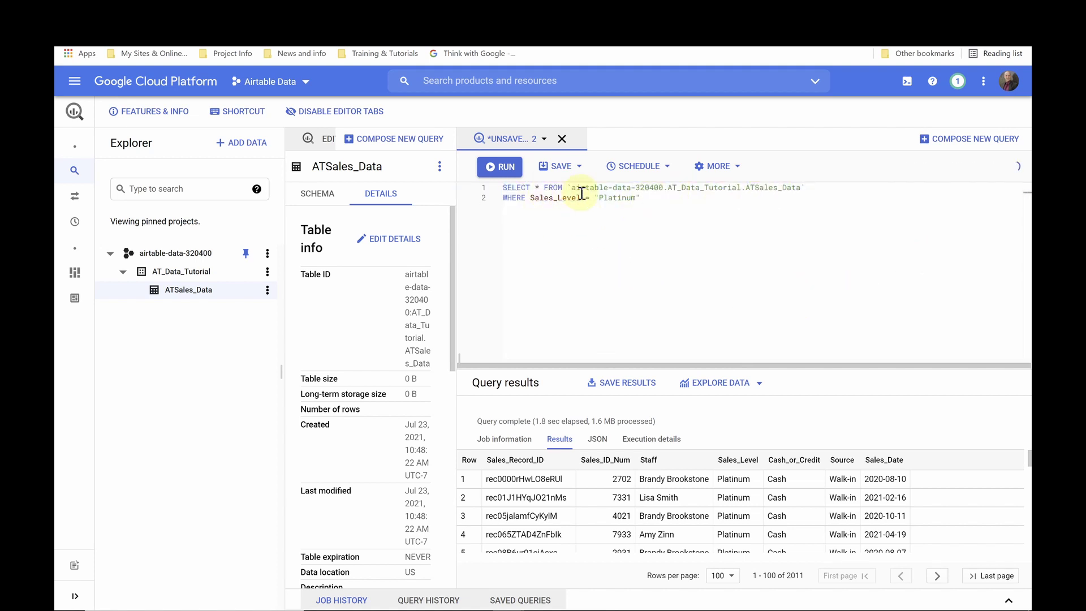
- Replace SELECT * in the ATSales_Data query with the copied SELECT block of case expressions, keeping the FROM clause on its own line
left_click_drag(544, 187, 497, 193)
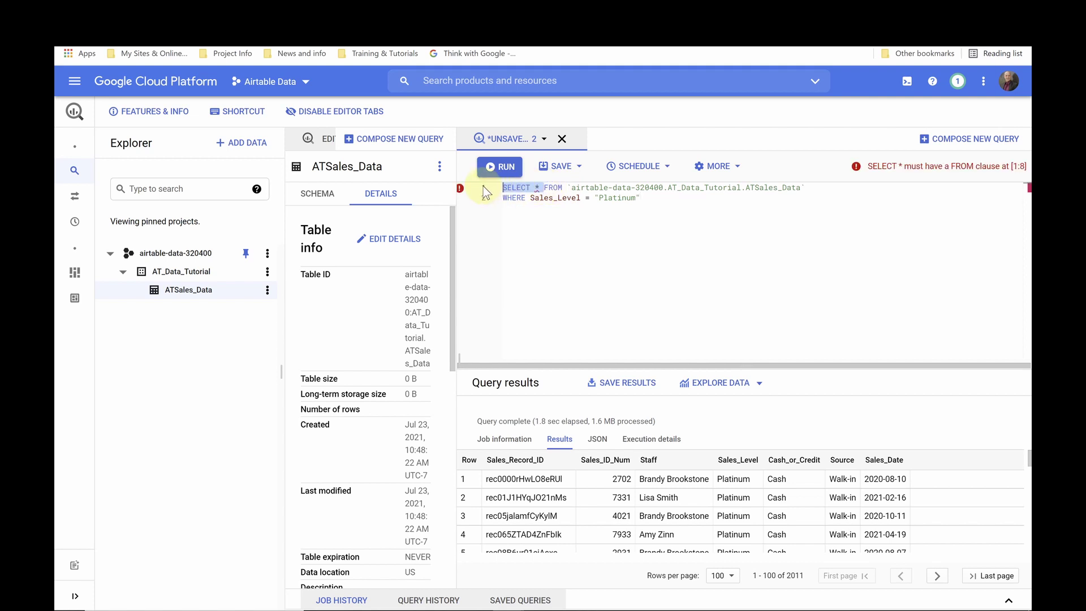
key("BackSpace")
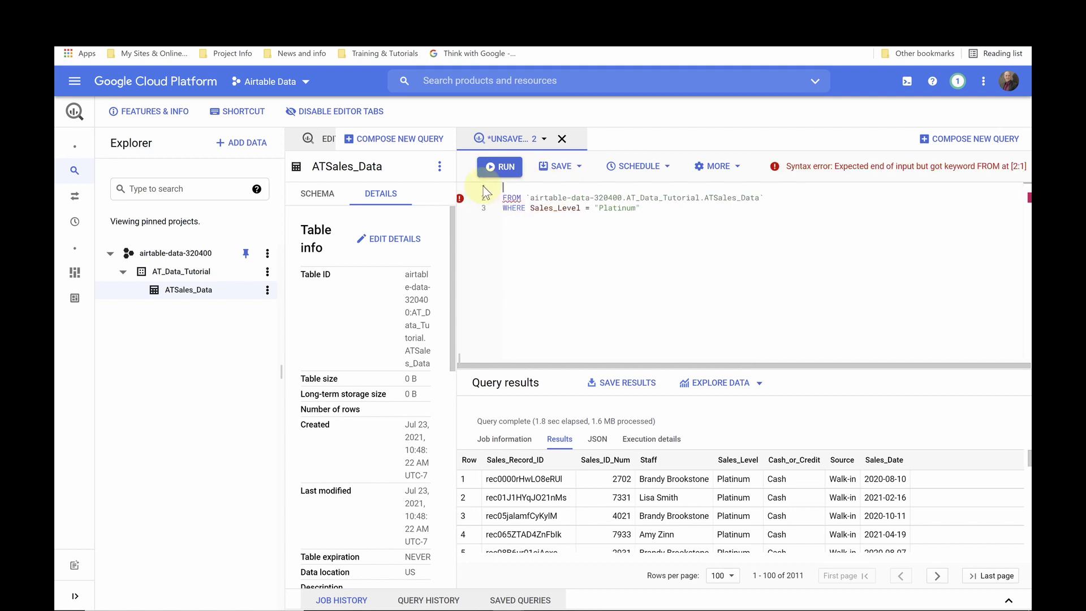
type("SELECT case   when Sales_Level='Tier 1' THEN 1 else 0 end as Tier1Ct, case   when Sales_Level='Tier 2' THEN 1 else 0 end as Tier2Ct, case   when Sales_Level='Tier 3' THEN 1 else 0 end as Tier3Ct, case   when Sales_Level='Platinum' THEN 1 else 0 end as PlatinumCt, case   when Sales_Level='Gold' THEN 1 else 0 end as GoldCt, case   when Sales_Level='Silver' THEN 1 else 0 end as SilverCt, case   when Sales_Level<>'Tier 1' and Sales_Level<>'Tier 2' and Sales_Level<>'Tier 3'    and Sales_Level<>'Platinum' and Sales_Level<>'Gold' and Sales_Level<>'Silver'   THEN 1 else 0 end as OtherCt, case   when Cash_or_Credit='Cash' THEN 1 else 0 end as CashCt, case   when Cash_or_Credit='Credit' THEN 1 else 0 end as CreditCt, case   when Cash_or_Credit<>'Credit' and Cash_or_Credit<>'Cash' THEN 1 else 0 end as NotCashCreditCt")
key("ctrl+End")
type("WHERE Sales_Level = \"Platinum\"")
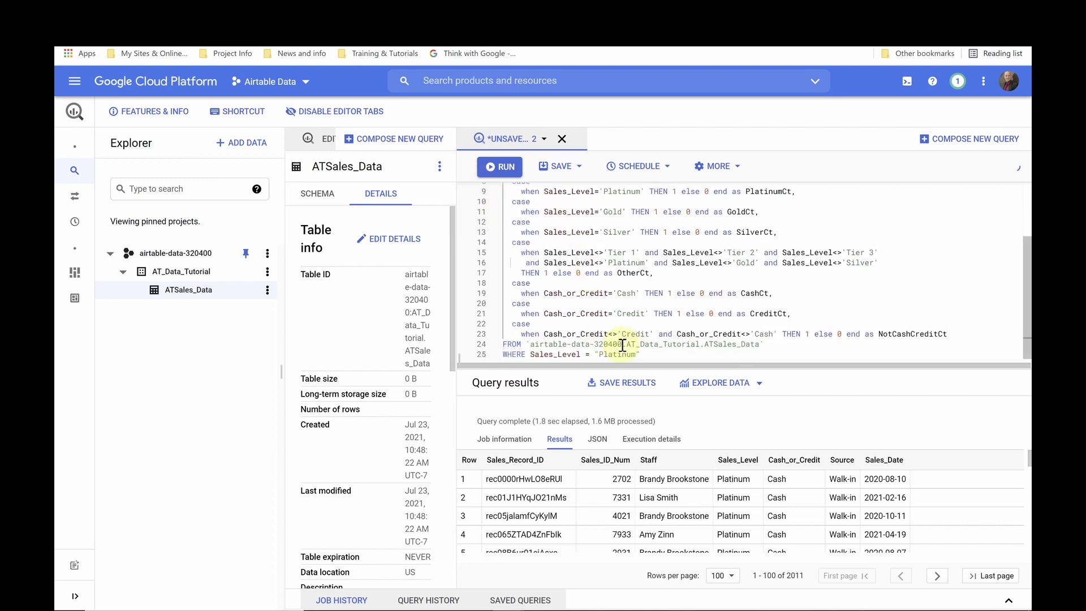
- Remove the WHERE Sales_Level = "Platinum" line from the end of the query and run it
left_click_drag(628, 355, 493, 357)
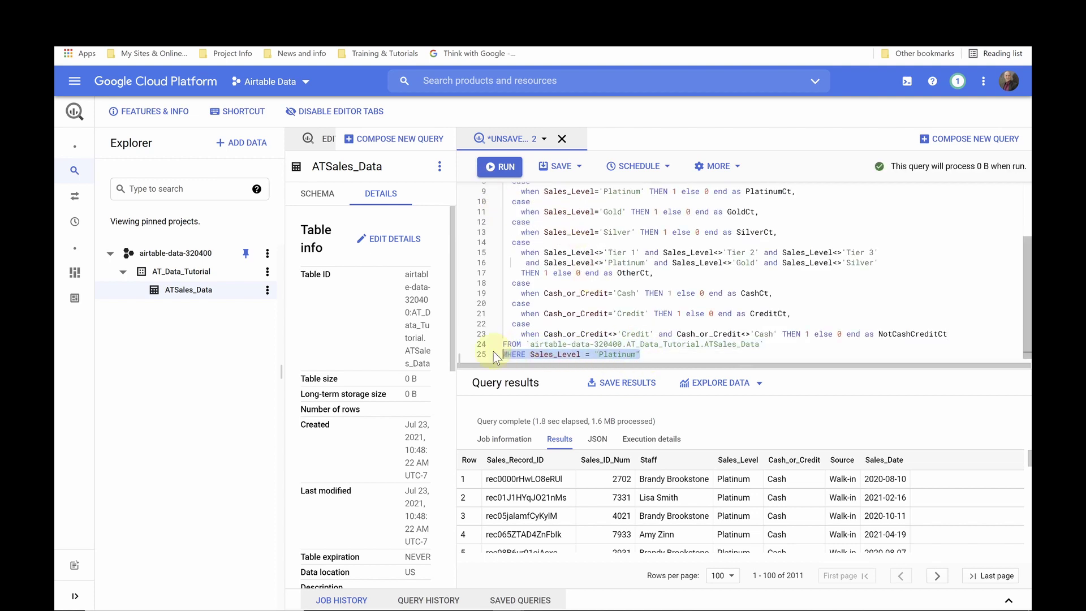
key("BackSpace")
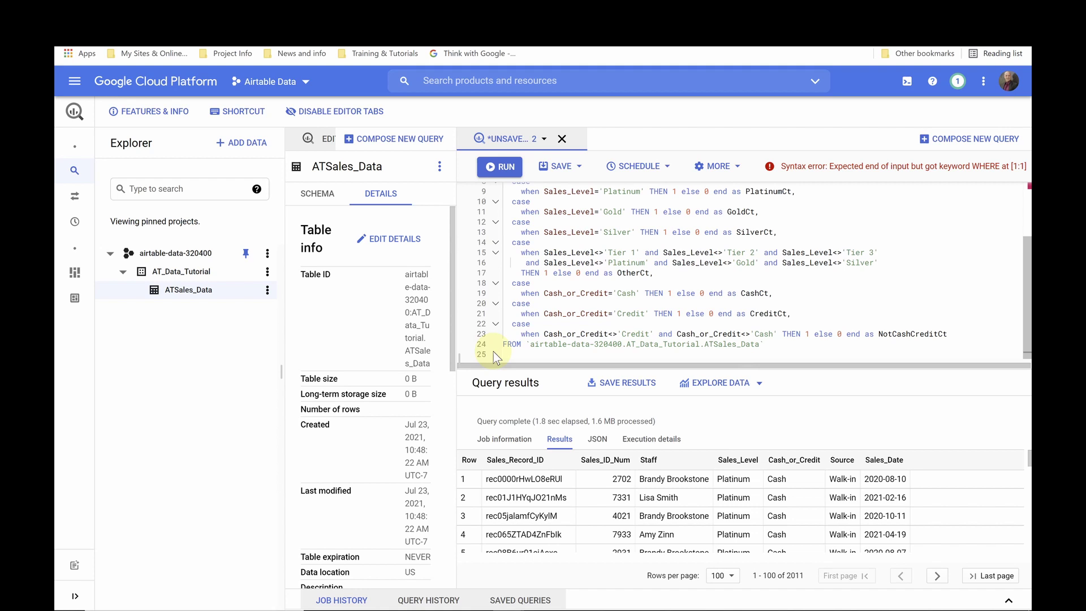
key("BackSpace")
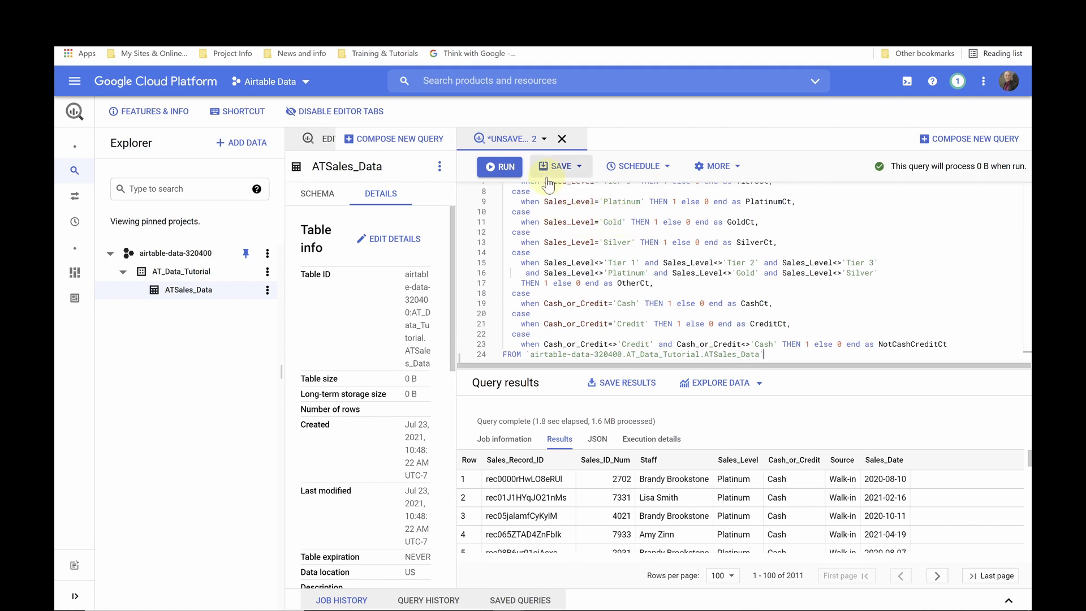
left_click(502, 168)
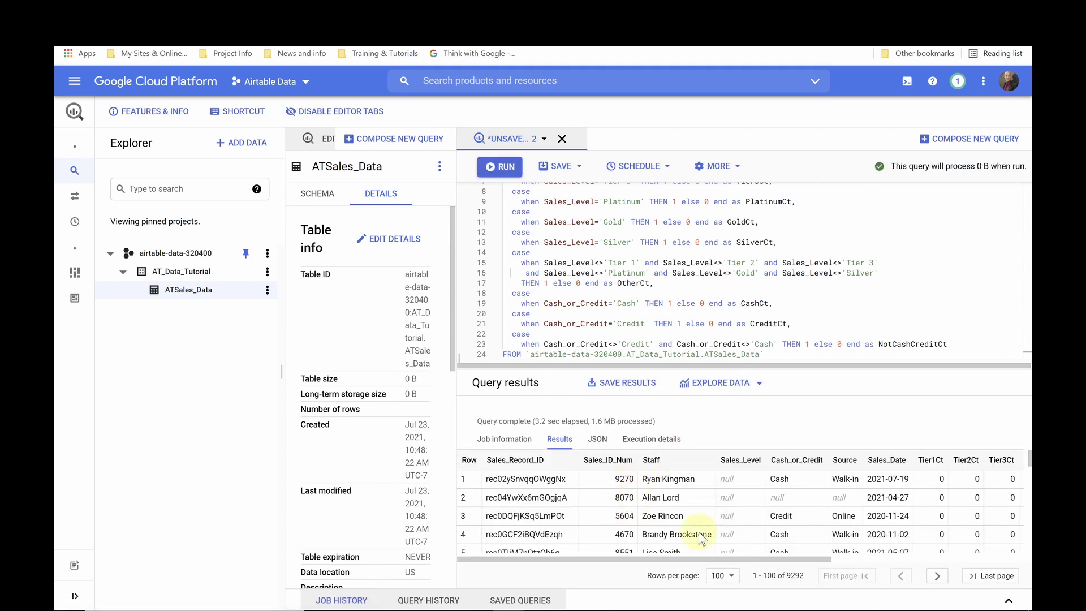
- Look through the first page of query results, comparing the Sales_Level and Cash_or_Credit values with the new count columns
left_click_drag(690, 560, 897, 589)
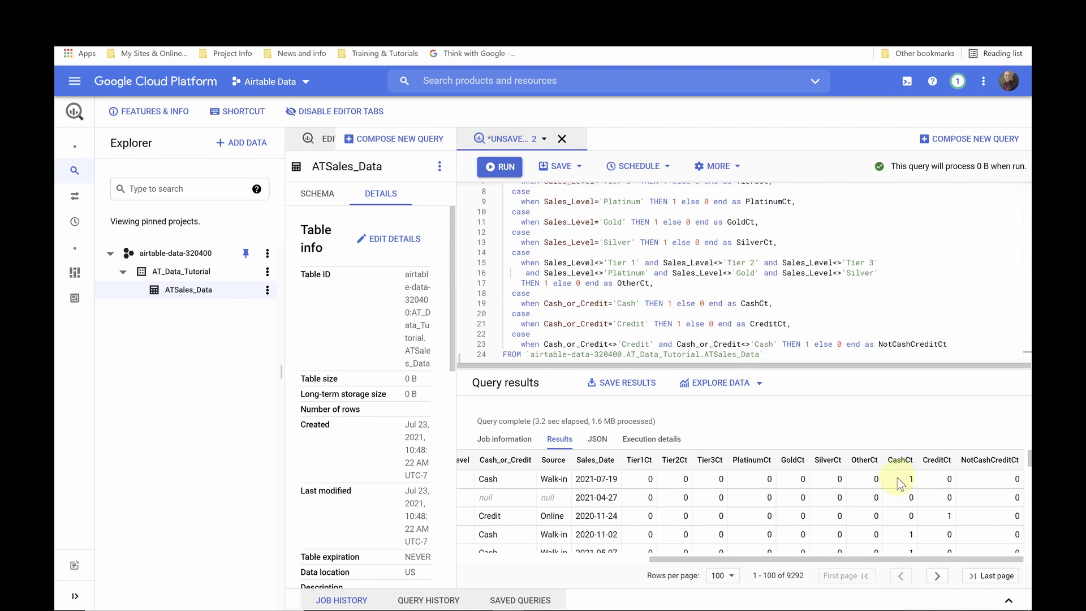
scroll(900, 485, "down", 10)
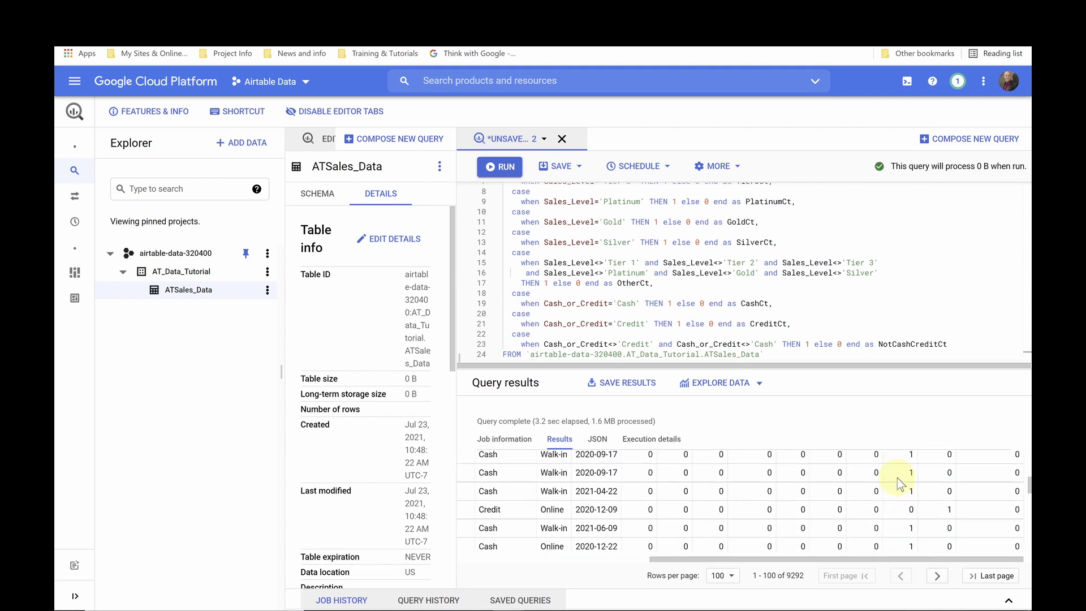
scroll(900, 484, "down", 8)
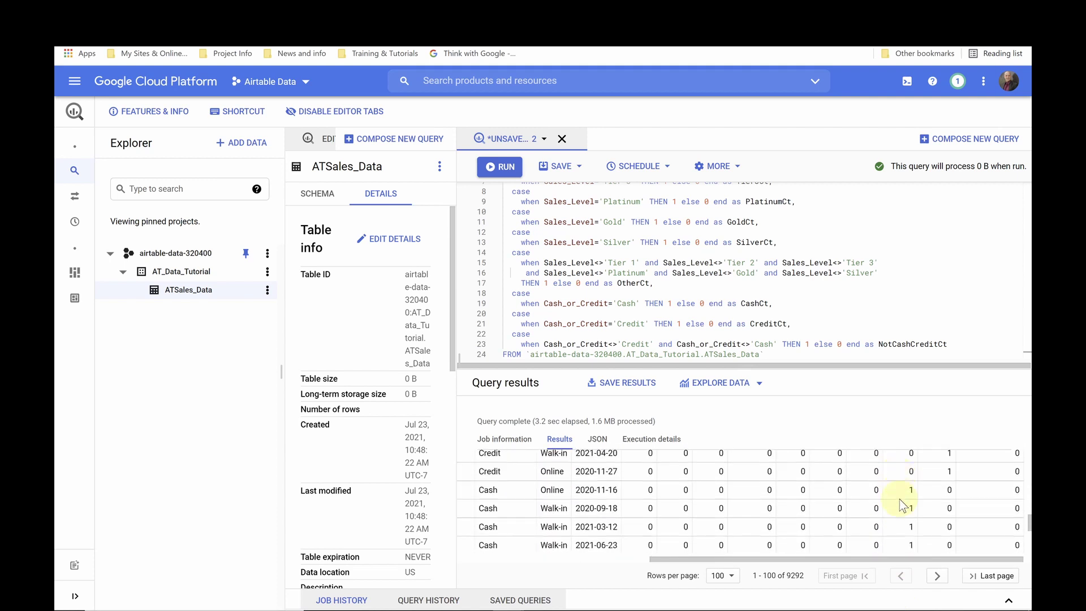
left_click_drag(847, 559, 745, 563)
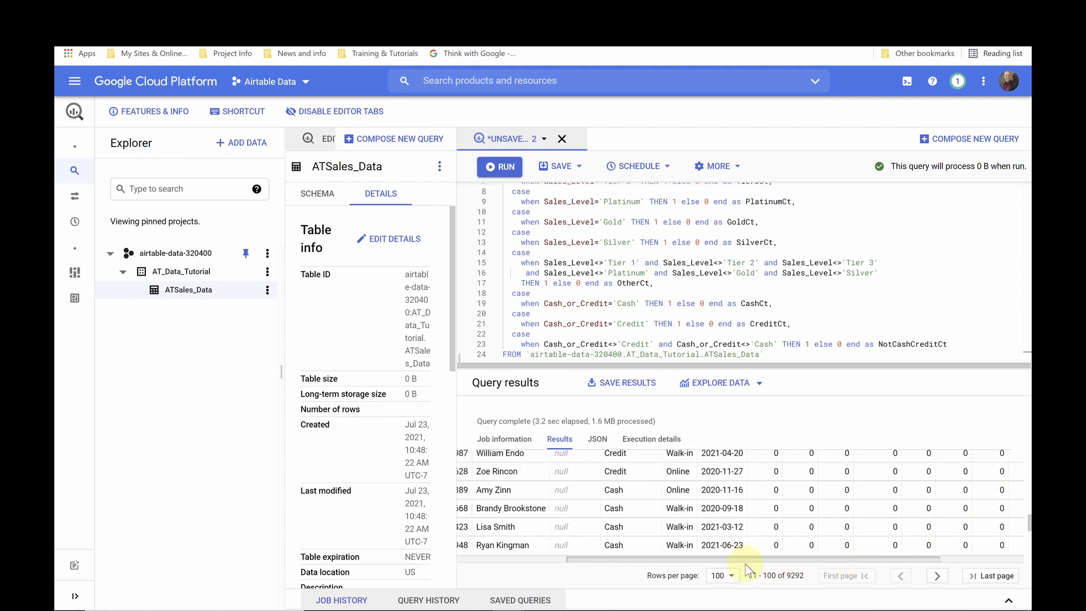
scroll(601, 497, "down", 5)
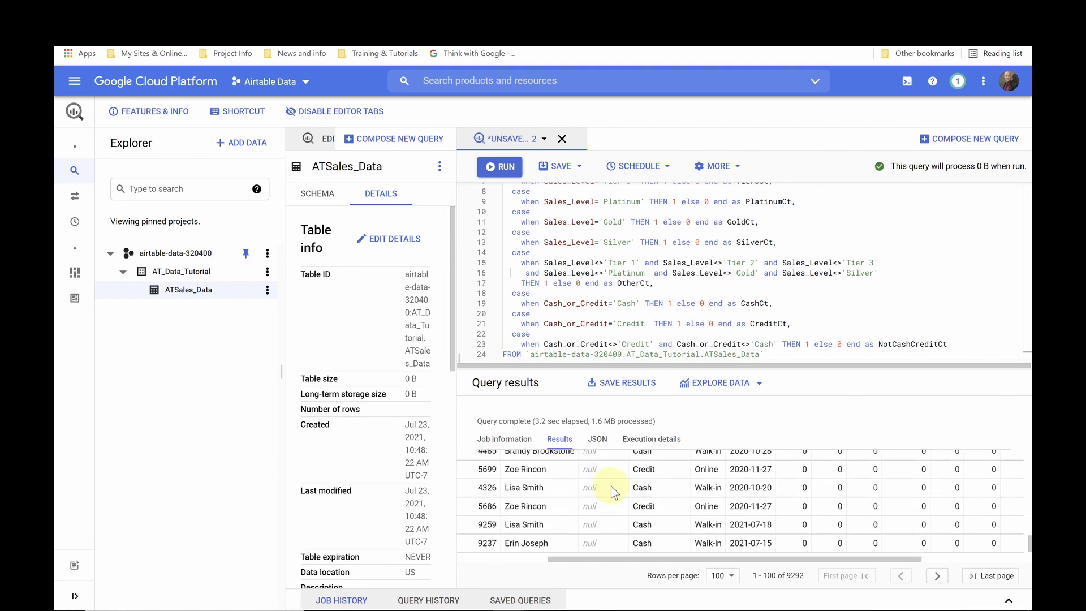
scroll(621, 498, "up", 2)
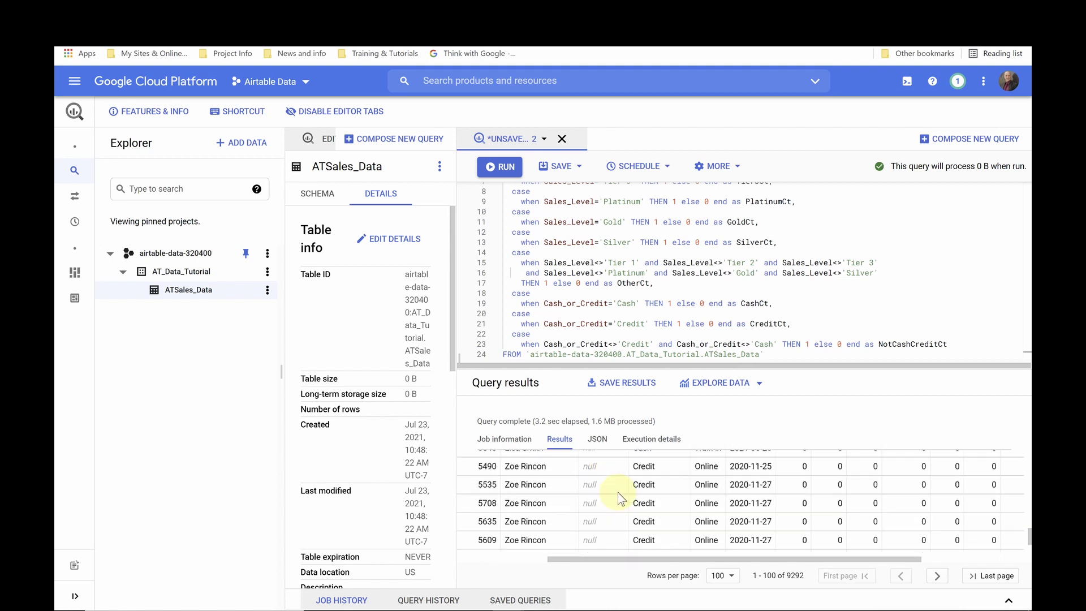
scroll(621, 498, "down", 2)
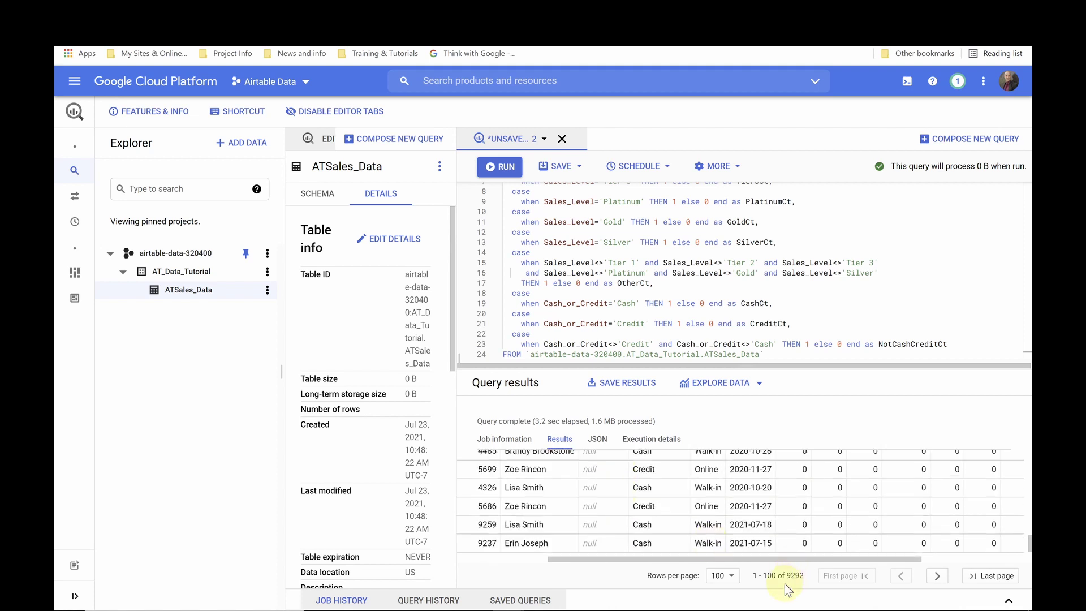
- Page forward to result rows 401–500, keeping 100 rows per page, and examine the count columns for the Gold sales
left_click(736, 578)
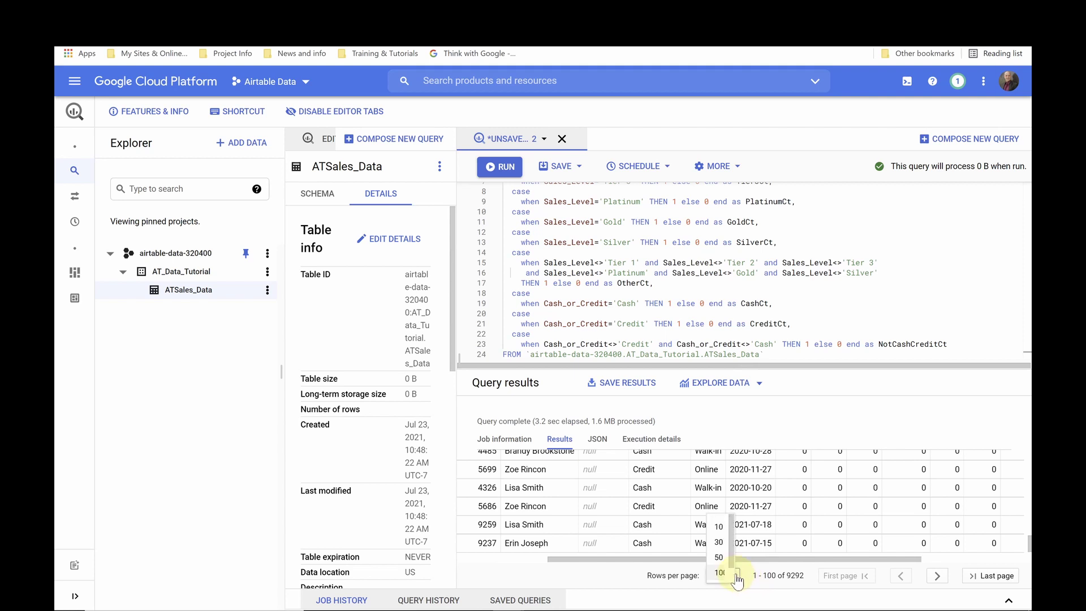
left_click(737, 580)
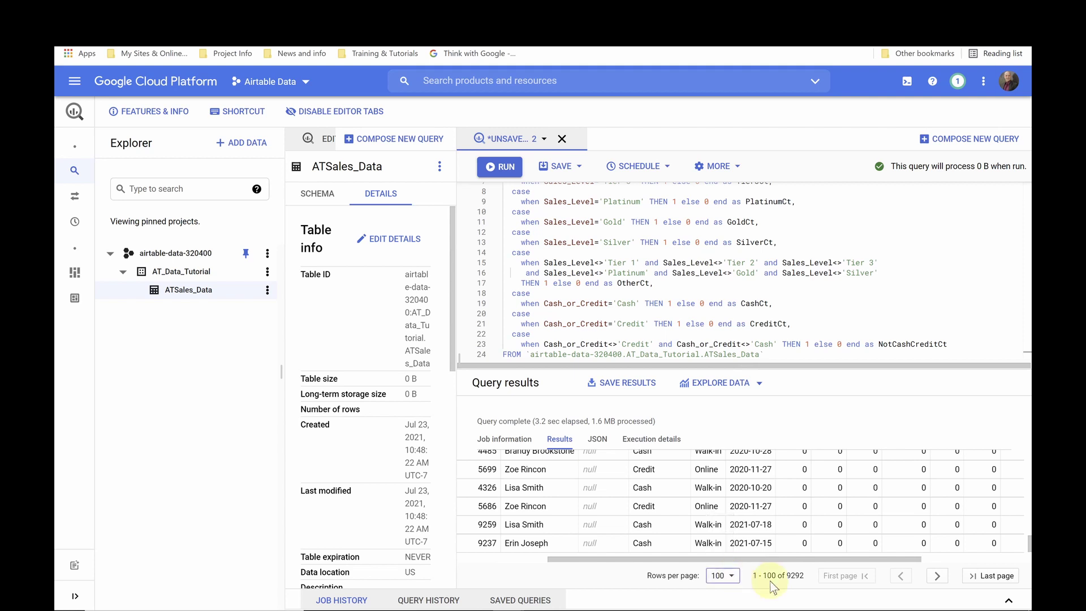
left_click(937, 576)
left_click(934, 583)
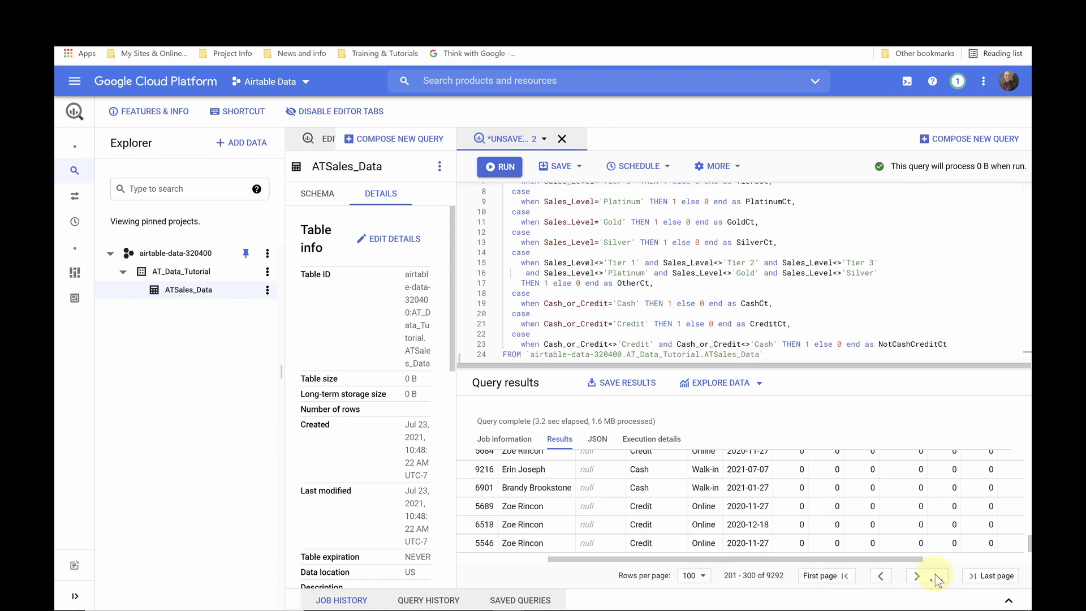
left_click(937, 577)
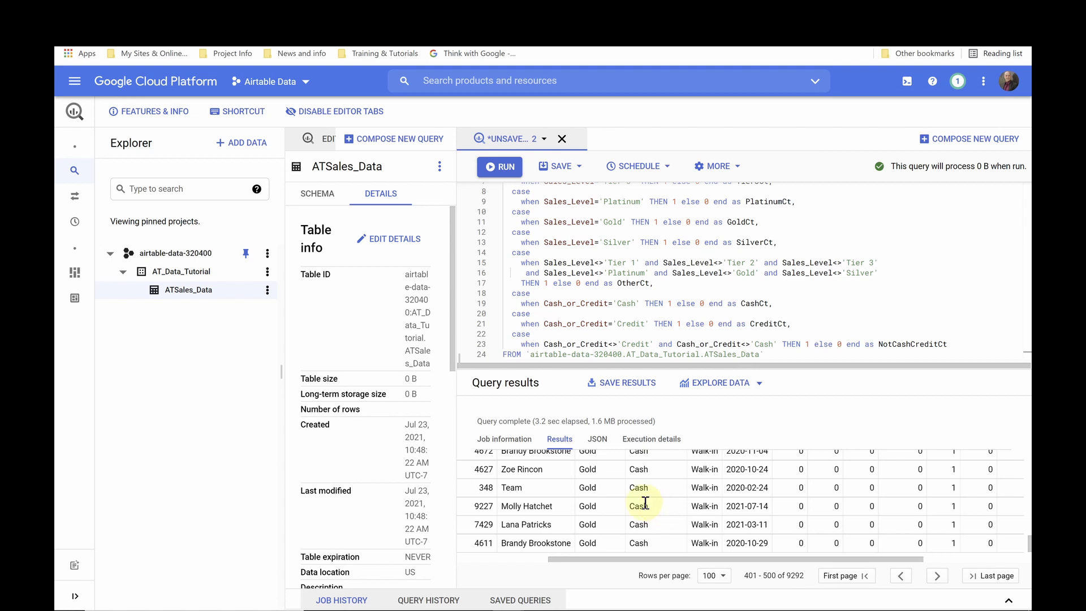
left_click_drag(735, 559, 802, 566)
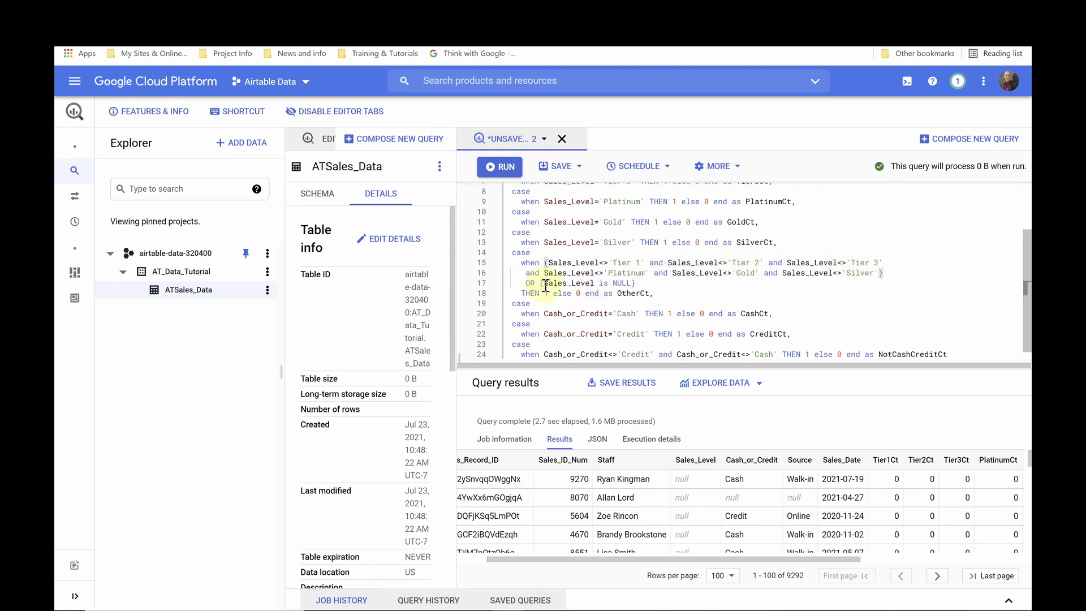
- Review the OtherCt case expression with its Sales_Level is NULL condition, and check the OtherCt column in the query results
double_click(633, 294)
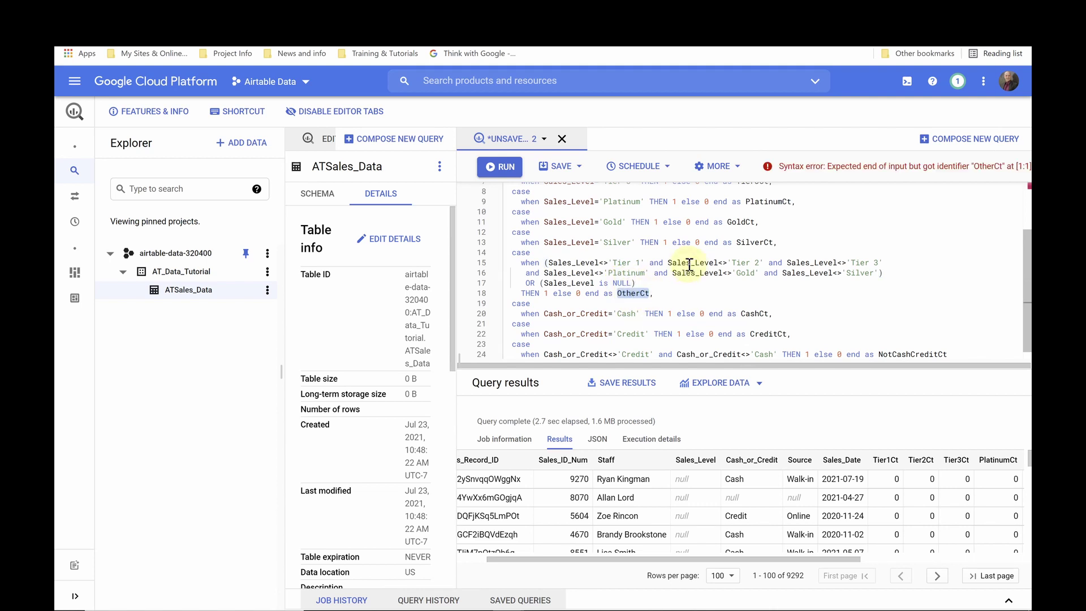
left_click(546, 263)
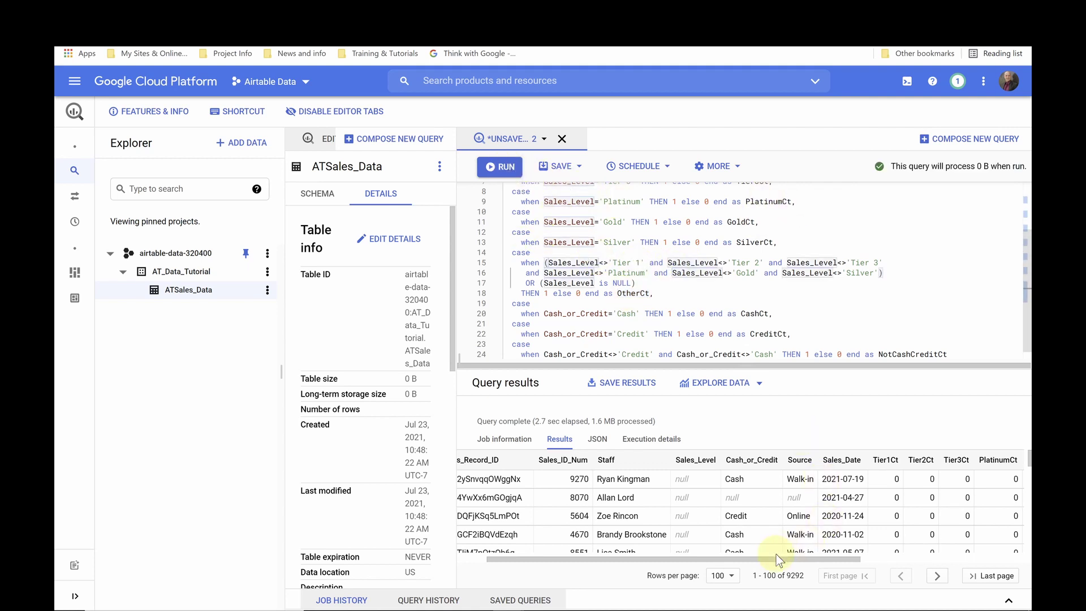
left_click_drag(768, 557, 864, 561)
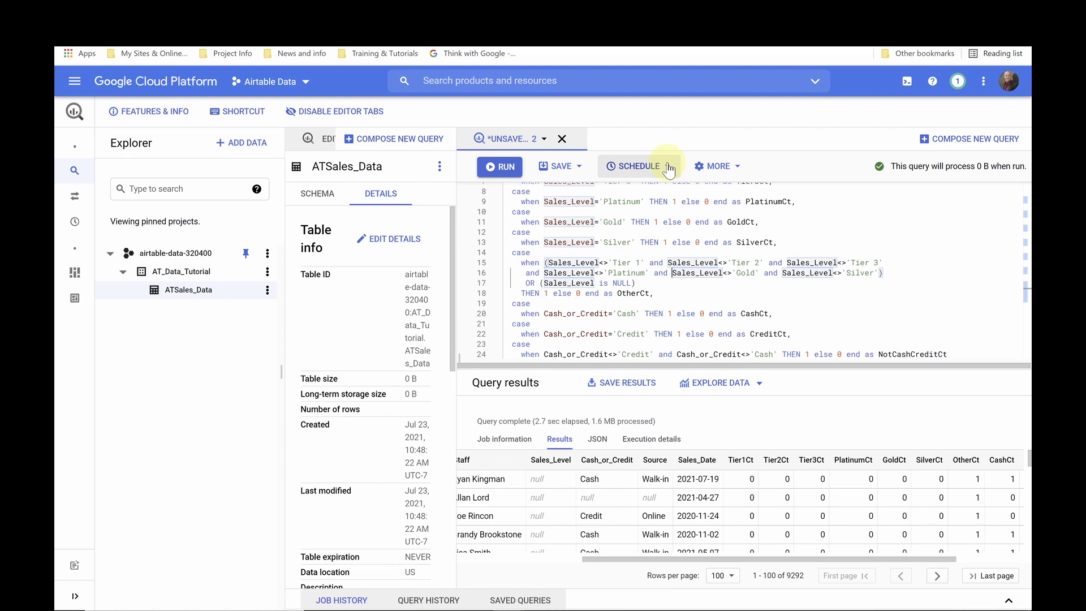
- In the query settings, set a destination table named tblSALESDATA in the AT_Data_Tutorial dataset for the query results
left_click(738, 170)
left_click(732, 216)
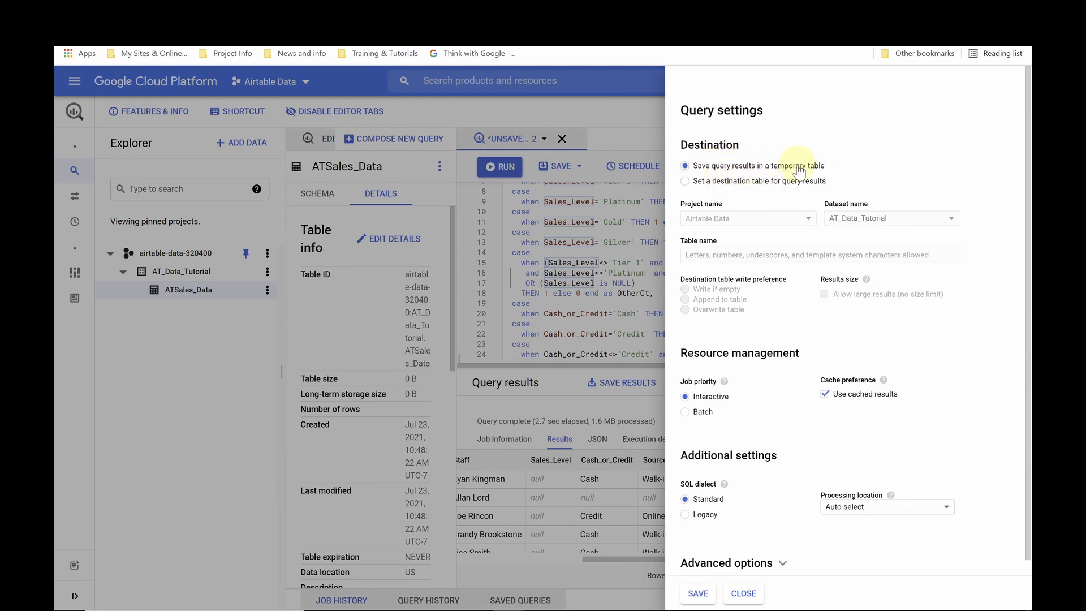
left_click(686, 181)
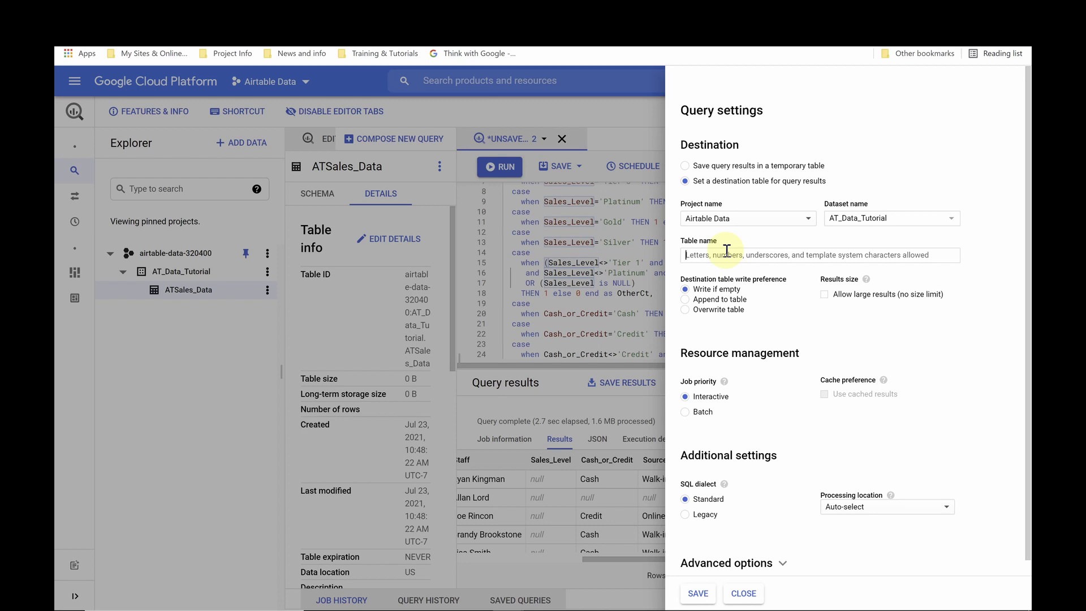
left_click(727, 251)
type("tblSALESDATA")
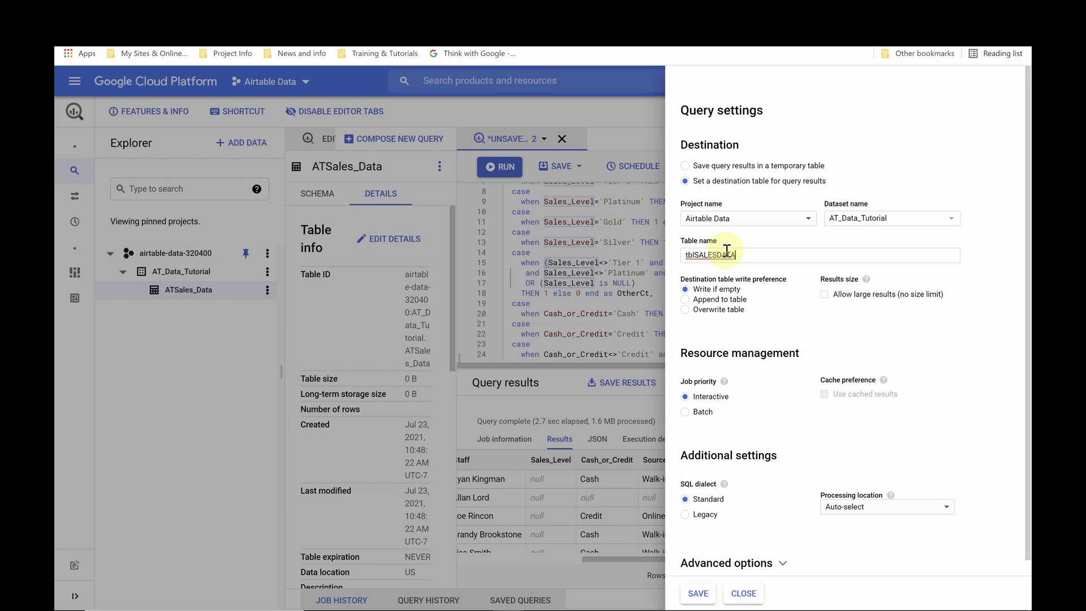
- Set the destination write preference to Overwrite table, check the advanced encryption options, and save the query settings
left_click(686, 310)
scroll(761, 371, "down", 1)
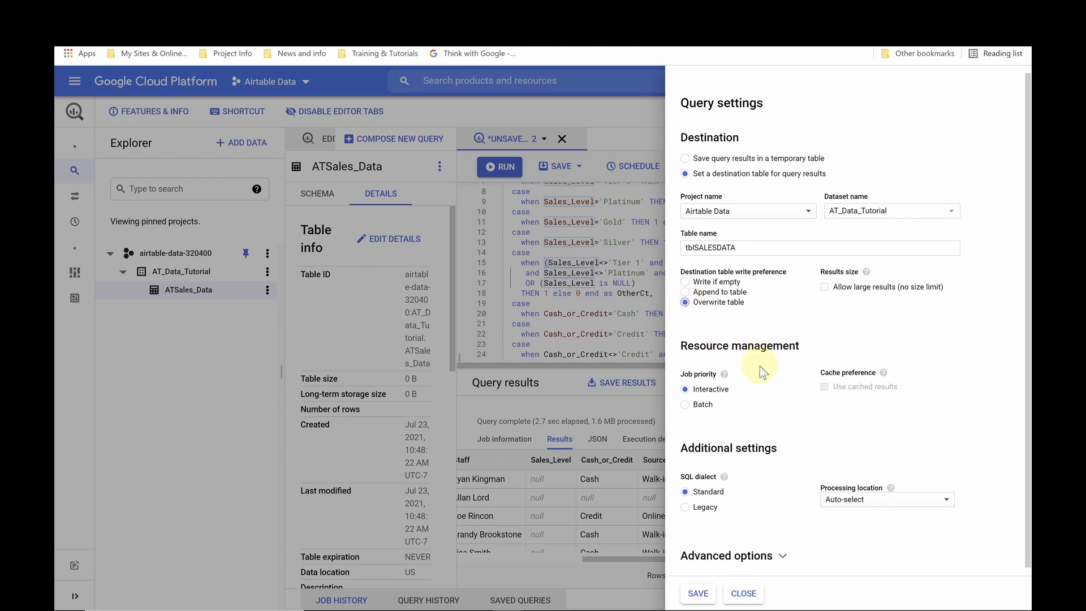
left_click(787, 555)
scroll(820, 456, "down", 2)
scroll(823, 456, "up", 3)
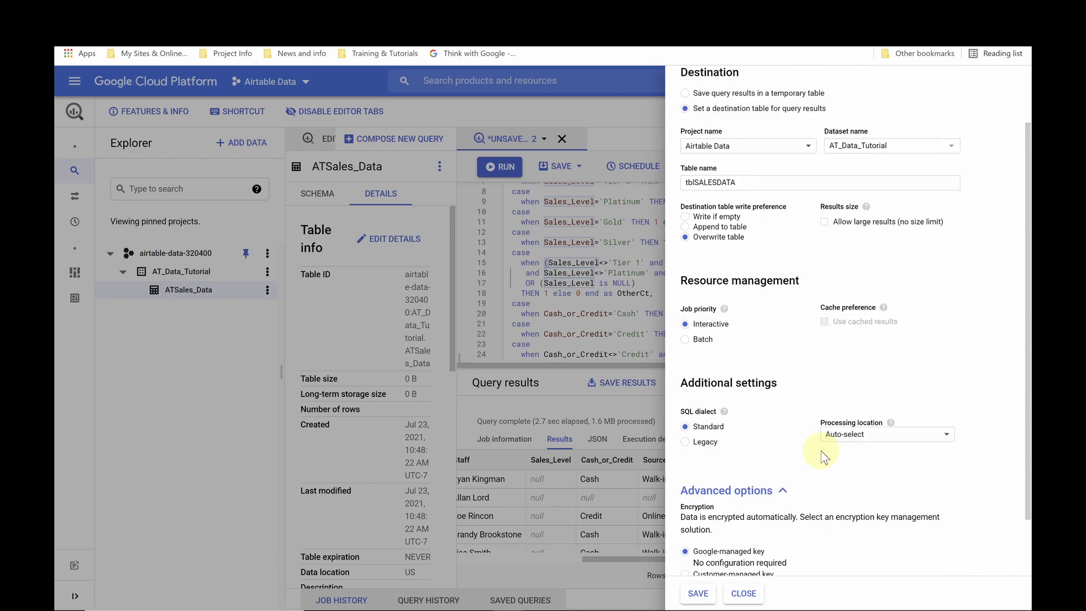
left_click(699, 591)
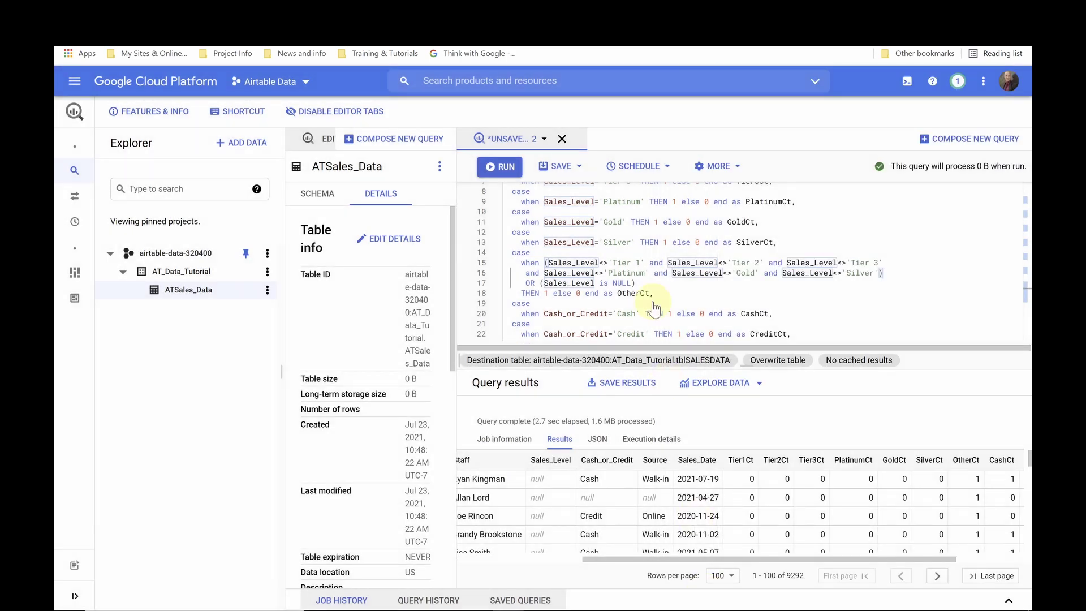
- Create a new scheduled query named qryMAKESALESTABLE that starts now and repeats on the custom schedule "every 2 hours"
left_click(669, 169)
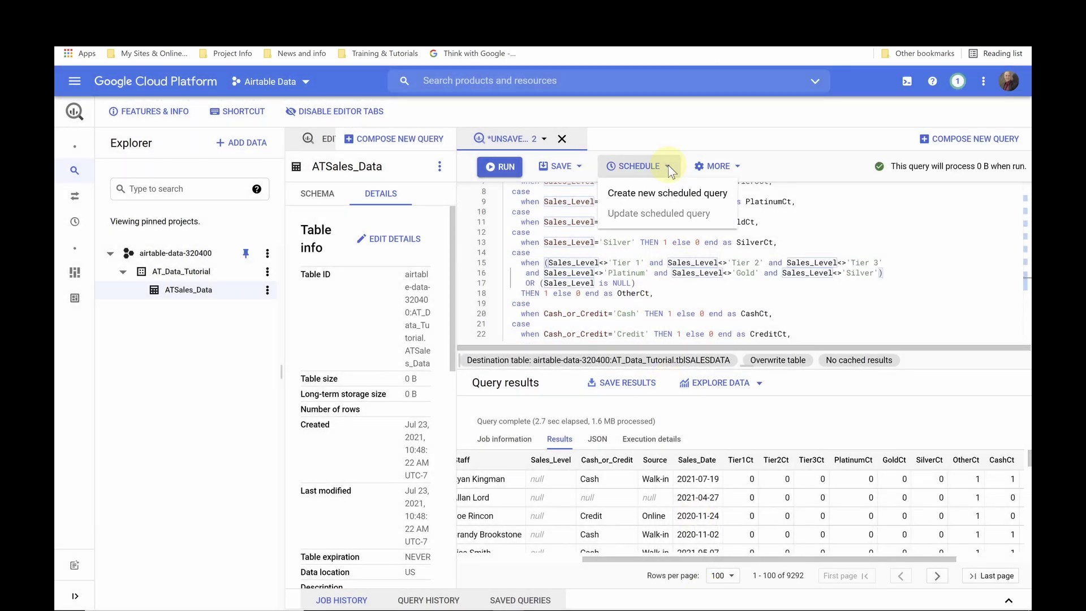
left_click(662, 195)
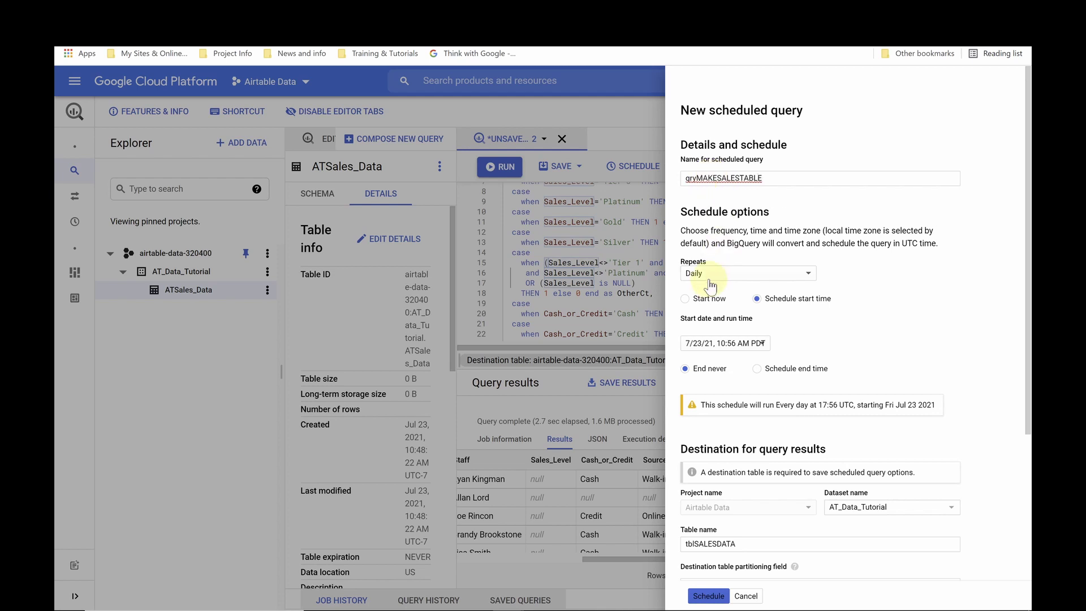
left_click(685, 299)
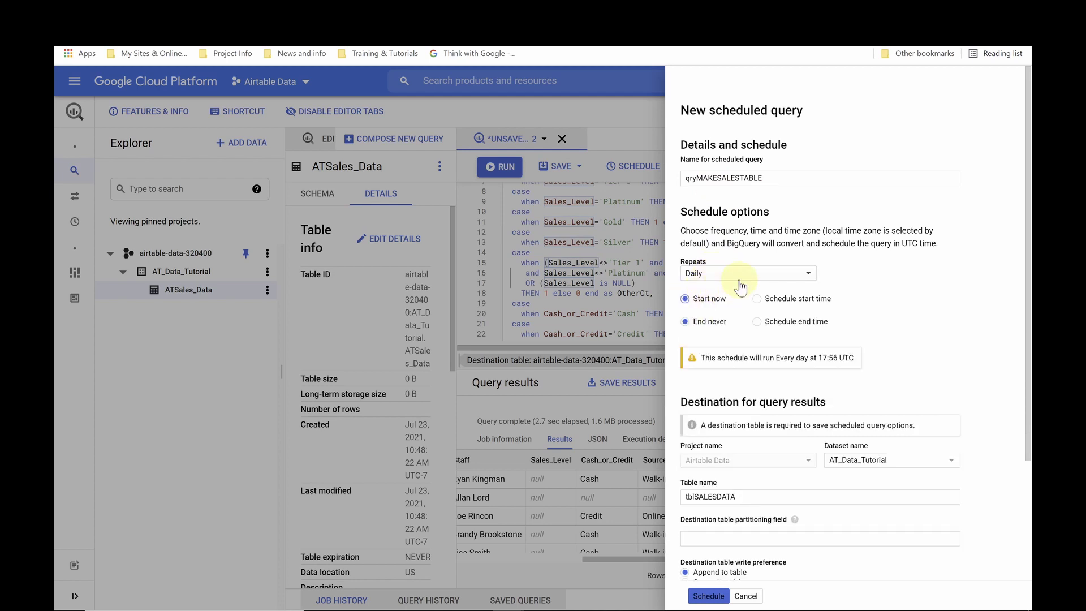
left_click(746, 275)
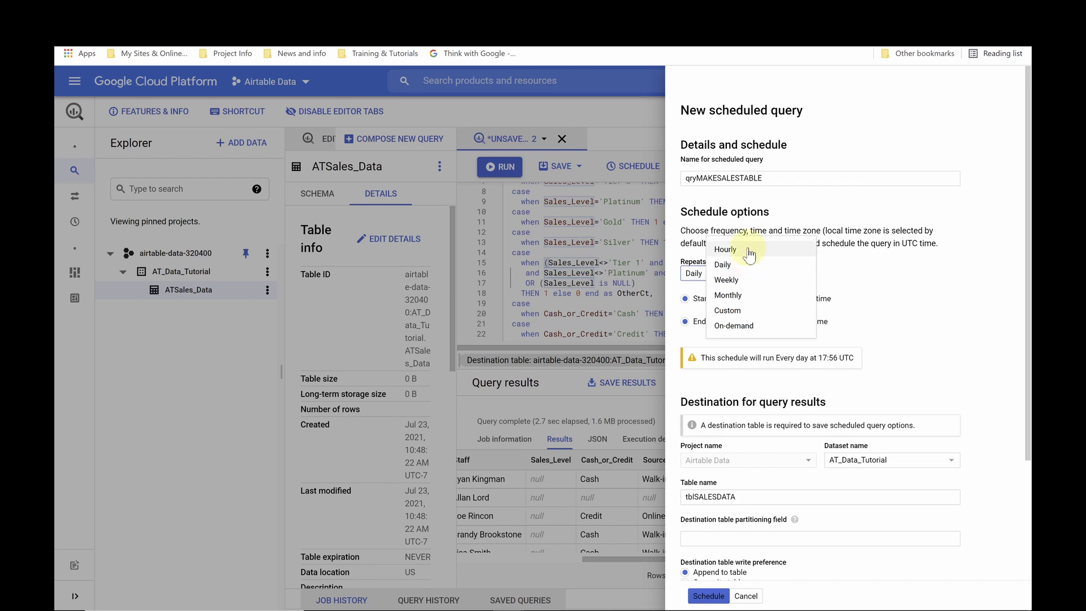
left_click(743, 313)
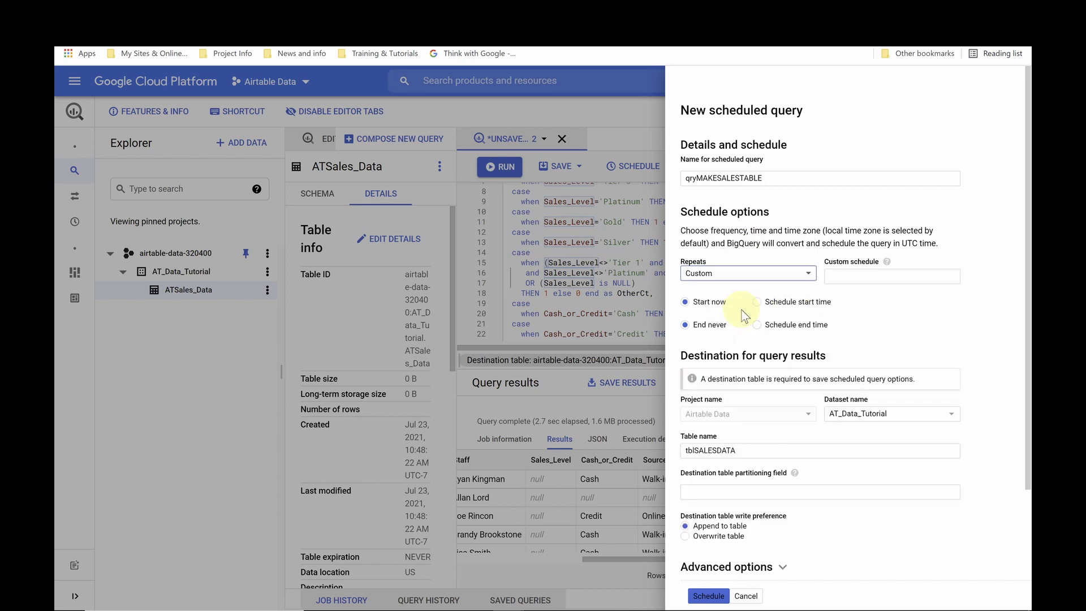
left_click(840, 276)
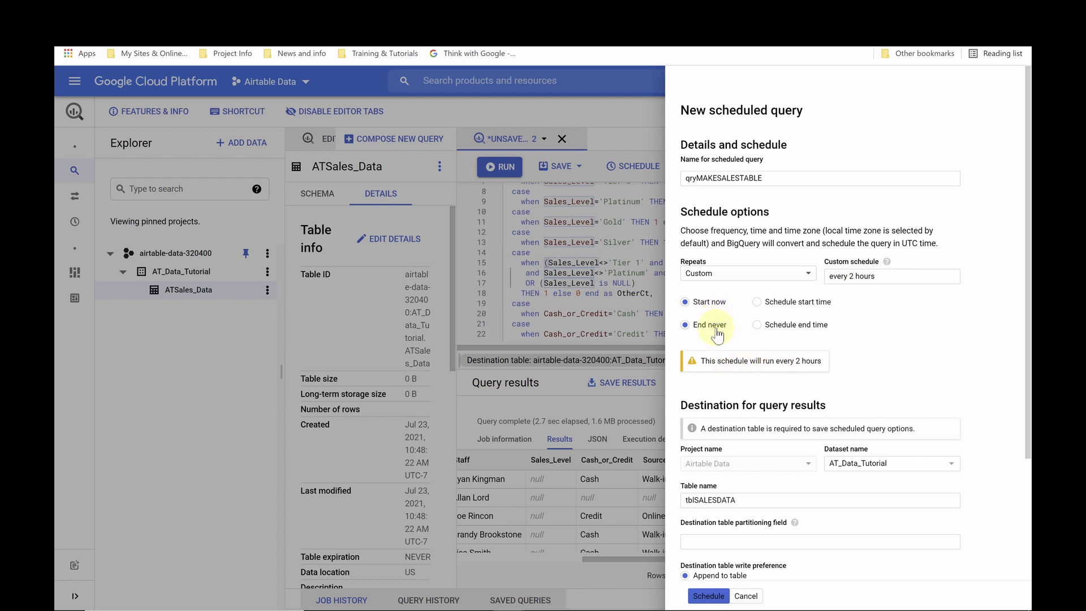
- Set the scheduled query to overwrite its destination table, review the advanced options, and submit the schedule
scroll(767, 446, "down", 3)
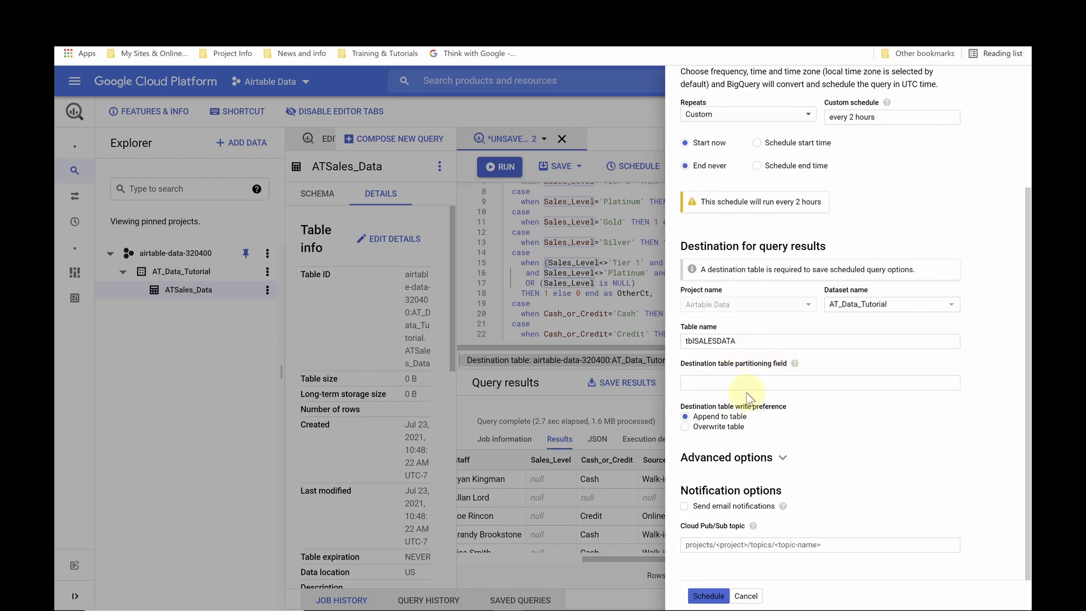
left_click(688, 428)
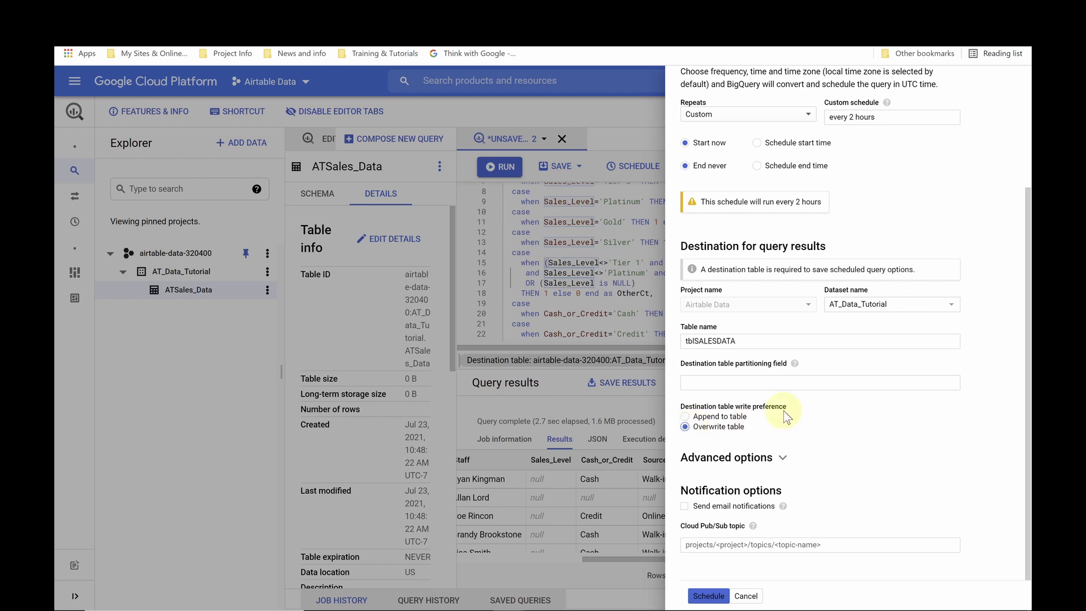
left_click(784, 458)
scroll(780, 447, "down", 3)
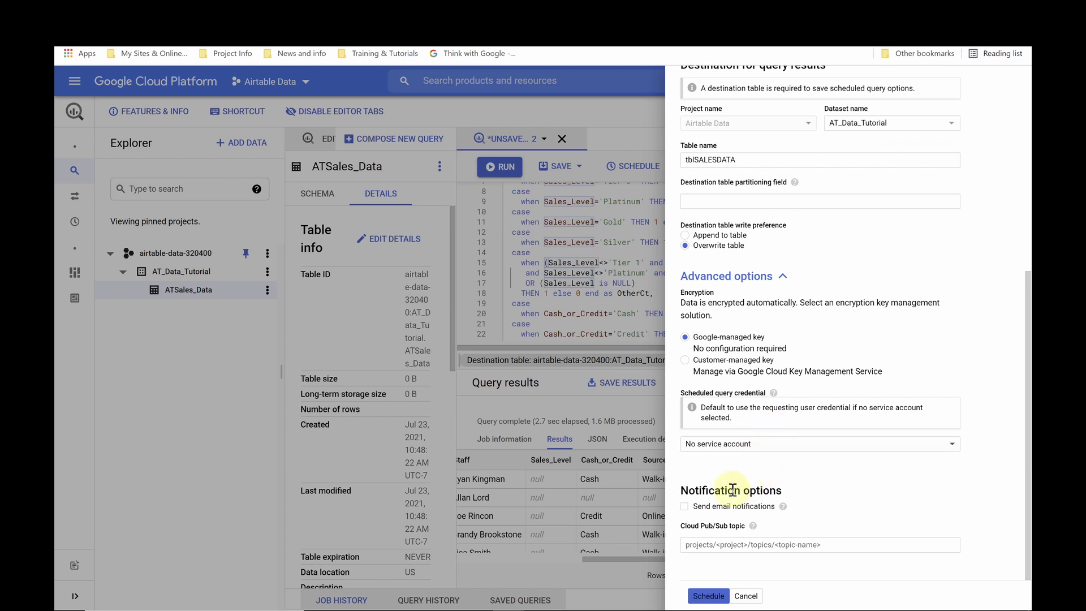
left_click(709, 596)
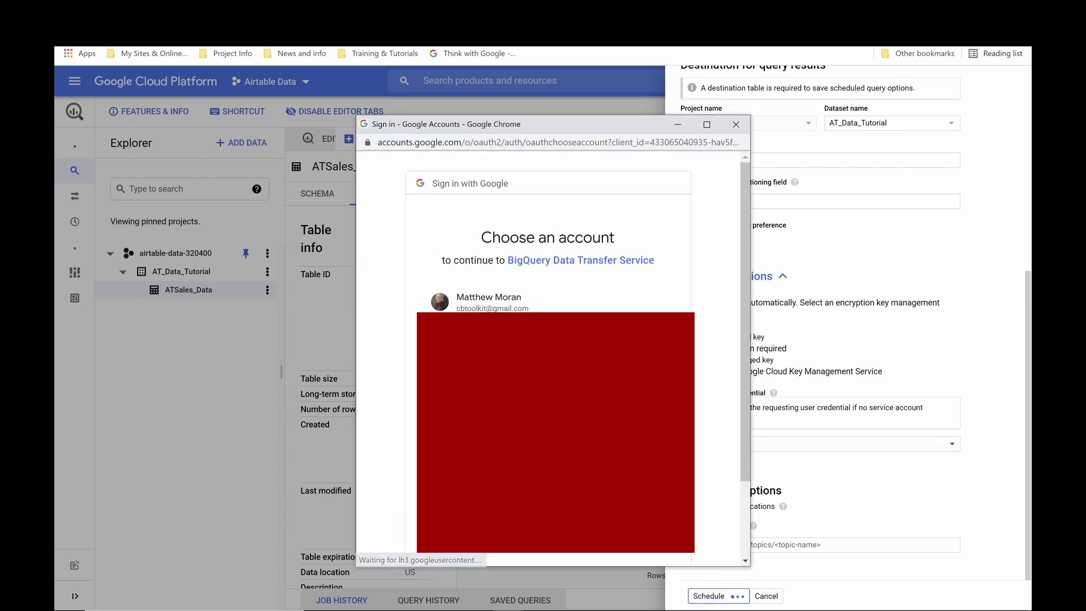
- Choose the Google account and allow BigQuery Data Transfer Service to access it
left_click(532, 304)
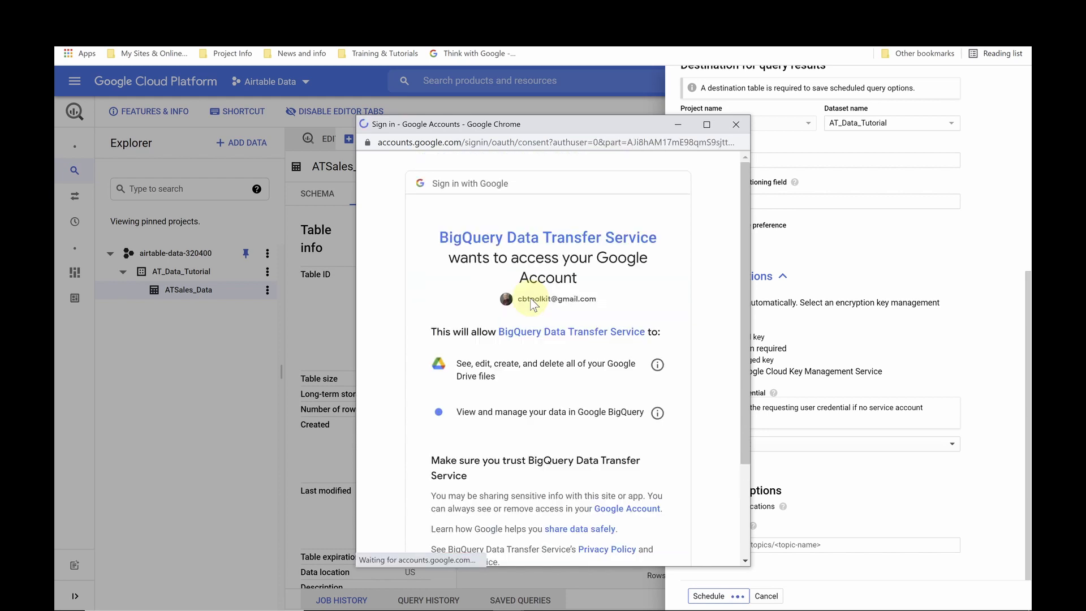
scroll(630, 457, "down", 2)
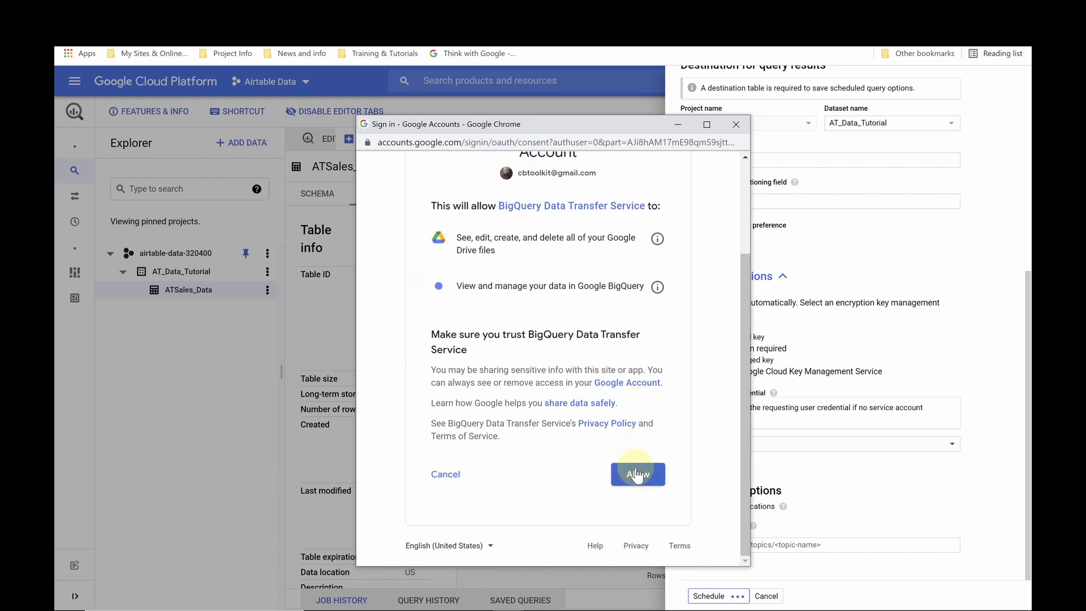
left_click(636, 475)
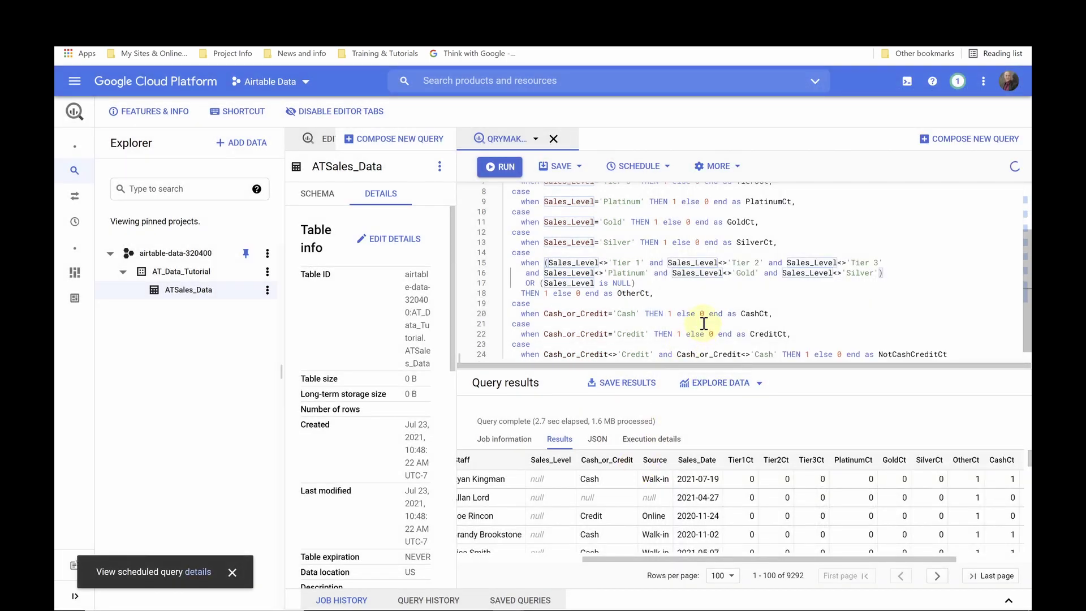
- Reload the tables of the AT_Data_Tutorial dataset and inspect the schema and details of tblSALESDATA
left_click(125, 273)
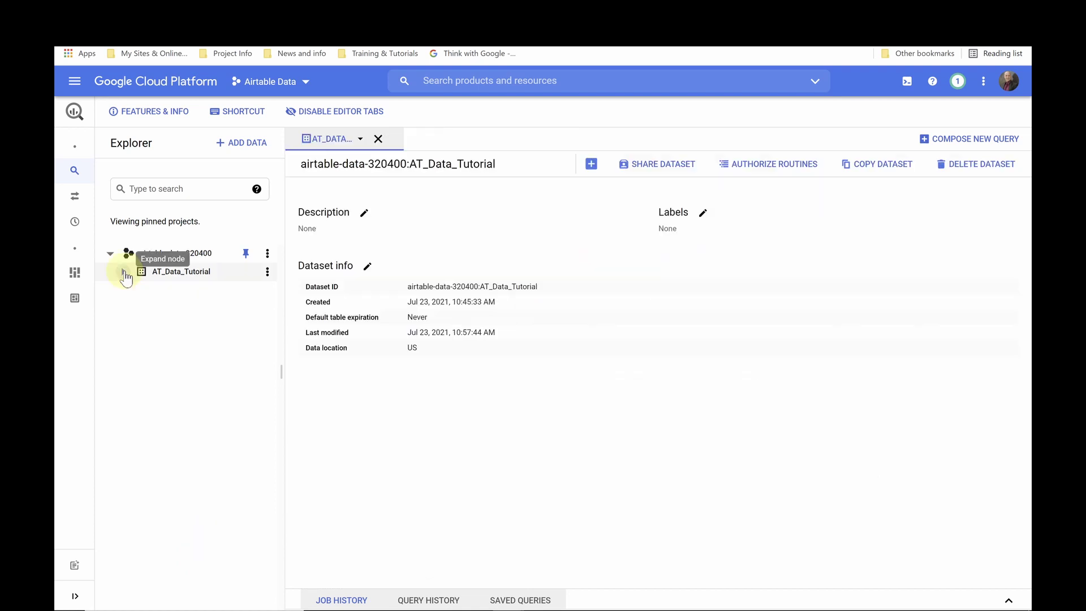
left_click(124, 273)
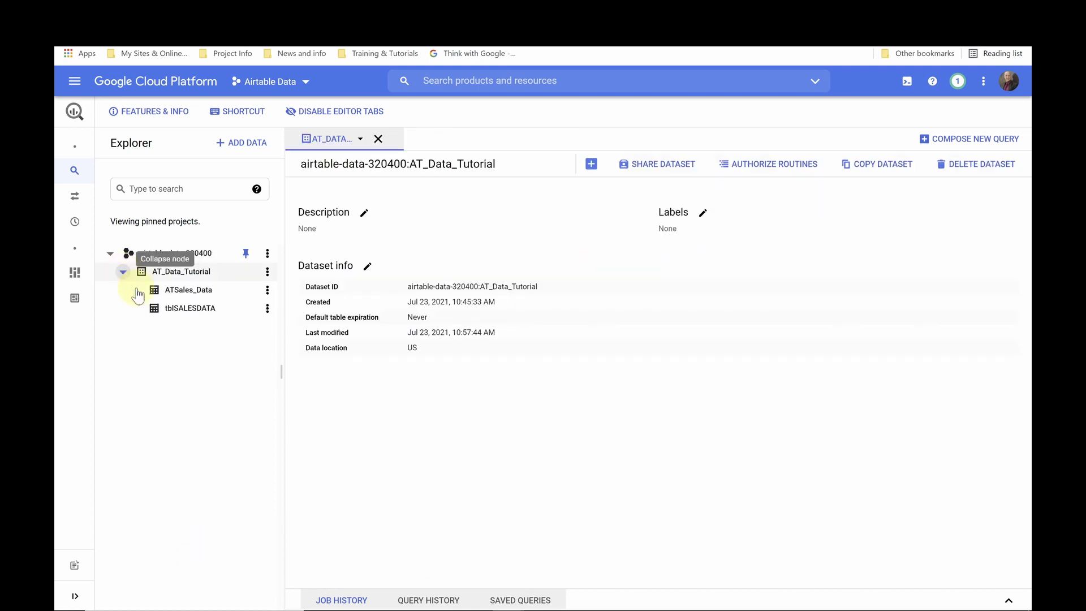
left_click(194, 313)
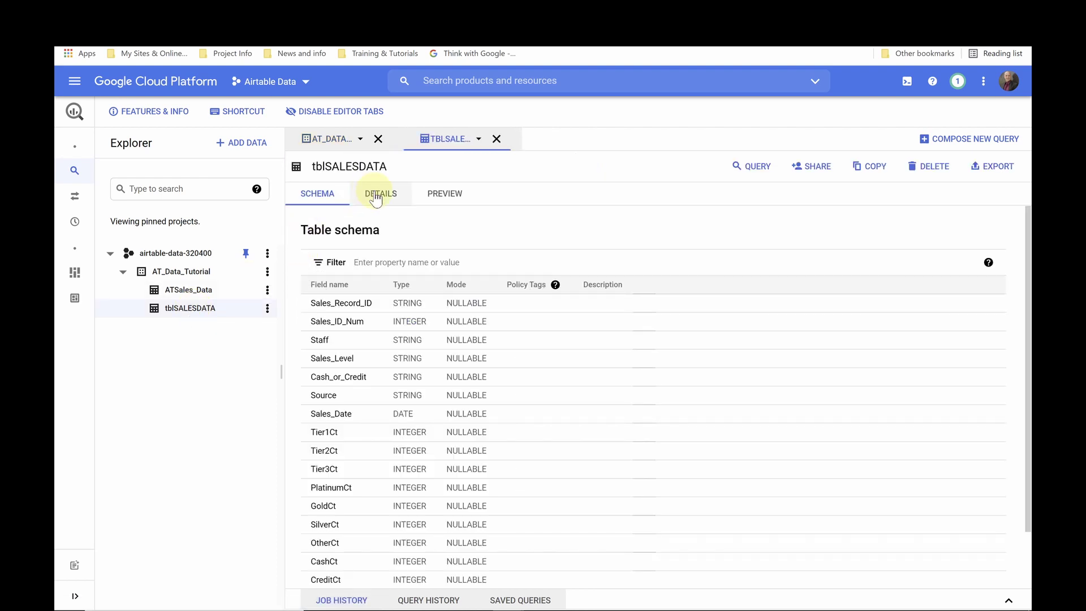
left_click(375, 196)
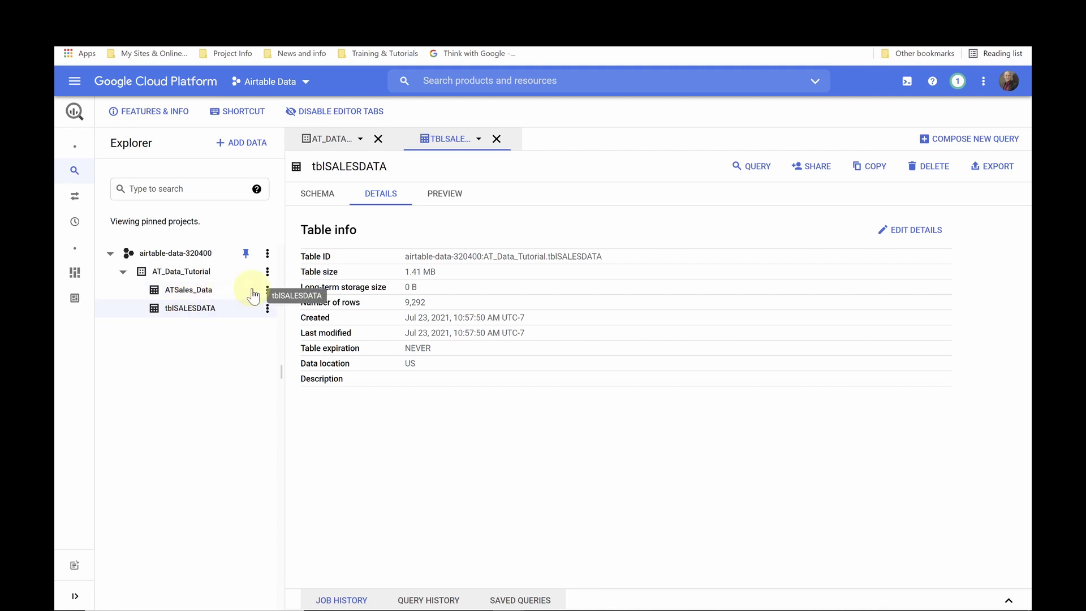
- Query all columns of tblSALESDATA with SELECT *, remove the LIMIT clause, widen the editor pane, and run the query
left_click(757, 170)
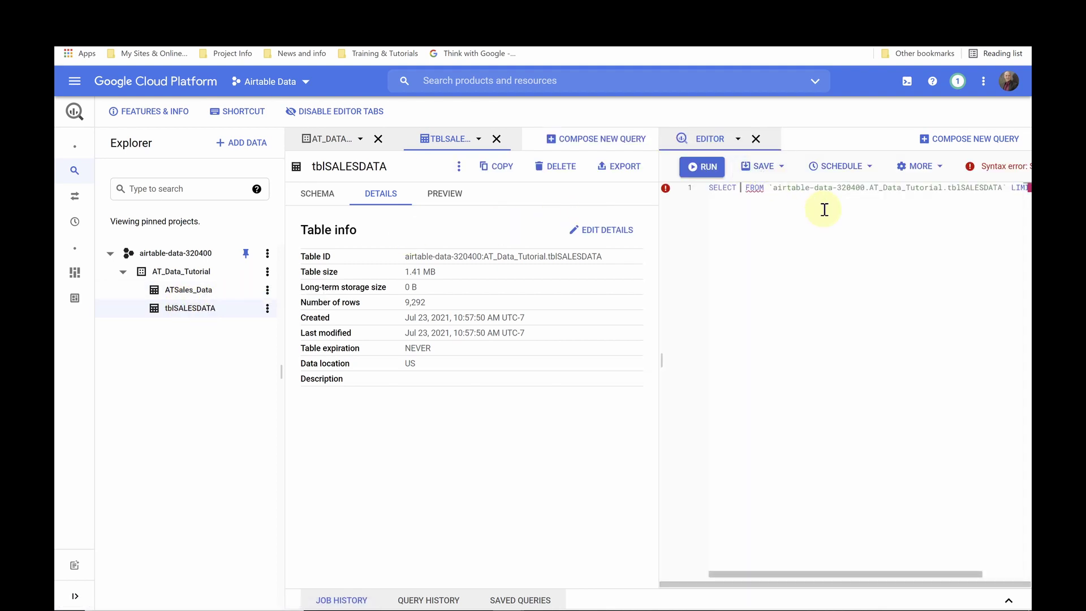
type("*")
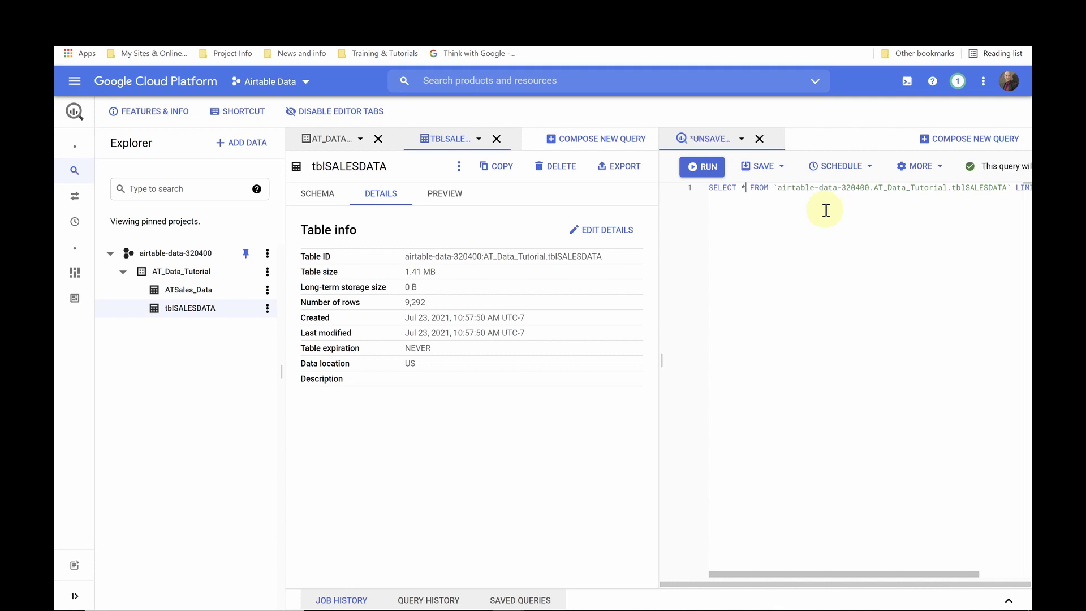
key("End")
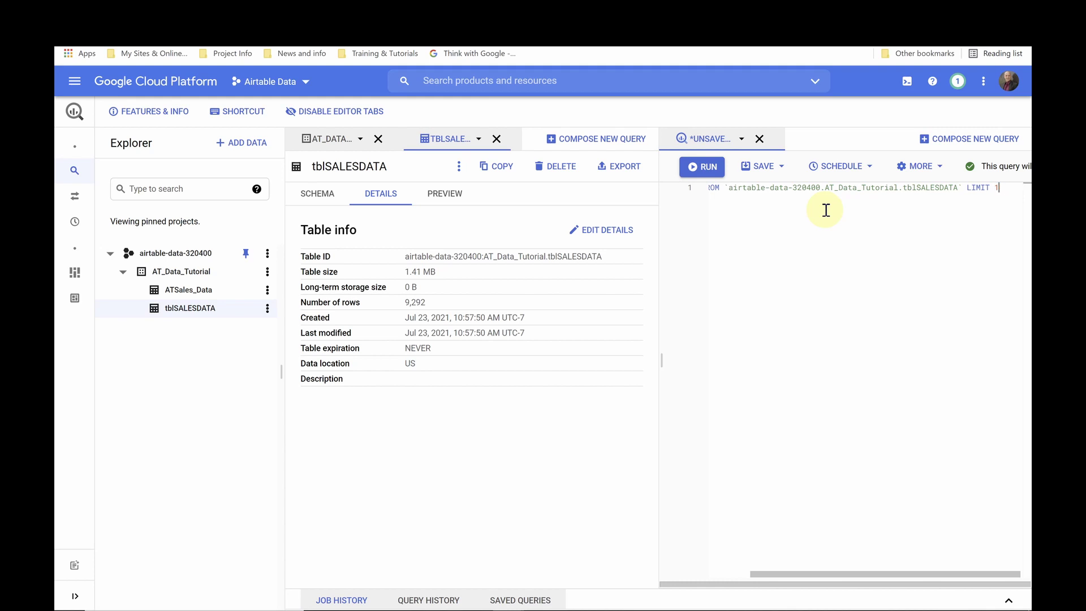
key("BackSpace")
key("BackSpace")
key("BackSpace")
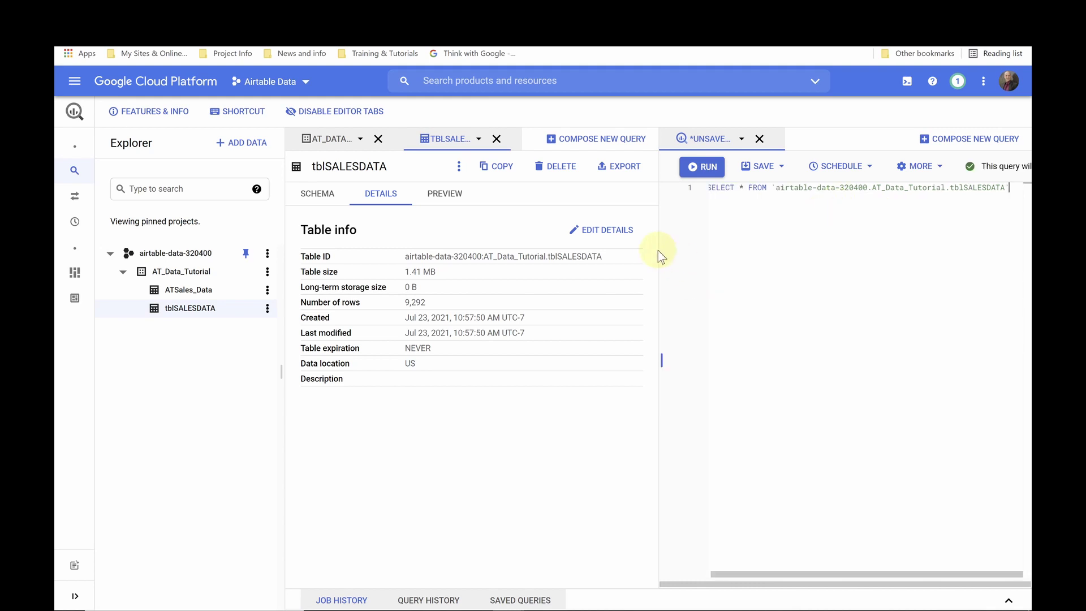
left_click_drag(658, 250, 323, 272)
left_click(372, 170)
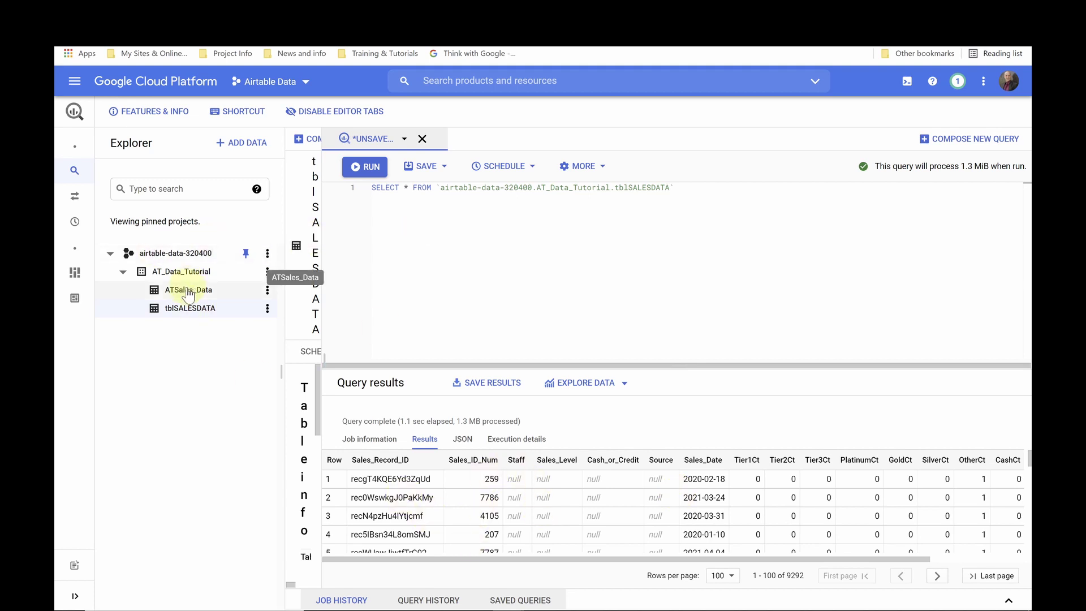
- Look through the tblSALESDATA query results, including the count columns through NotCashCreditCt
left_click_drag(493, 565, 651, 576)
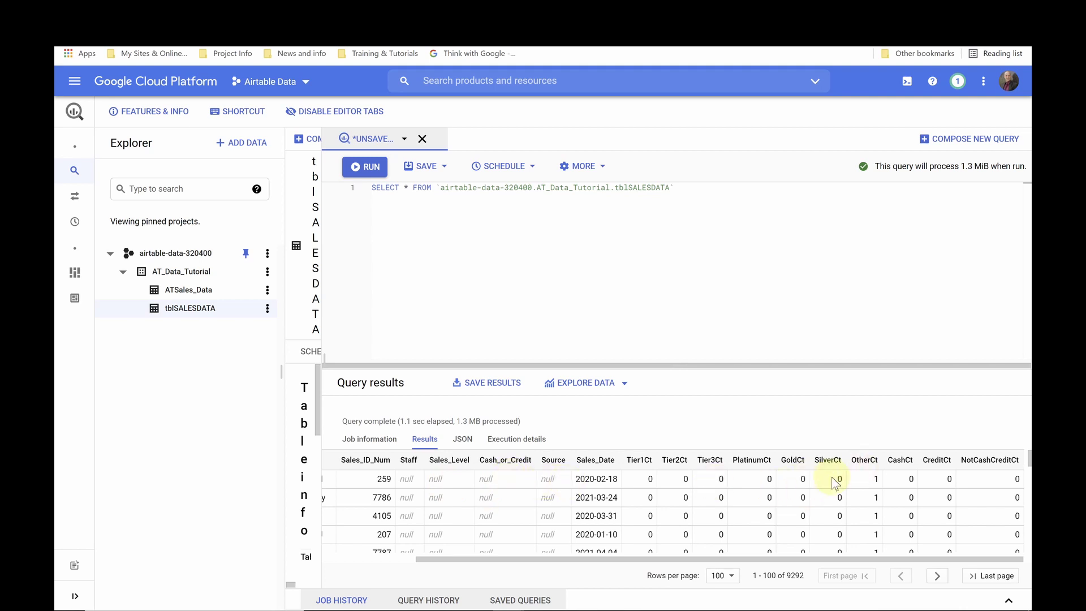
scroll(836, 483, "down", 10)
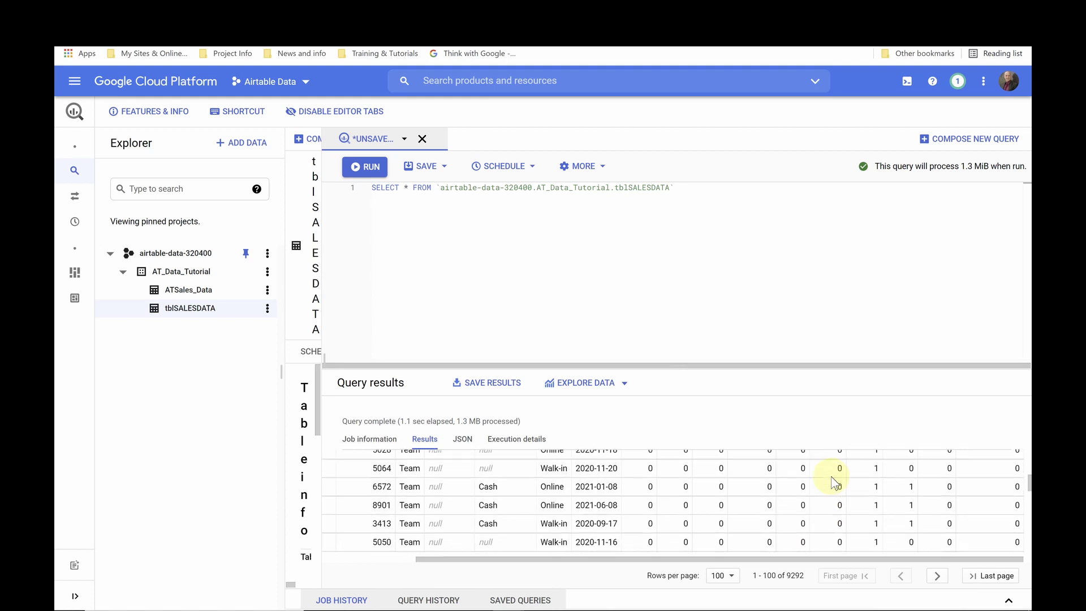
scroll(835, 483, "up", 10)
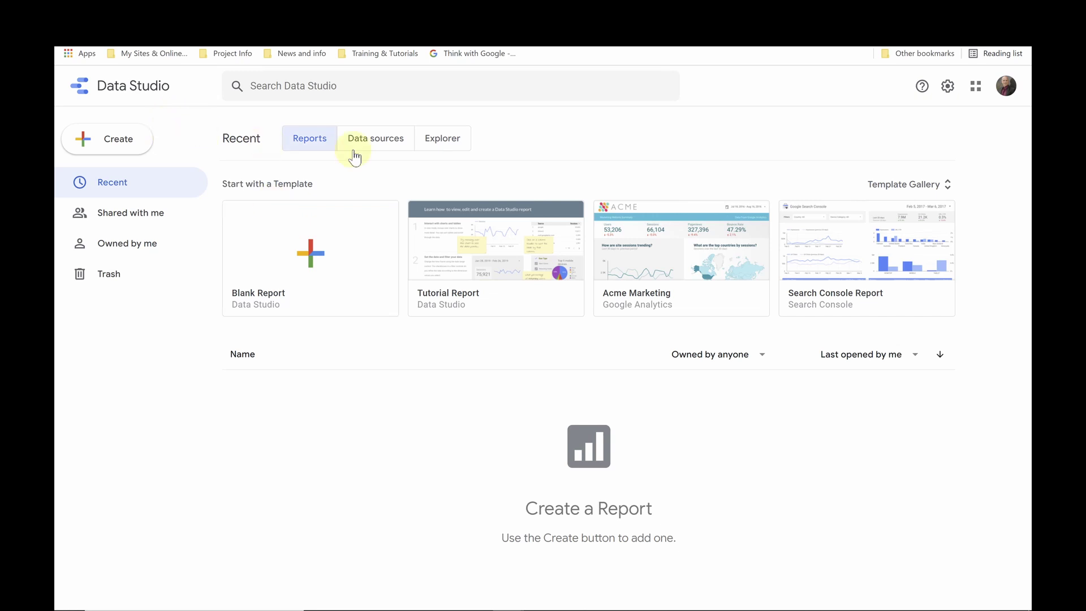
- Create a new data source from the list of data sources using the BigQuery connector
left_click(377, 148)
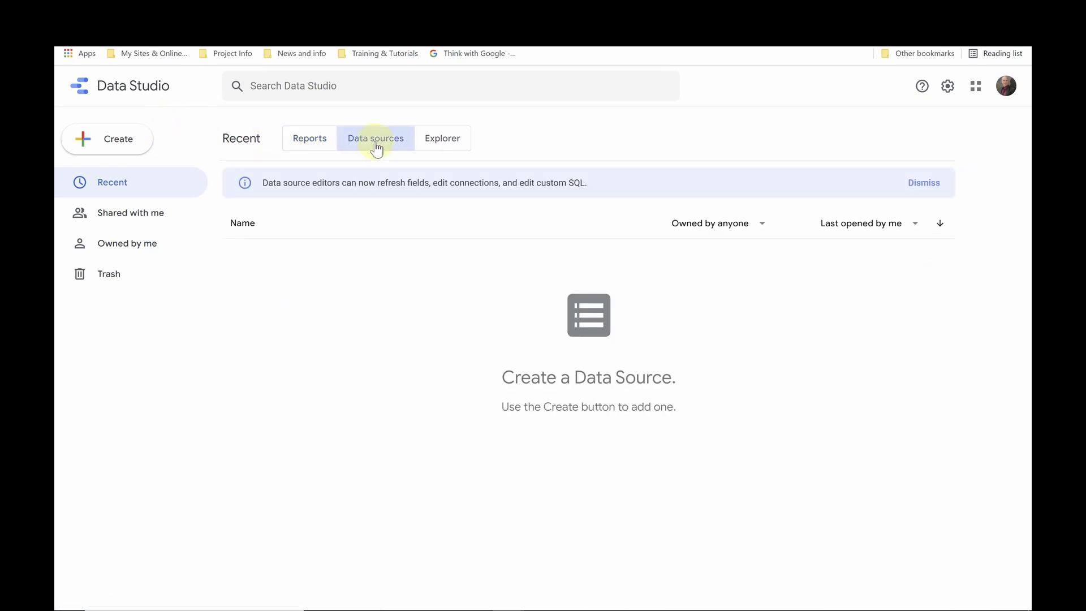
left_click(120, 146)
left_click(125, 206)
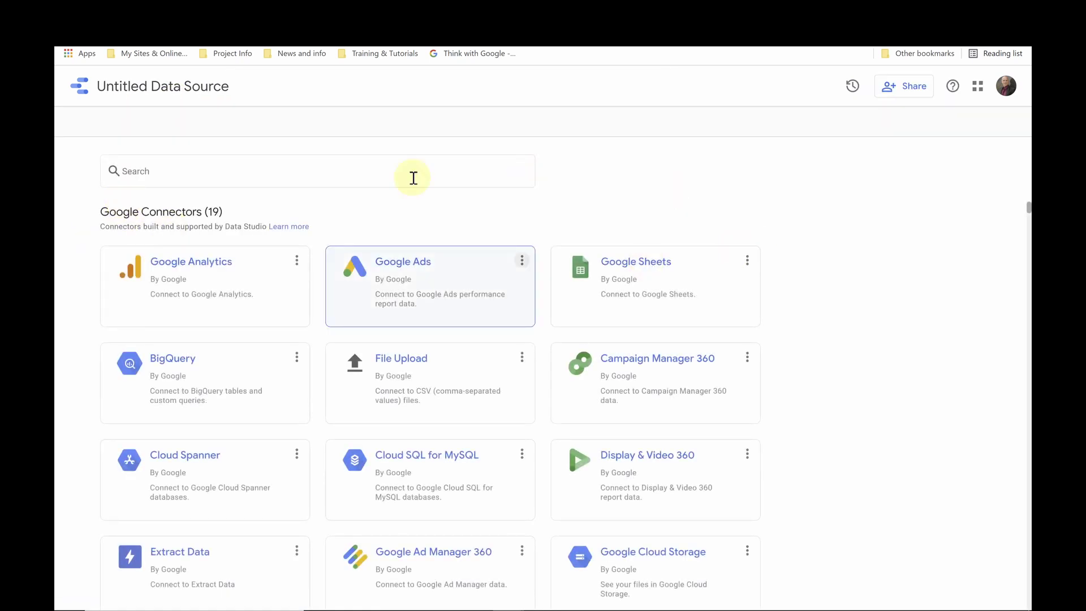
left_click(198, 380)
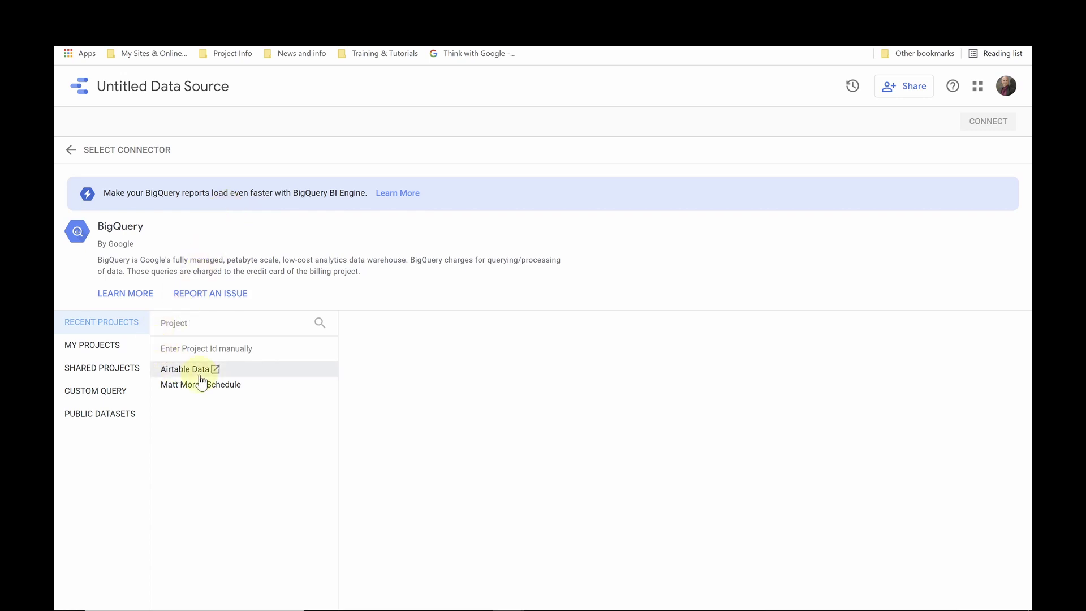
- Connect the data source to the tblSALESDATA table in the AT_Data_Tutorial dataset of the Airtable Data project
left_click(175, 369)
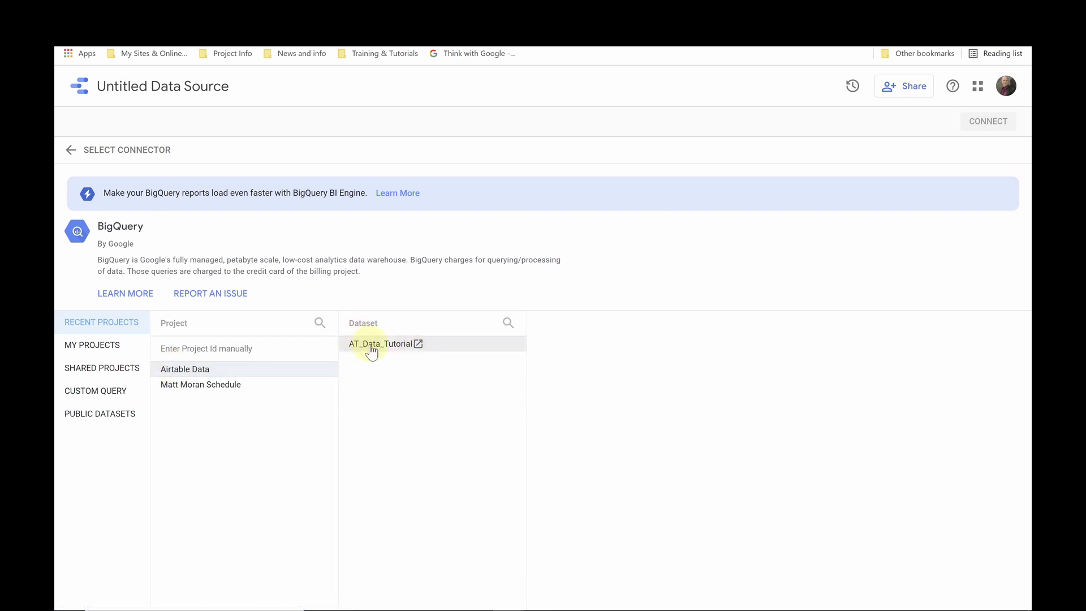
left_click(370, 347)
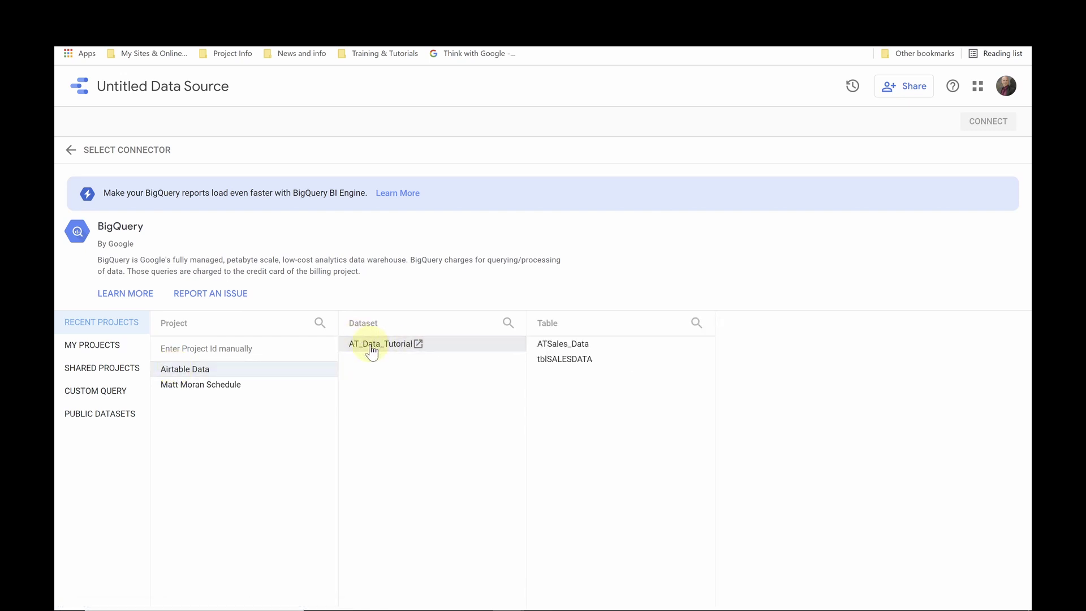
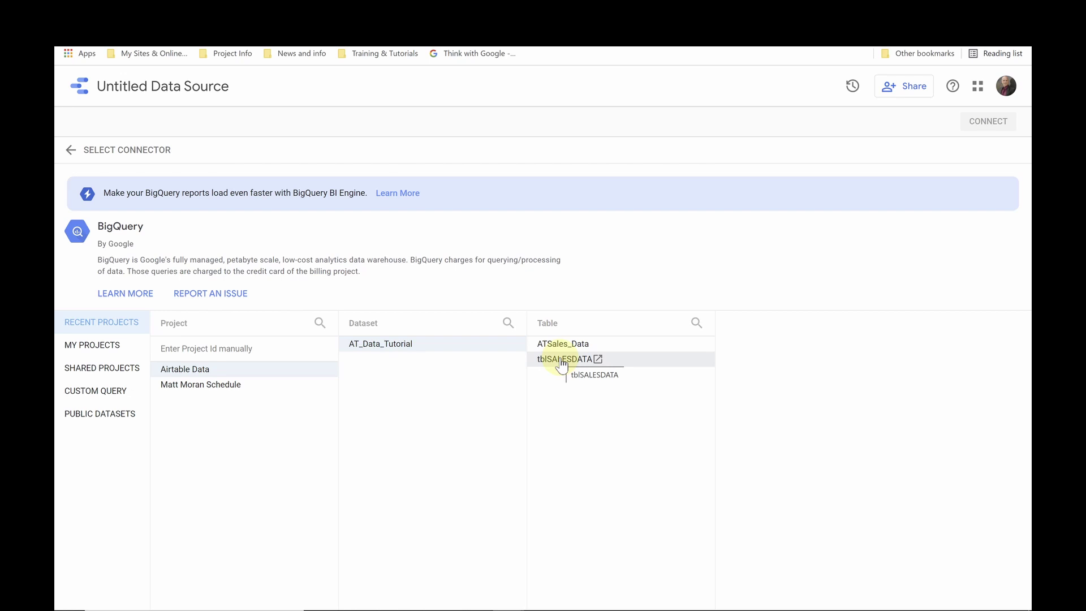
left_click(562, 362)
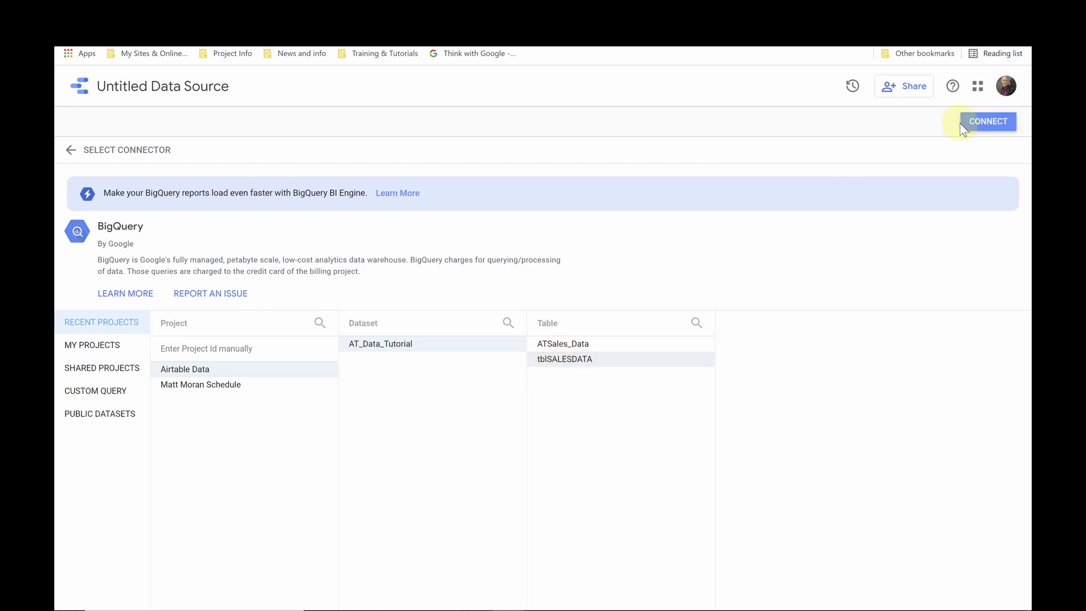
left_click(1001, 125)
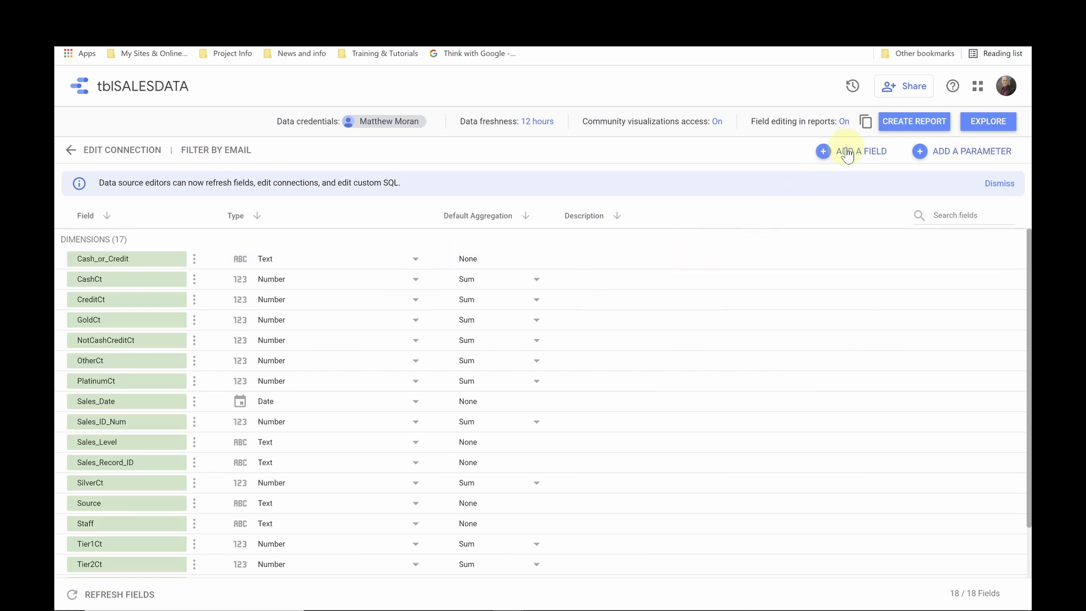
- Start a new calculated field in the tblSALESDATA data source and name it TierTotal
left_click(825, 154)
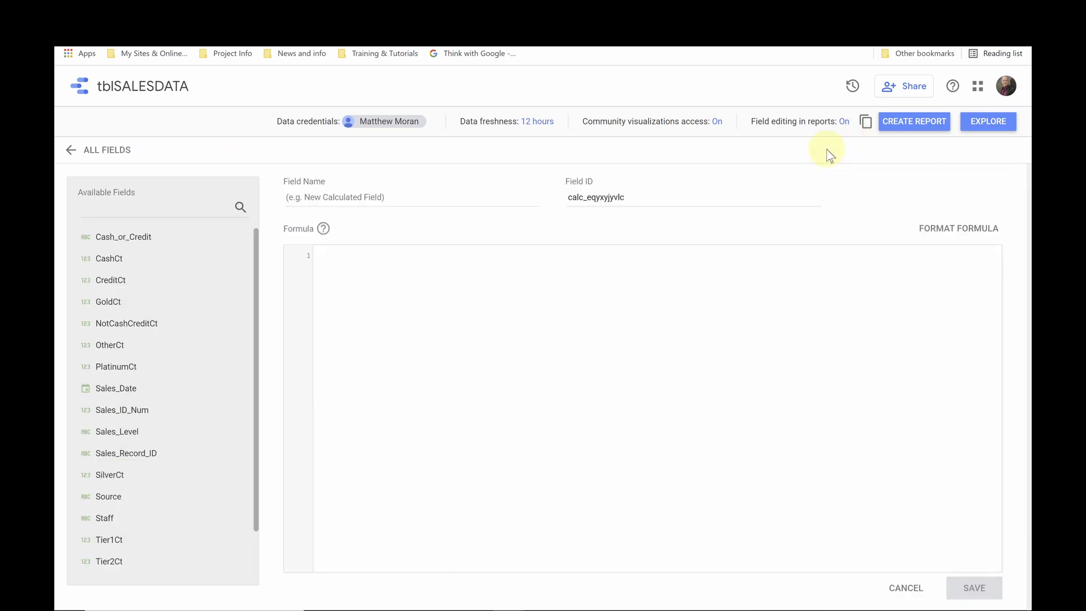
left_click(357, 194)
type("T")
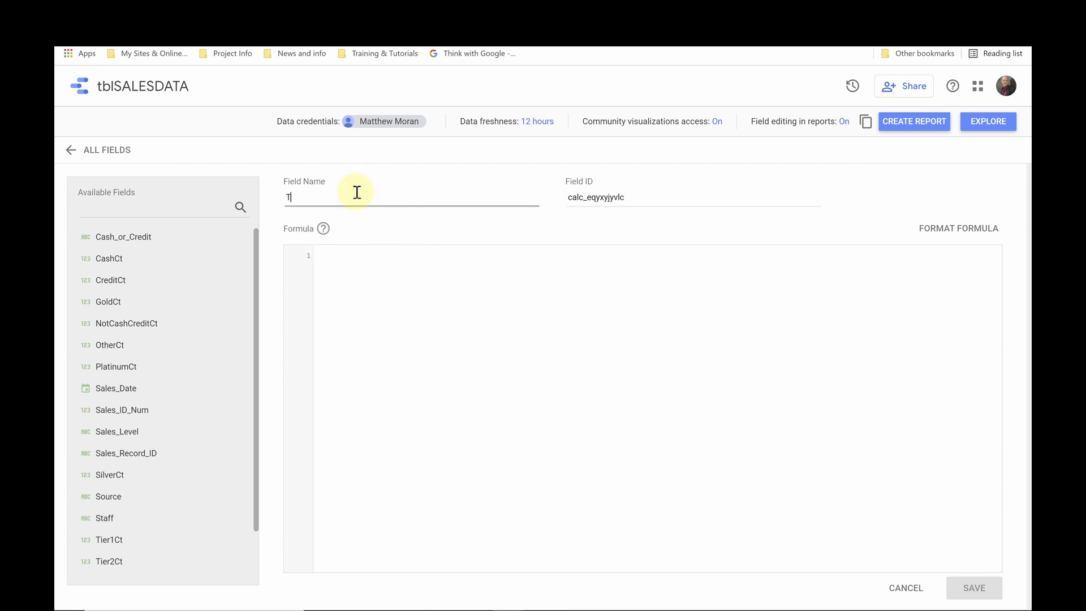
type("ierTotal")
- Enter the TierTotal formula as Tier1Ct + Tier2Ct + Tier3Ct, using the suggested fields
left_click(339, 260)
type("Tier")
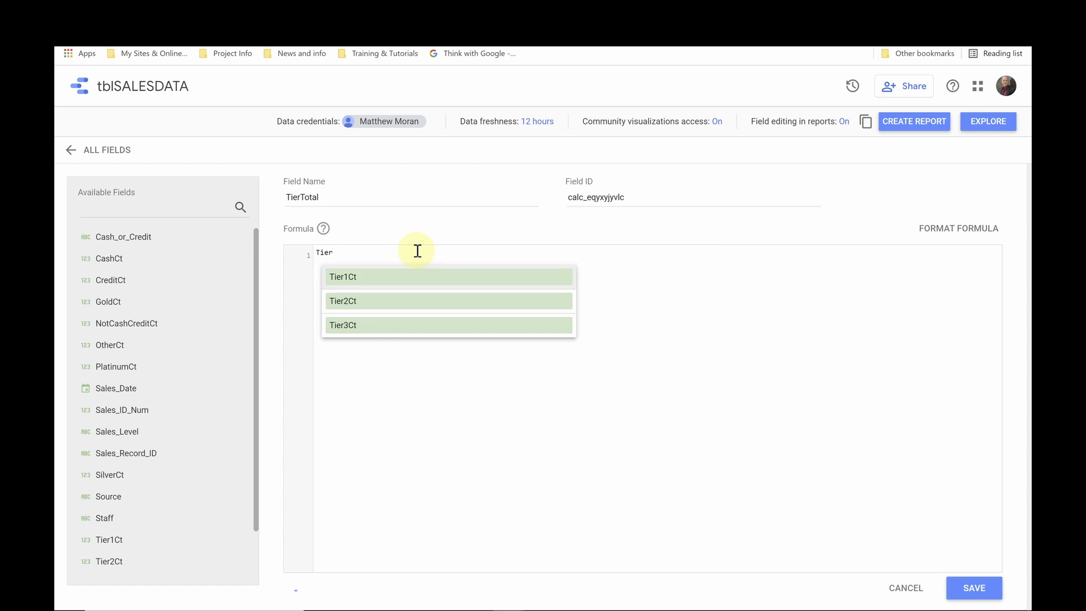
left_click(387, 277)
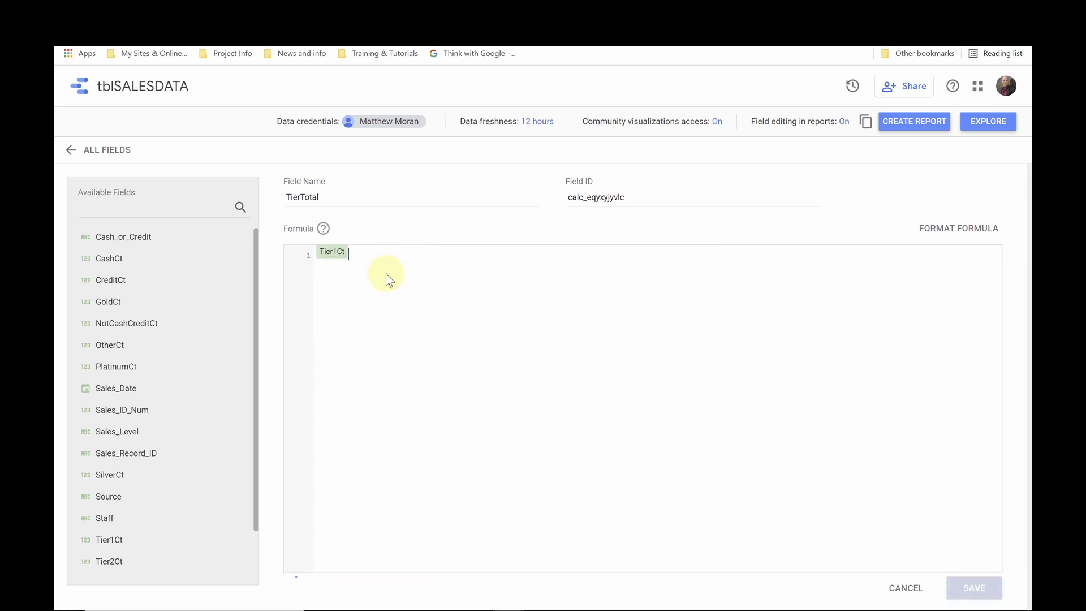
type("+ Ti")
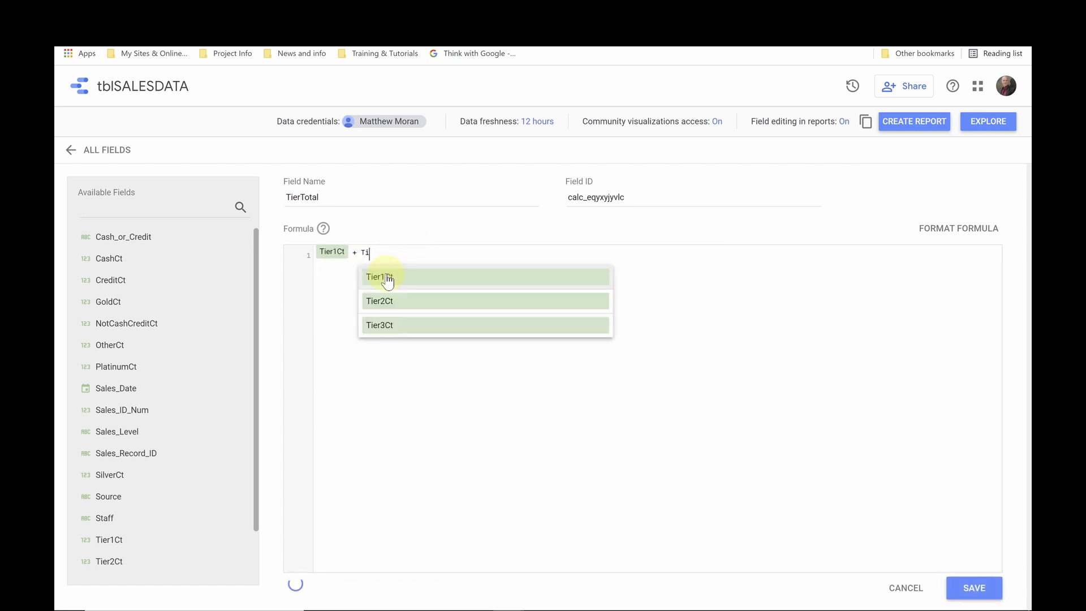
type("er2")
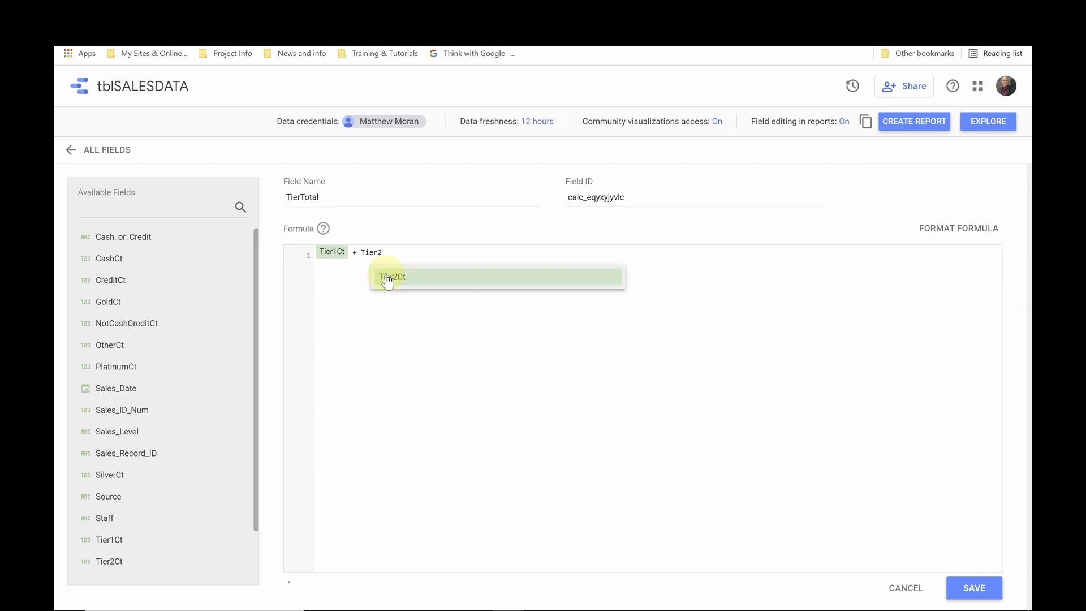
left_click(388, 278)
type("+ Tier")
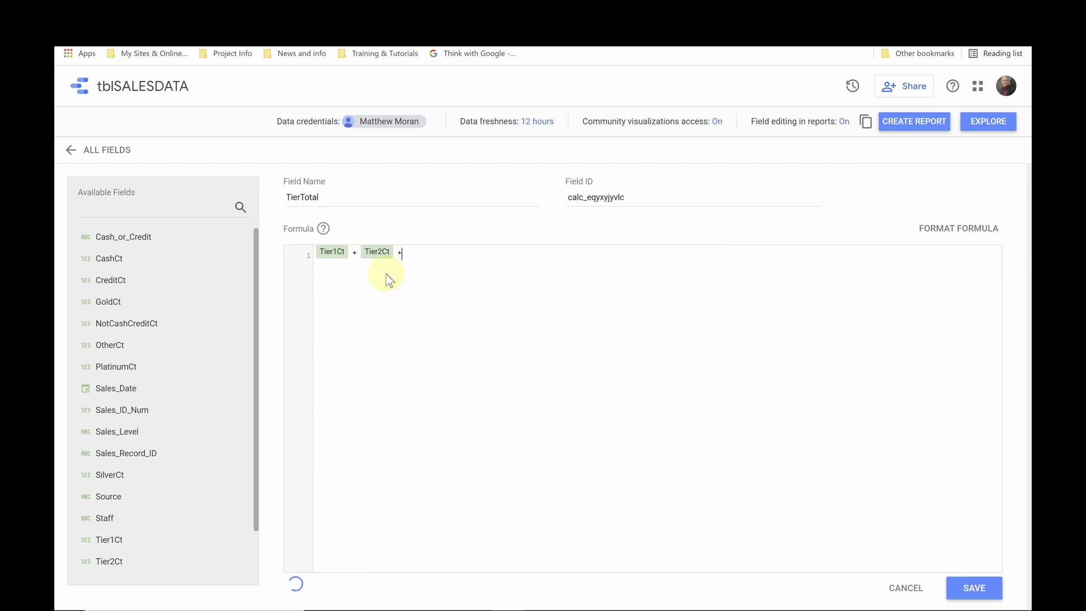
type("3")
key("Return")
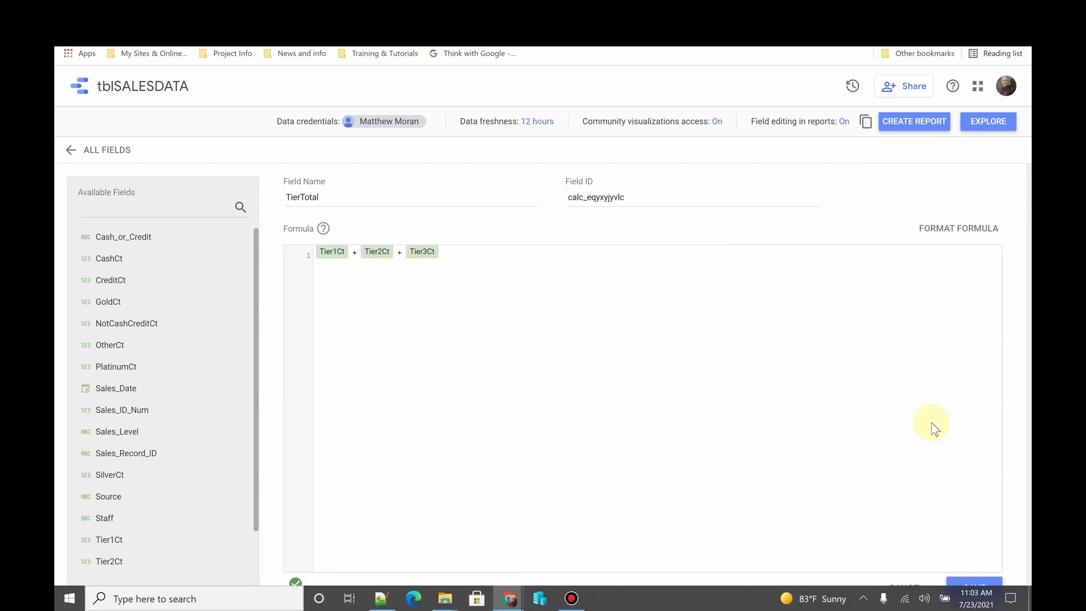
- Save the TierTotal field and return to the full field list to check its entry
left_click(969, 587)
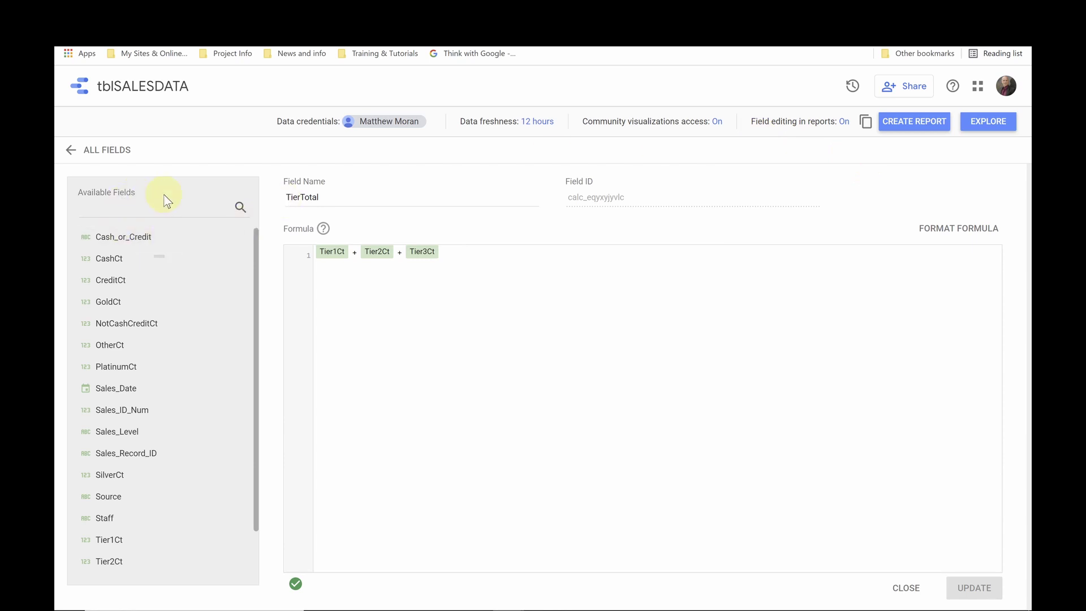
left_click(90, 152)
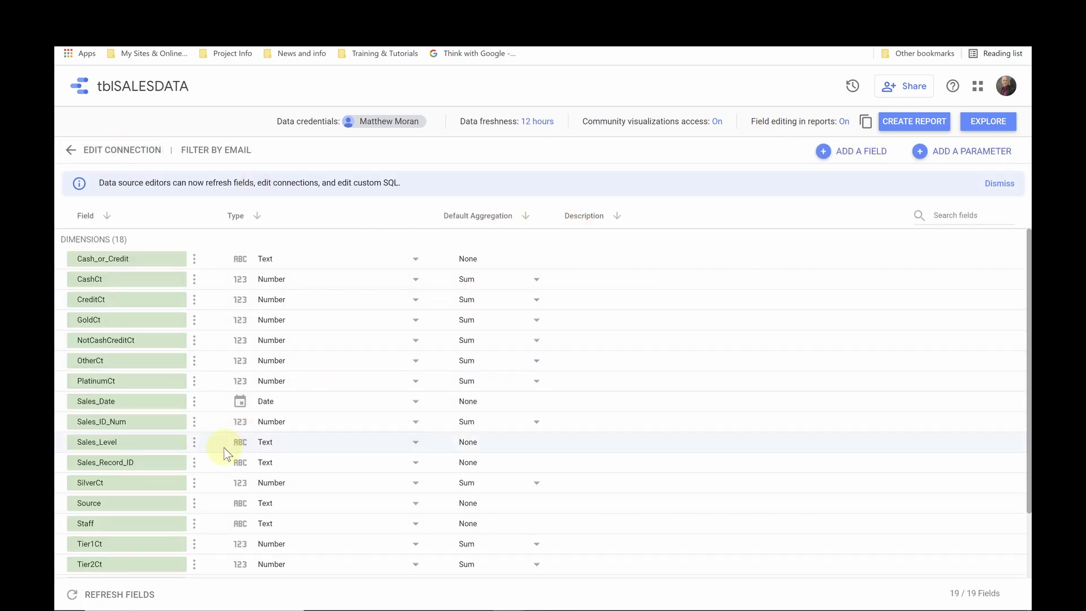
scroll(219, 444, "down", 2)
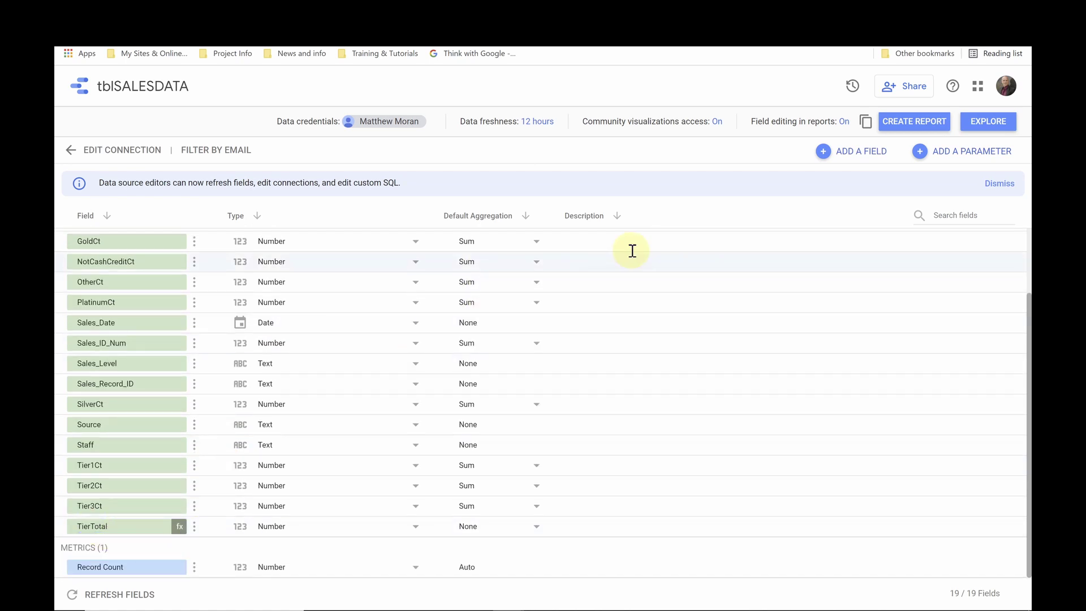
scroll(630, 250, "up", 2)
- Start another calculated field in the data source and name it MetalTotal
left_click(854, 154)
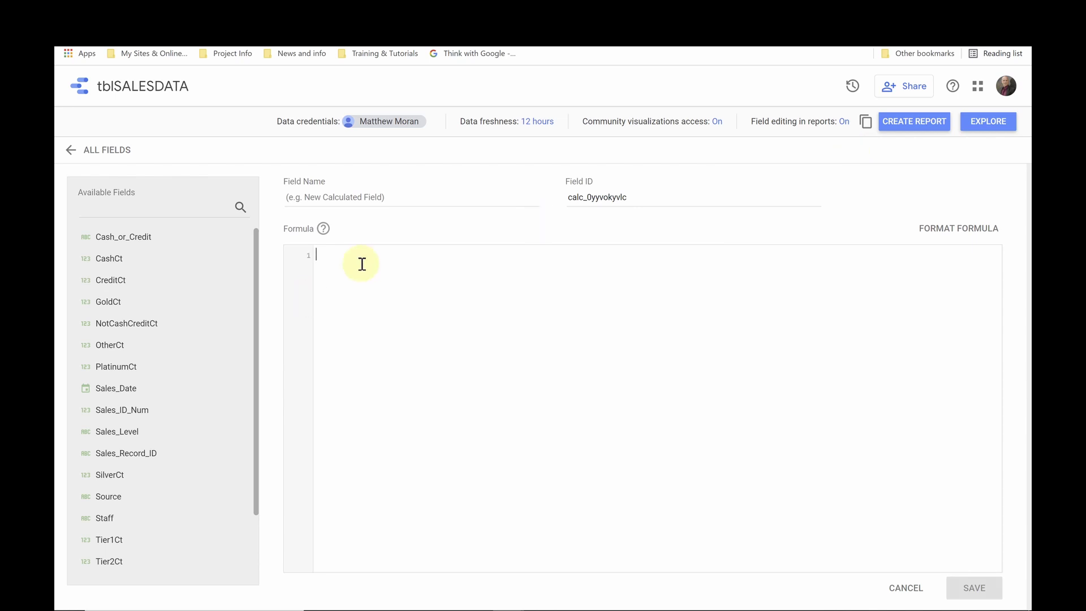
left_click(368, 194)
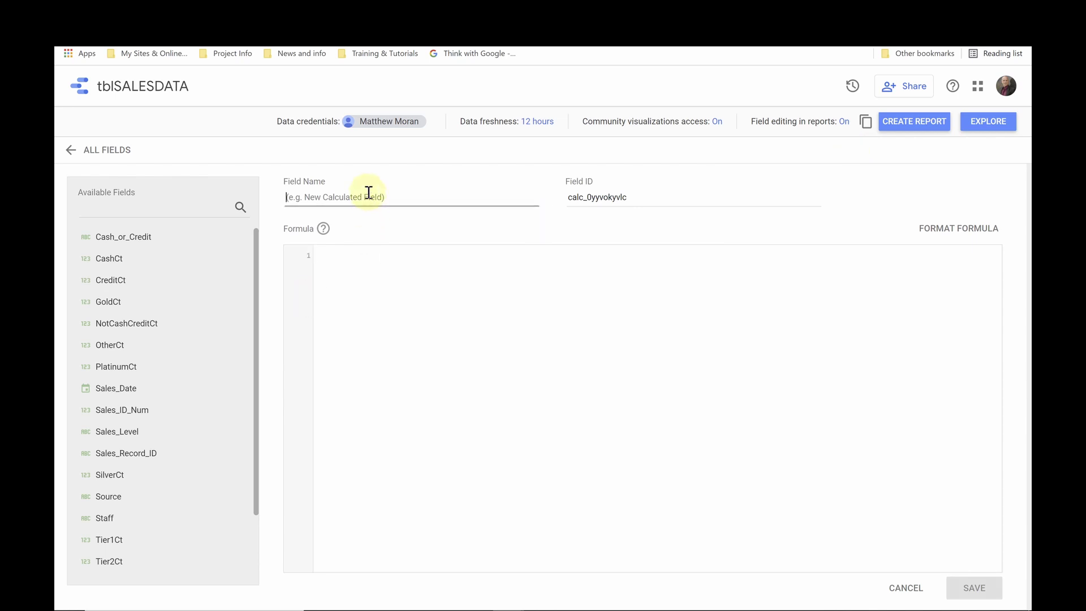
type("MetalTotal")
- Set the MetalTotal formula to PlatinumCt + GoldCt + SilverCt, save the field, and return to the field list
left_click(369, 255)
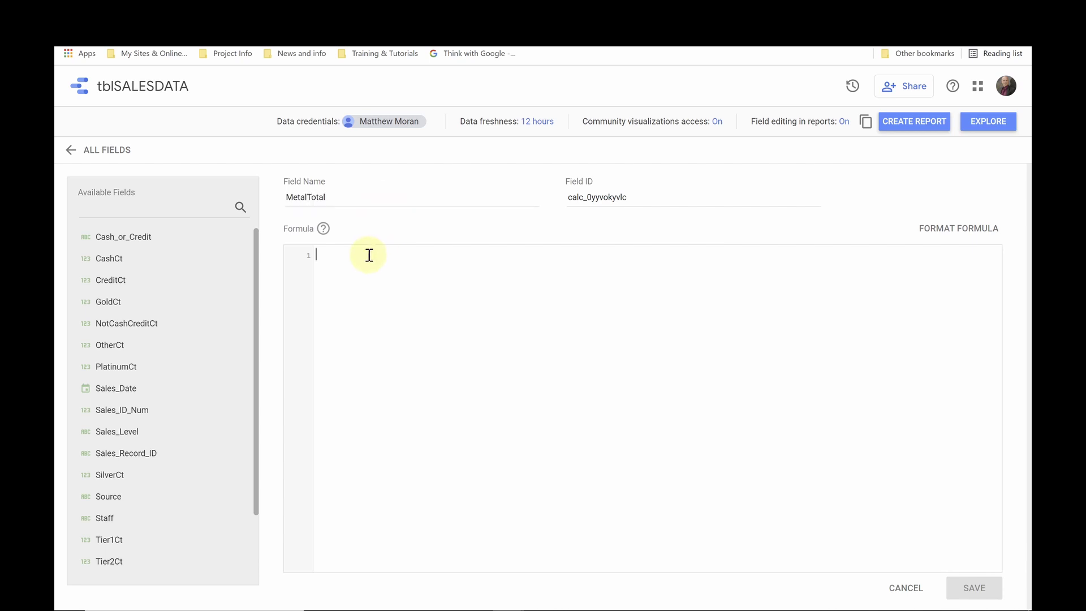
type("L")
key("BackSpace")
type("Plat")
key("Return")
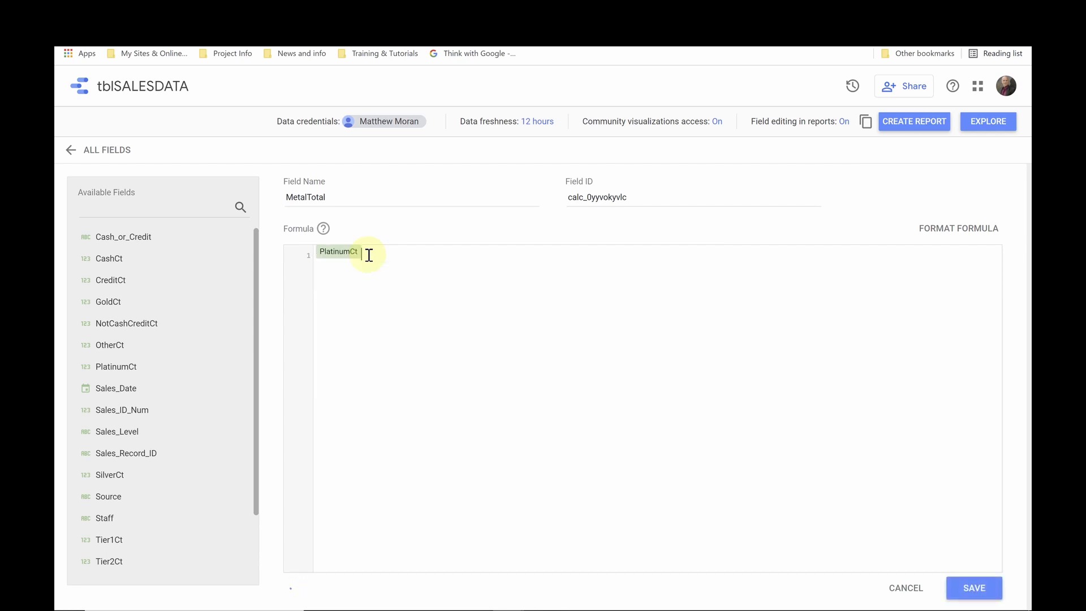
type("+ Gol")
key("Return")
type("+ Sil")
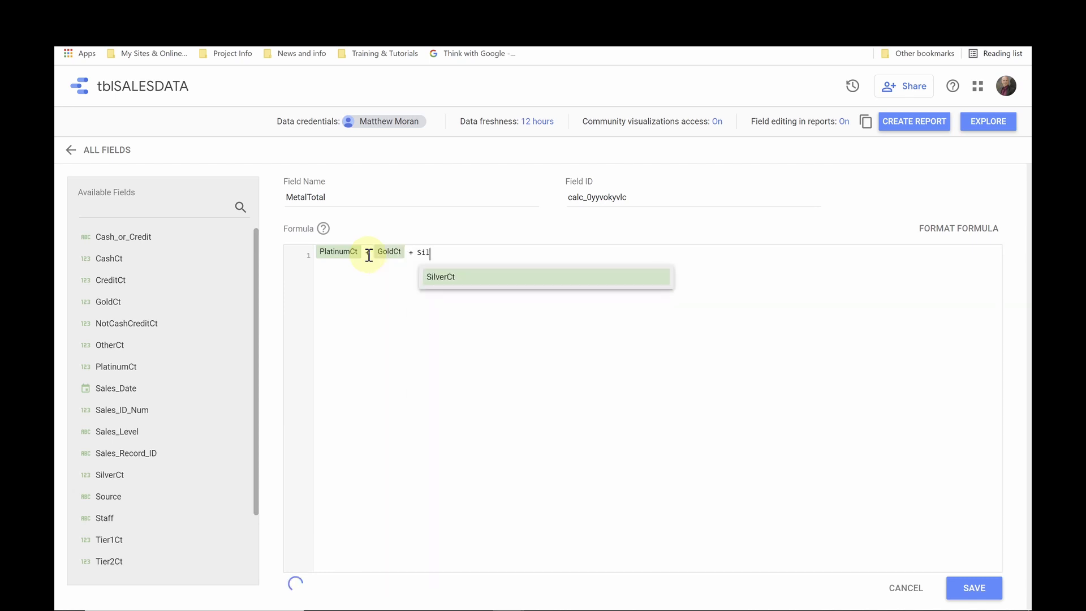
key("Return")
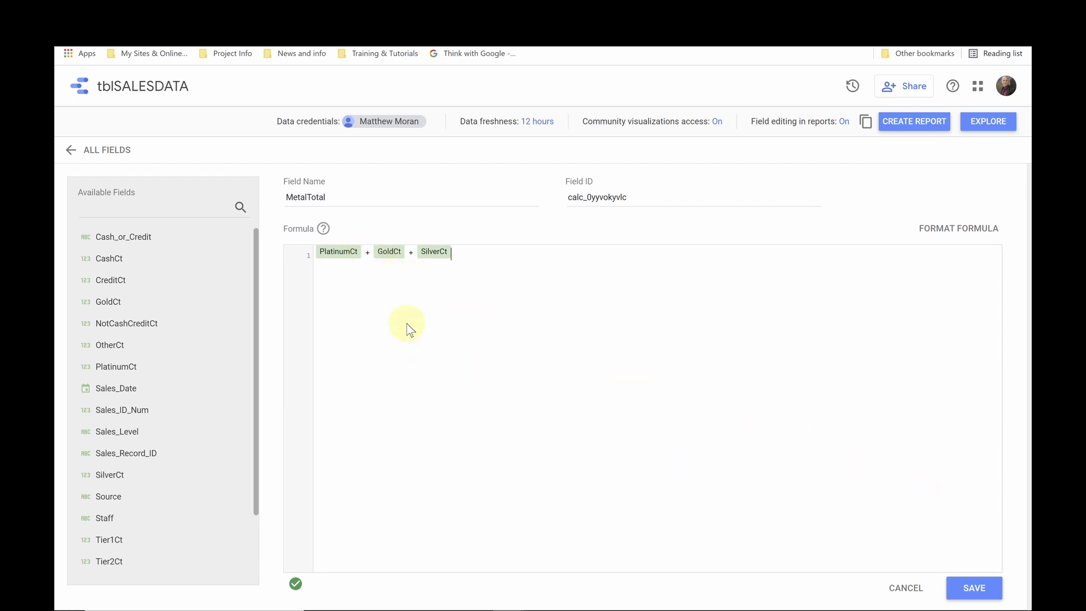
left_click(974, 591)
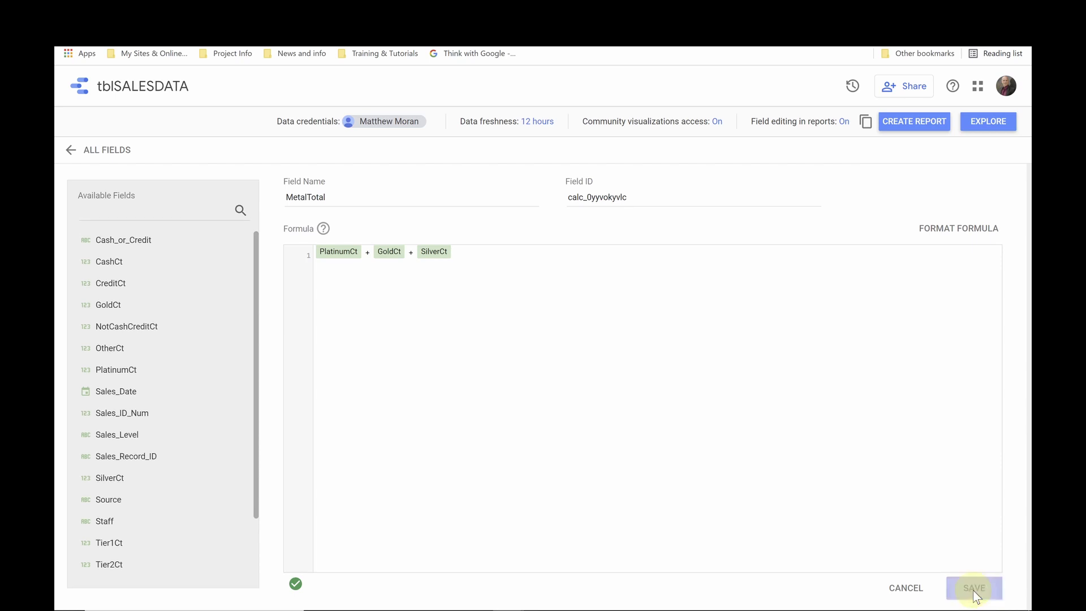
left_click(70, 149)
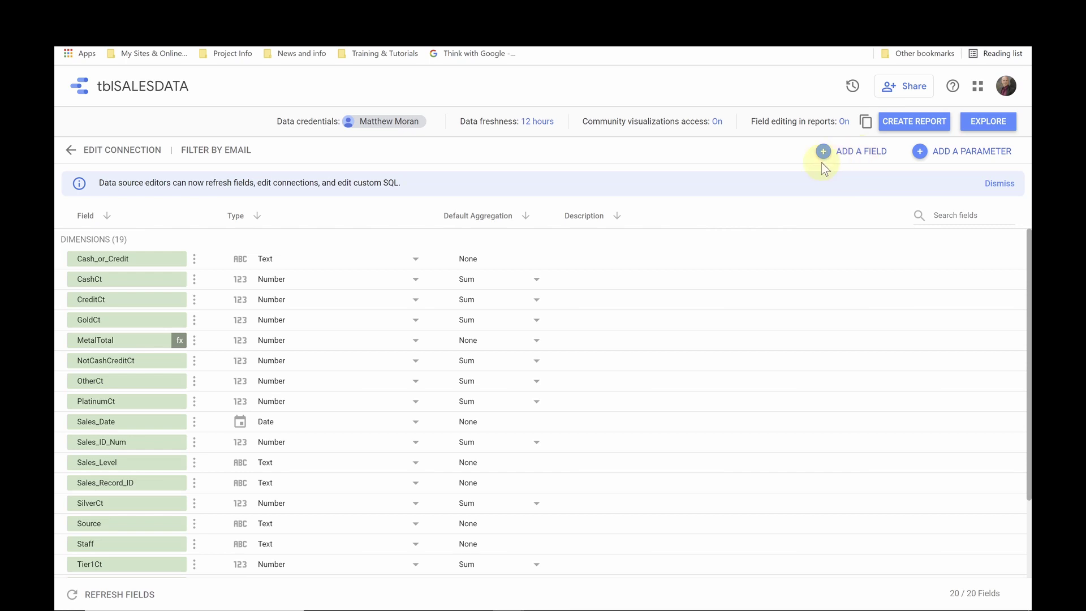
- Start a third calculated field in the data source and name it RowTotal
left_click(855, 157)
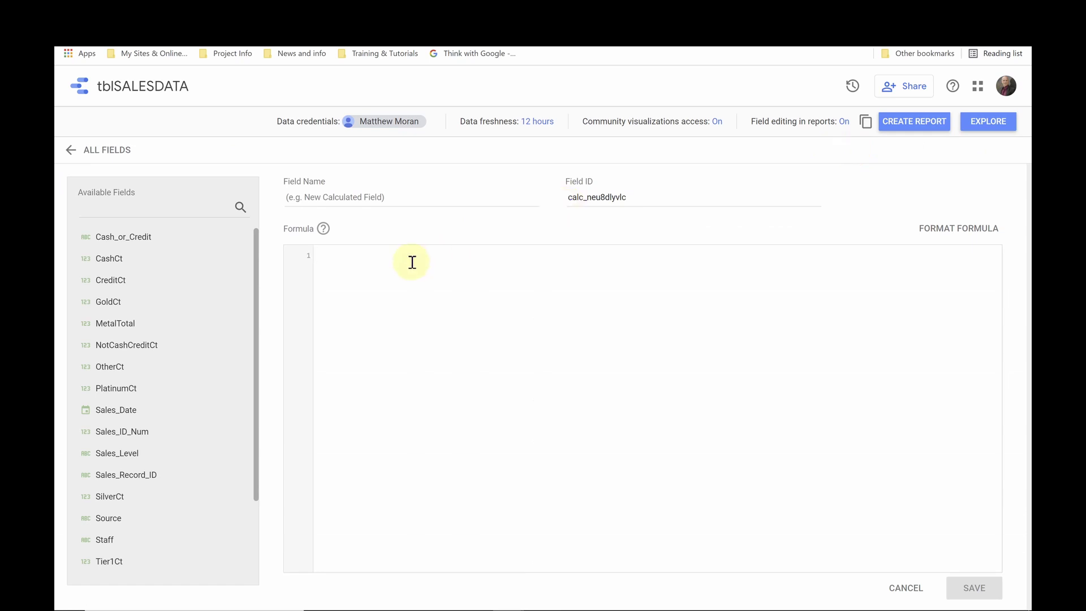
left_click(410, 196)
type("Row")
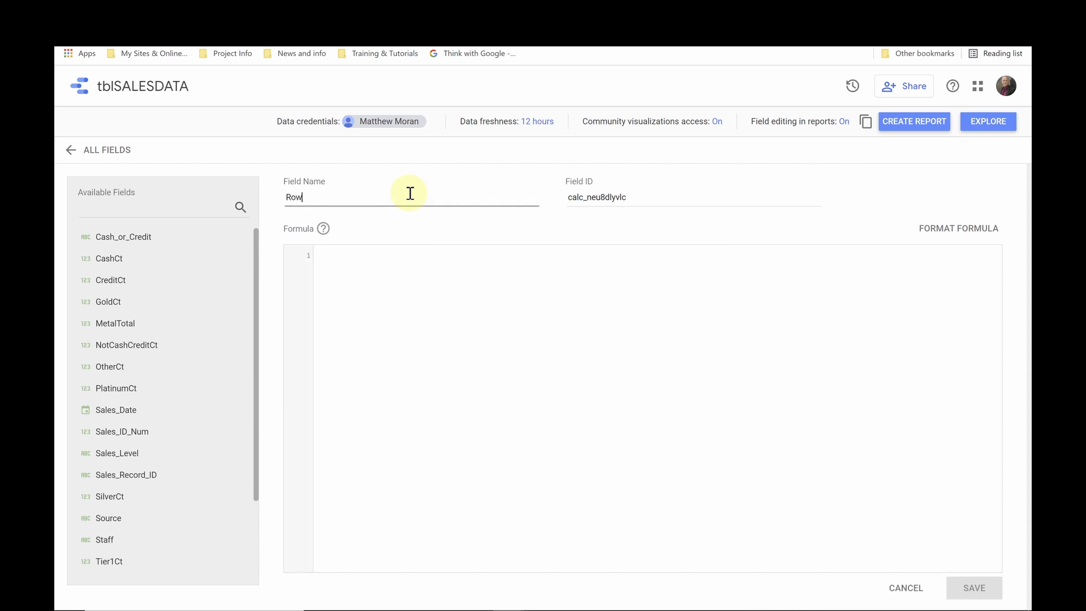
type("Total")
- Set the RowTotal formula to MetalTotal + TierTotal + OtherCt and save the field
left_click(383, 255)
type("Meta")
key("Return")
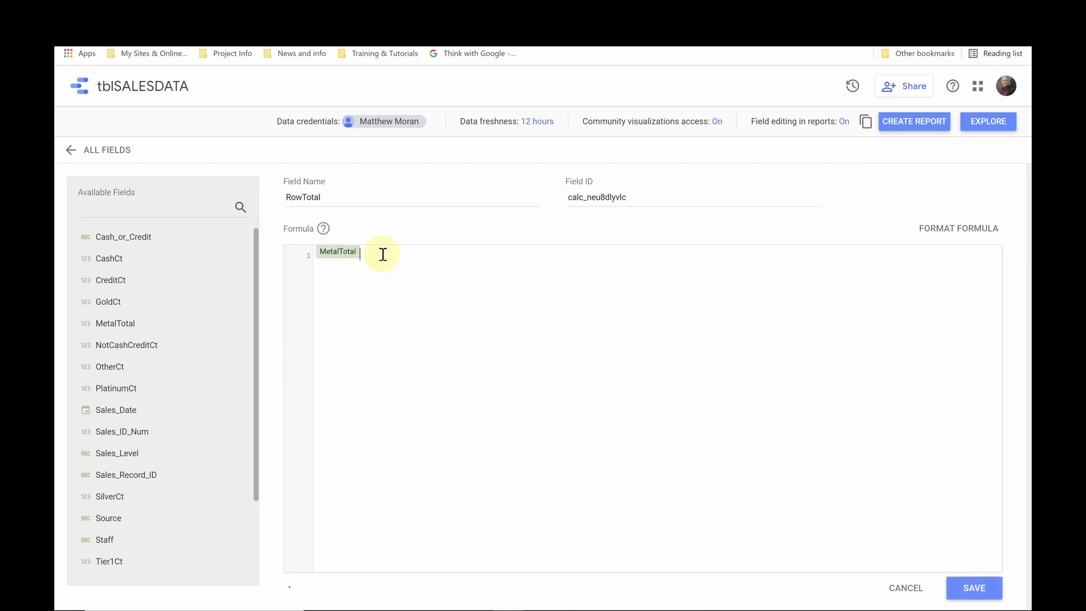
type("+ Tier")
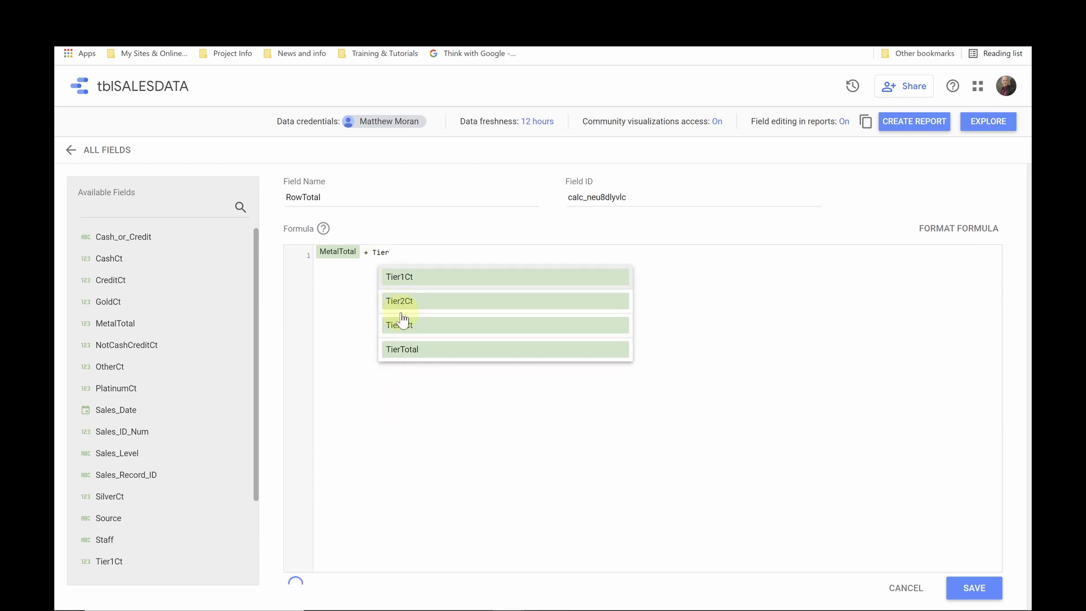
left_click(412, 349)
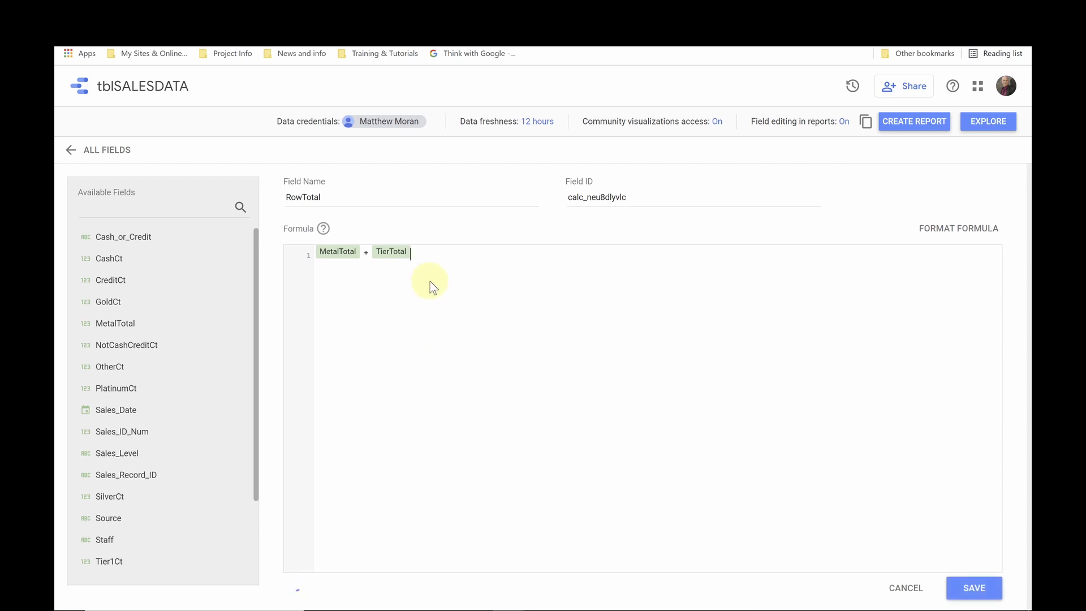
type("+ Other")
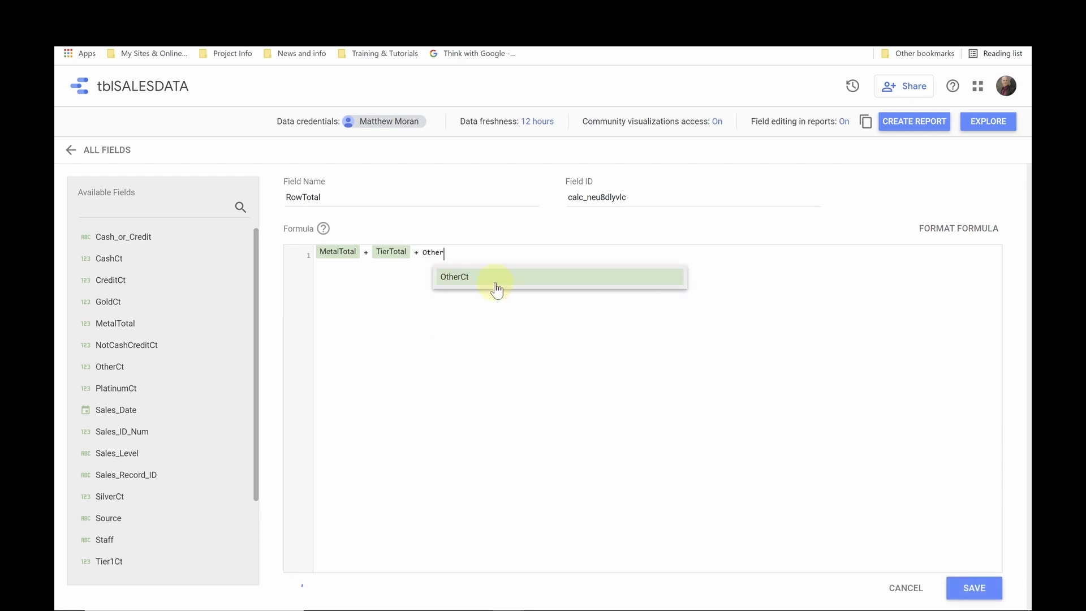
left_click(475, 277)
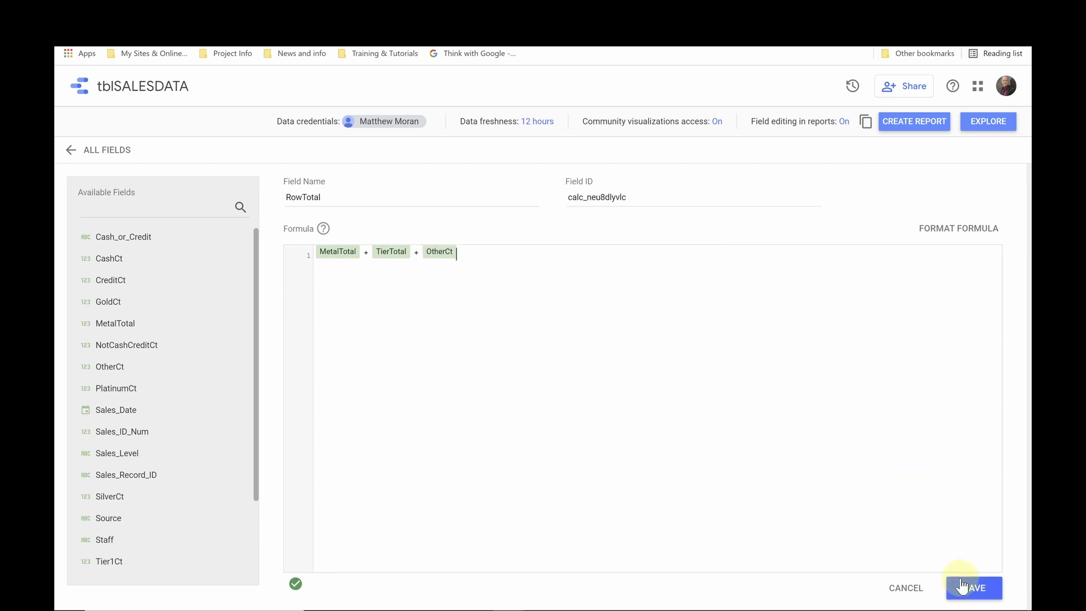
left_click(977, 592)
left_click(975, 588)
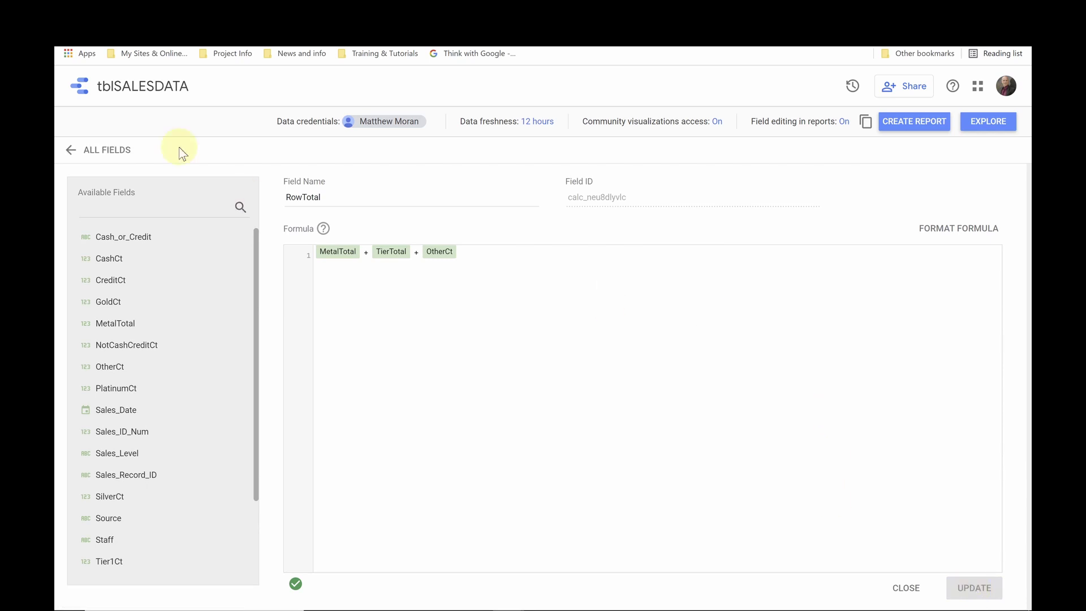
- Return to the data source's field list, go back to the Data Studio home page, and create a blank report
left_click(75, 150)
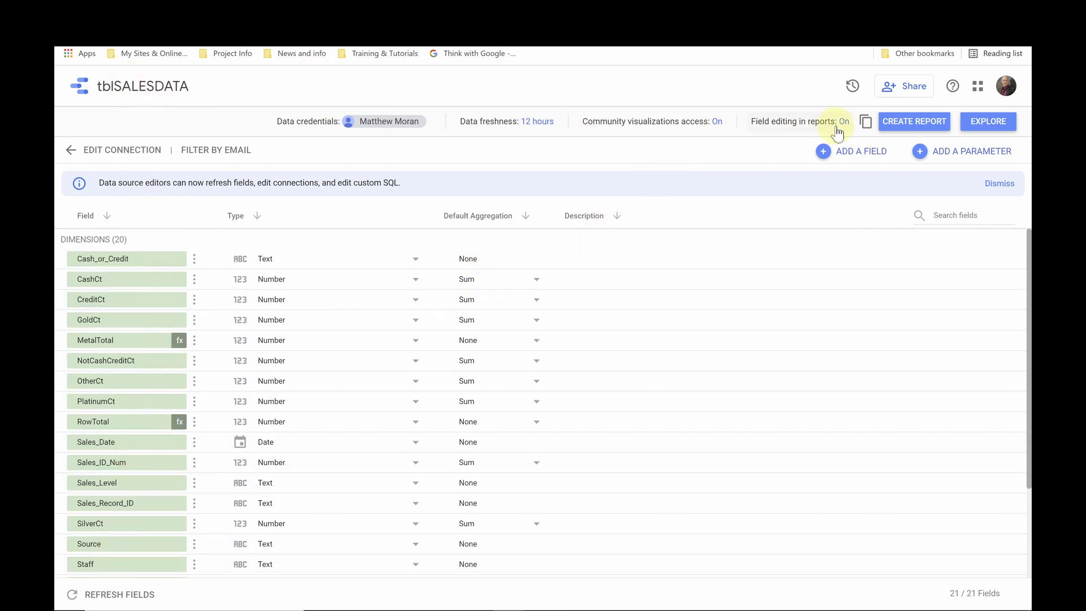
left_click(92, 91)
left_click(305, 139)
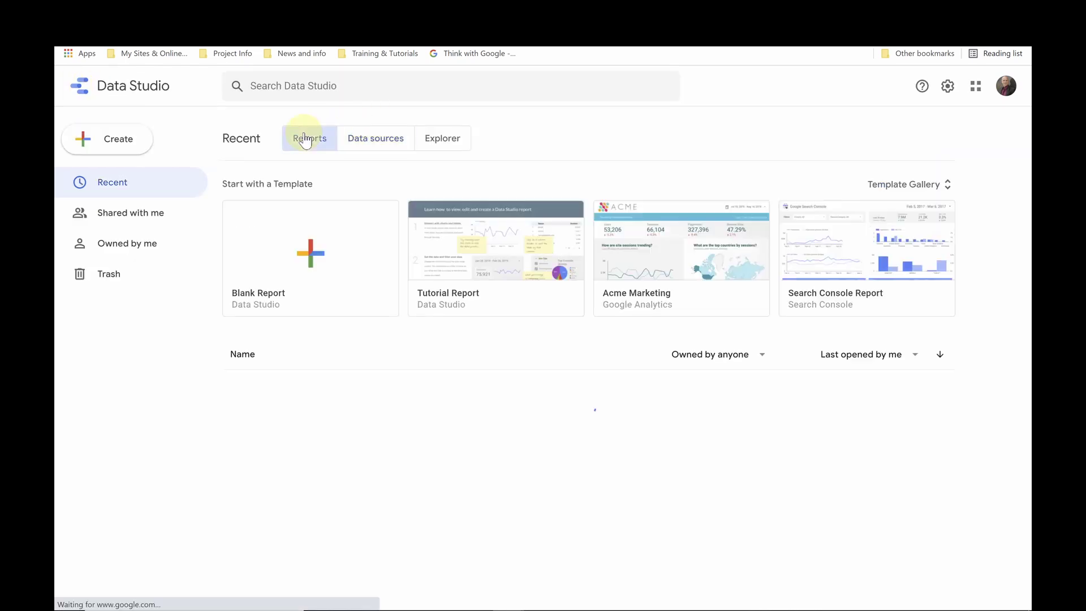
left_click(311, 262)
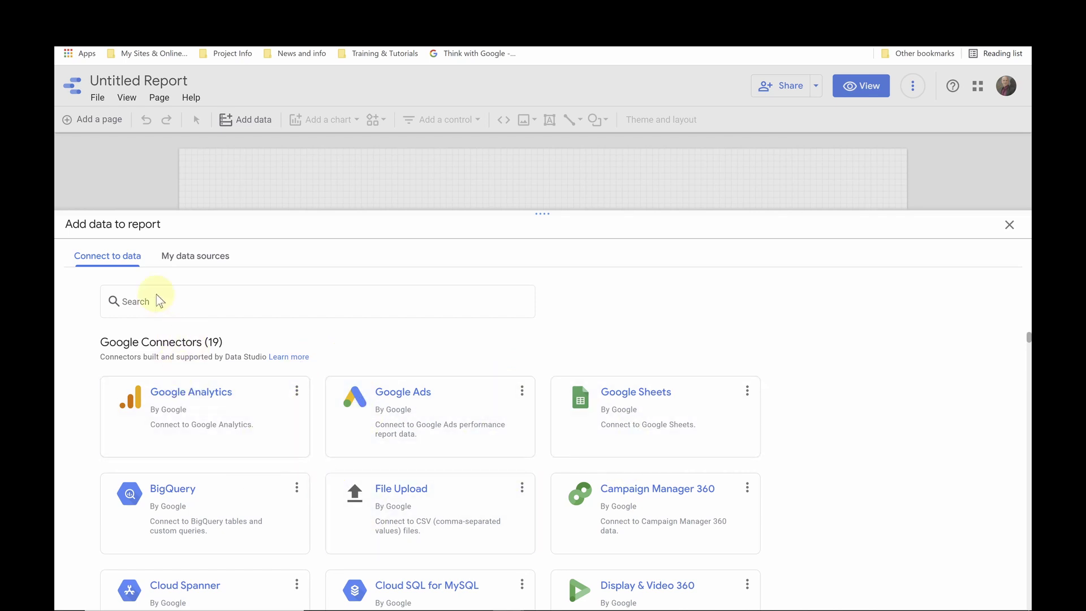
- Add the existing tblSALESDATA data source to the new report
left_click(178, 261)
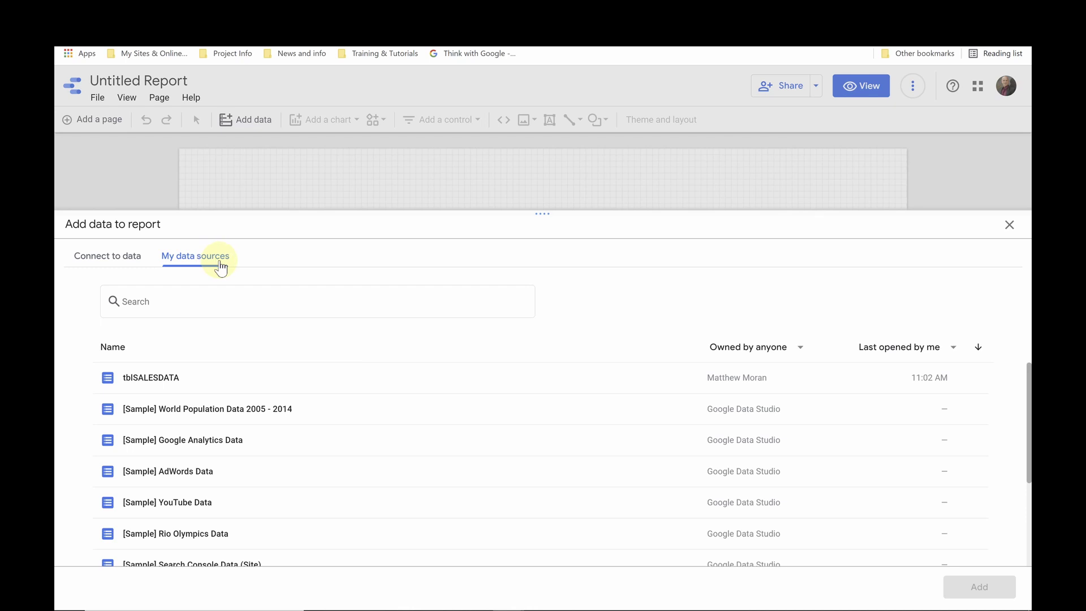
left_click(156, 383)
left_click(973, 585)
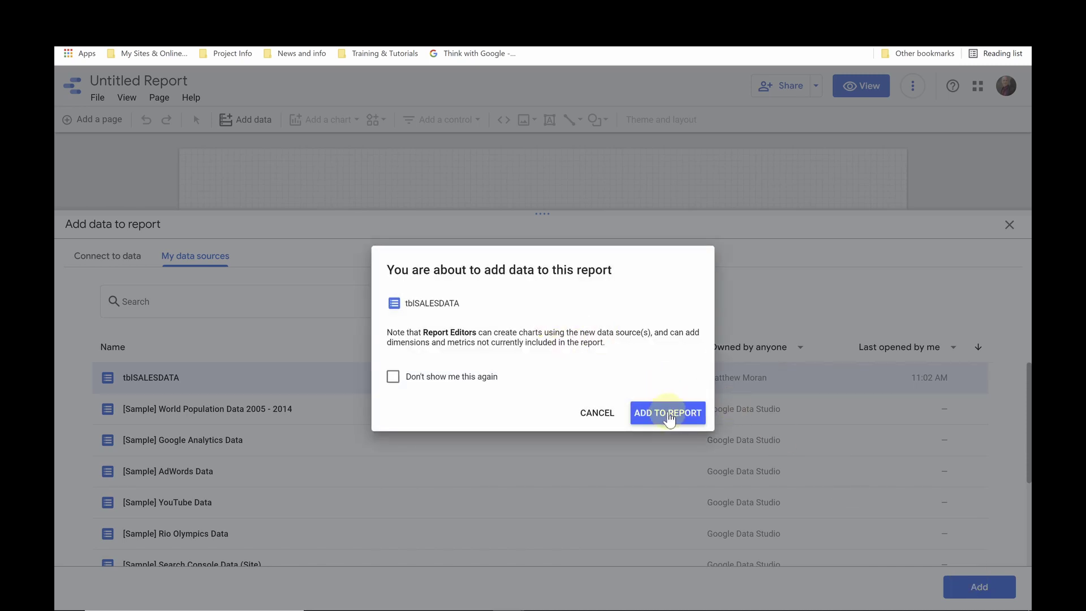
left_click(651, 418)
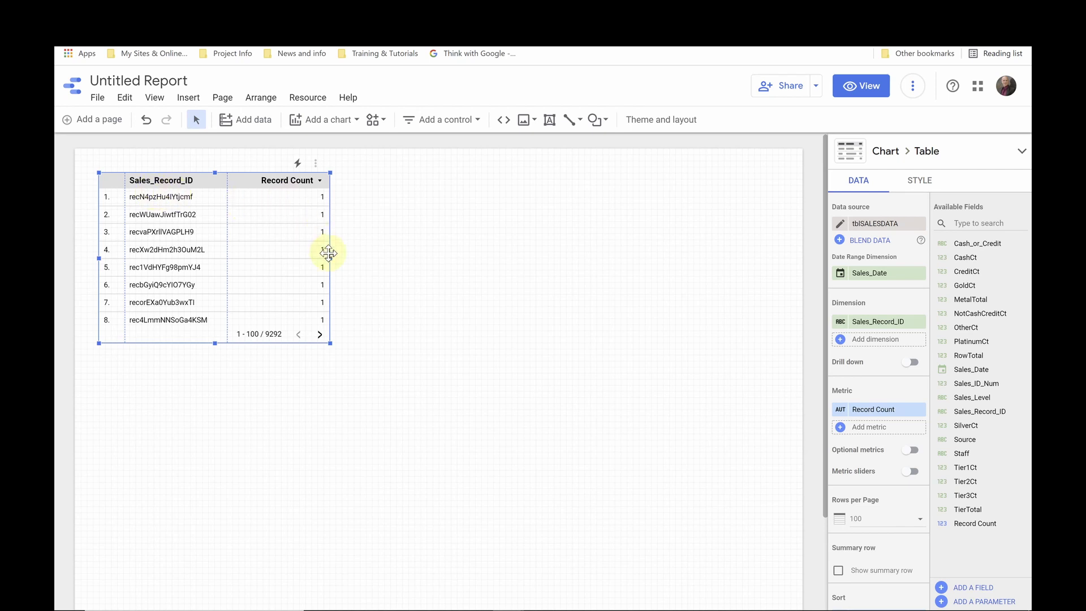
- Widen the table to nearly the page width, move it slightly down the page, and turn off its row numbers
left_click_drag(330, 258, 751, 270)
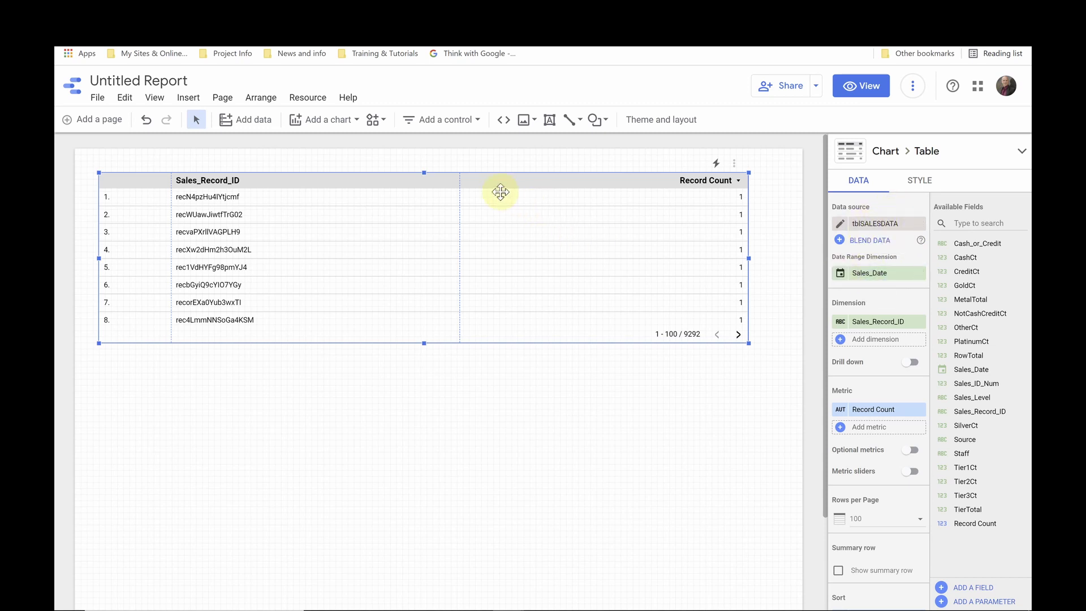
left_click_drag(499, 186, 504, 239)
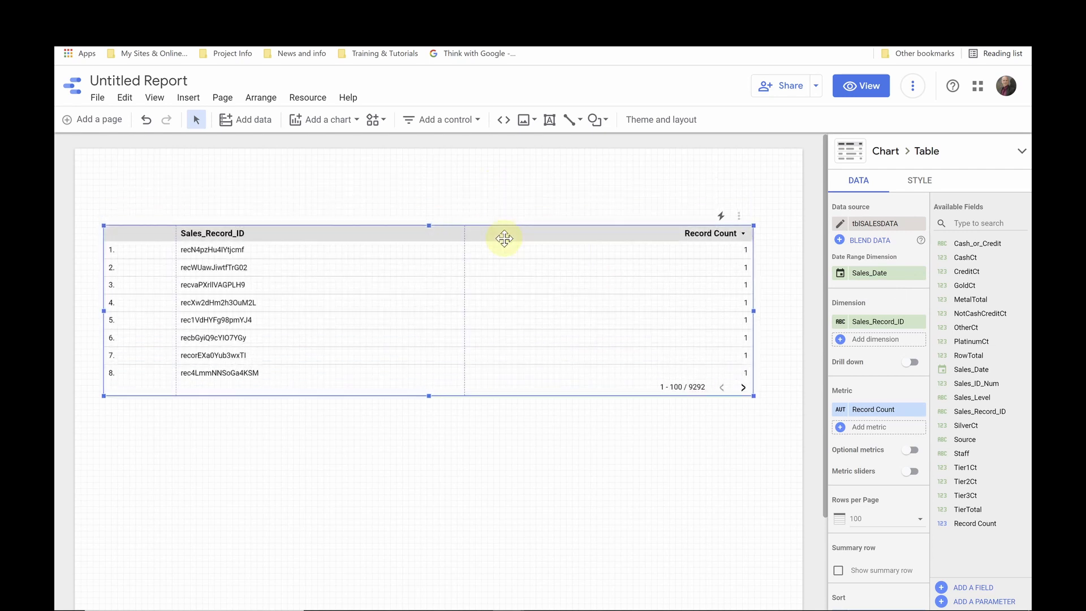
left_click(925, 185)
scroll(898, 362, "down", 2)
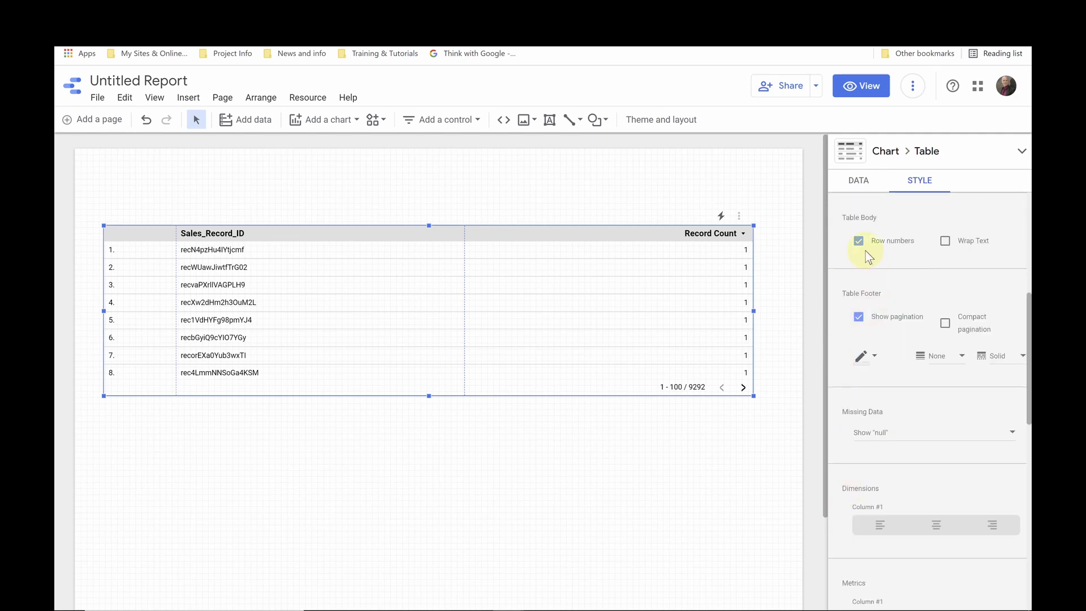
left_click(859, 241)
scroll(892, 286, "up", 5)
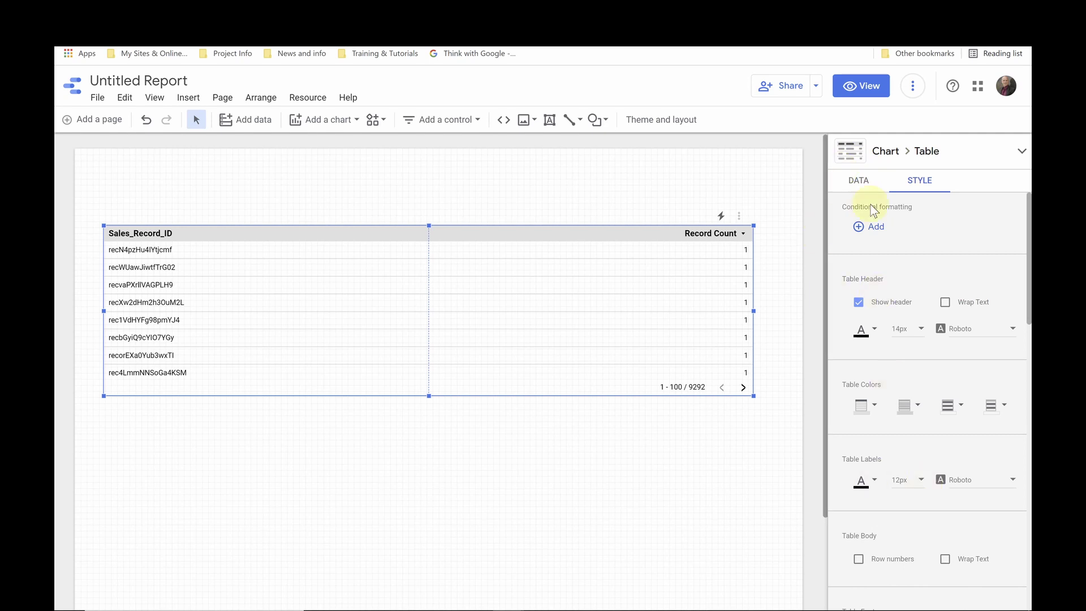
- Replace the table's Sales_Record_ID dimension with Staff and extend the table downward to show more rows
left_click(849, 182)
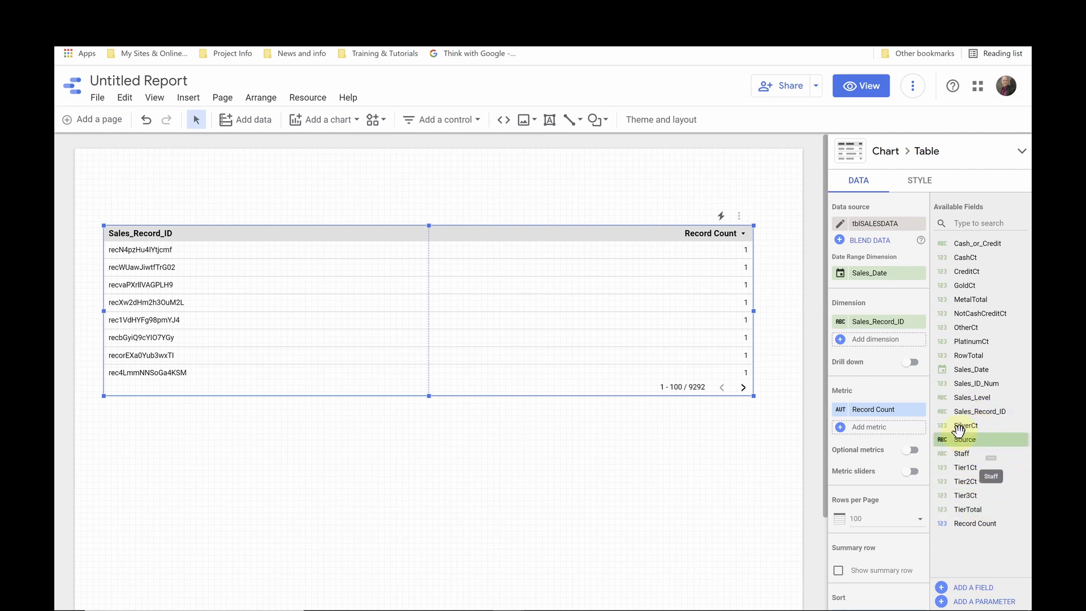
left_click_drag(973, 457, 871, 327)
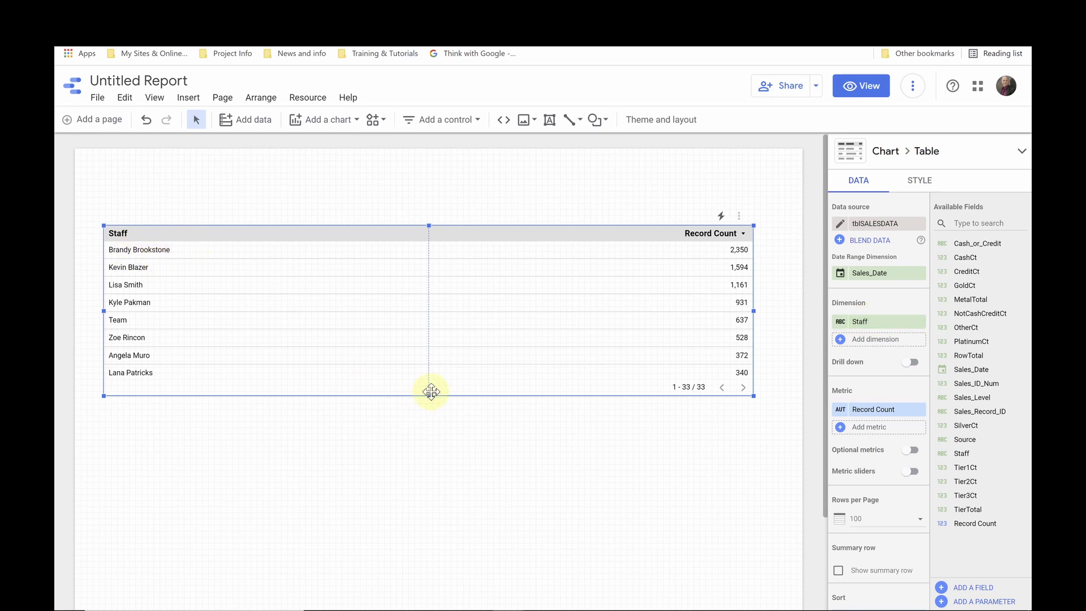
left_click_drag(428, 394, 443, 507)
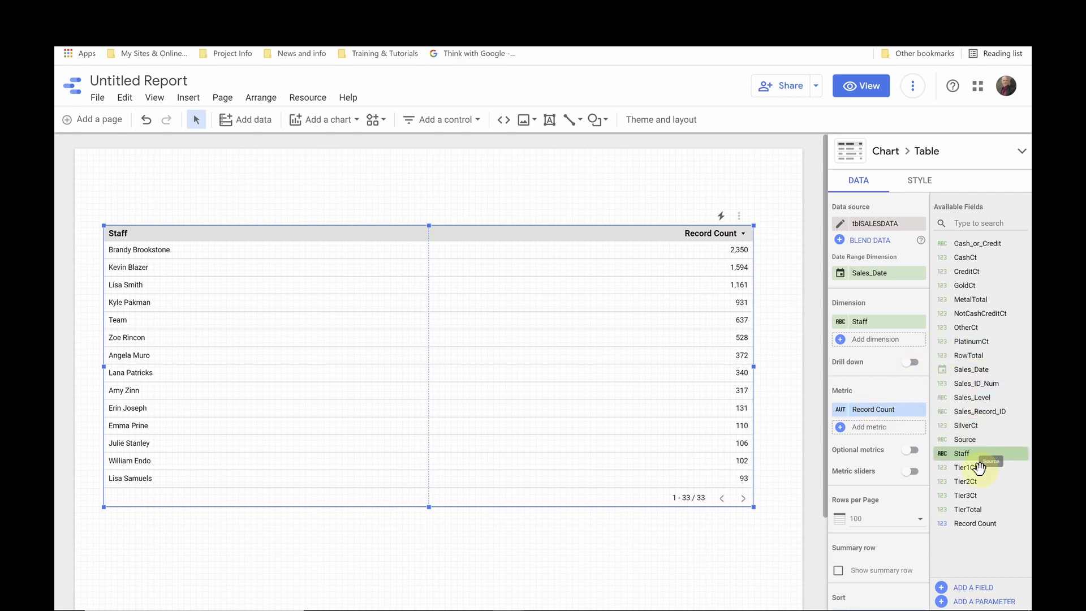
- Replace the Record Count metric with Tier1Ct and add Tier2Ct, Tier3Ct and TierTotal as further metrics
left_click_drag(976, 469, 863, 407)
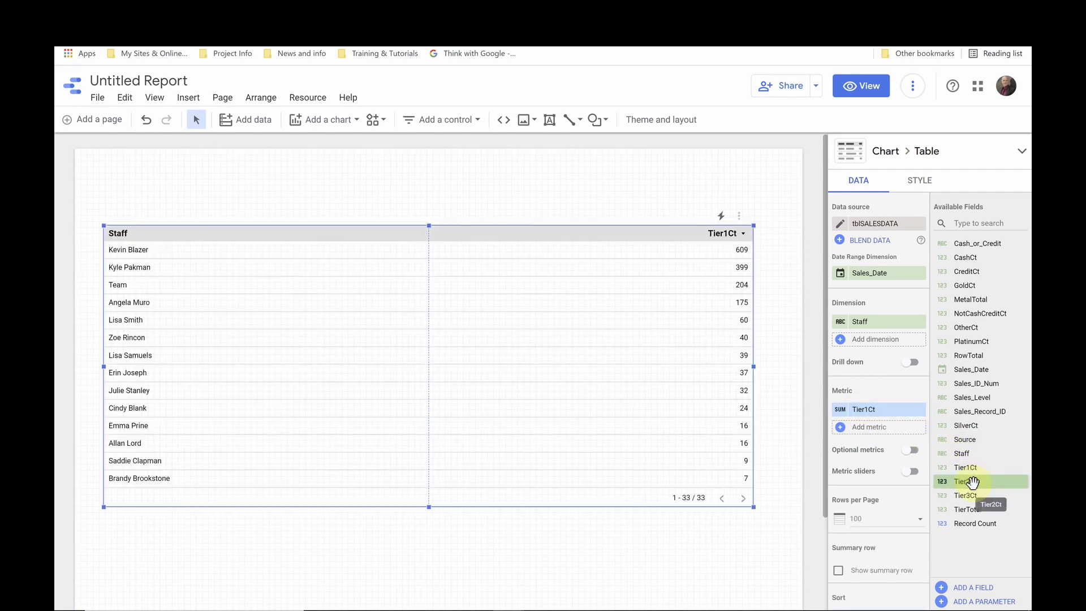
left_click_drag(971, 480, 861, 431)
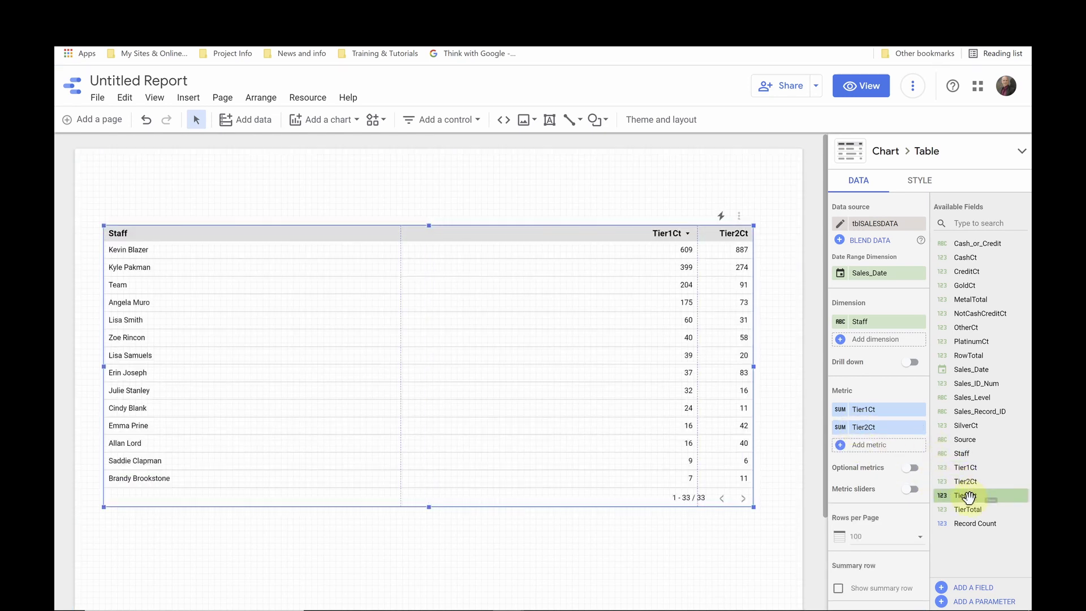
left_click_drag(968, 496, 862, 445)
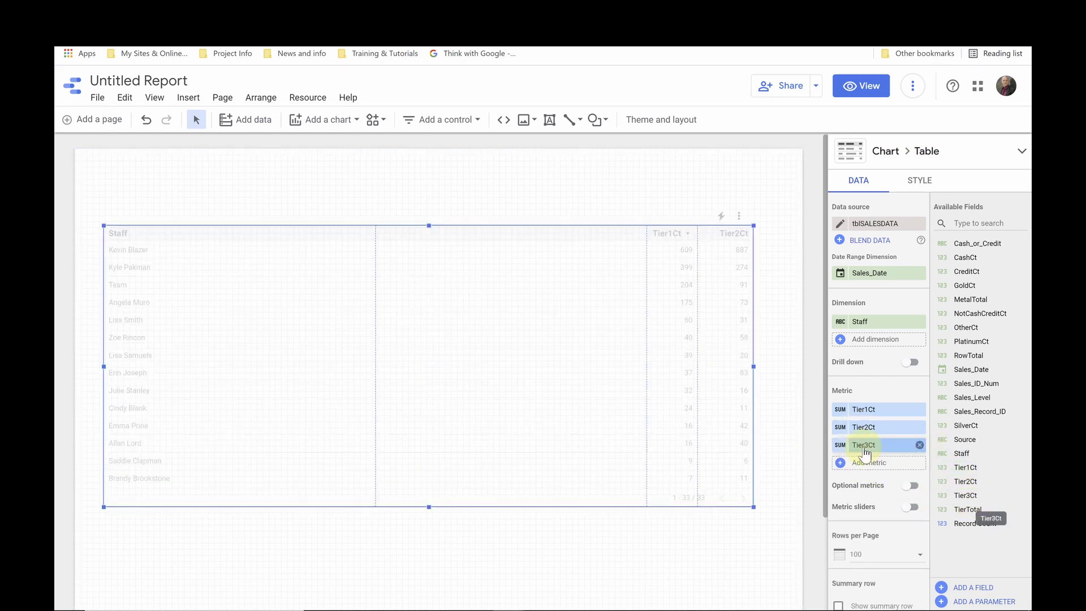
left_click_drag(951, 508, 854, 468)
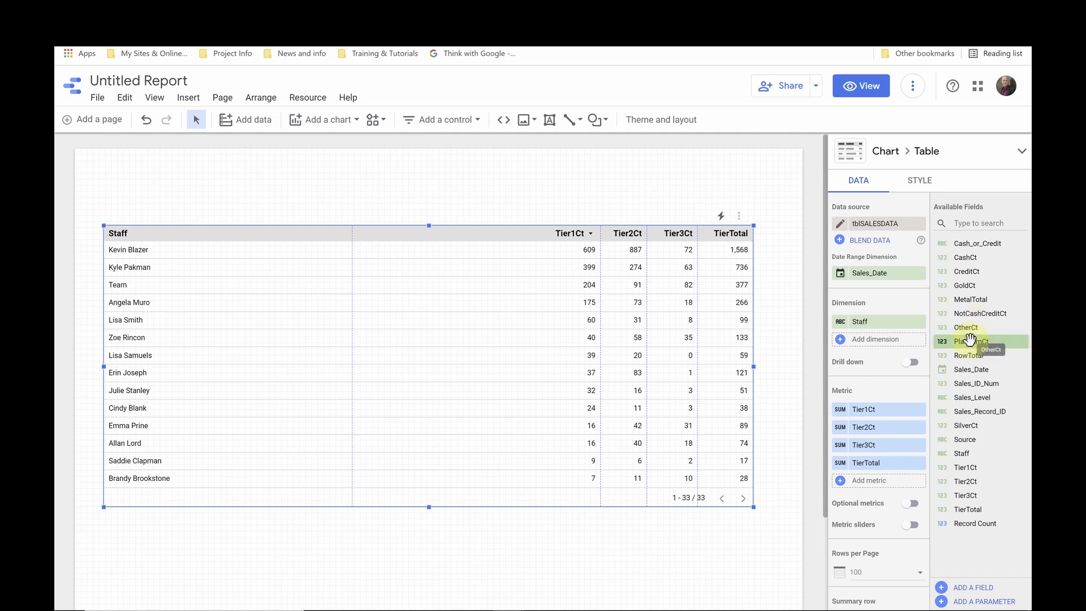
- Add PlatinumCt, GoldCt, SilverCt, MetalTotal, OtherCt and RowTotal, in that order, as table metrics
left_click_drag(970, 342, 856, 488)
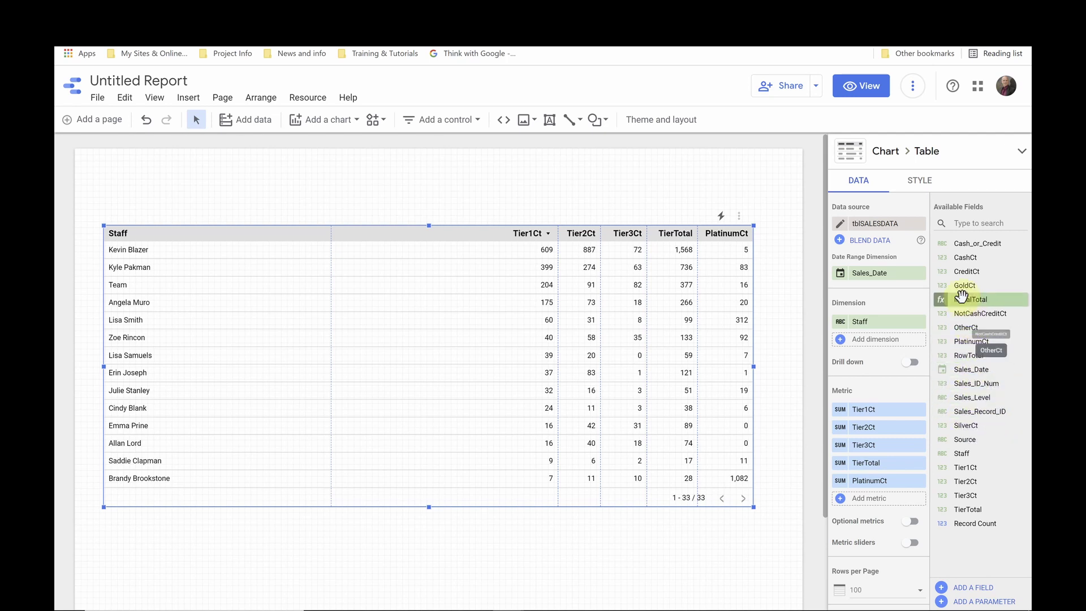
left_click_drag(962, 285, 856, 507)
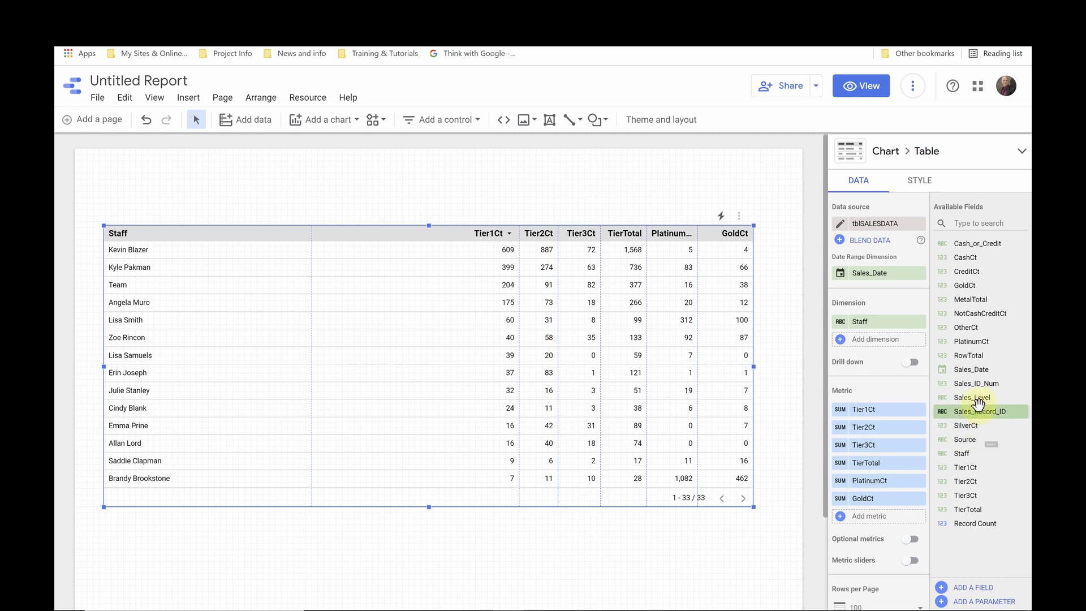
left_click_drag(970, 427, 857, 520)
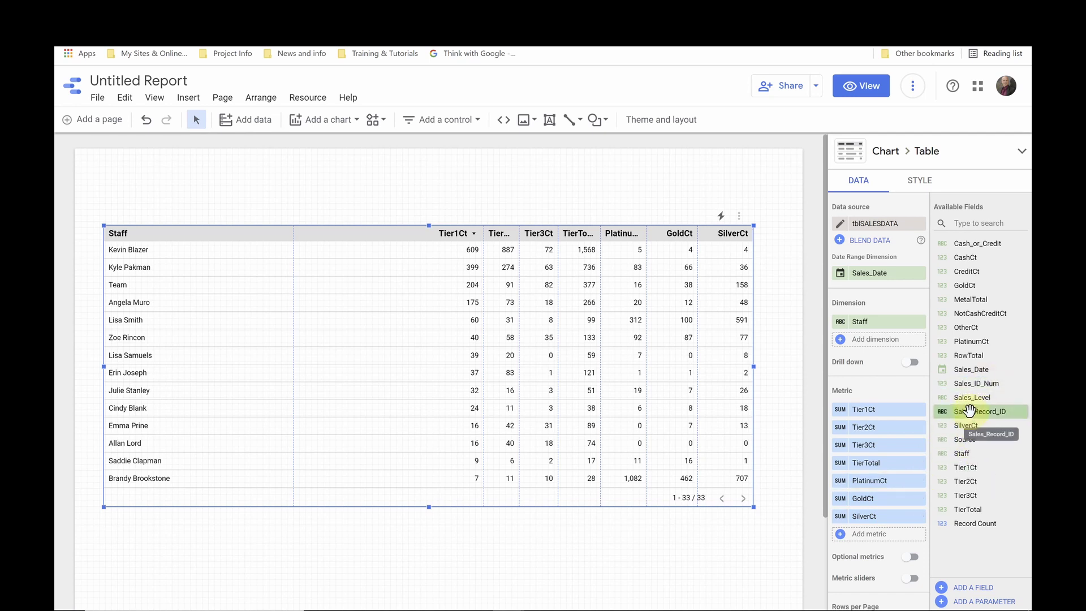
left_click_drag(964, 299, 882, 534)
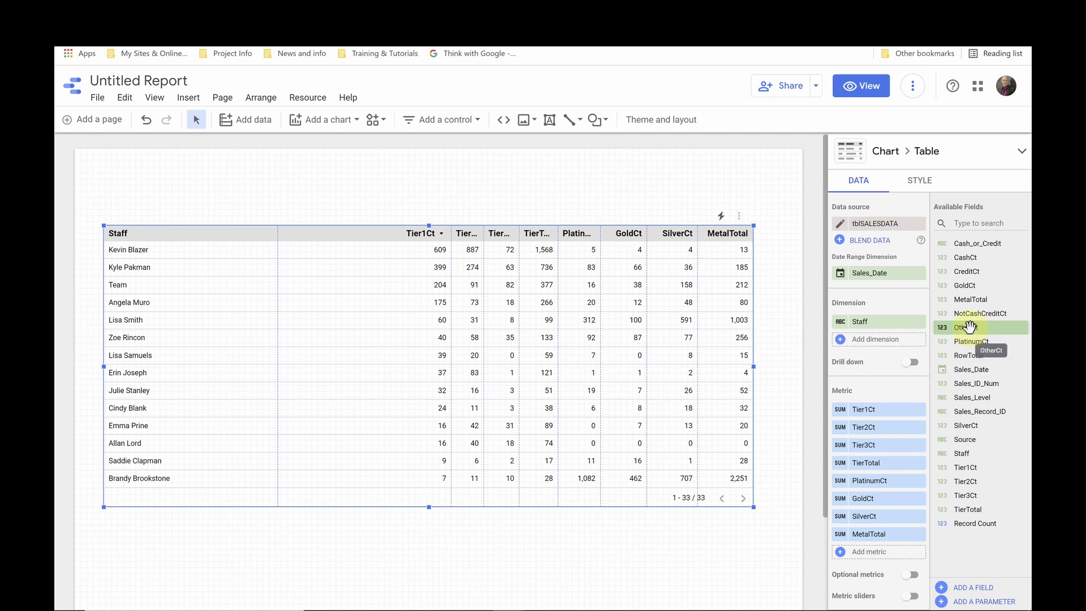
left_click_drag(971, 328, 878, 565)
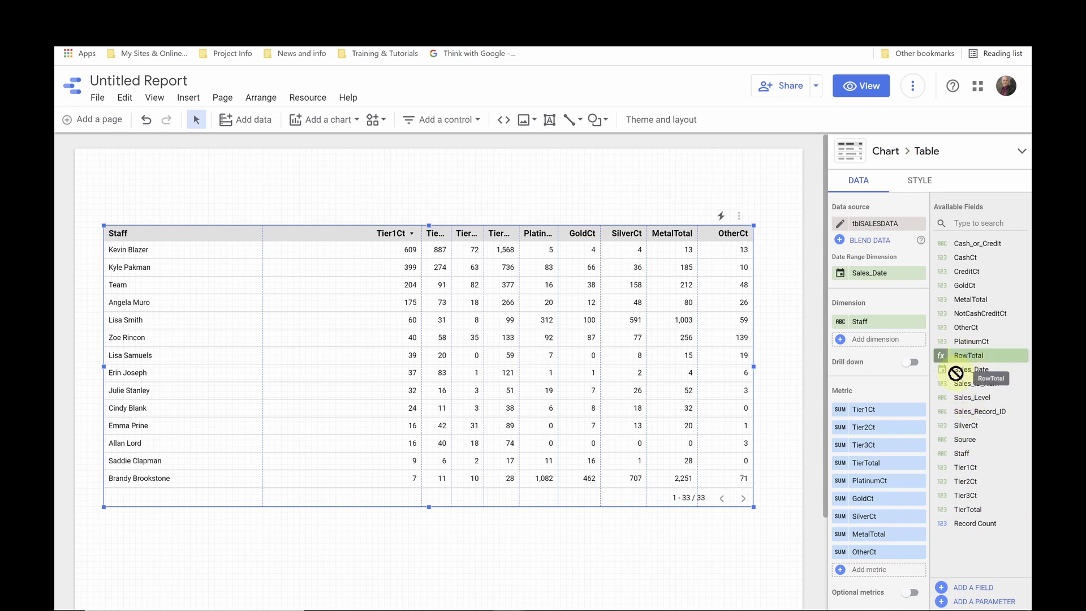
left_click_drag(965, 357, 863, 577)
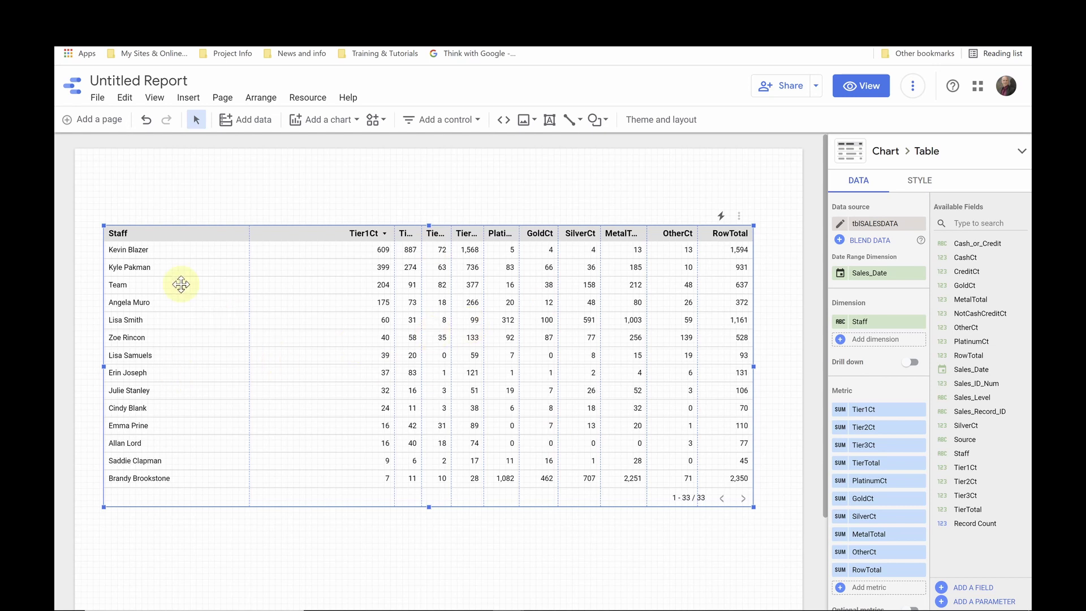
- Widen the Staff column and narrow the Tier1Ct and Tier2Ct columns so the tier headings fit
left_click_drag(250, 263, 280, 273)
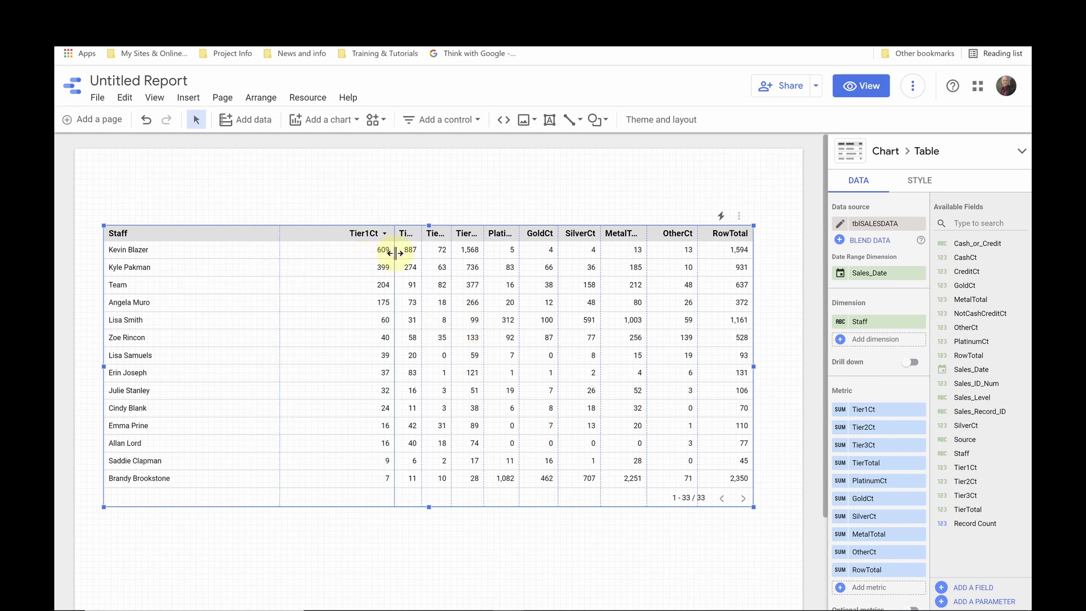
left_click_drag(395, 252, 332, 266)
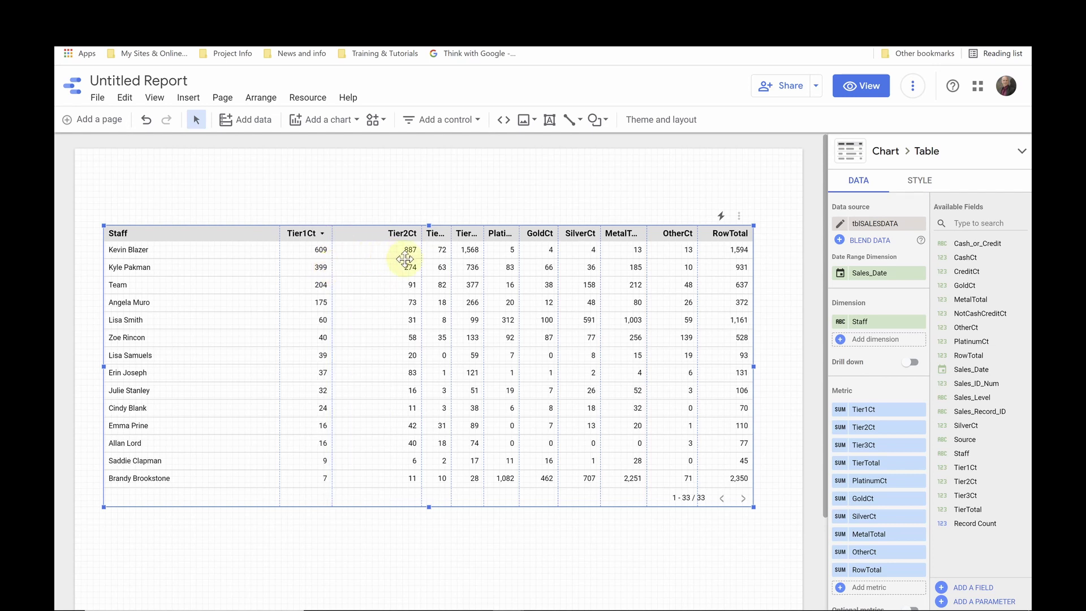
left_click_drag(422, 266, 381, 274)
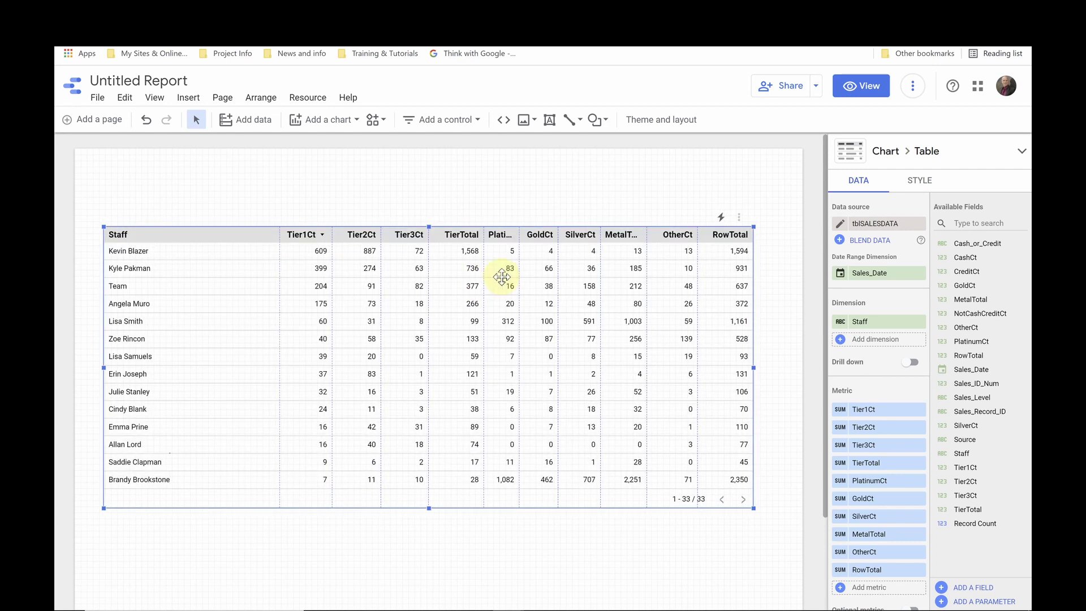
- Adjust the column widths from PlatinumCt through RowTotal and widen the whole table slightly toward the page edge
left_click_drag(519, 272, 587, 286)
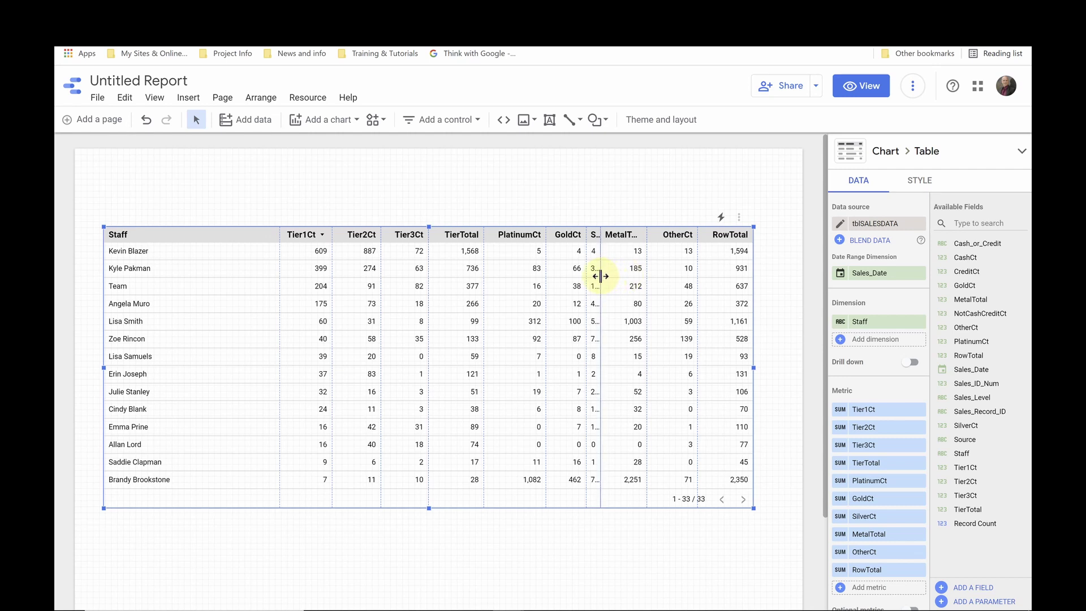
left_click_drag(601, 276, 622, 278)
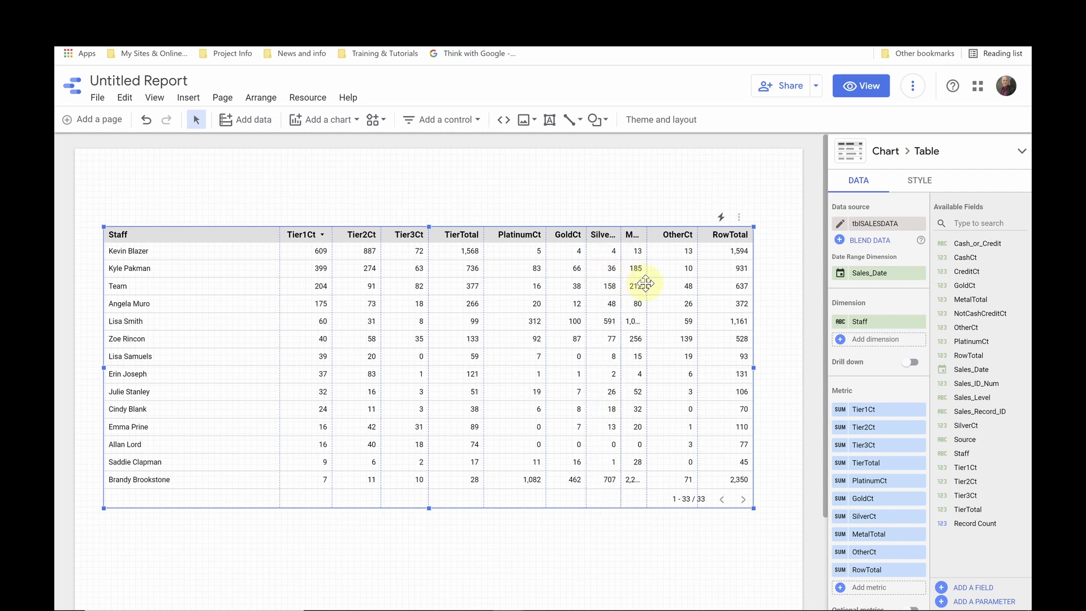
left_click_drag(646, 285, 663, 289)
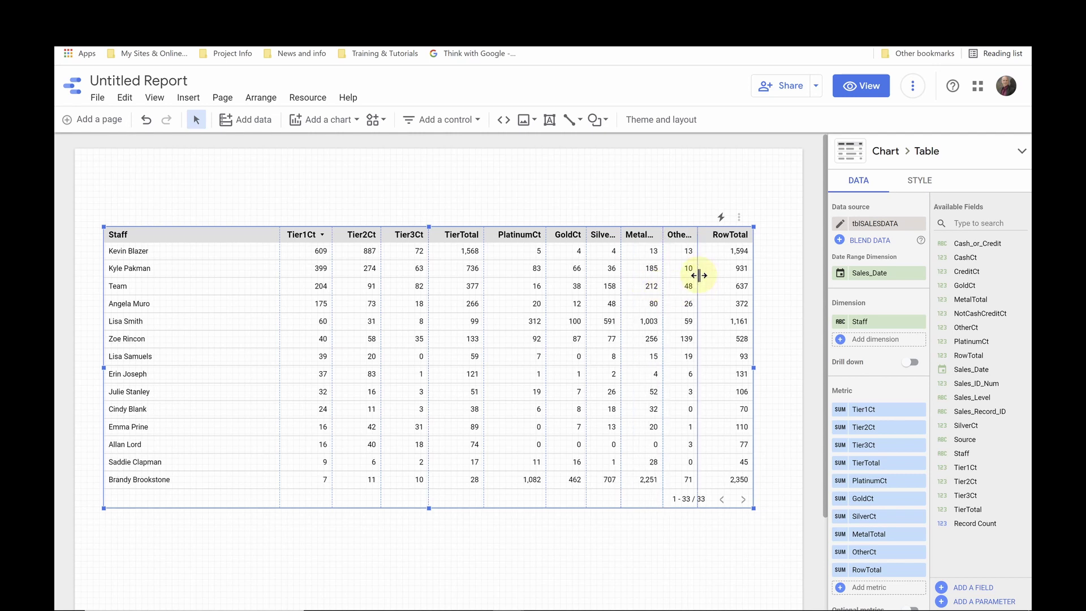
left_click_drag(700, 276, 707, 275)
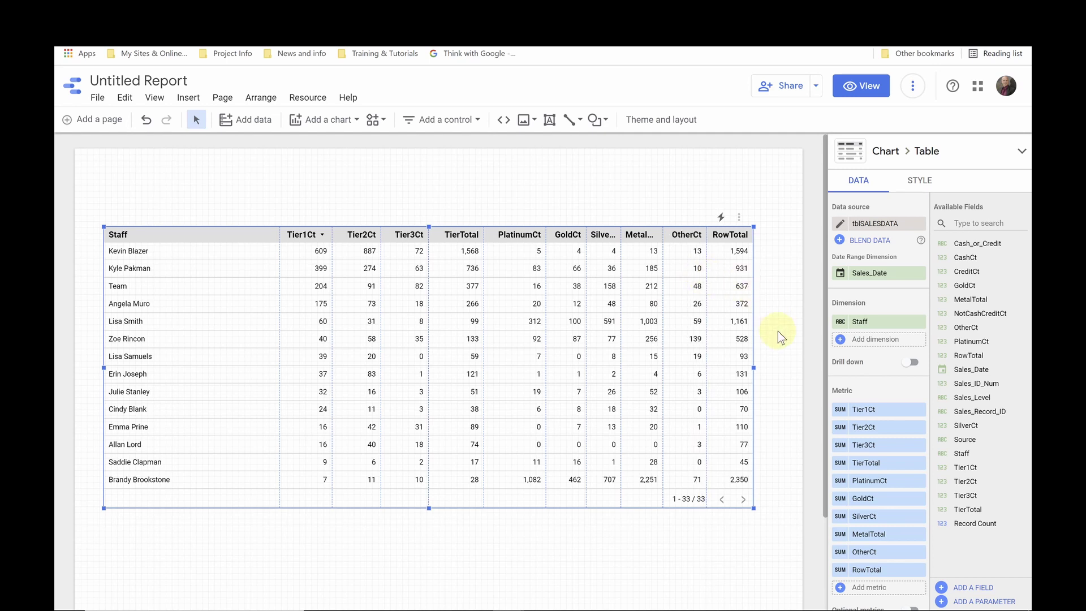
left_click_drag(754, 368, 781, 367)
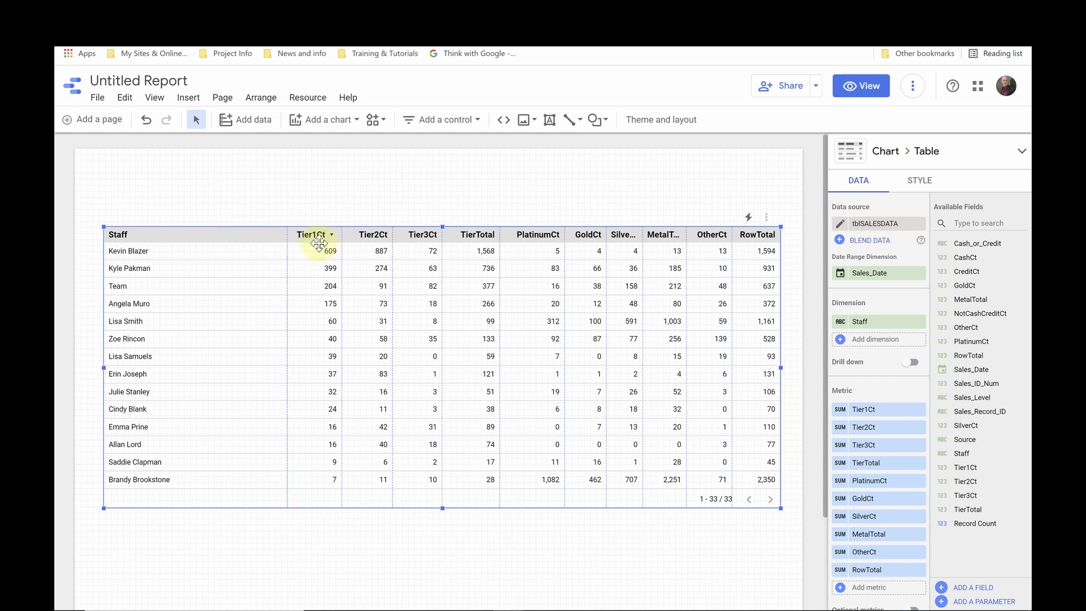
- Rename the Tier1Ct metric's display name in the table as Tier 1
left_click(840, 410)
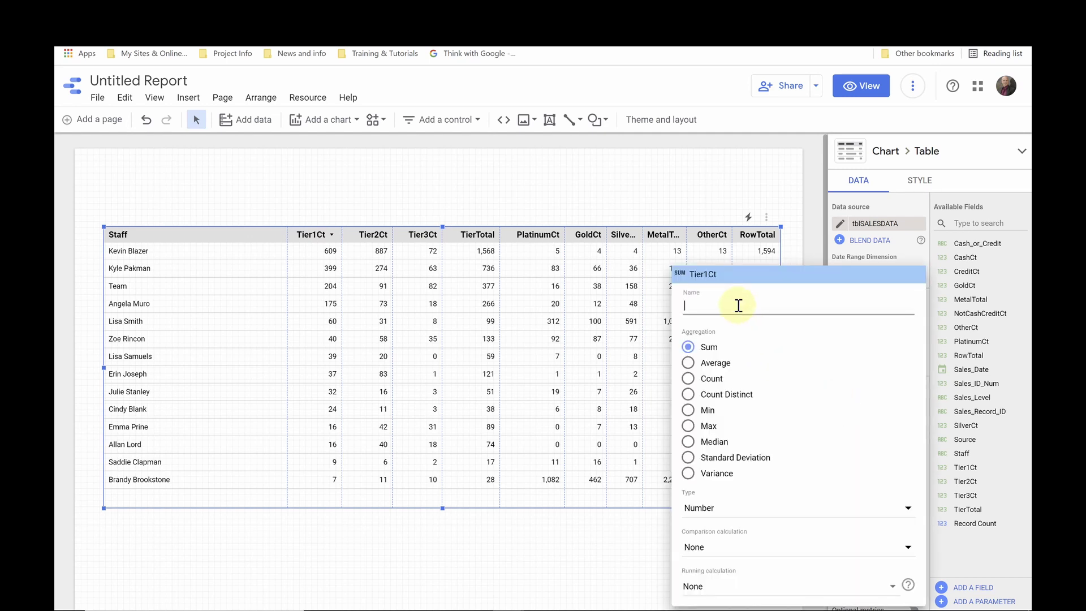
type("Tier 1")
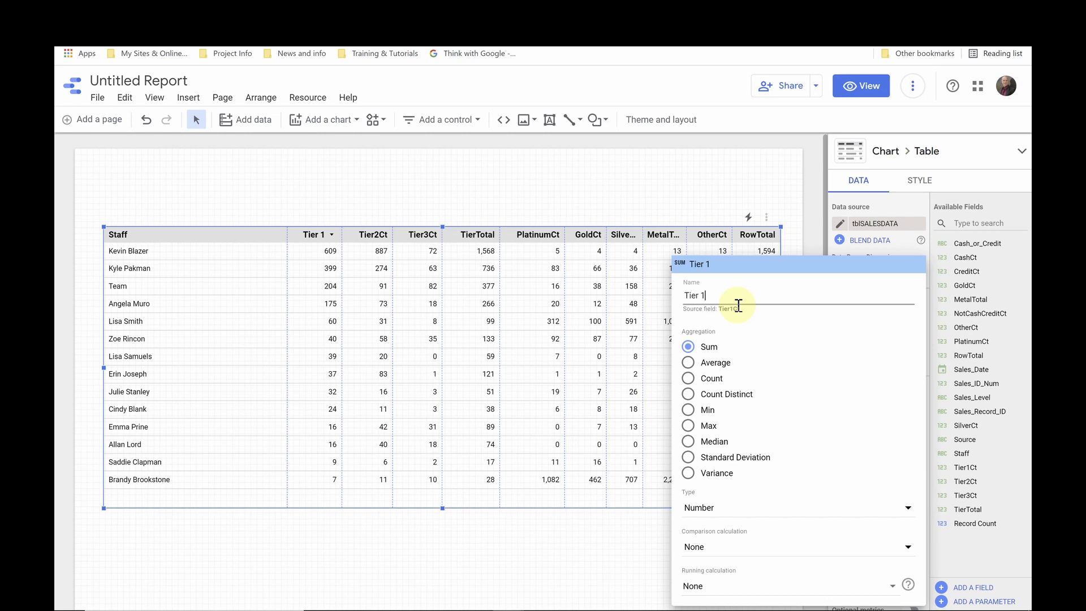
key("Return")
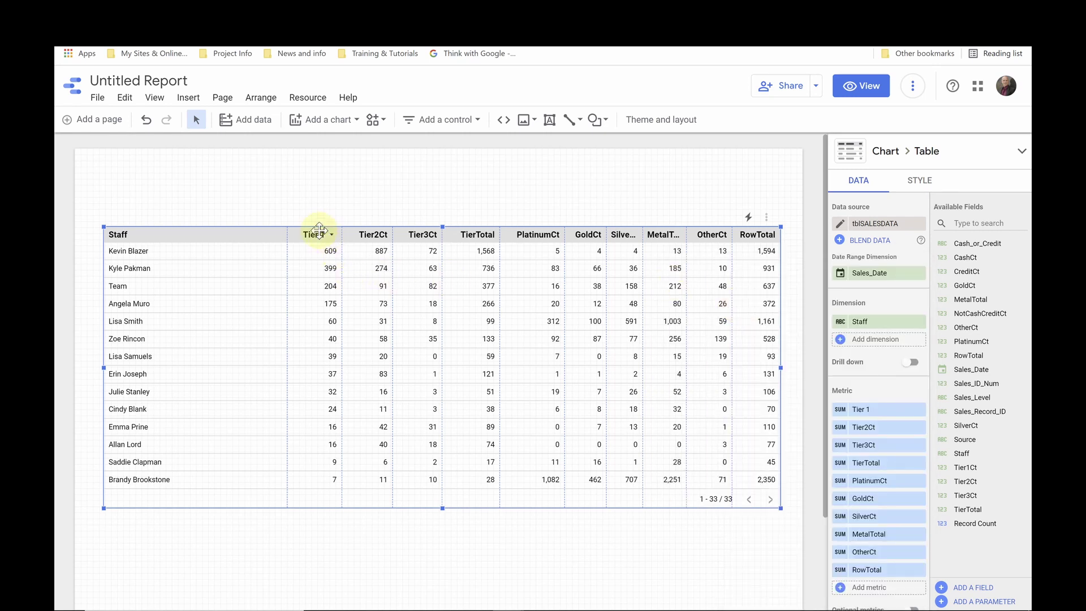
- Rename the Tier2Ct metric's display name as Tier 2 and the Tier3Ct metric's as Tier 3
left_click(841, 428)
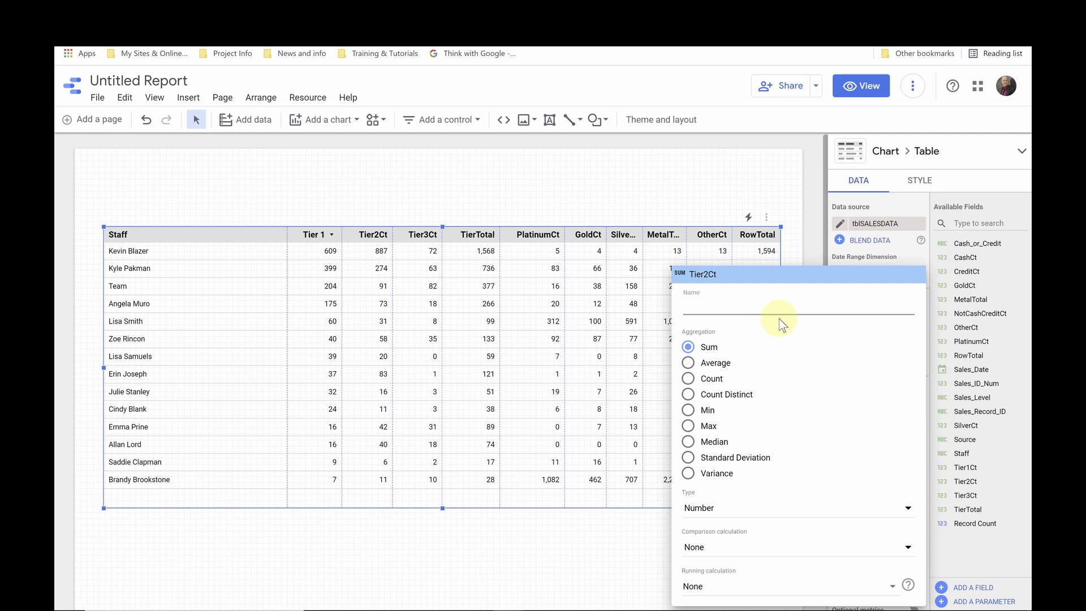
type("Tier")
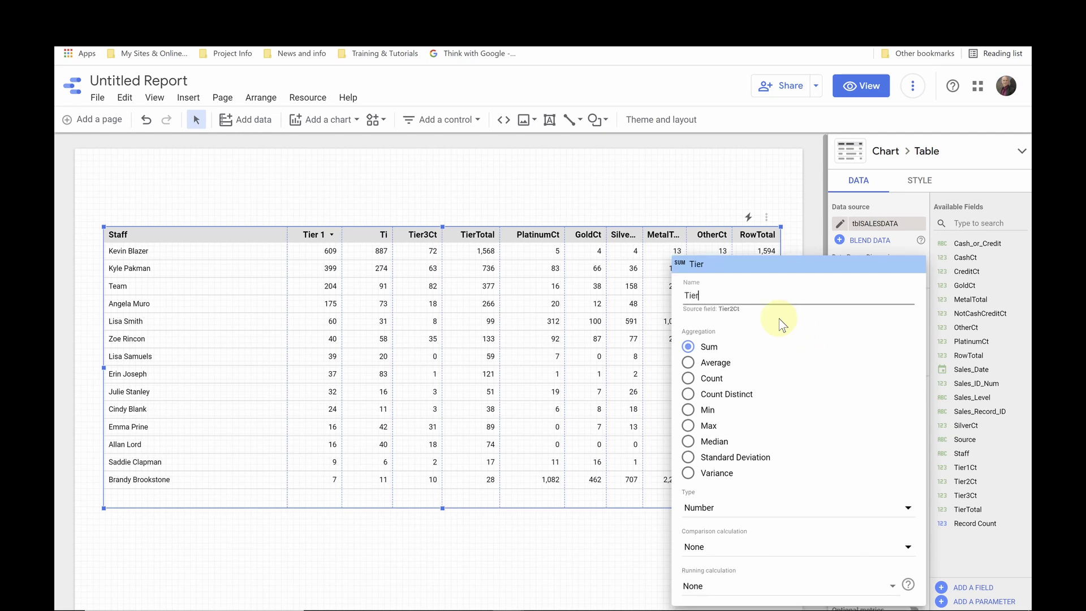
type(" 2")
key("Return")
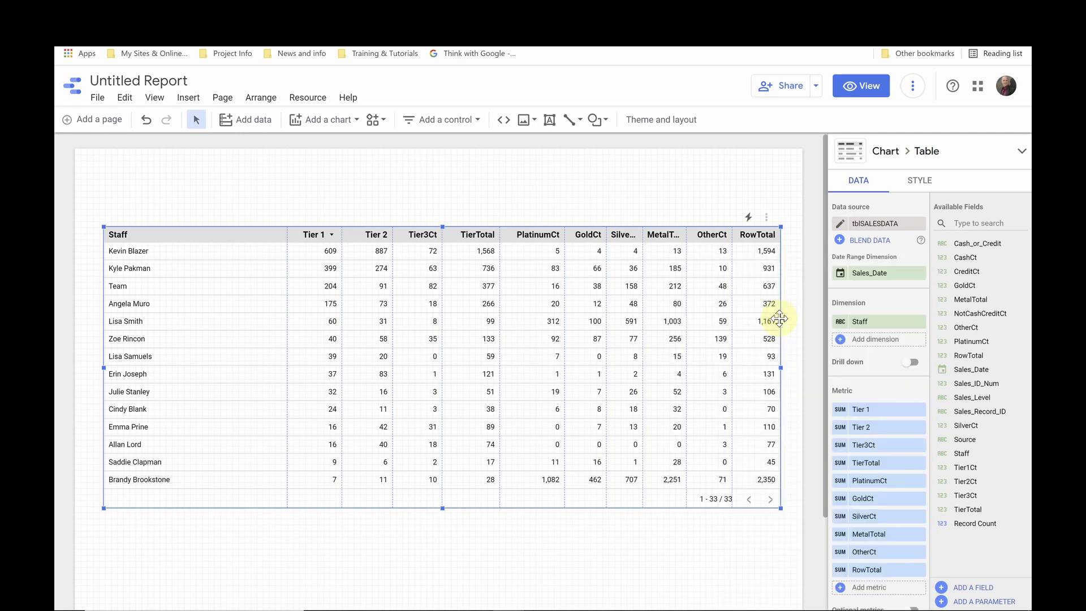
left_click(843, 445)
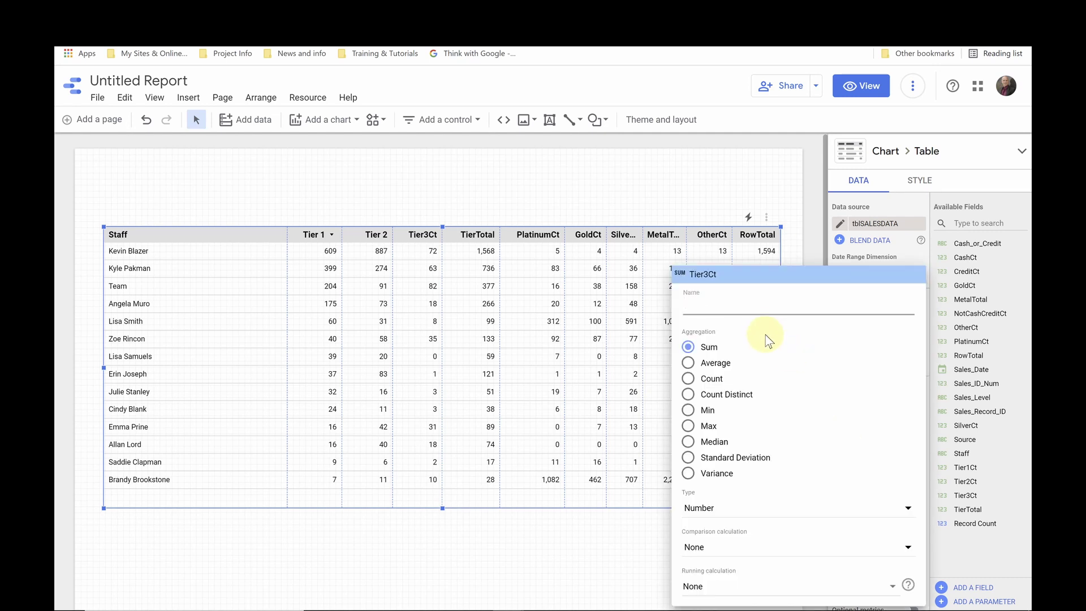
type("Tie")
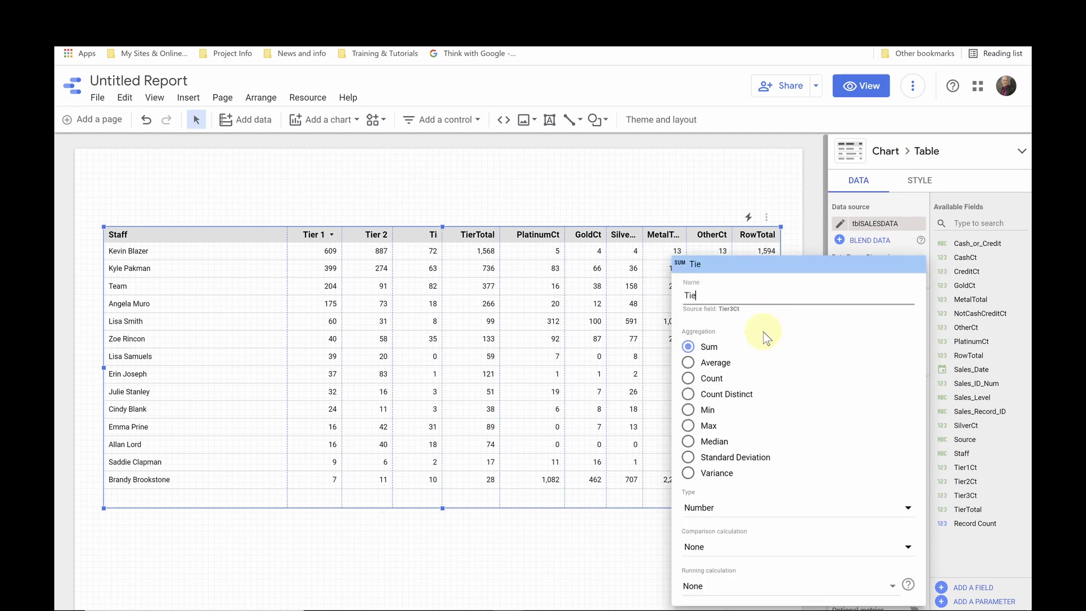
type("r 2")
key("Return")
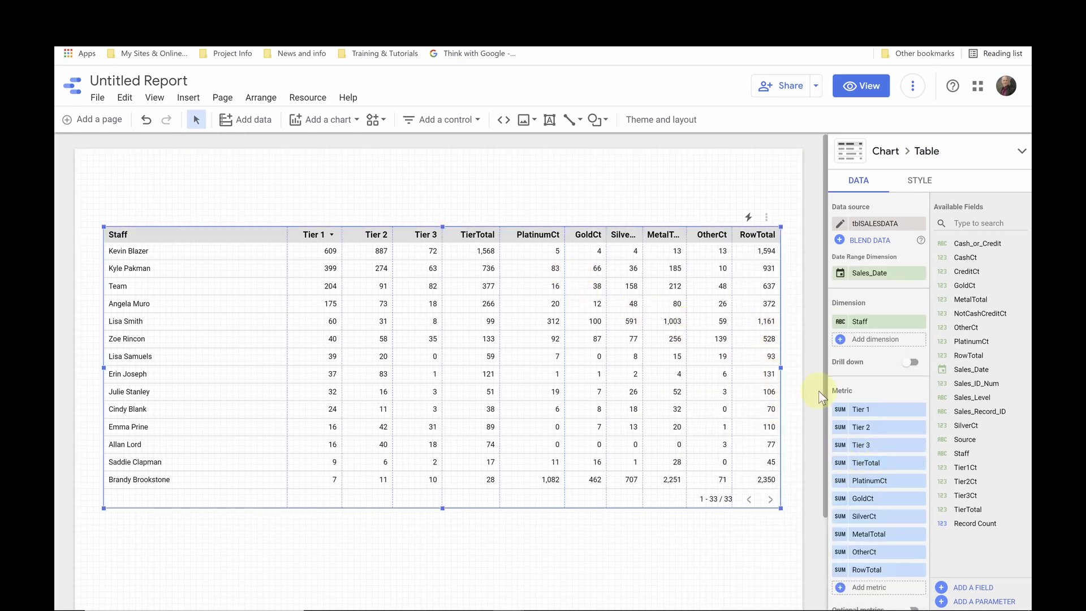
- Rename the TierTotal metric's display name as Tier Total and the PlatinumCt metric's as Platinum
left_click(843, 463)
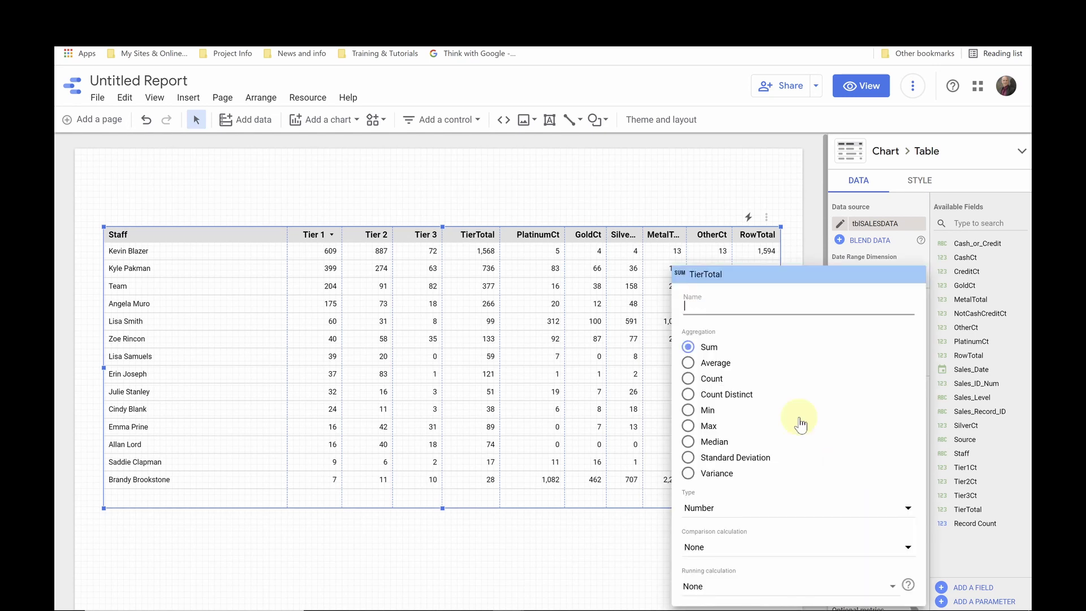
type("Ti")
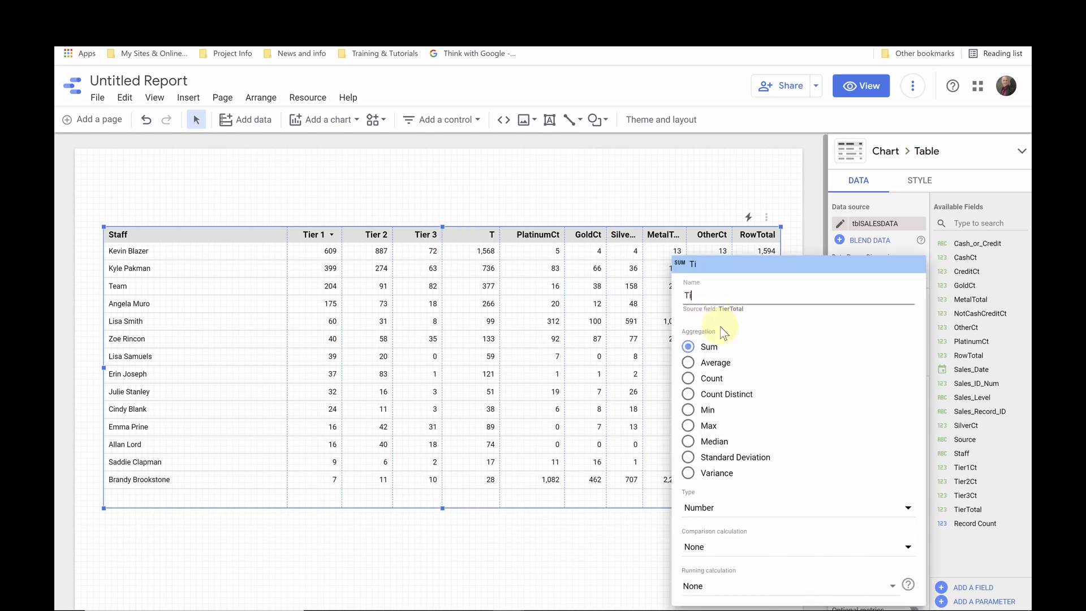
type("er Total")
key("Return")
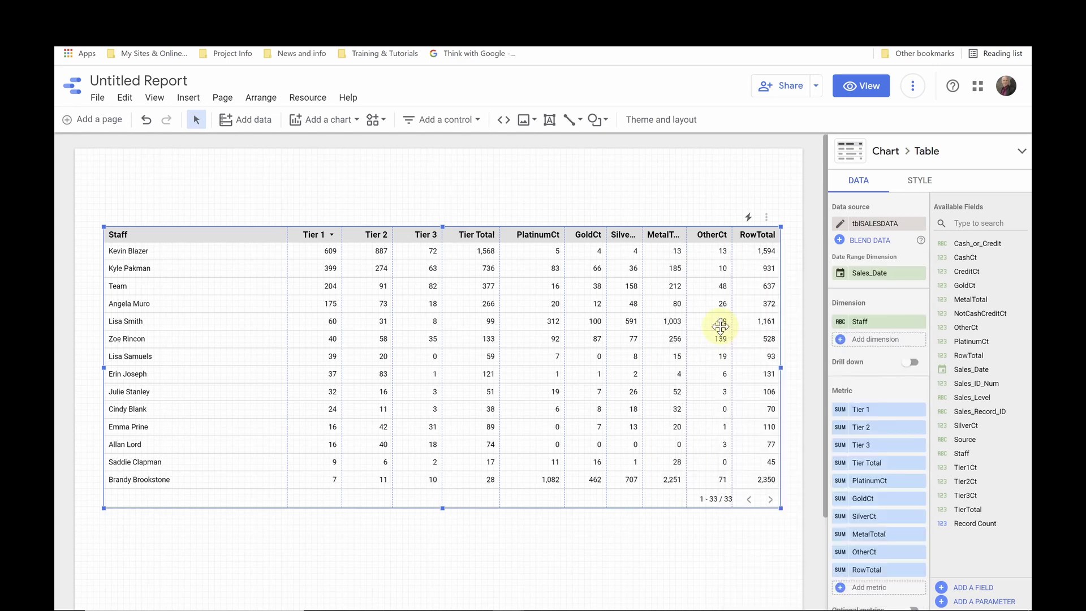
left_click(841, 481)
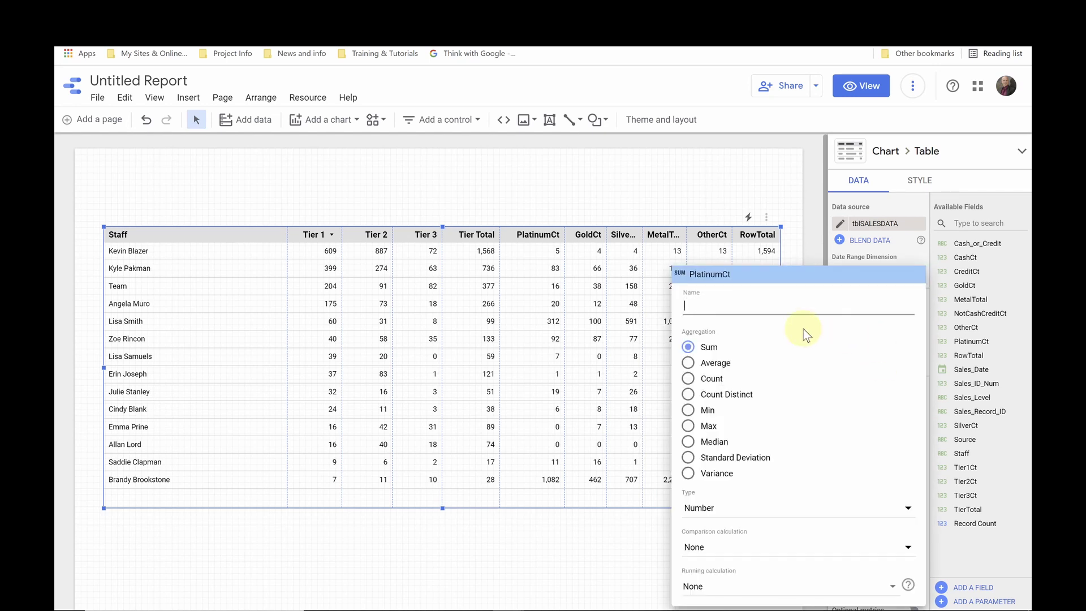
type("Platinum")
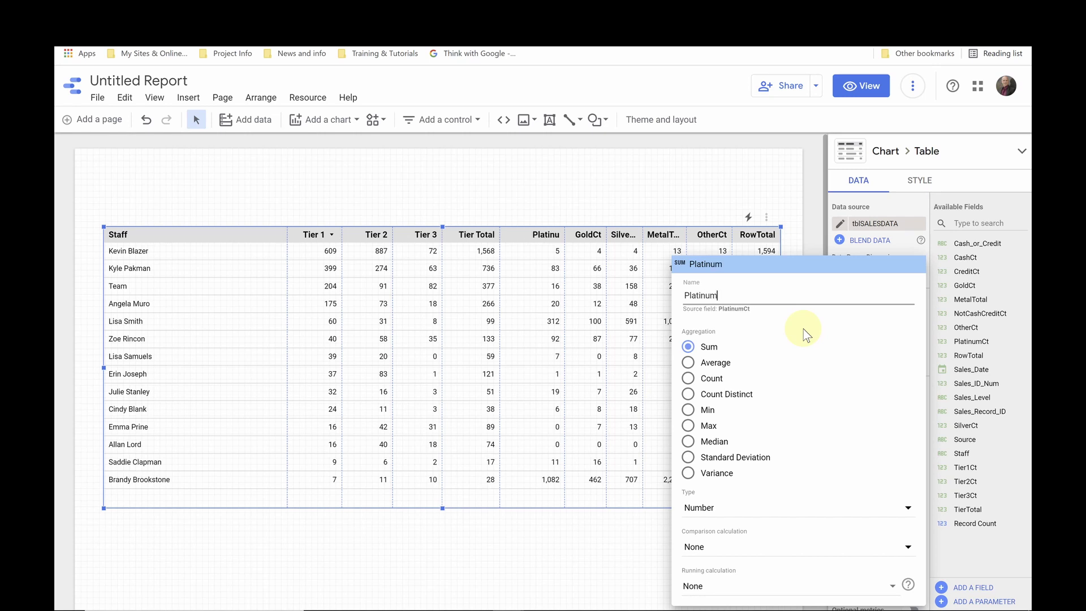
key("Return")
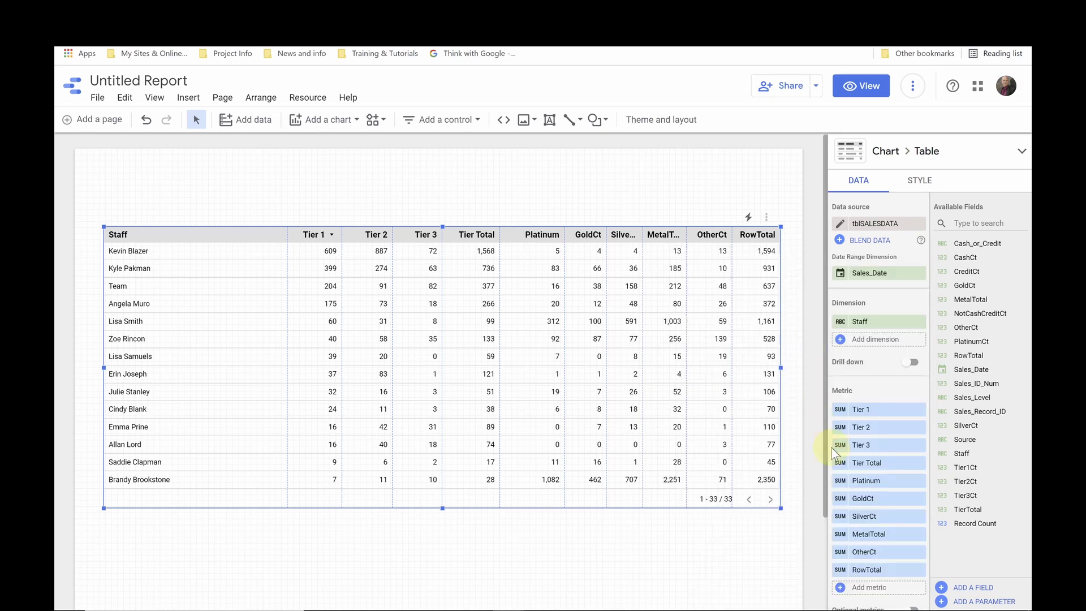
- Rename the GoldCt metric's display name as Gold and the SilverCt metric's as Silver
left_click(840, 498)
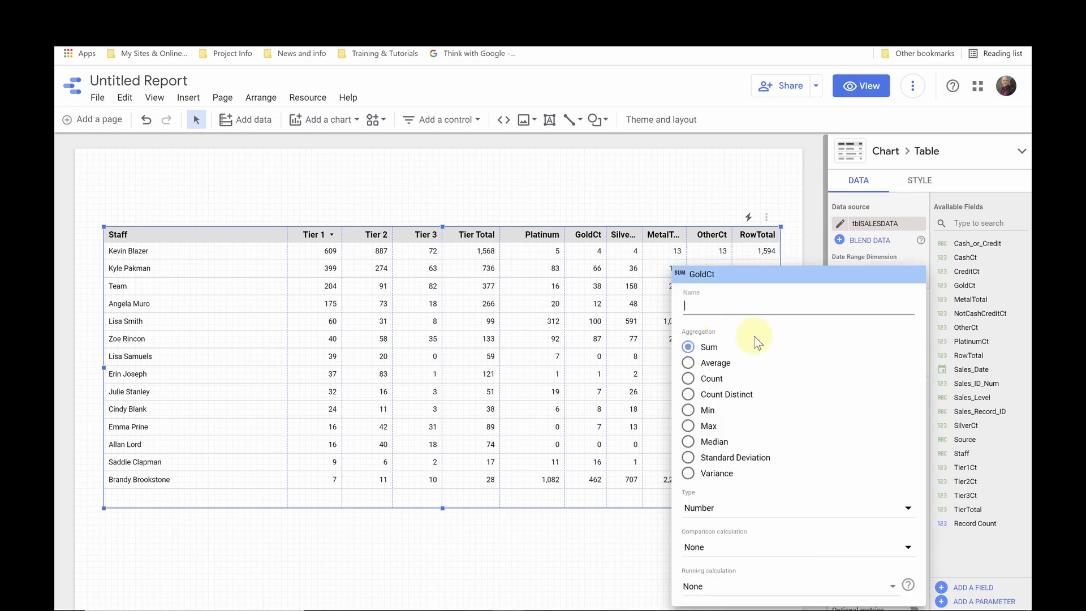
type("Gold")
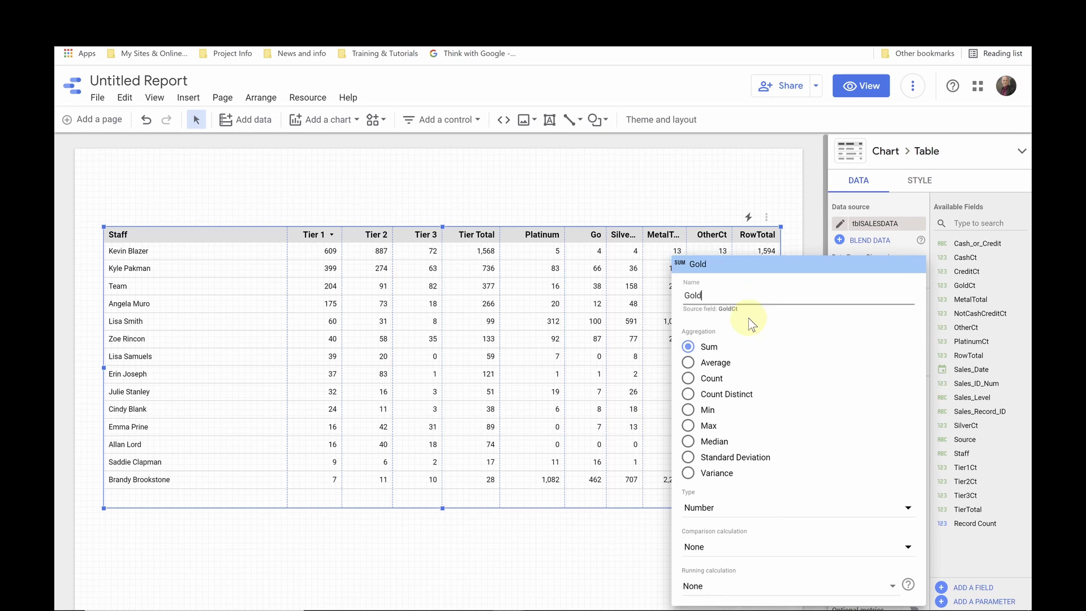
key("Return")
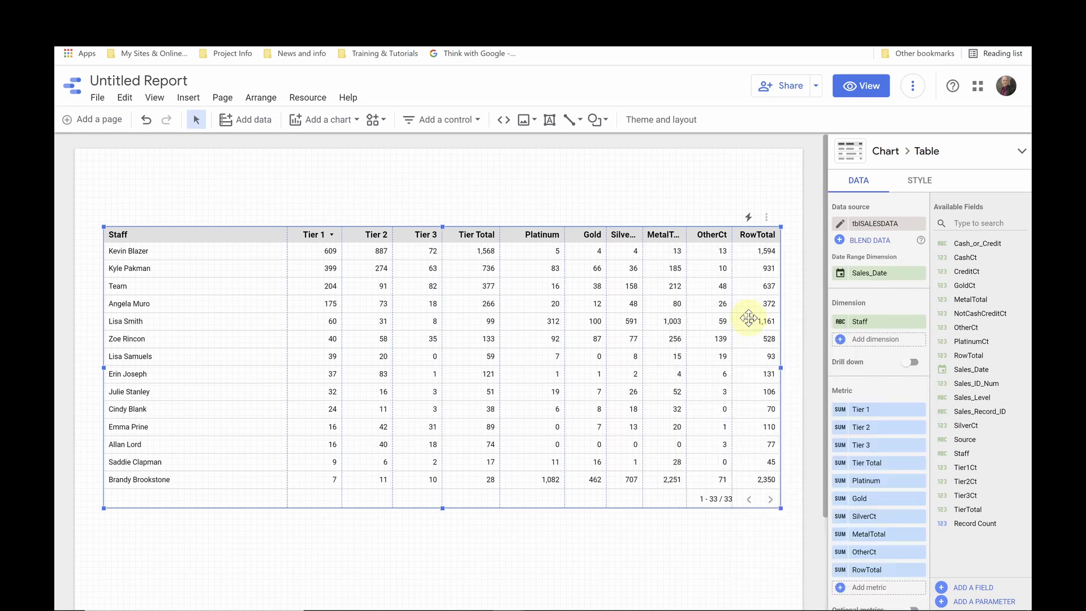
left_click(840, 516)
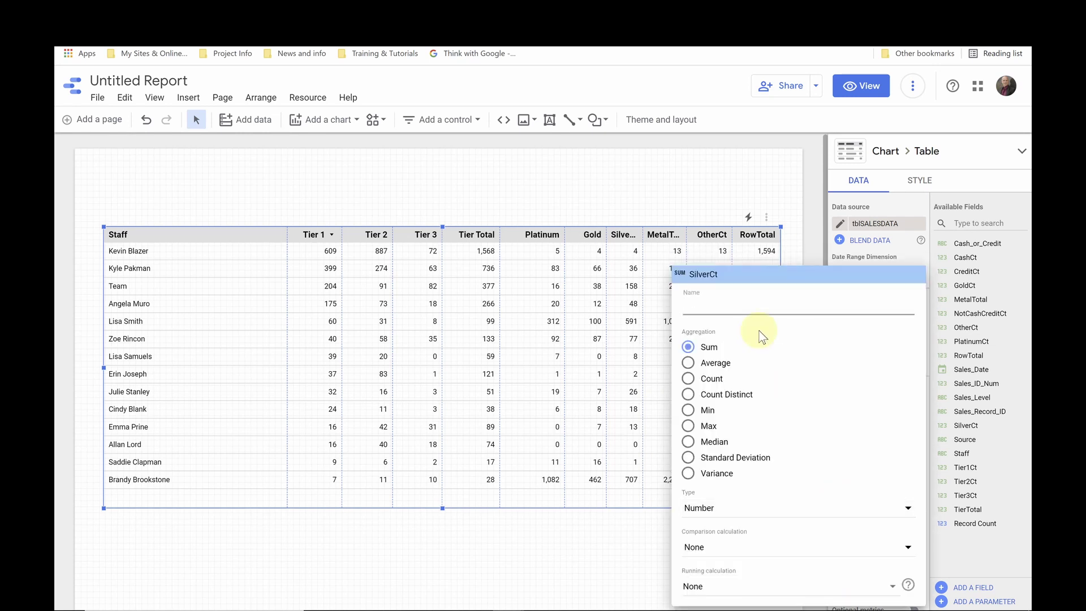
type("Silver")
key("Return")
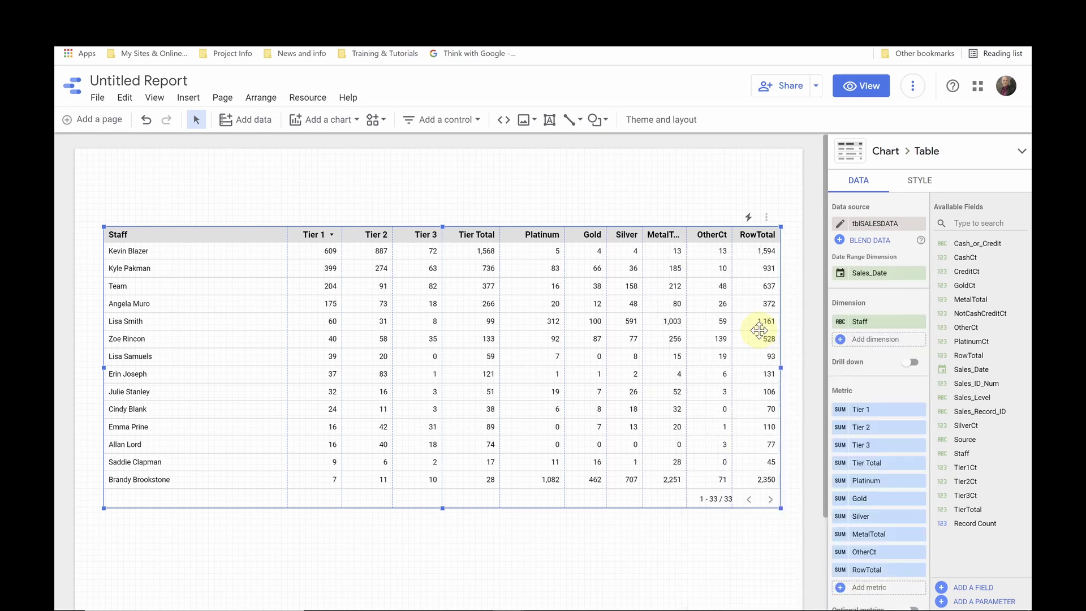
- Rename the MetalTotal metric's display name as Metal Total and the OtherCt metric's as Other
left_click(840, 534)
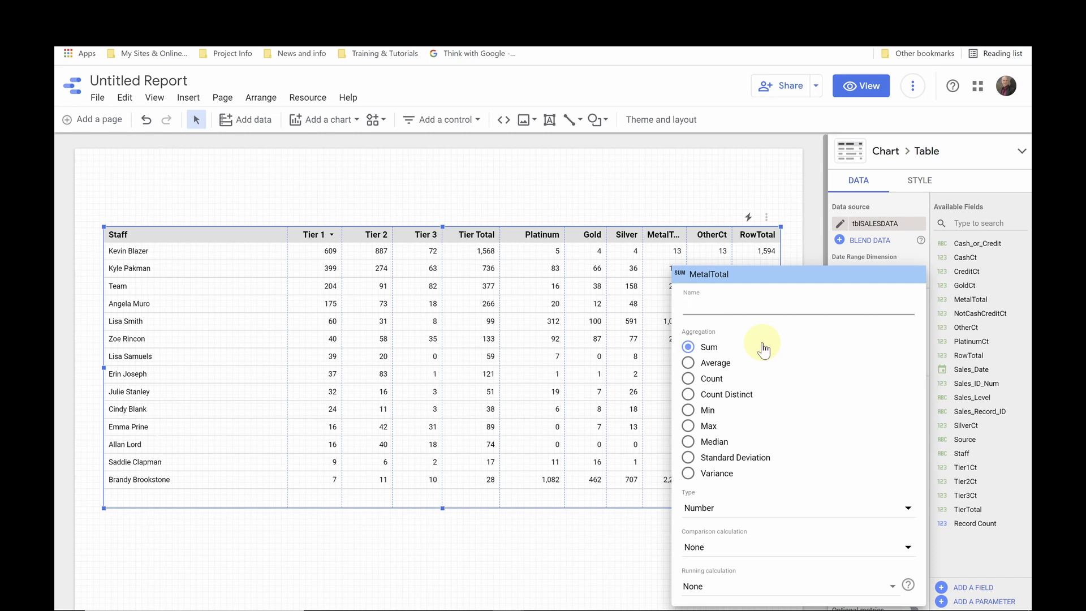
type("Metal")
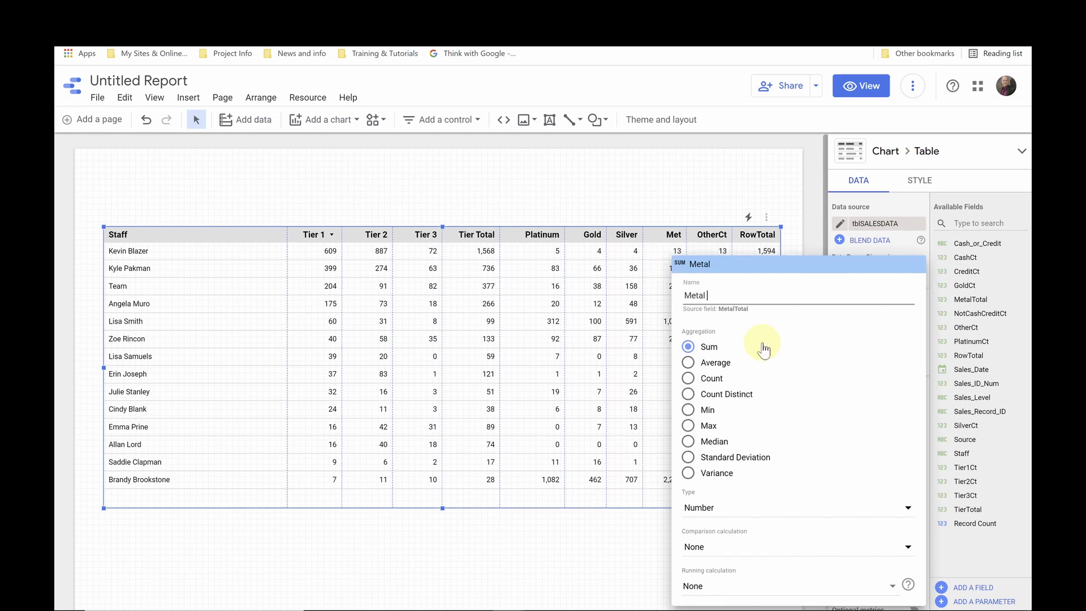
type(" Total")
key("Return")
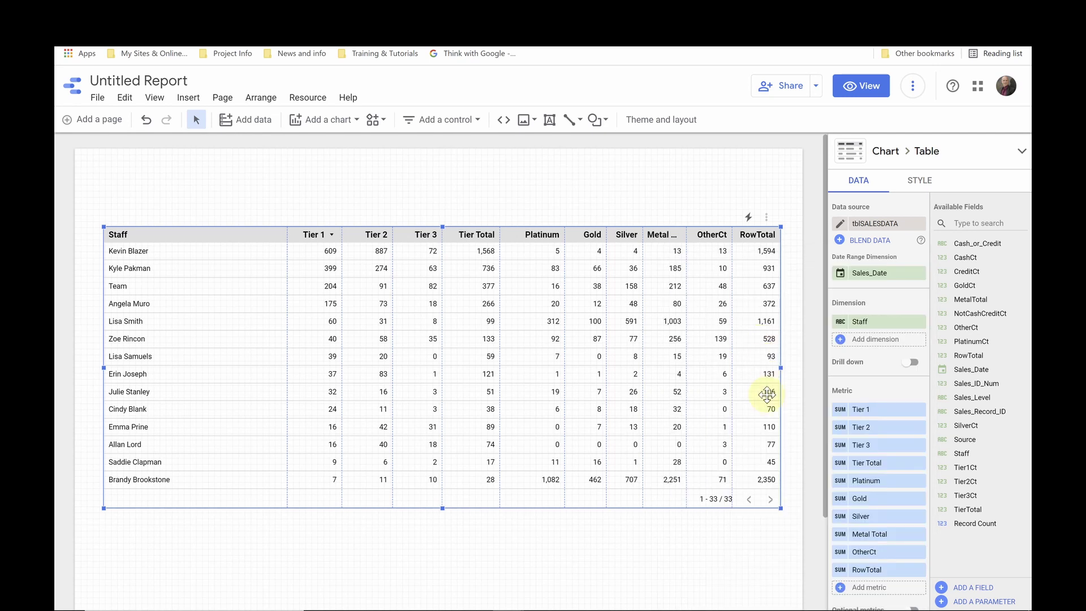
left_click(857, 553)
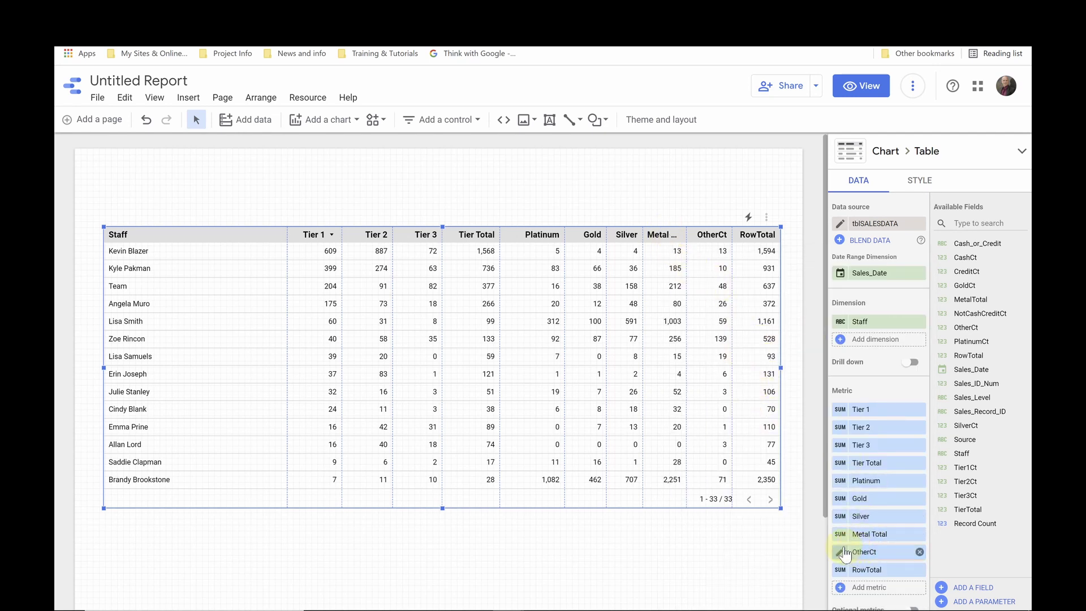
type("Other")
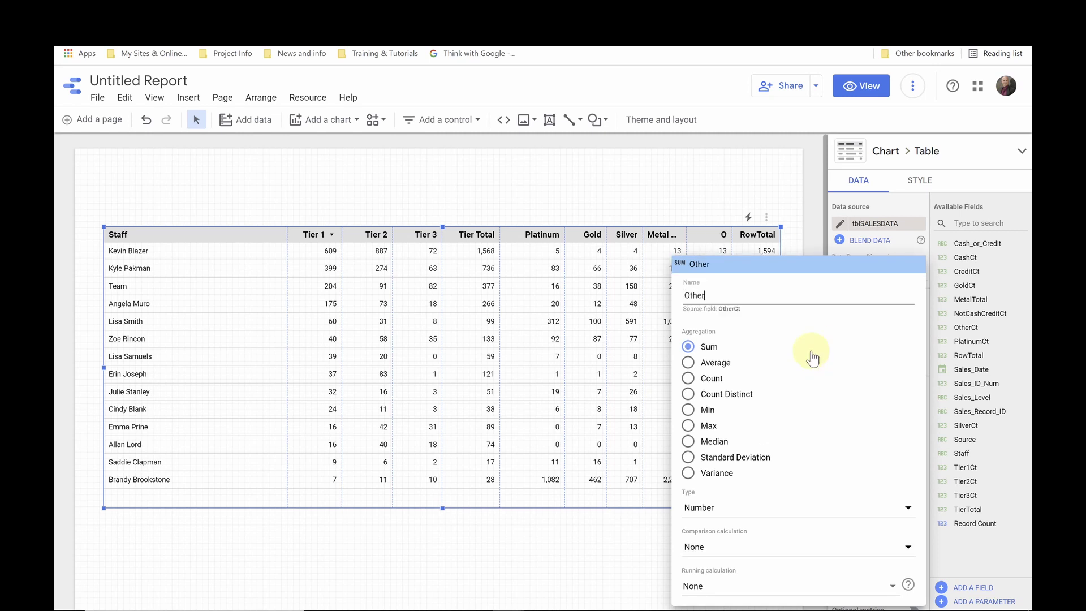
key("Return")
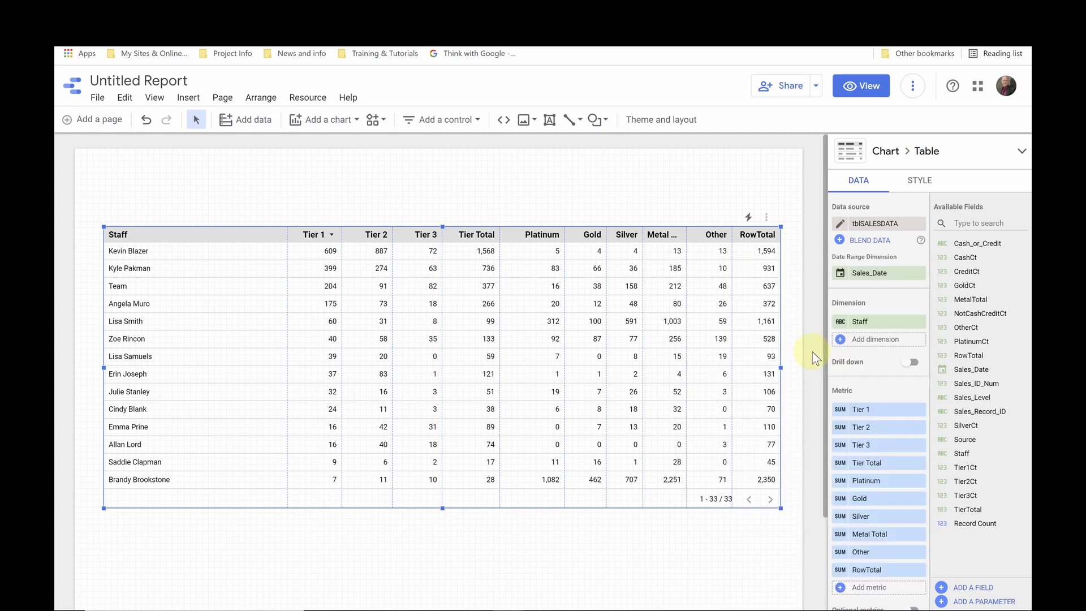
- Rename the RowTotal metric's display name in the table as Grand Total
left_click(846, 570)
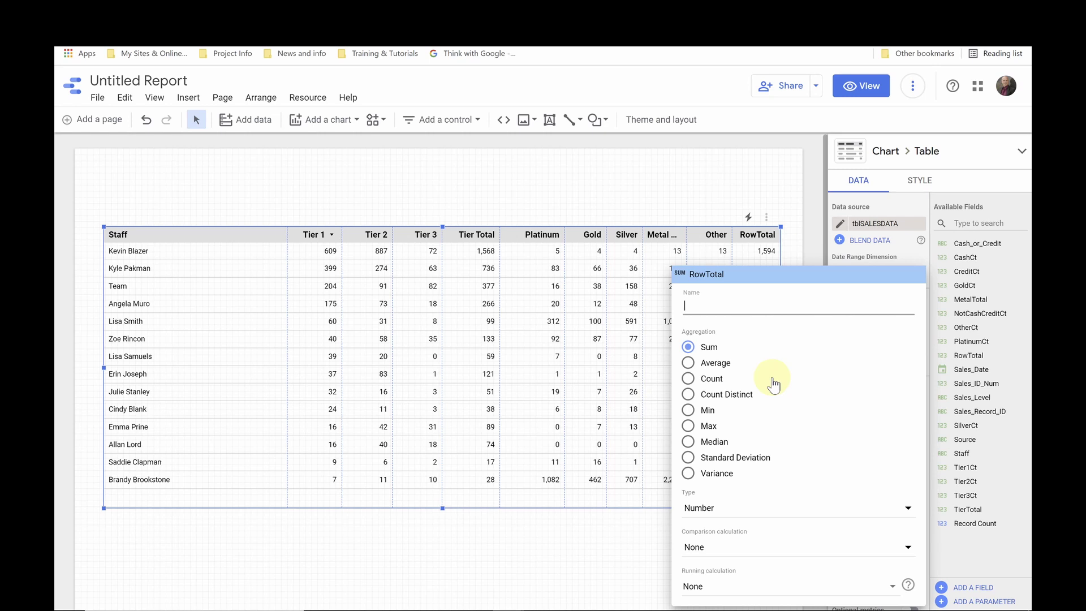
type("Grand T")
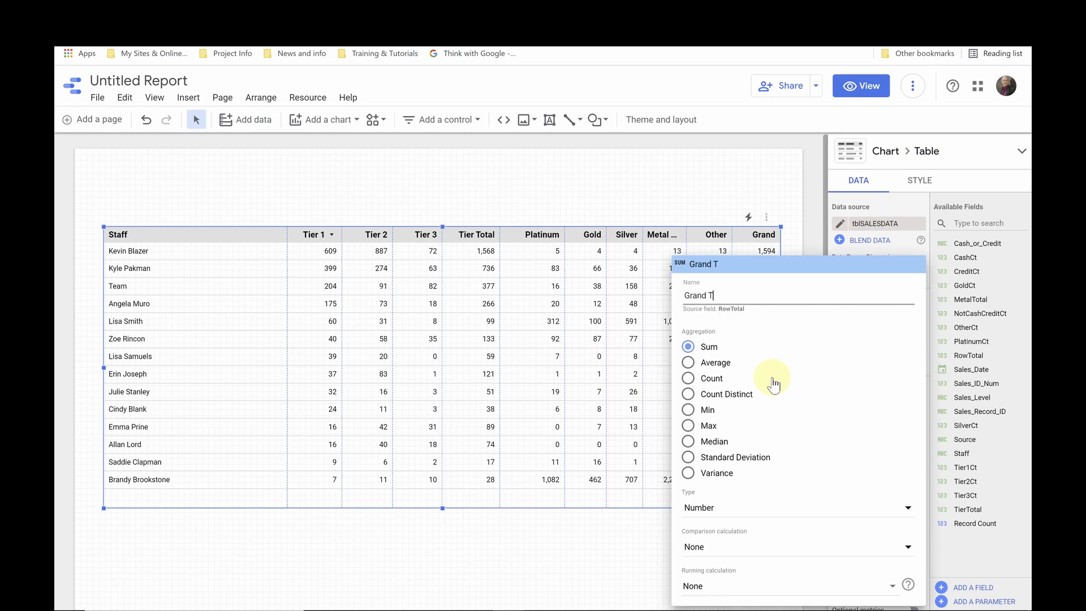
type("otal")
key("Return")
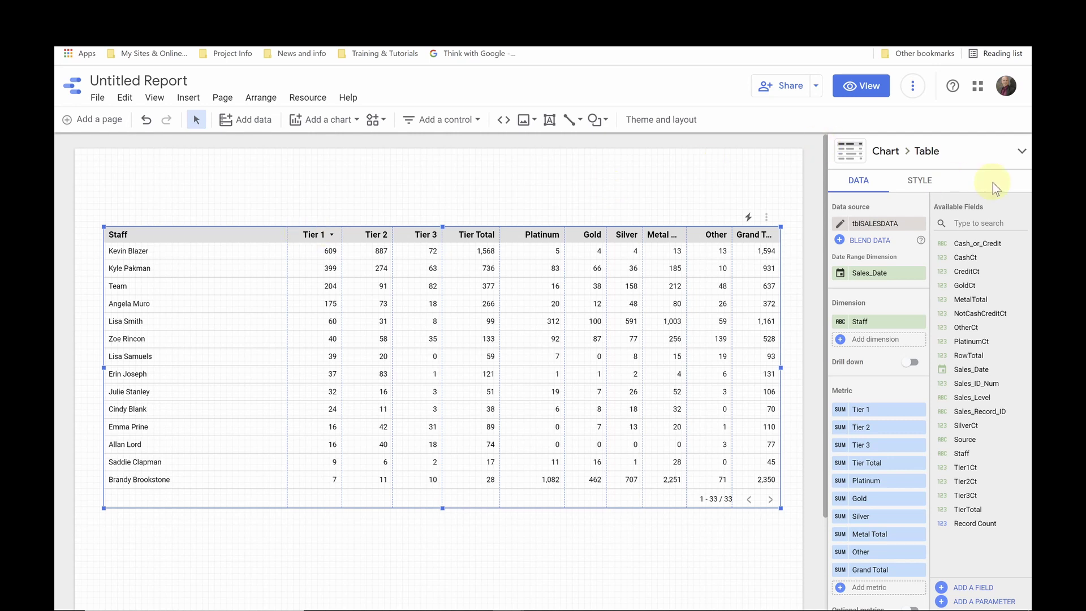
- Set the table header's font size to 10px so the column headings fit
left_click(932, 185)
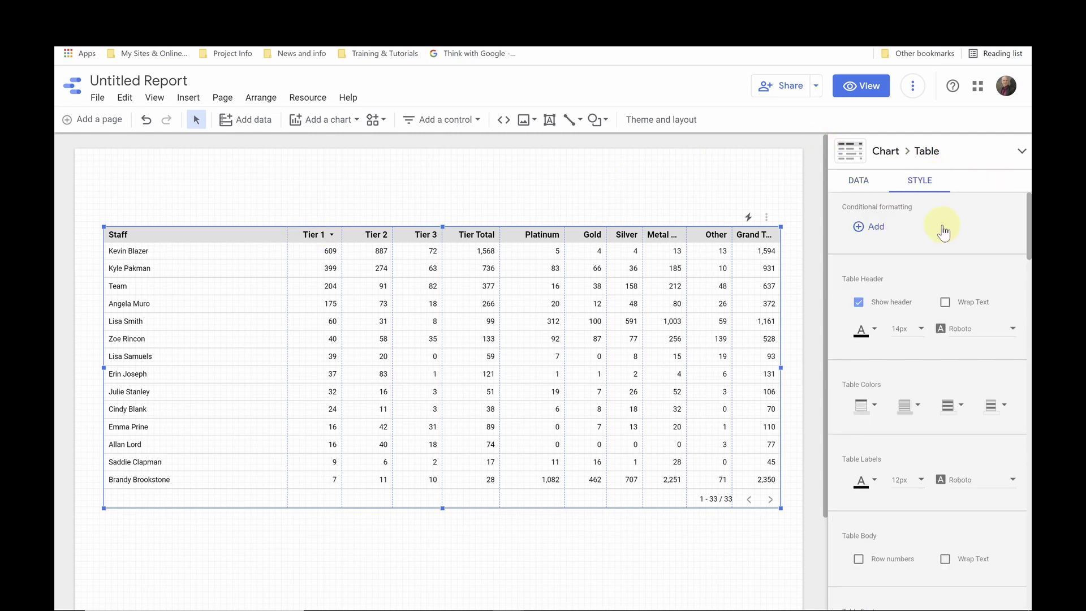
left_click(922, 333)
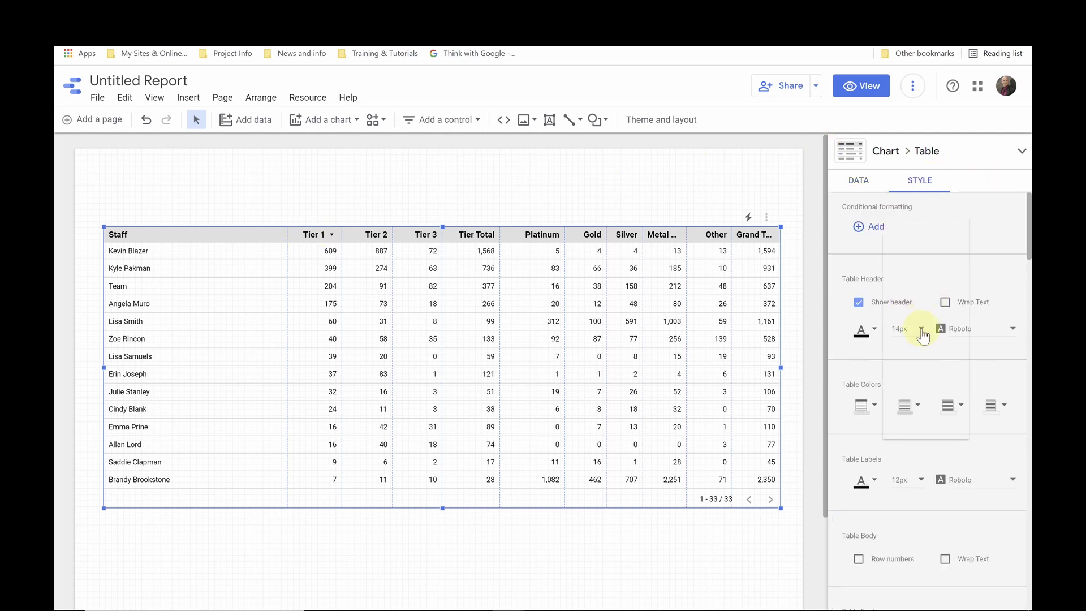
left_click(913, 248)
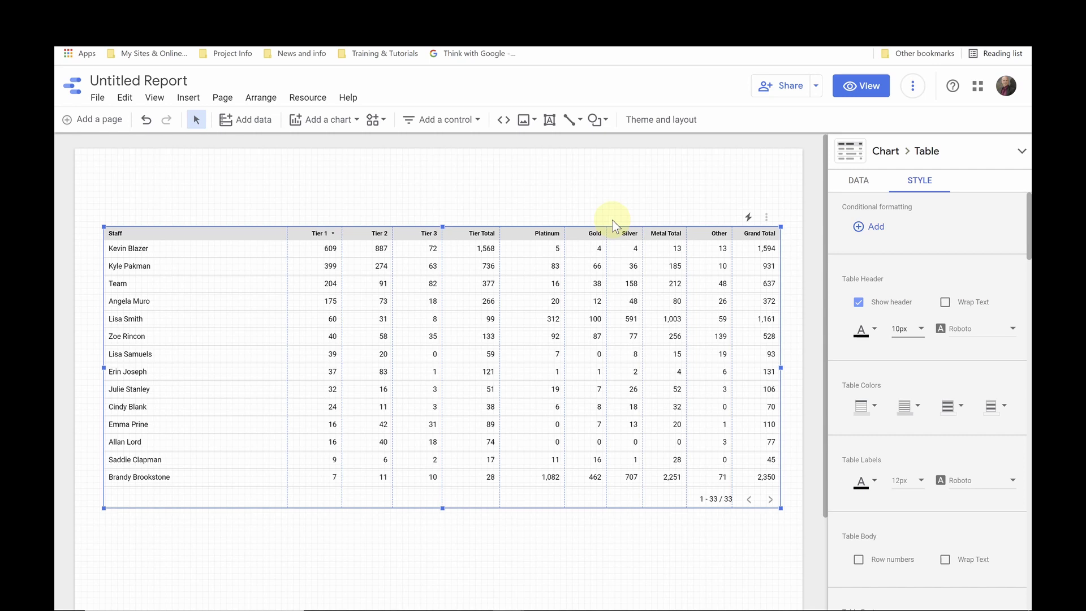
left_click(662, 190)
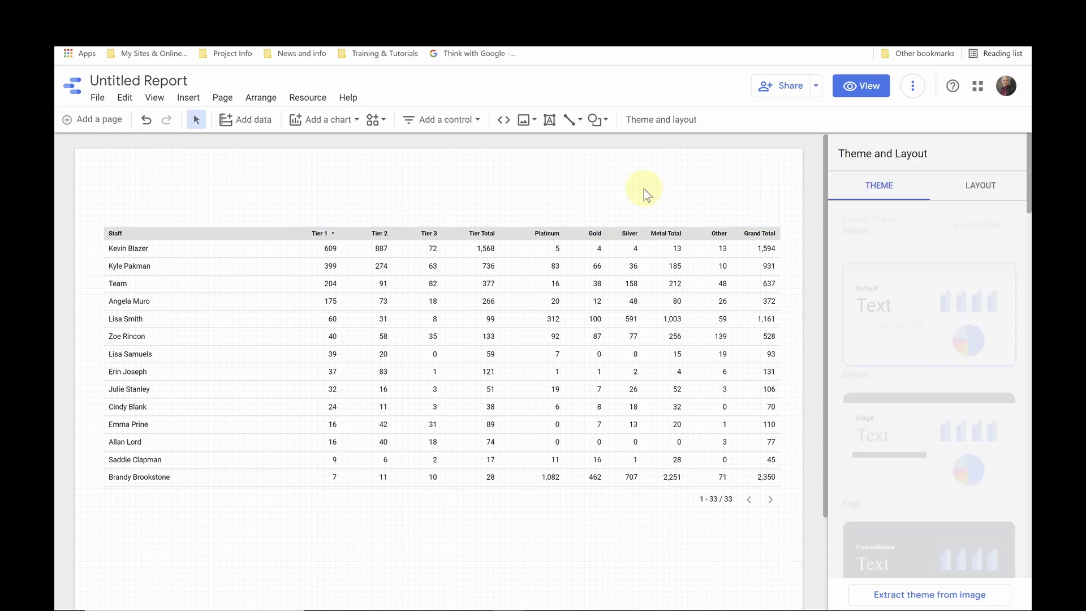
left_click(577, 248)
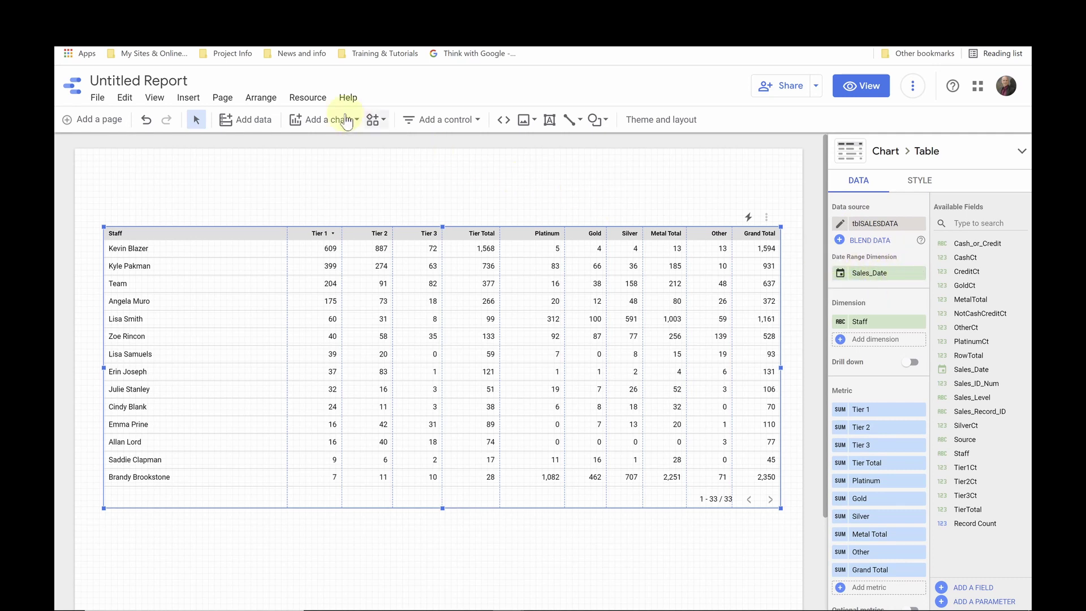
- Add a date range control to the page just above the right end of the sales table
left_click(478, 128)
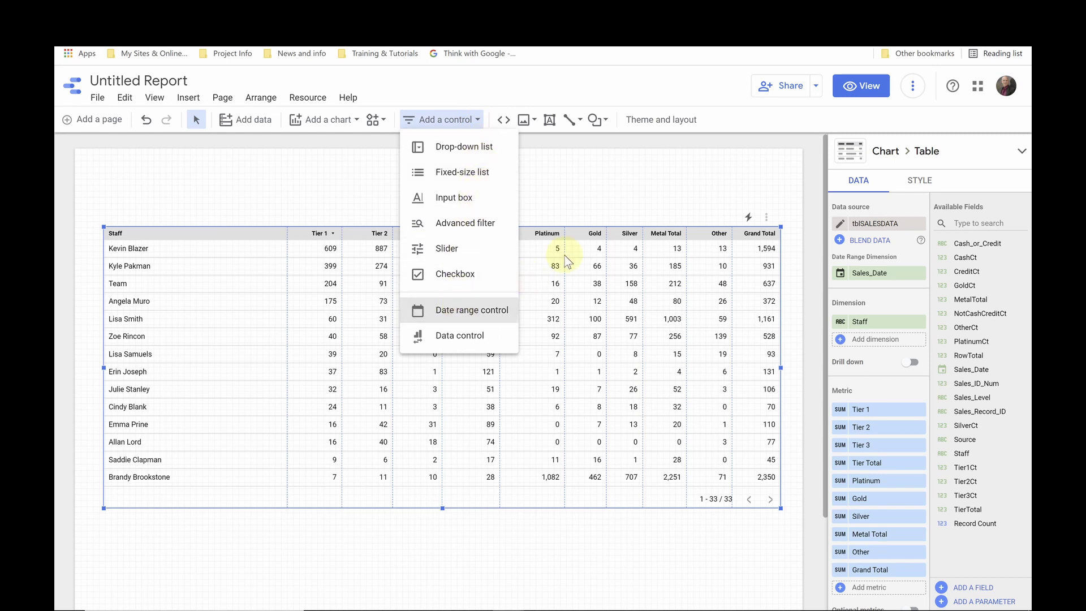
left_click(446, 310)
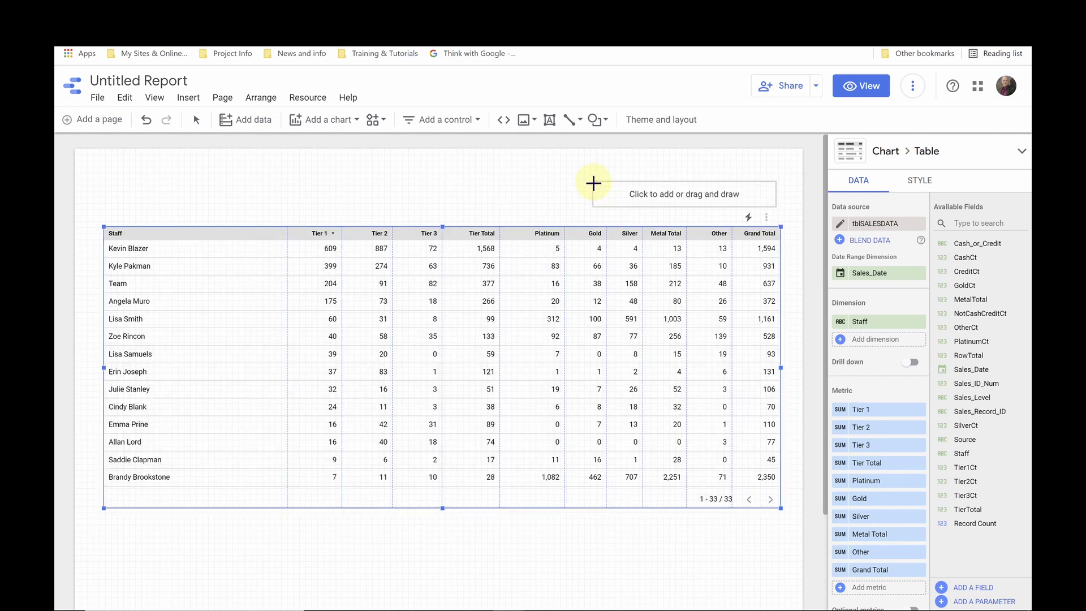
left_click(596, 185)
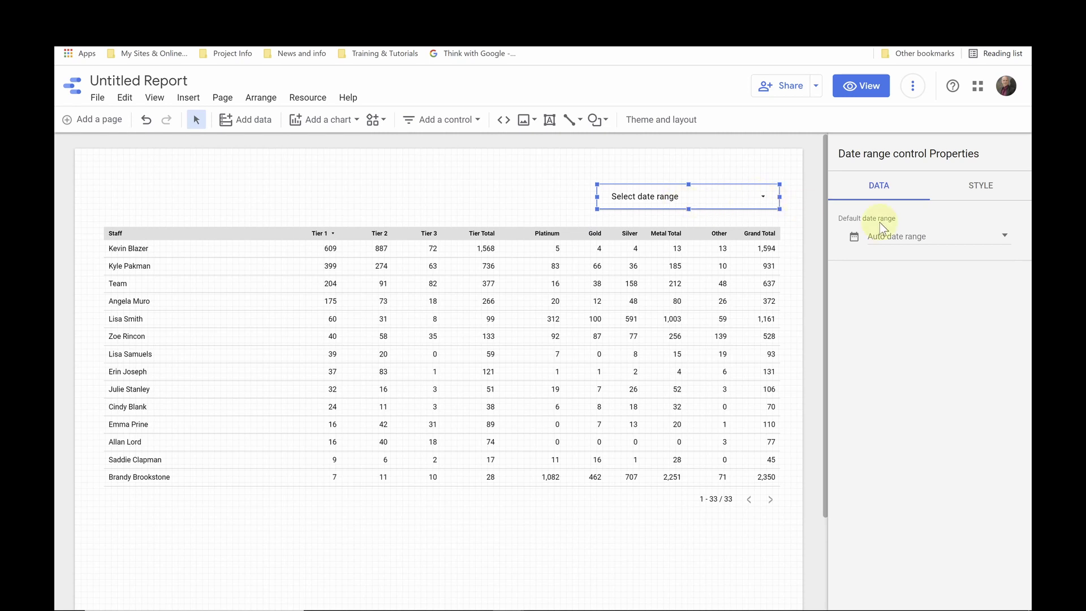
- Set the date range control's default range to This month to date, including today
left_click(912, 237)
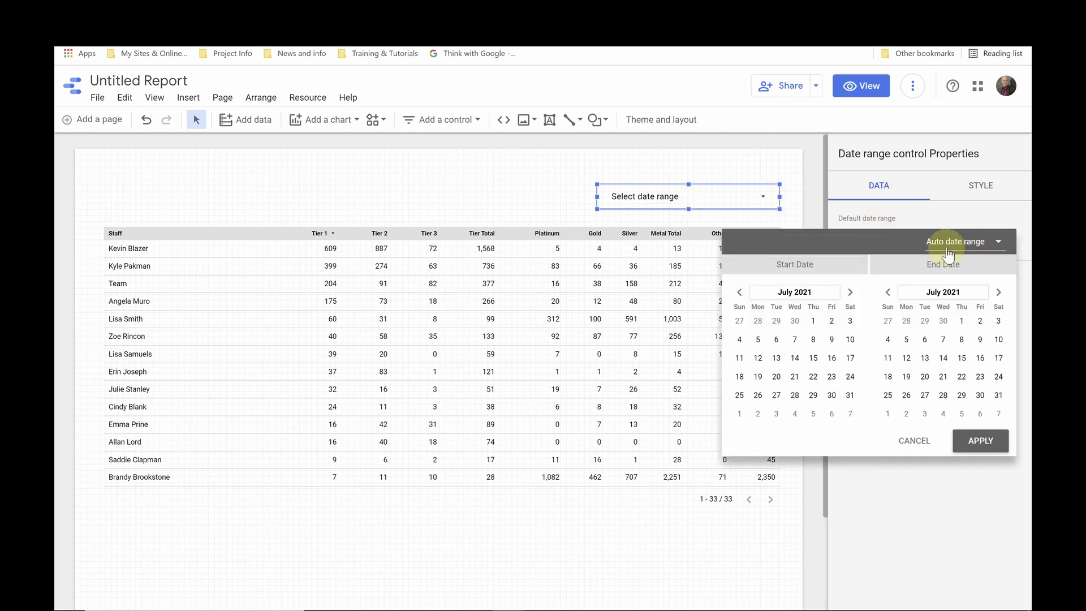
left_click(970, 242)
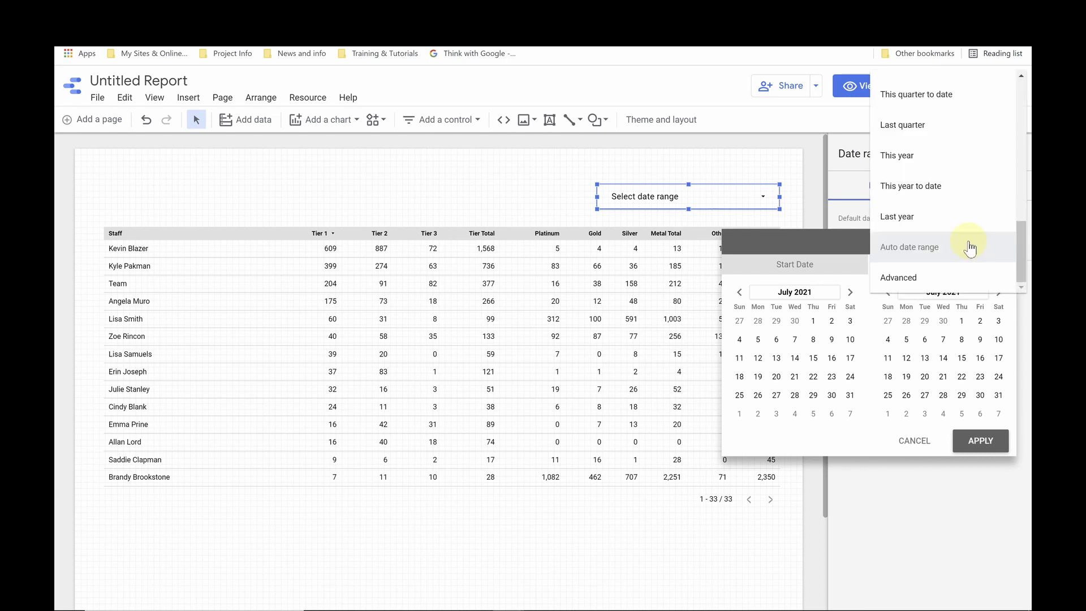
scroll(970, 247, "up", 2)
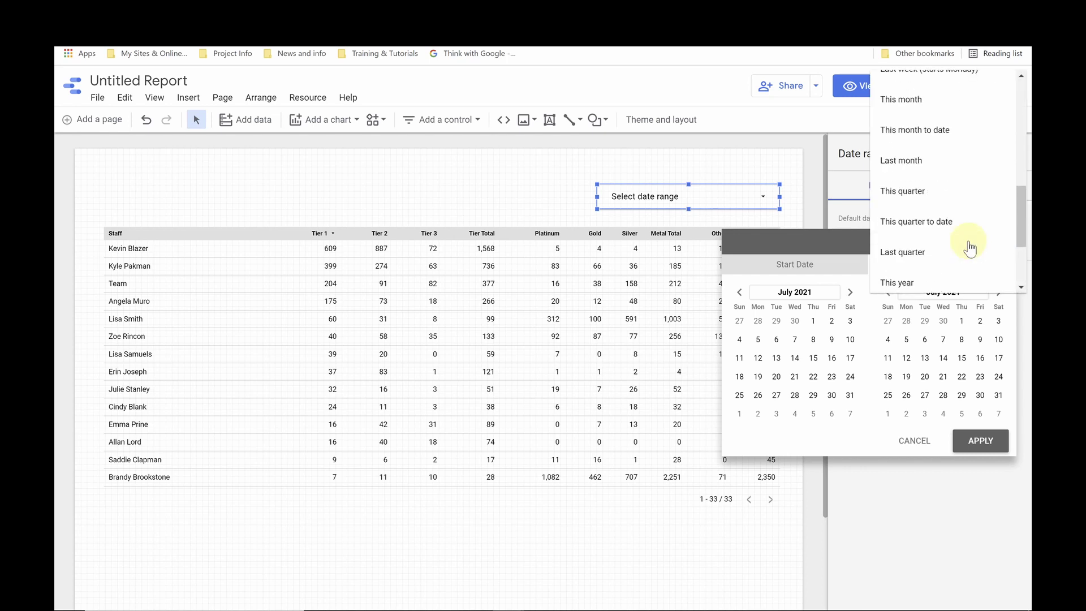
left_click(956, 131)
left_click(863, 245)
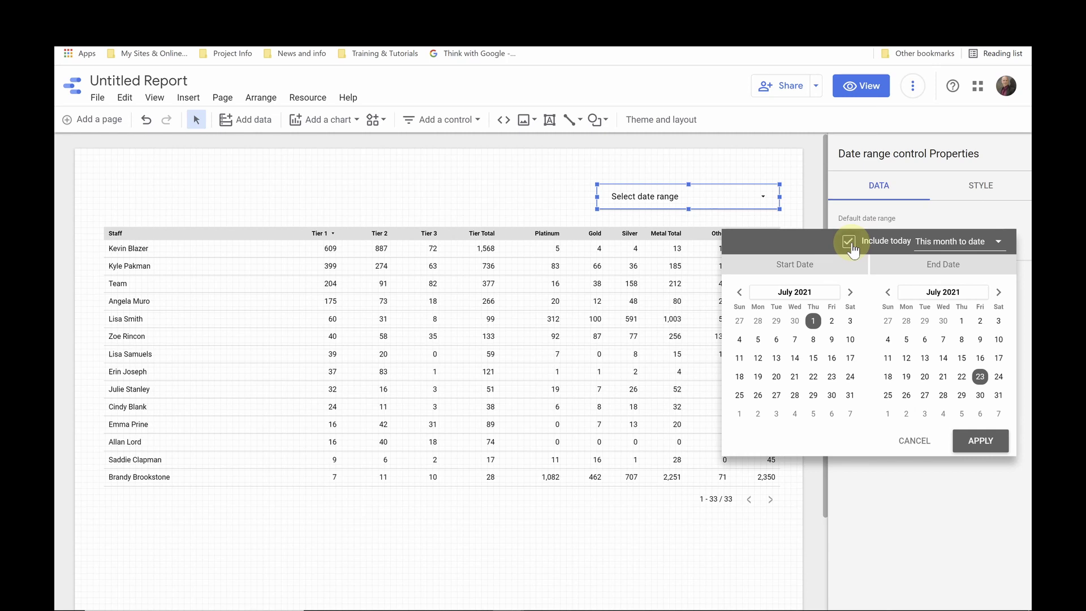
left_click(981, 447)
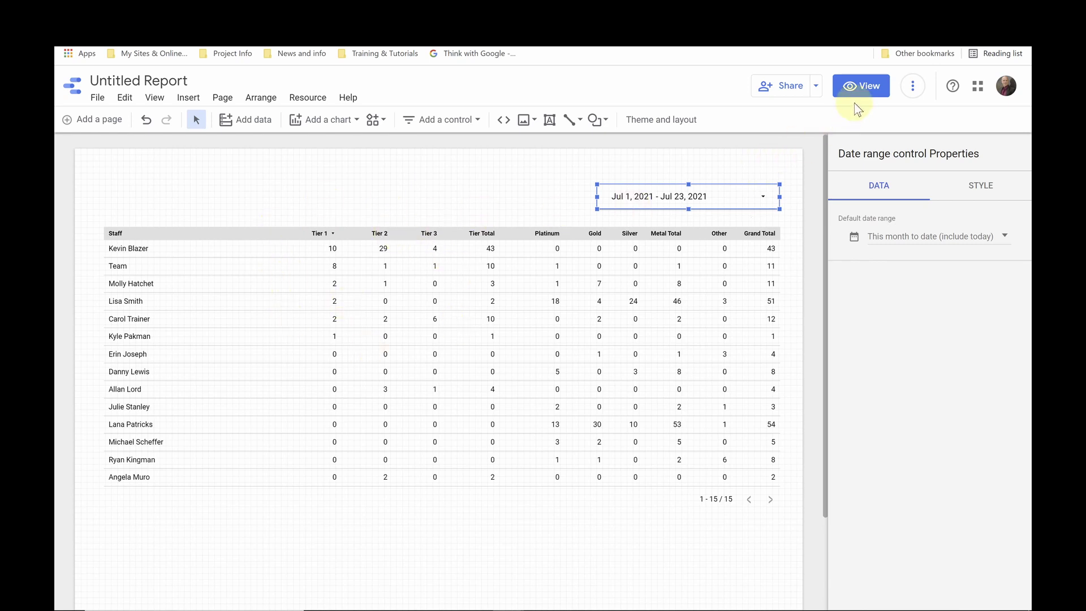
- Rename the untitled report as AT Data Report
left_click(133, 80)
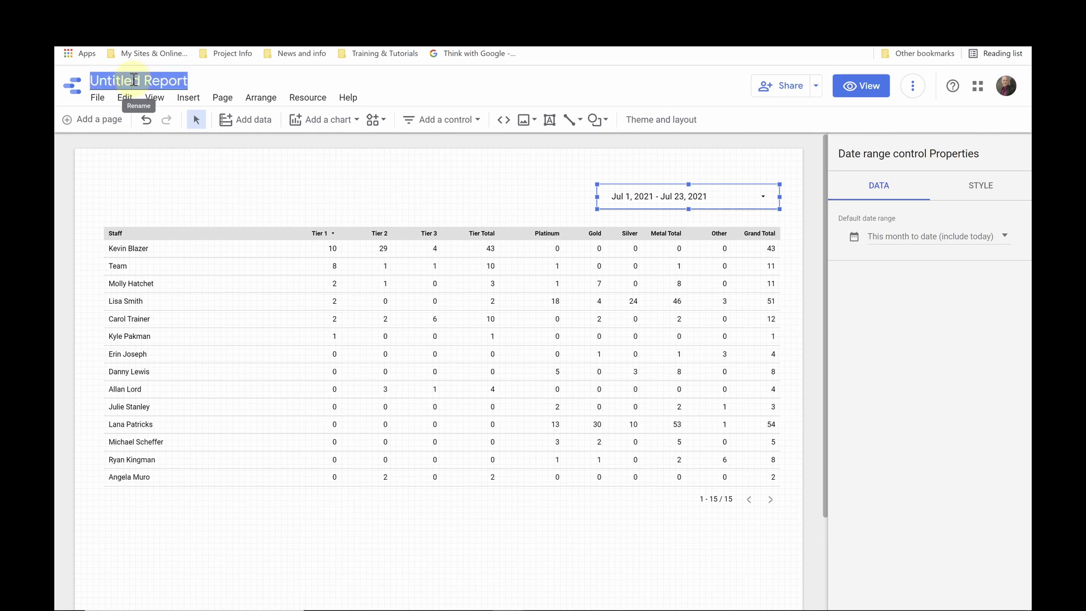
type("AT Data R")
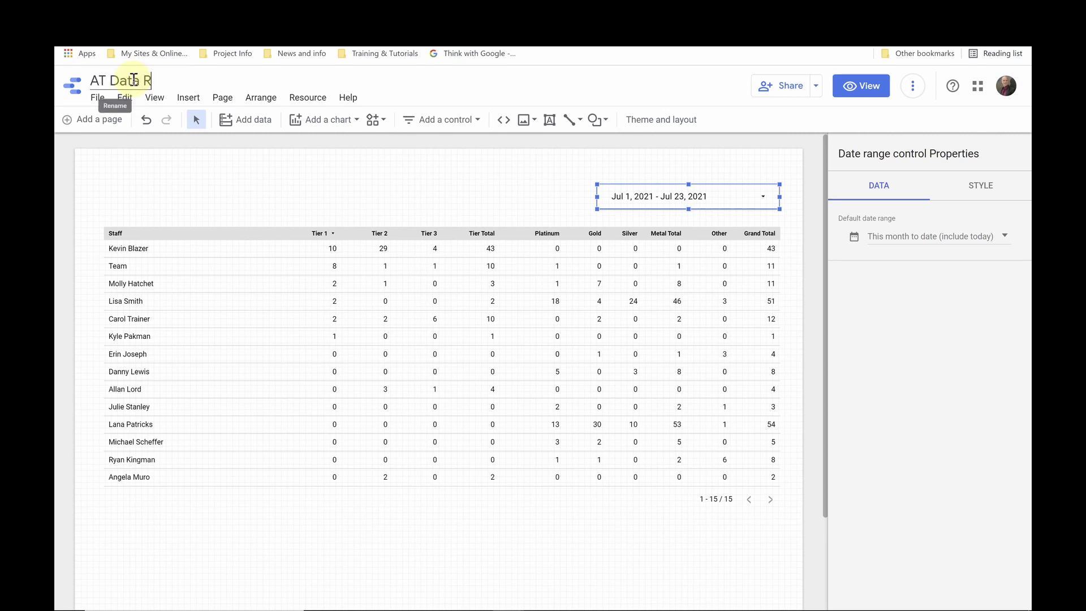
type("eport")
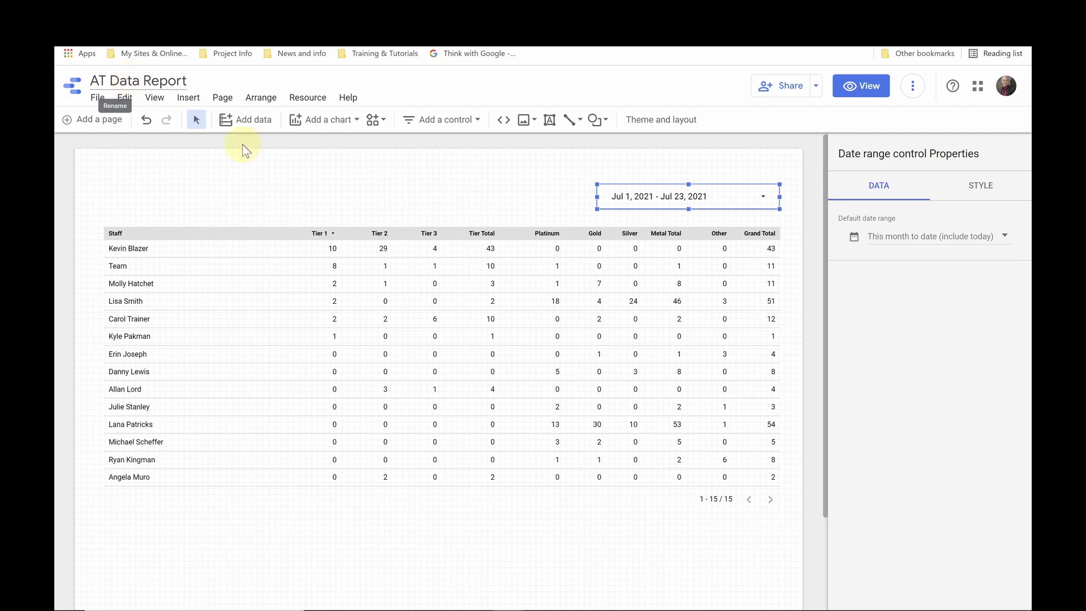
- Preview the report in view mode and filter the sales table to Last month with the date range control
left_click(861, 89)
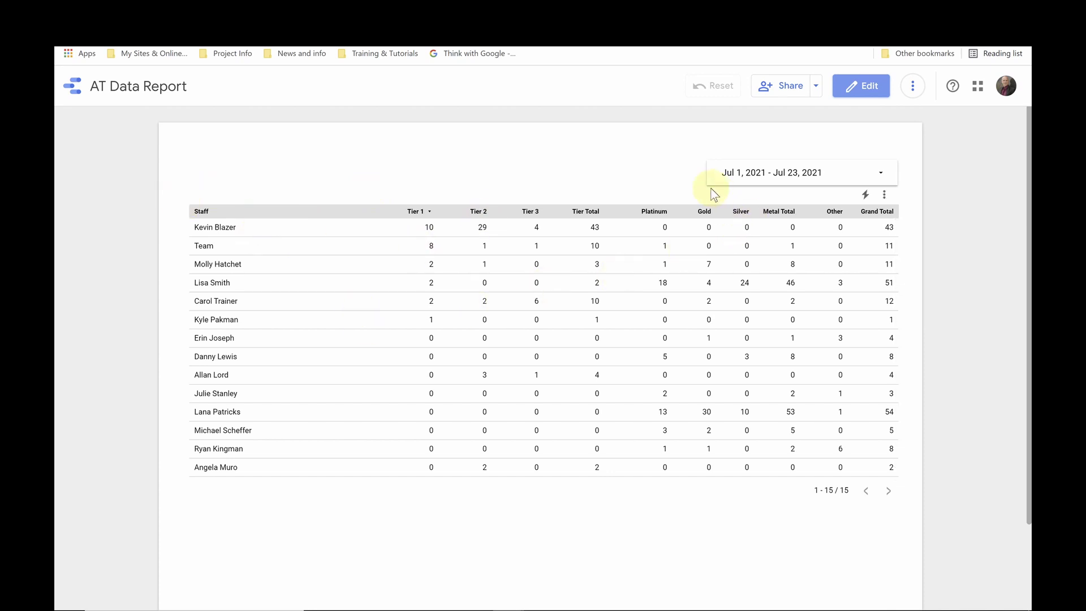
left_click(881, 177)
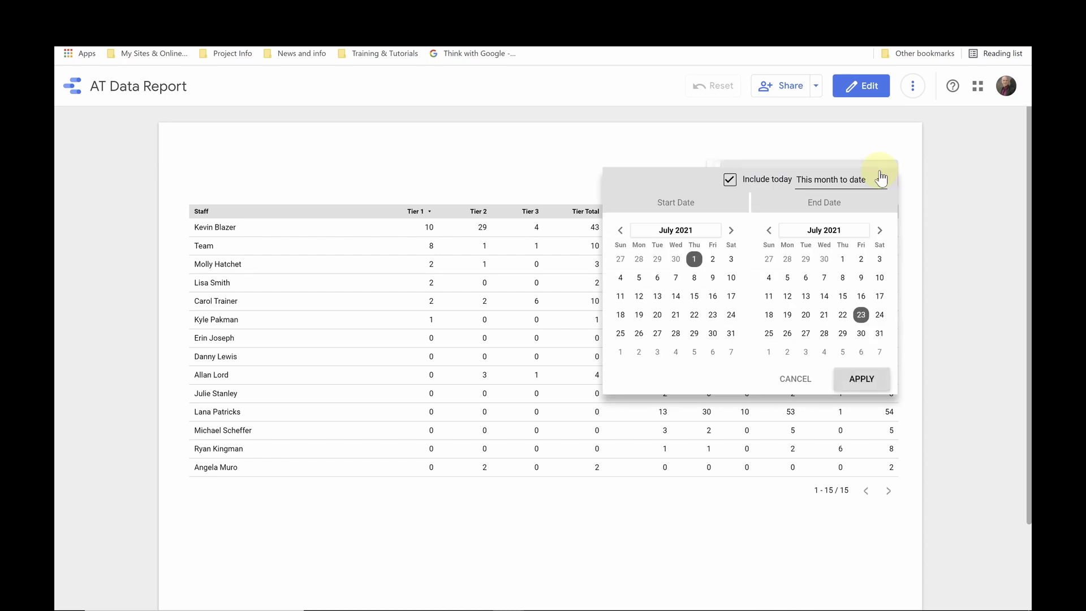
left_click(848, 190)
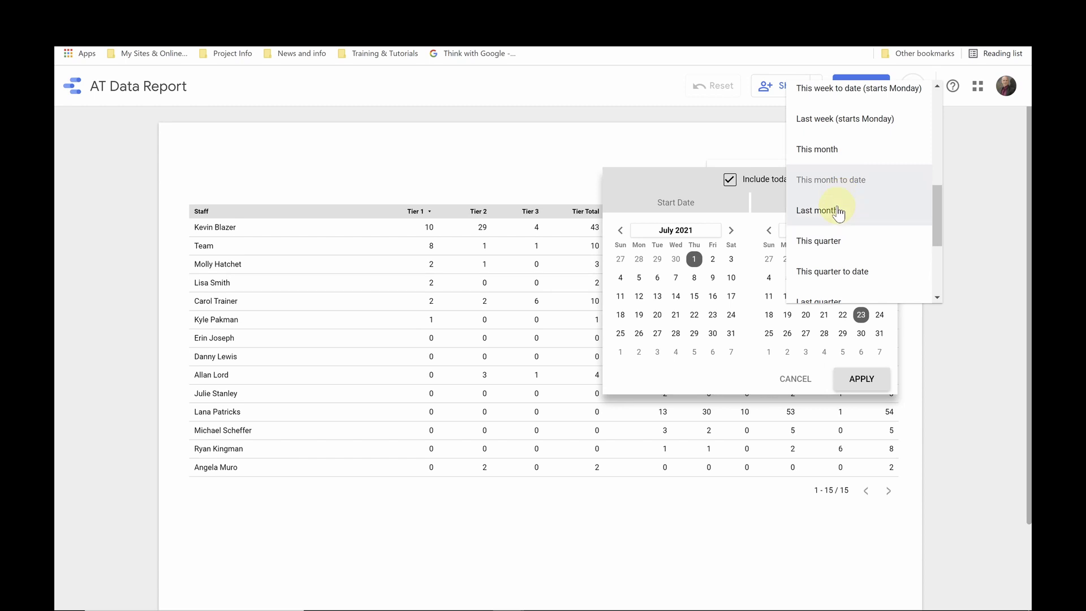
left_click(839, 212)
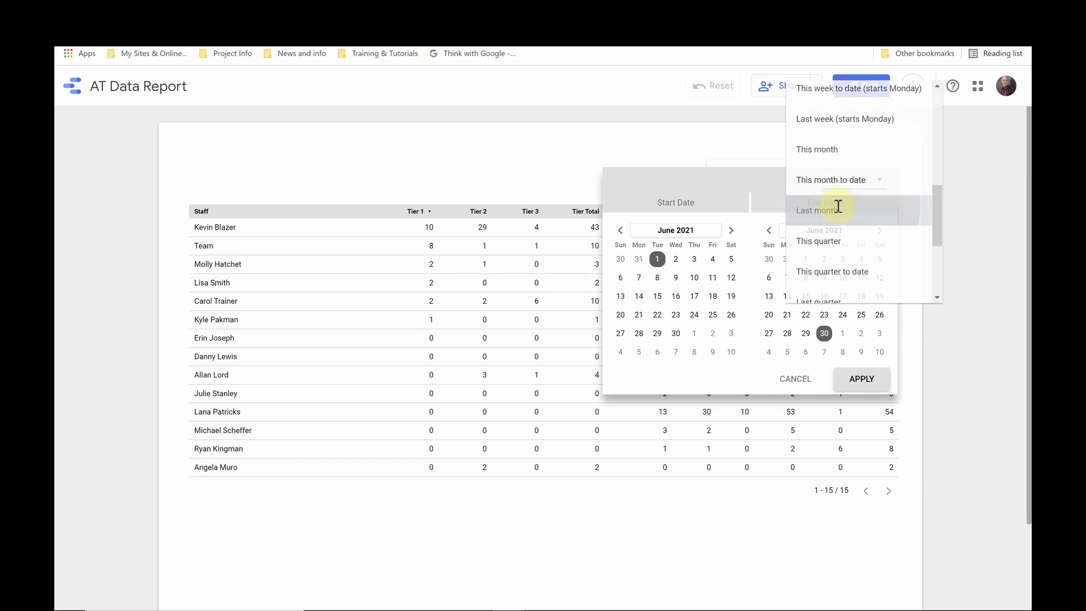
left_click(862, 379)
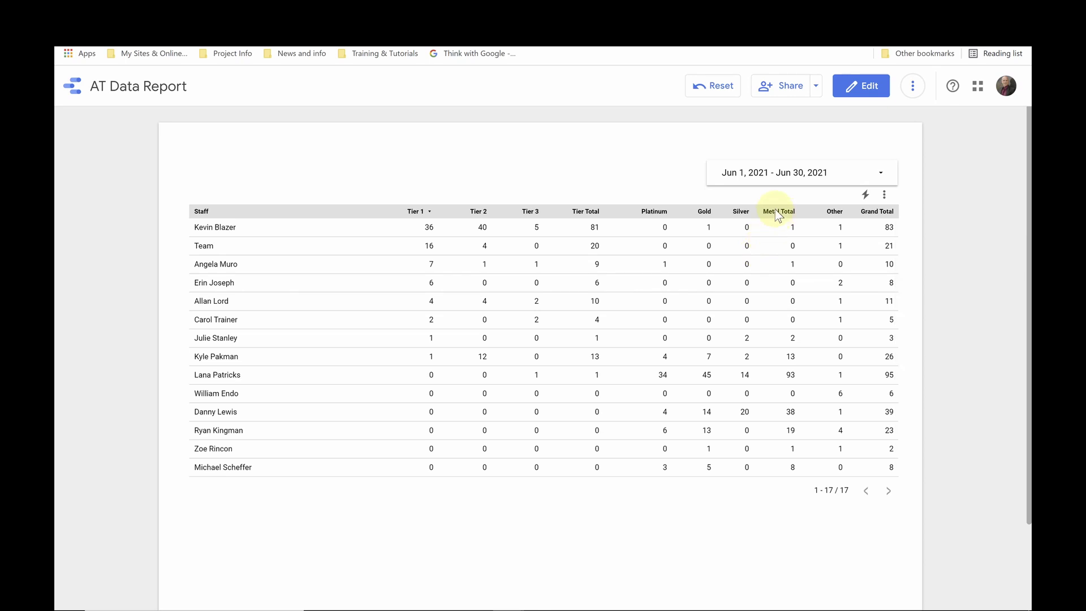
- Filter the previewed table to a fixed range from December 31, 2019 to June 30, 2021 and look through the rows
left_click(878, 175)
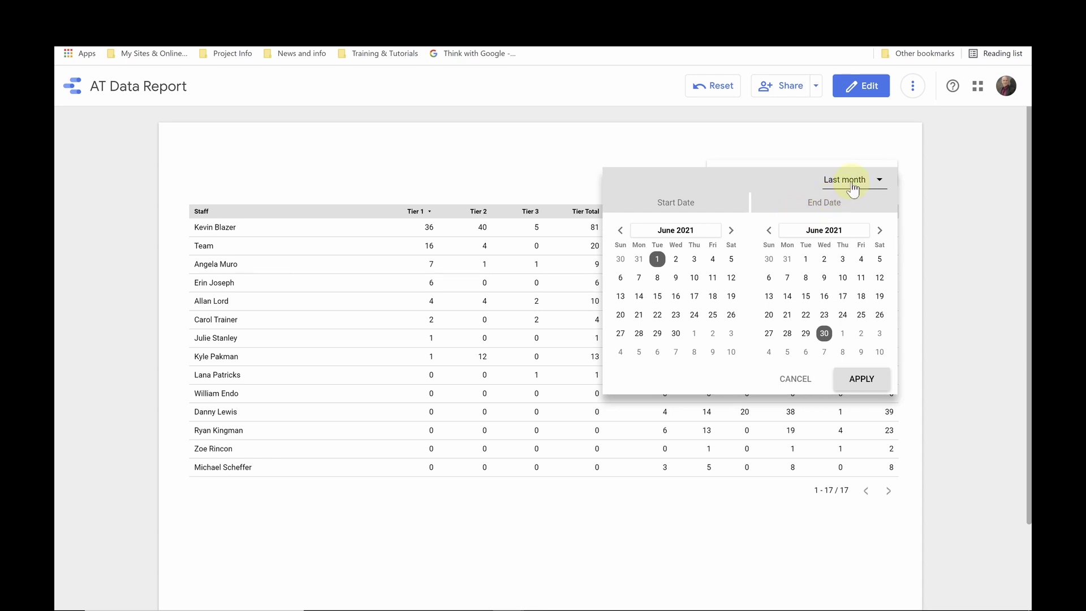
left_click(877, 179)
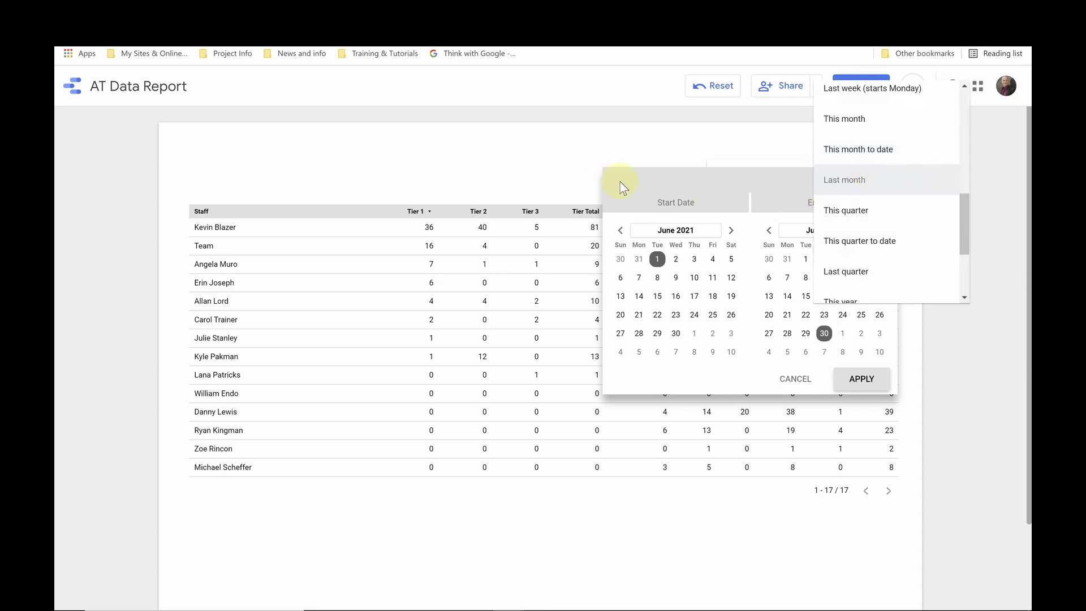
left_click(621, 230)
left_click(620, 232)
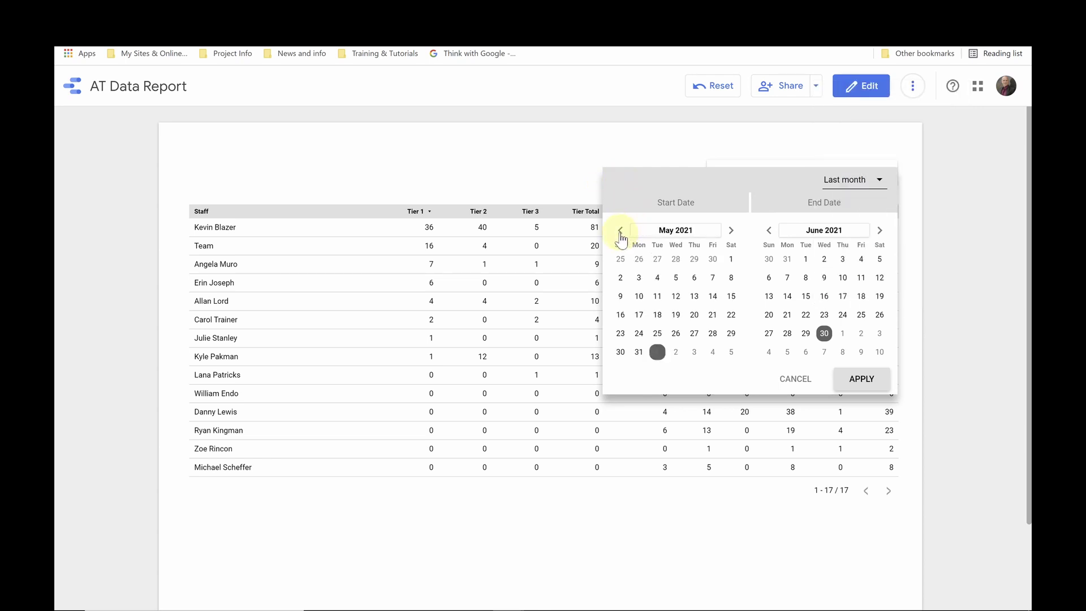
double_click(620, 231)
triple_click(621, 231)
double_click(620, 231)
double_click(620, 231)
double_click(620, 231)
double_click(621, 231)
triple_click(621, 230)
left_click(620, 231)
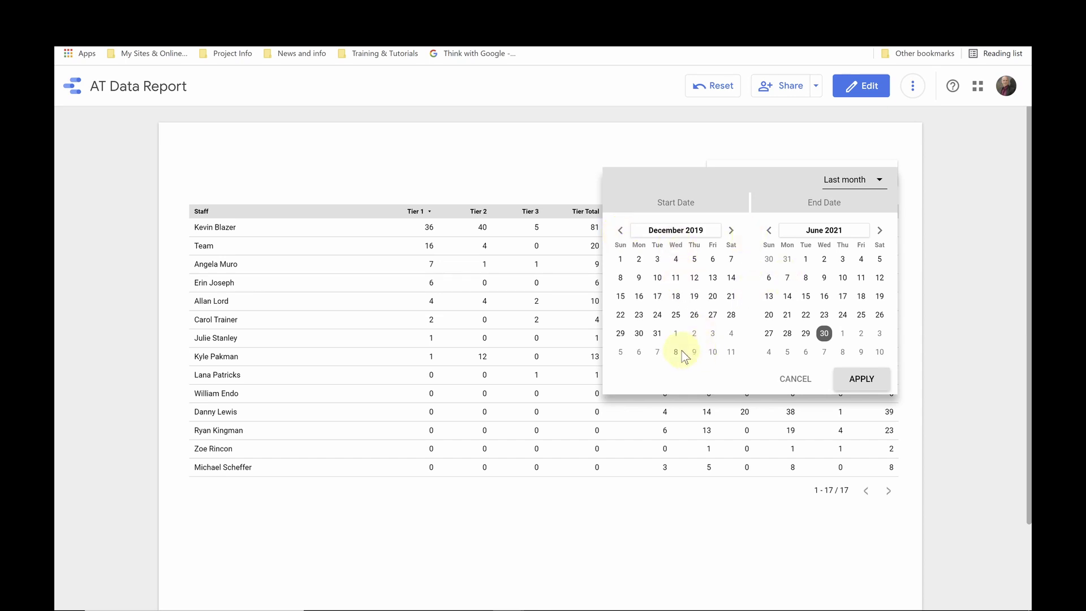
left_click(657, 333)
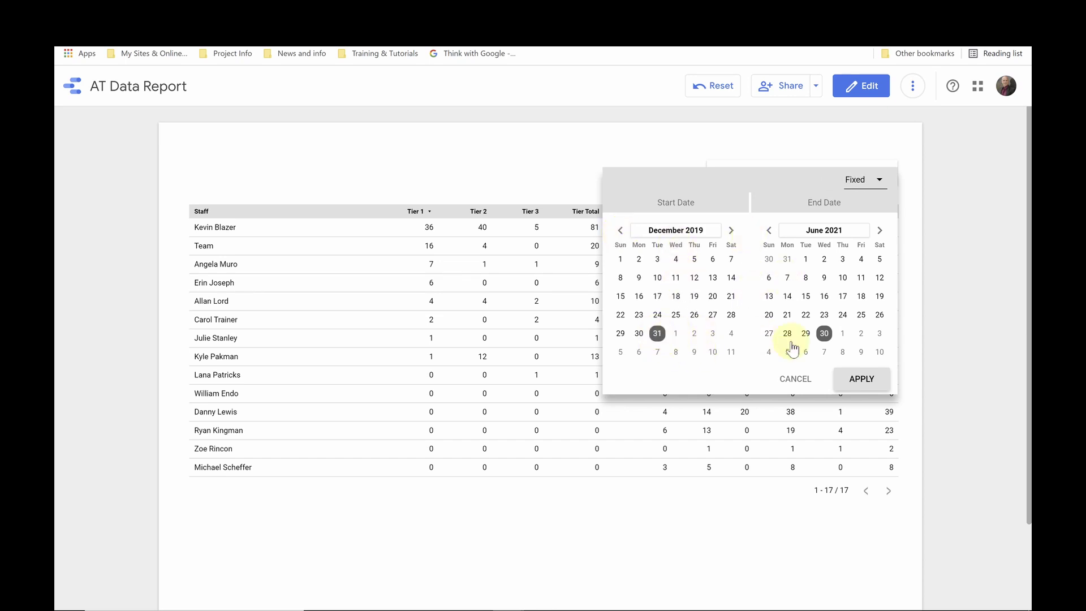
left_click(863, 386)
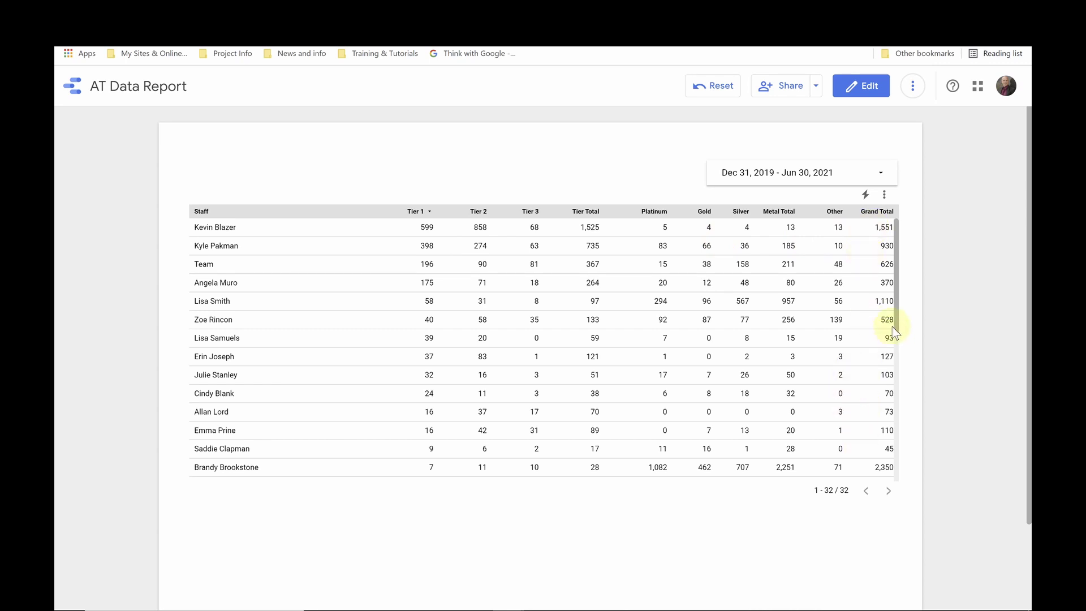
left_click_drag(898, 326, 892, 250)
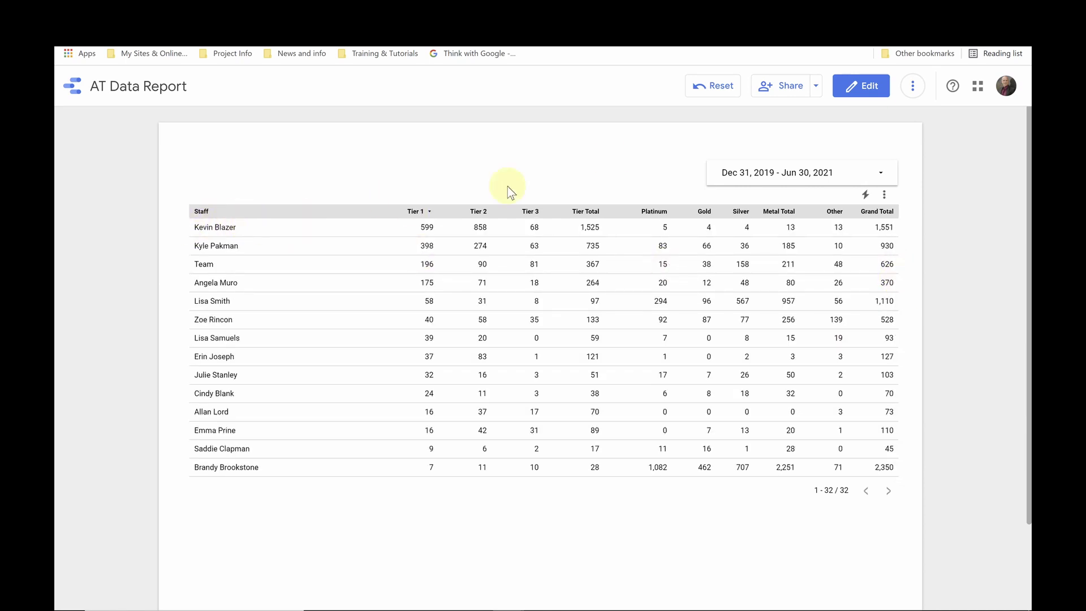
- Return to edit mode and add a drop-down list control for Staff beside the date range control, above the table
left_click(863, 88)
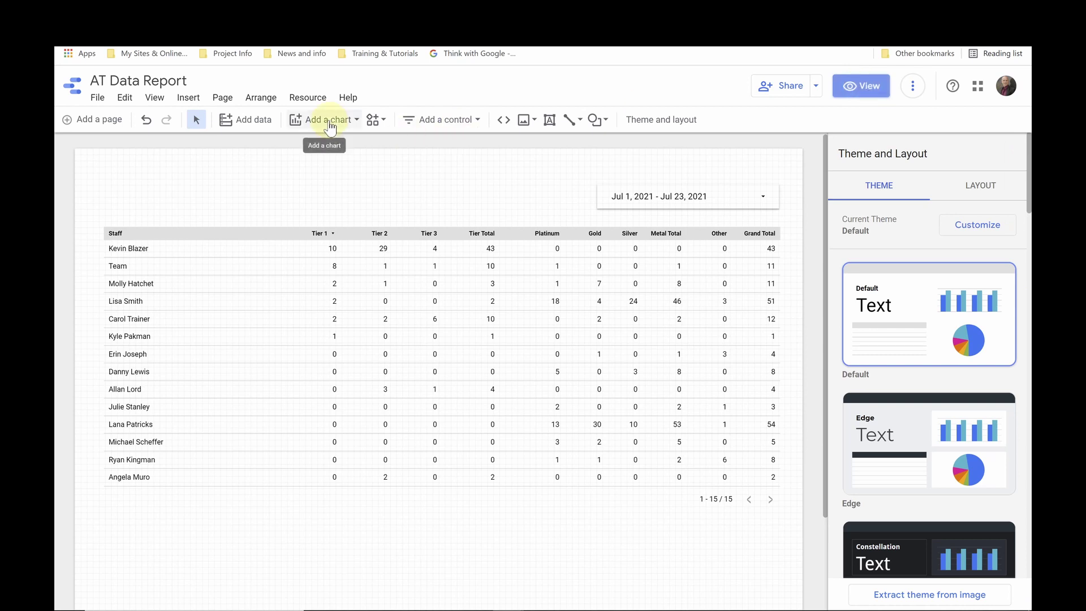
left_click(462, 126)
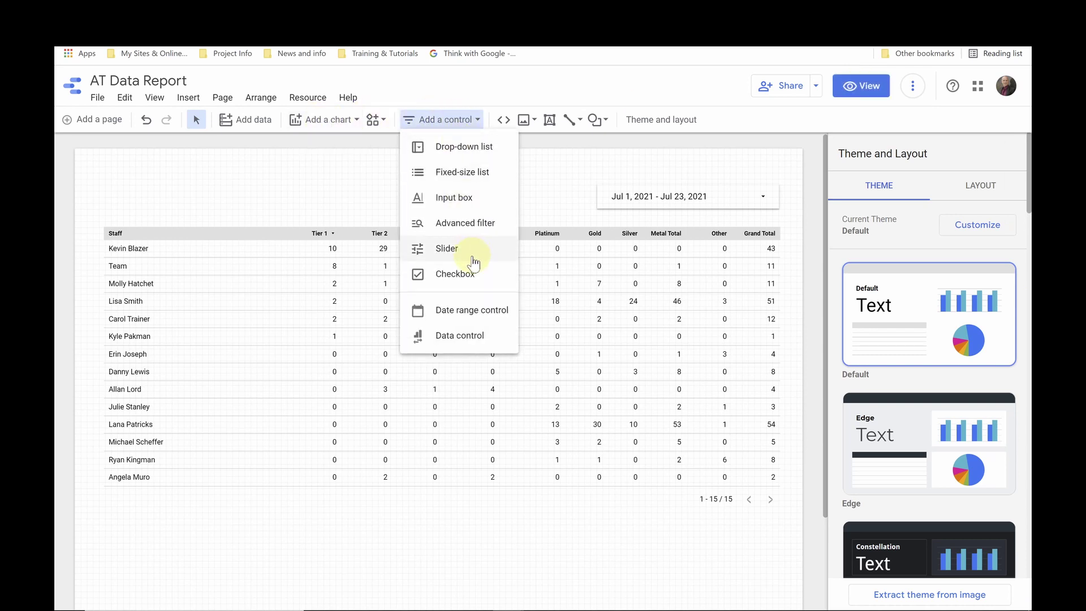
left_click(448, 150)
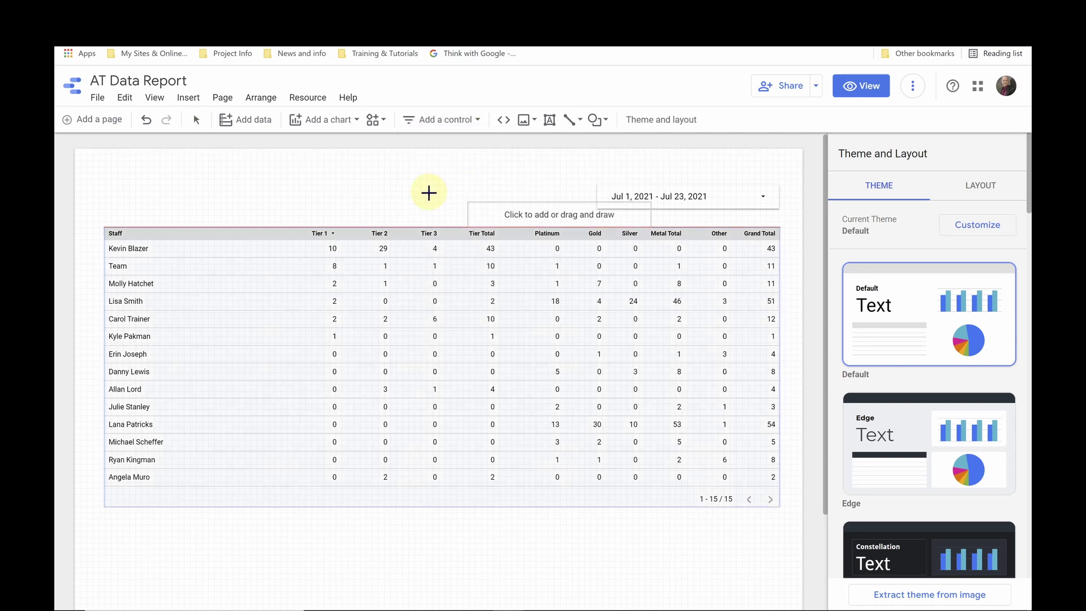
left_click(405, 185)
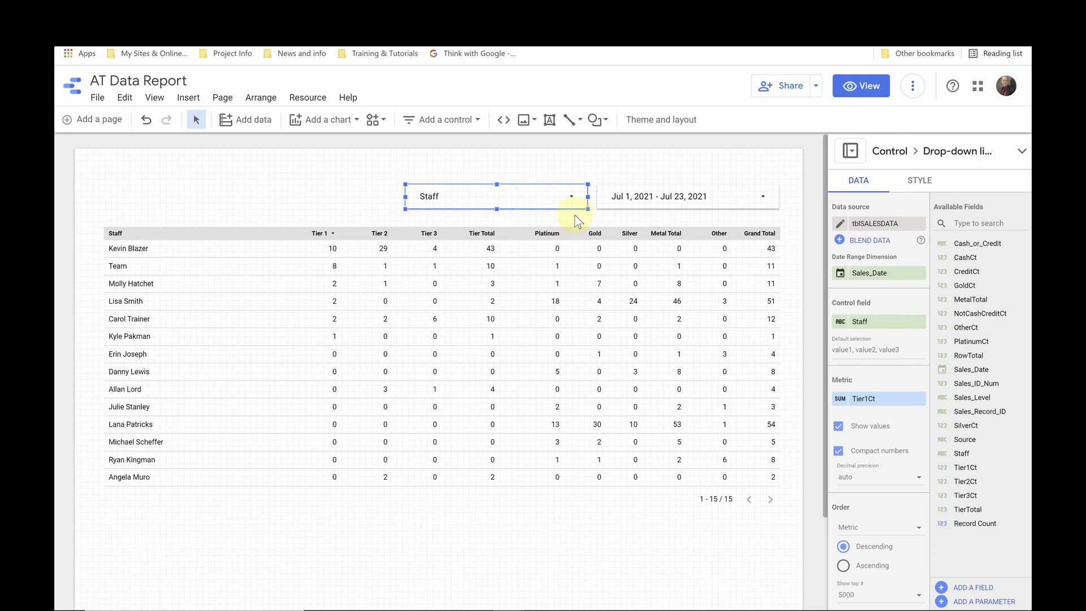
- Preview the report and limit the Staff filter to the first, fourth, sixth, eighth, tenth and eleventh entries in its list
left_click(864, 87)
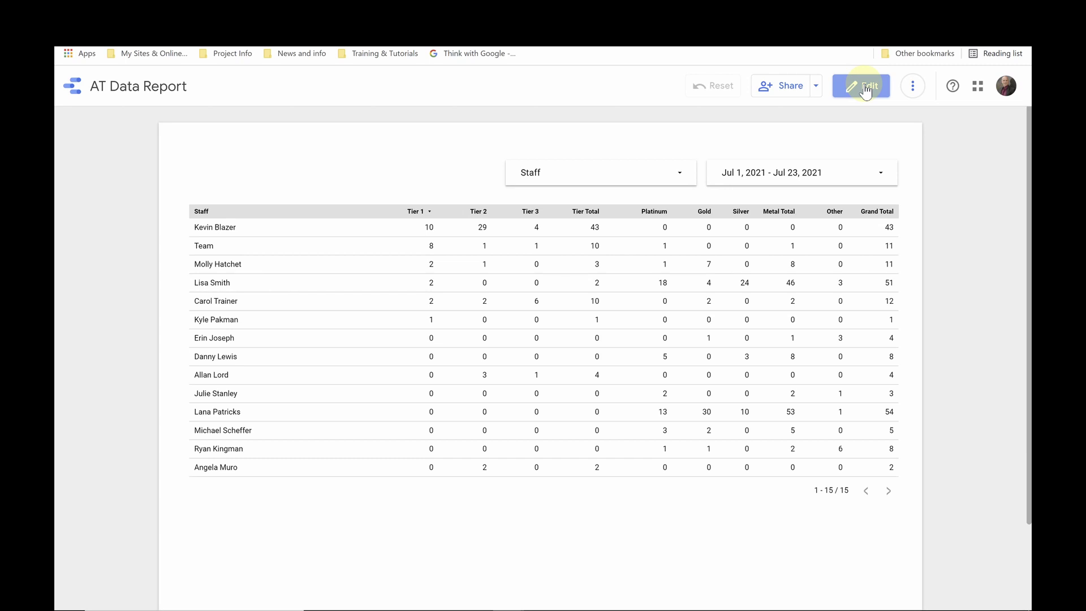
left_click(681, 173)
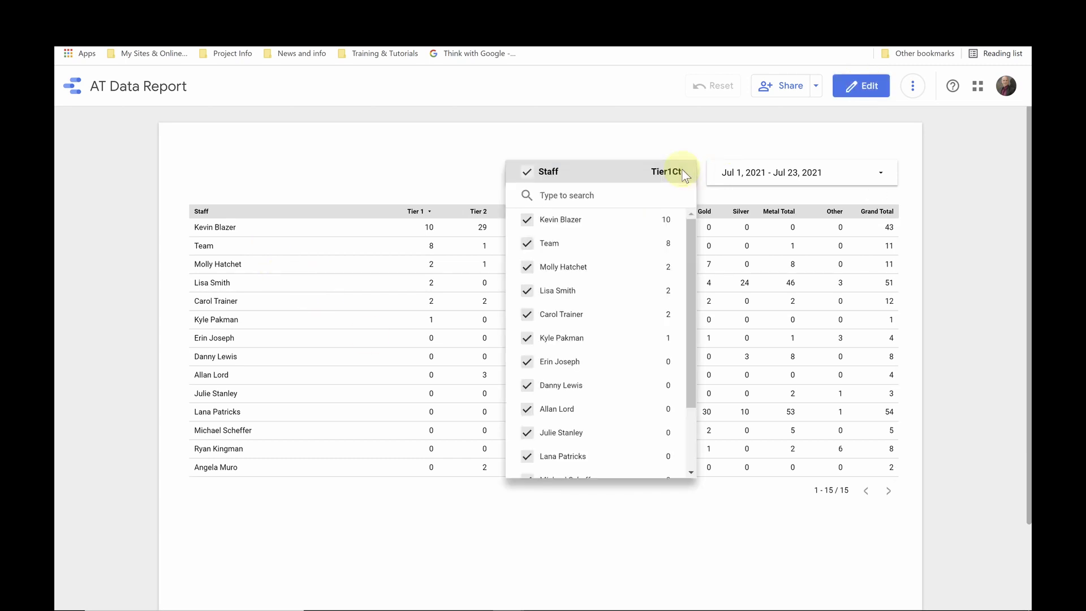
left_click(527, 172)
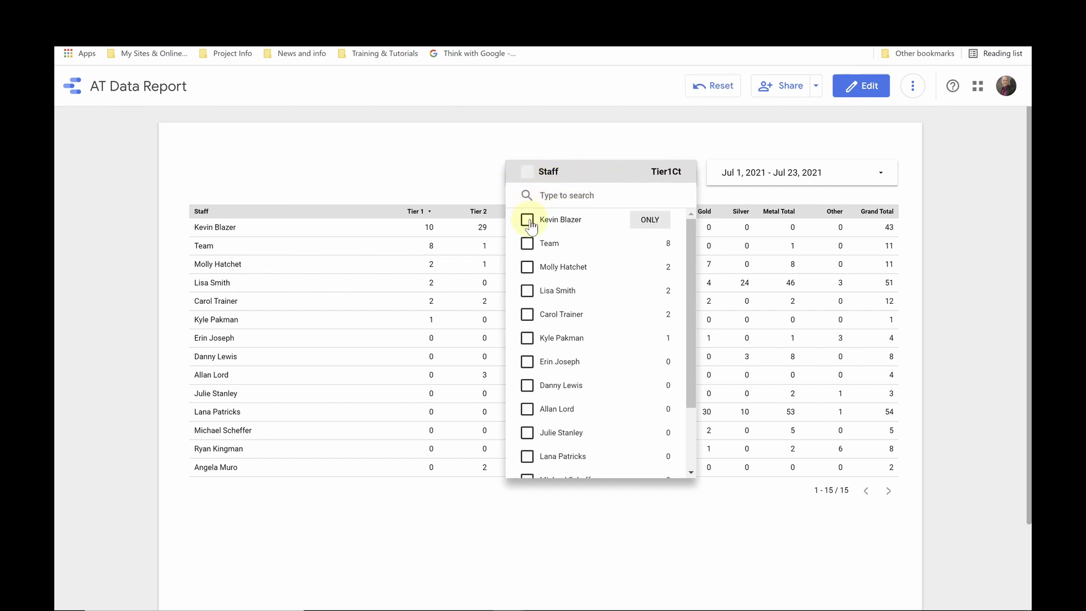
left_click(528, 222)
left_click(528, 291)
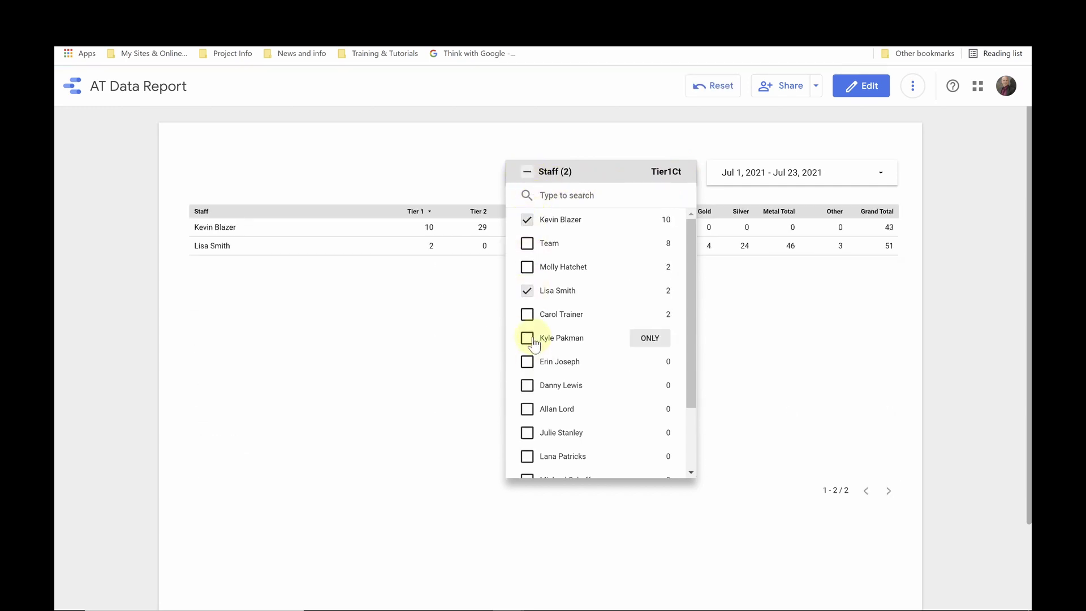
left_click(528, 338)
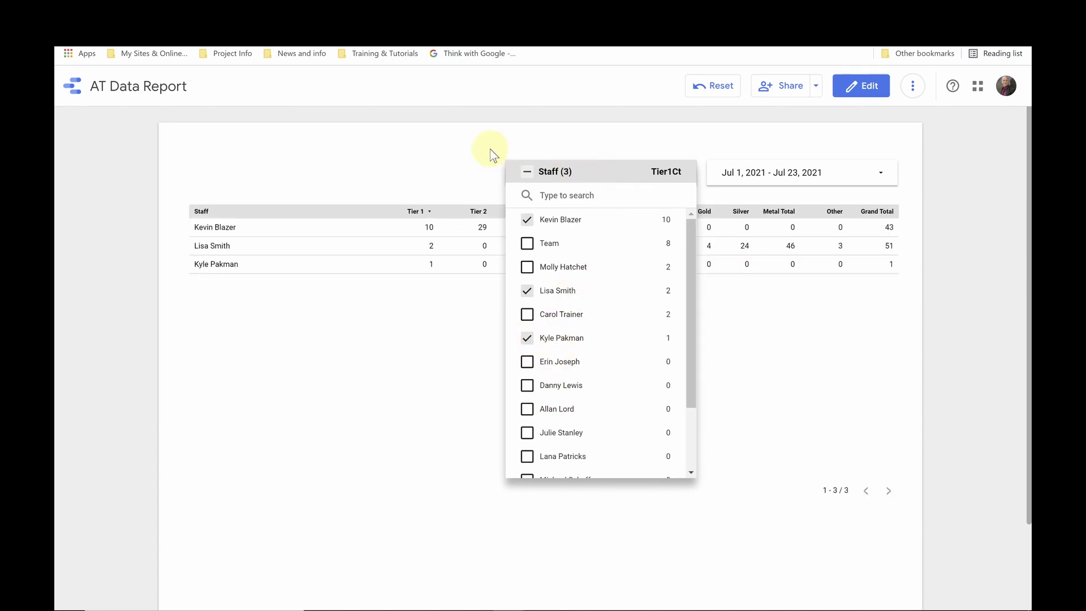
left_click(526, 386)
left_click(527, 433)
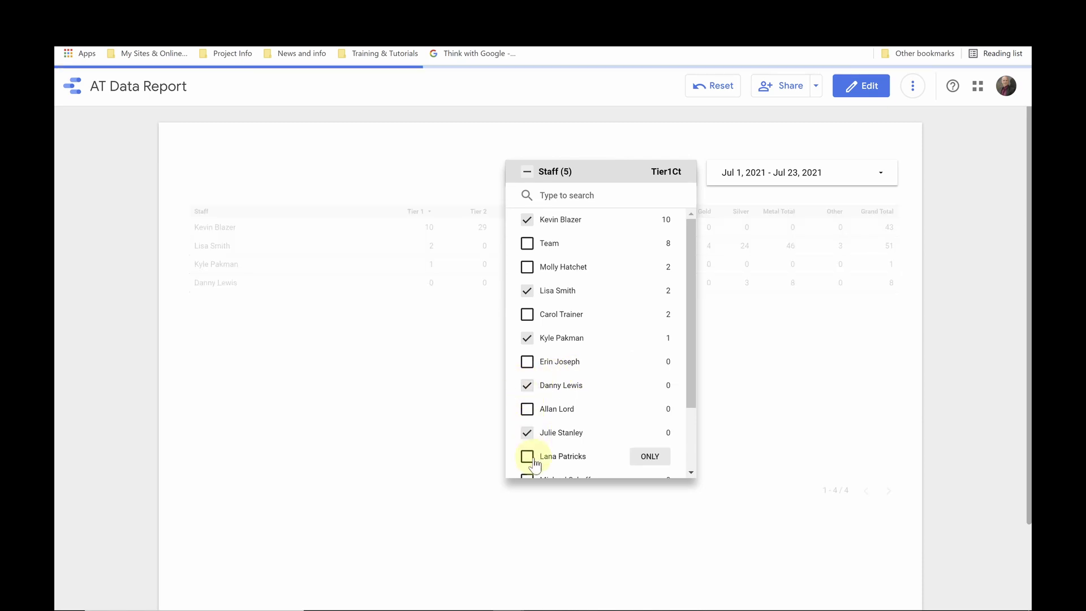
left_click(527, 456)
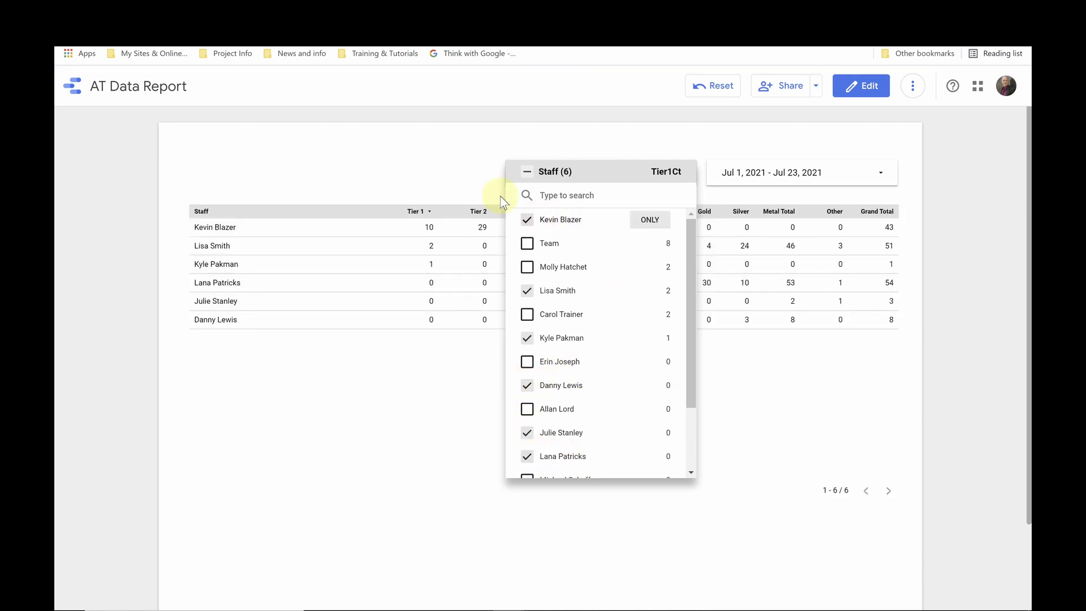
- Isolate the seventh and ninth Staff filter entries one at a time, and reselect all staff
left_click(648, 365)
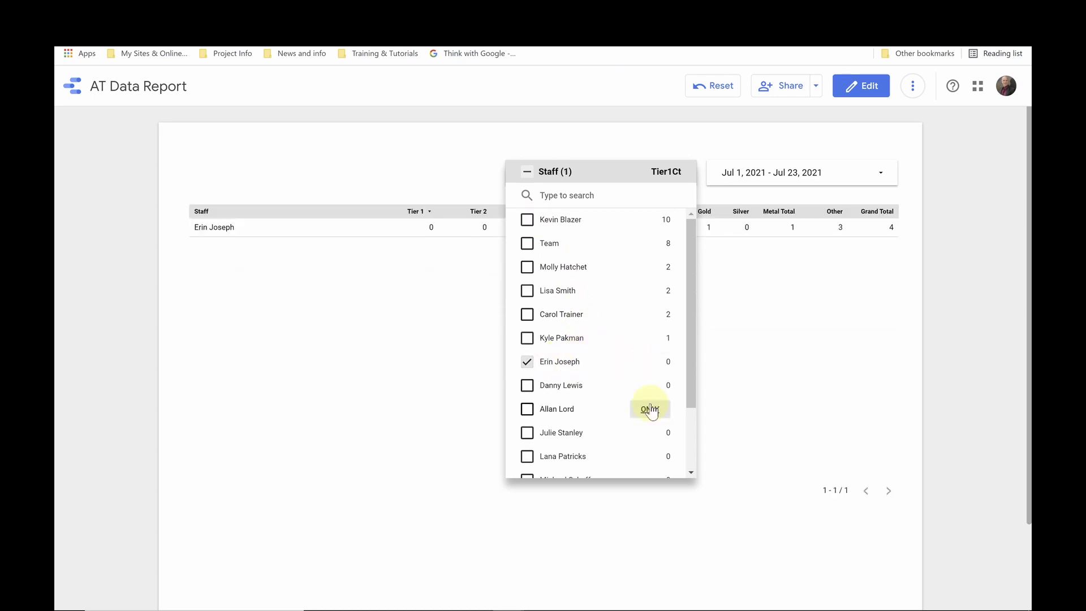
left_click(650, 410)
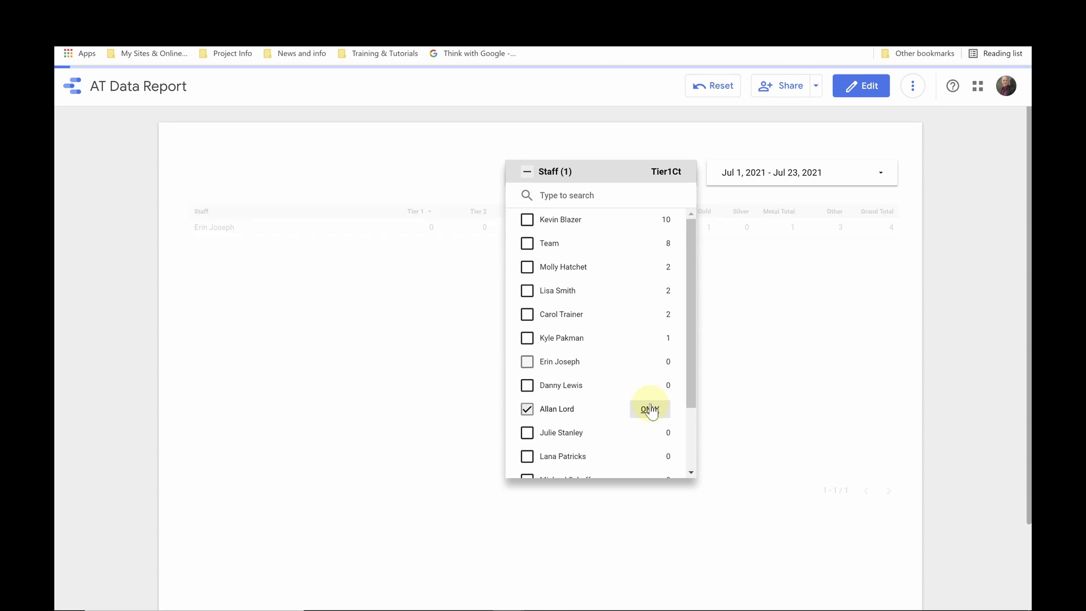
left_click(527, 172)
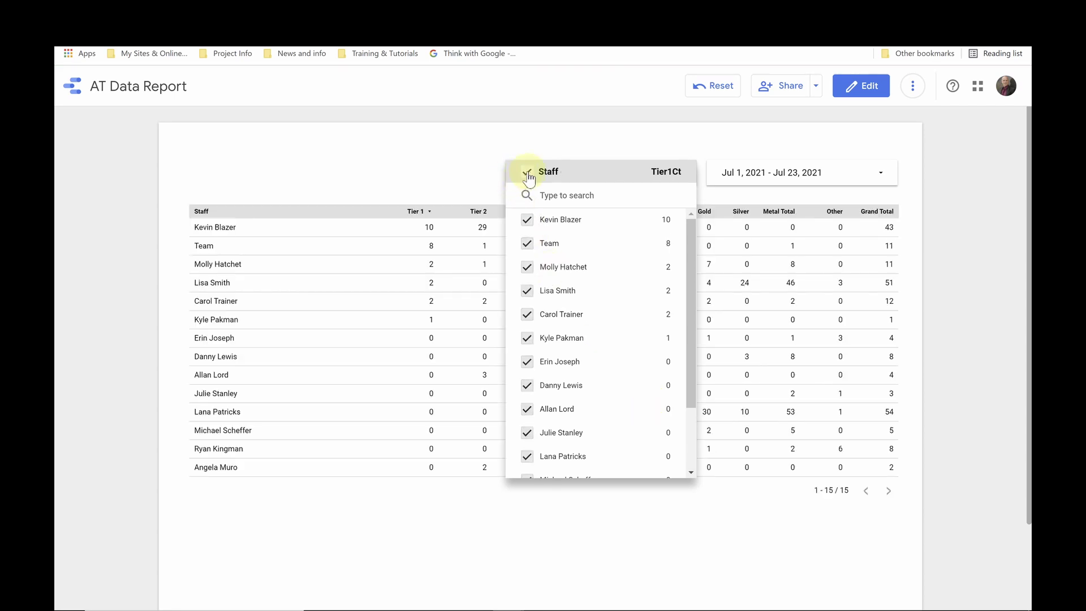
left_click(430, 163)
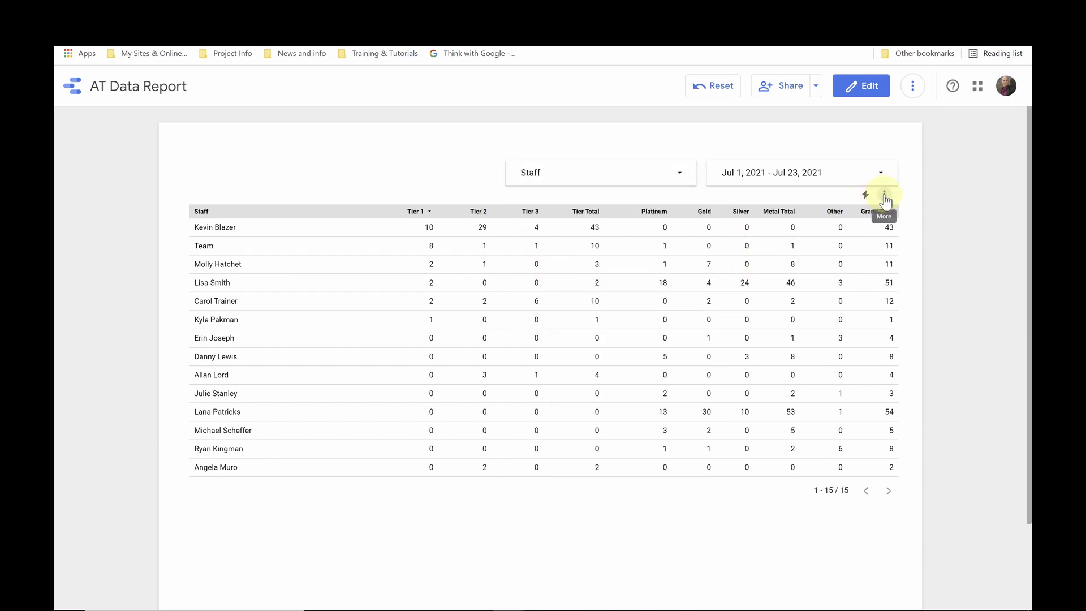
- Look over the sales table's additional options, such as sorting, exporting and exploring, and close them
left_click(885, 197)
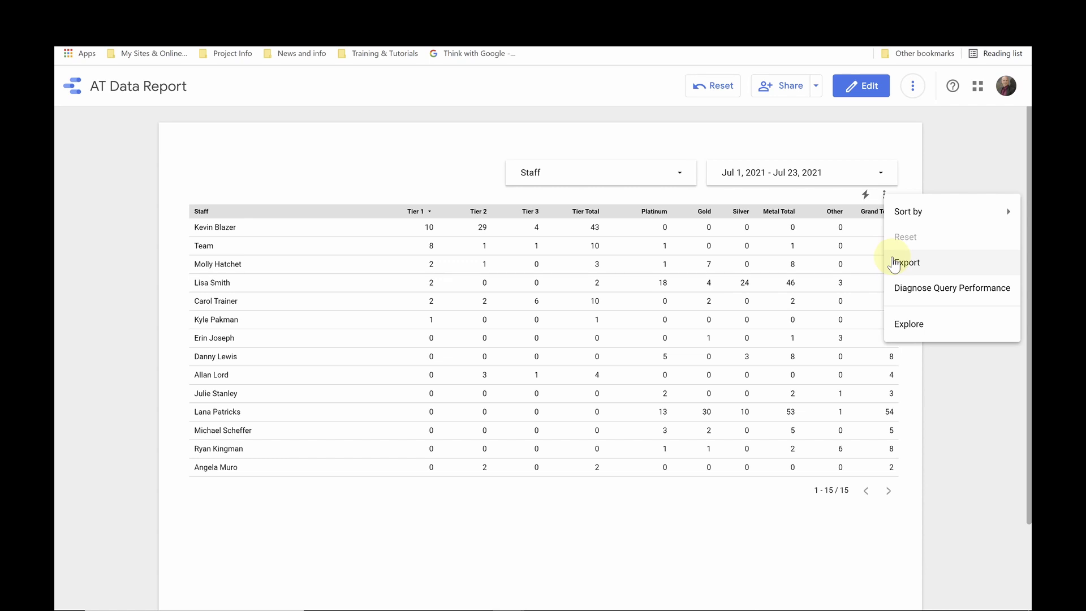
left_click(330, 140)
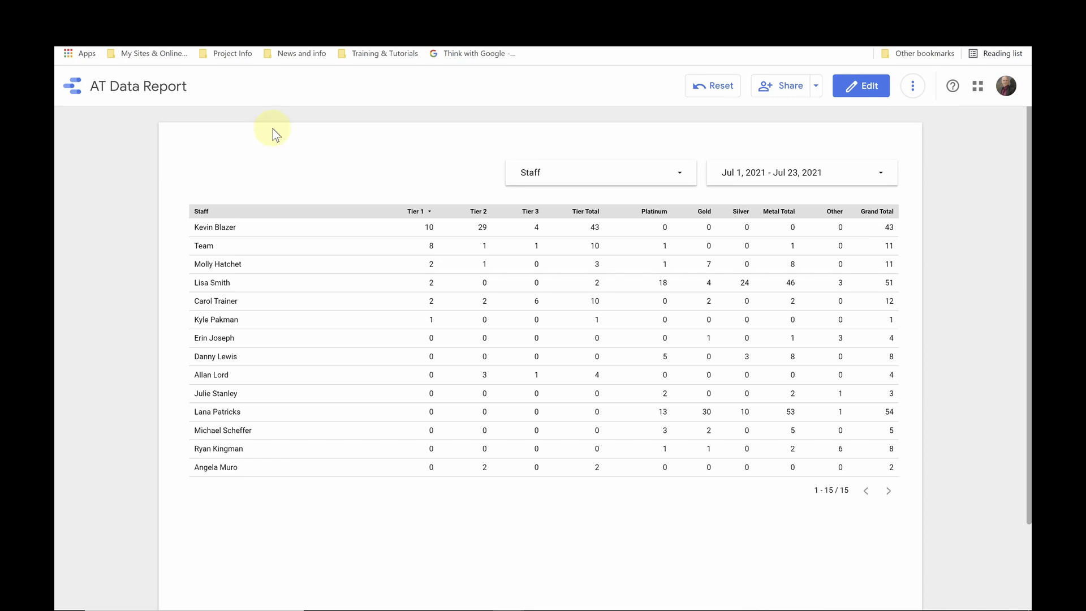
- Review the SALES_DATA sheet in Google Sheets and the tblSALESDATA query in BigQuery, and return to the Data Studio report
key("ctrl+Tab")
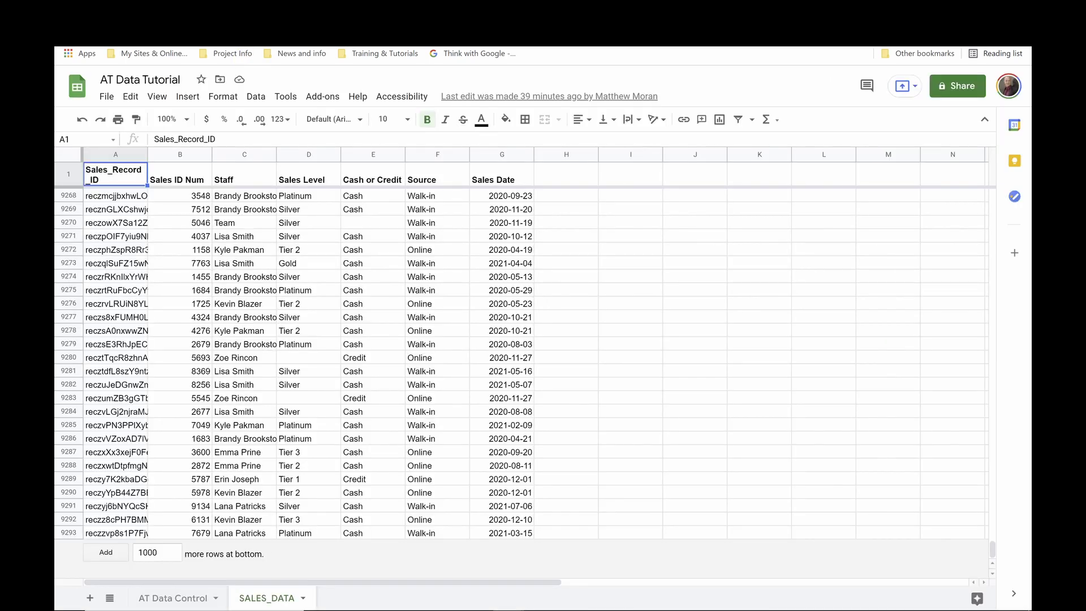
key("ctrl+Tab")
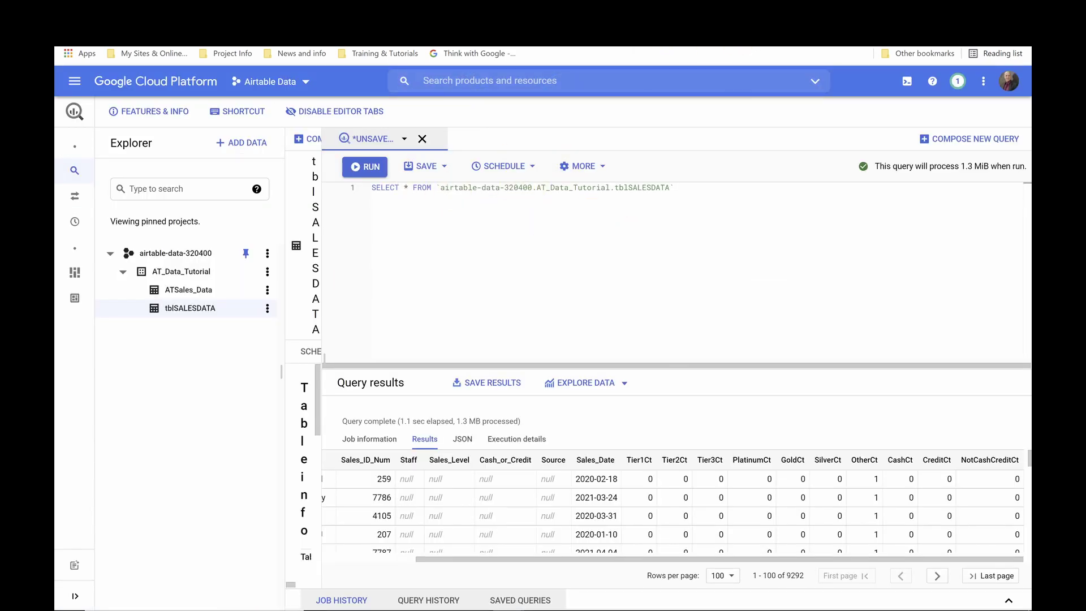
key("ctrl+Tab")
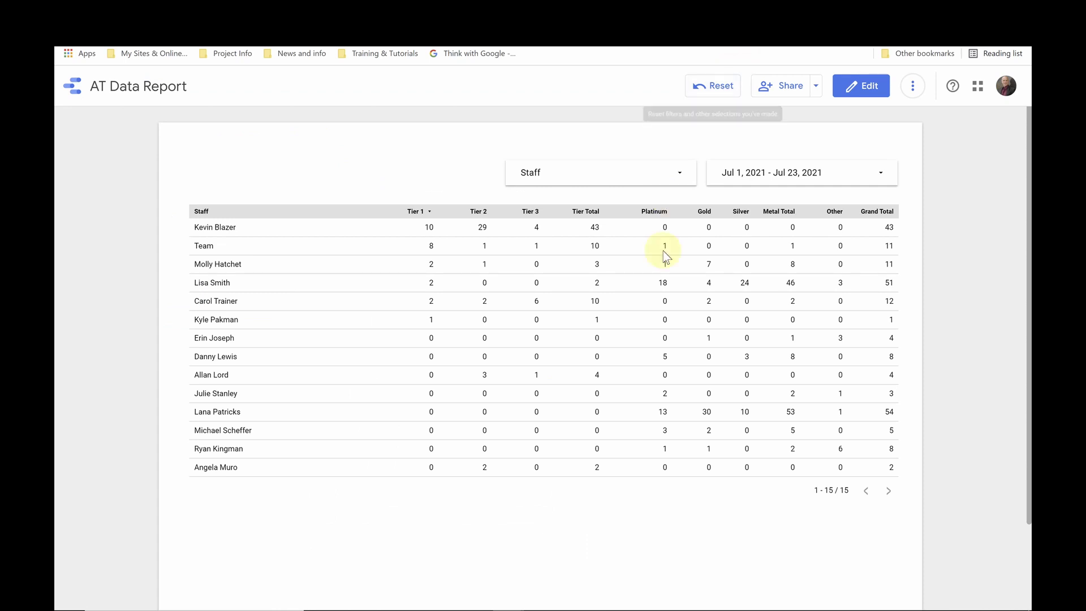